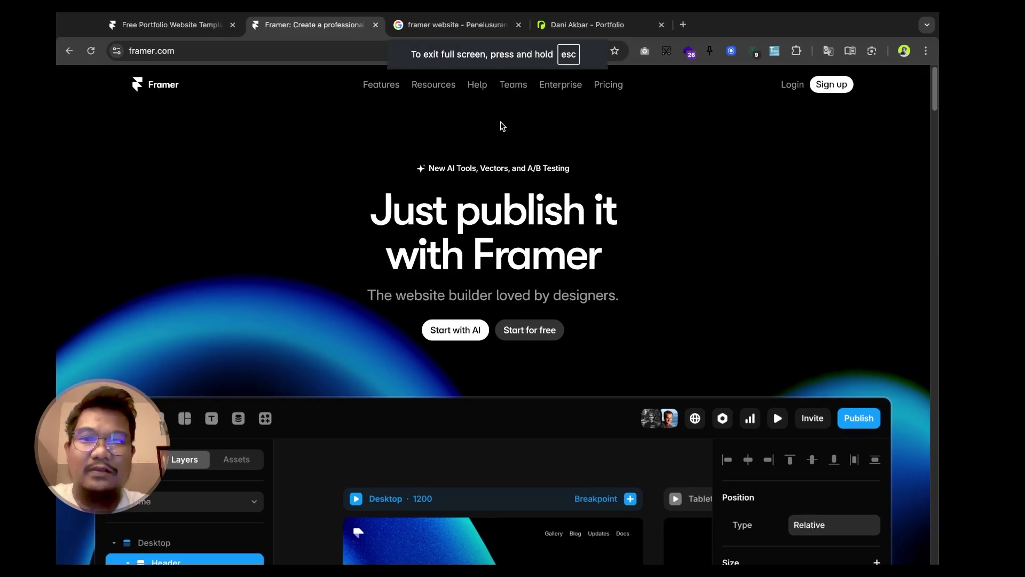
- Sign up for Framer with the second listed Google account, agree to the terms and submit the Create Account form
click(261, 50)
click(663, 227)
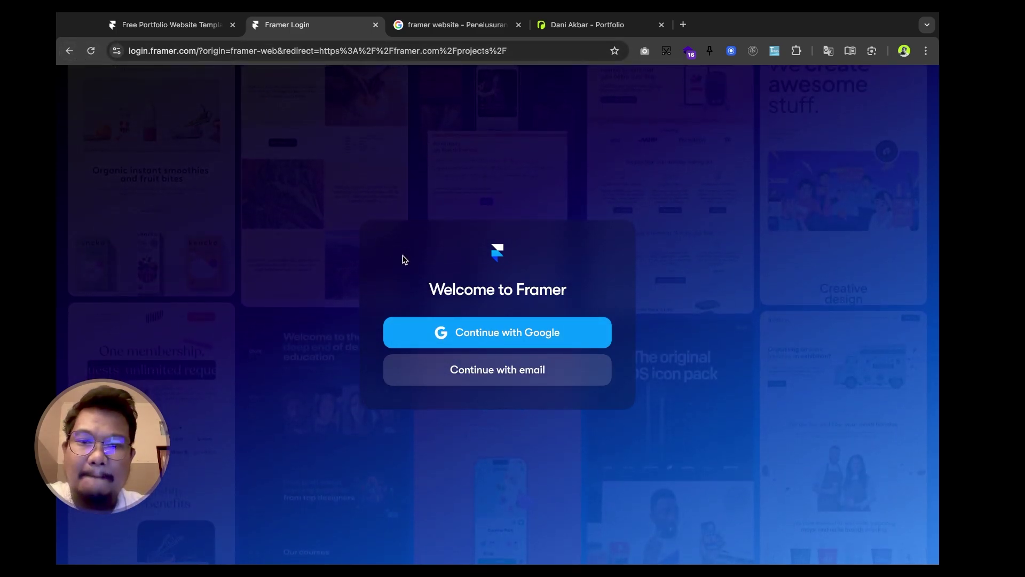
click(513, 335)
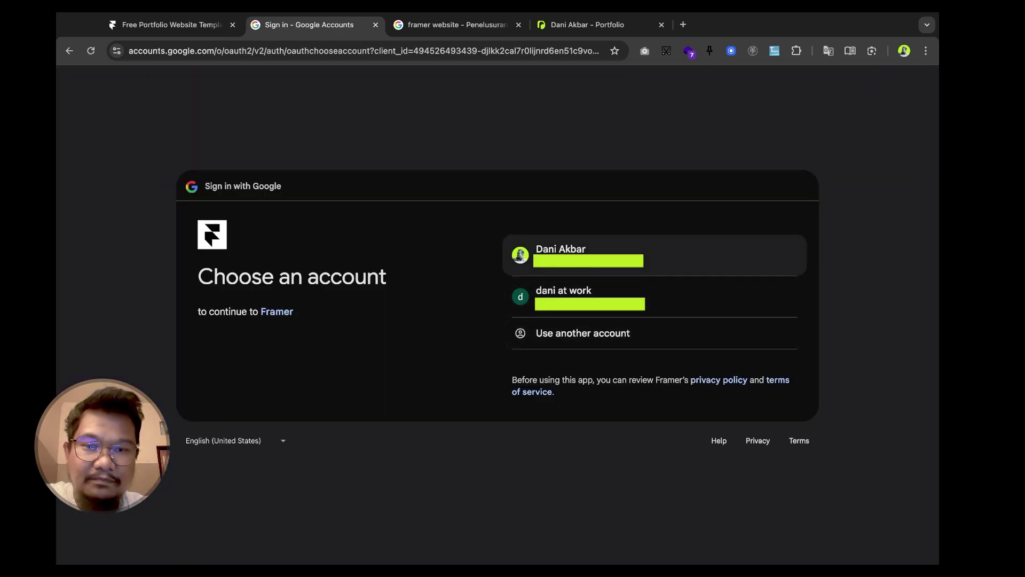
click(555, 293)
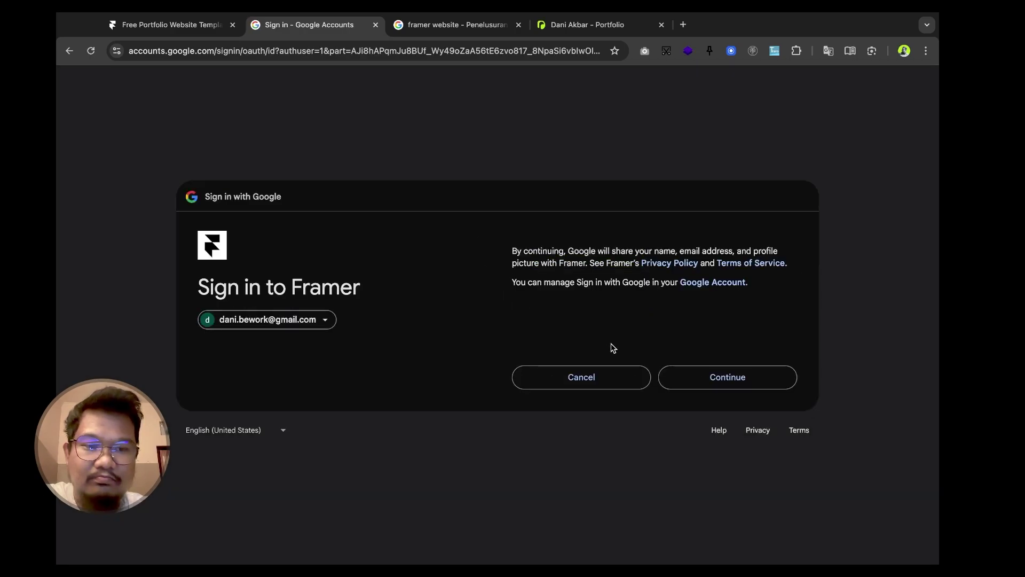
click(693, 377)
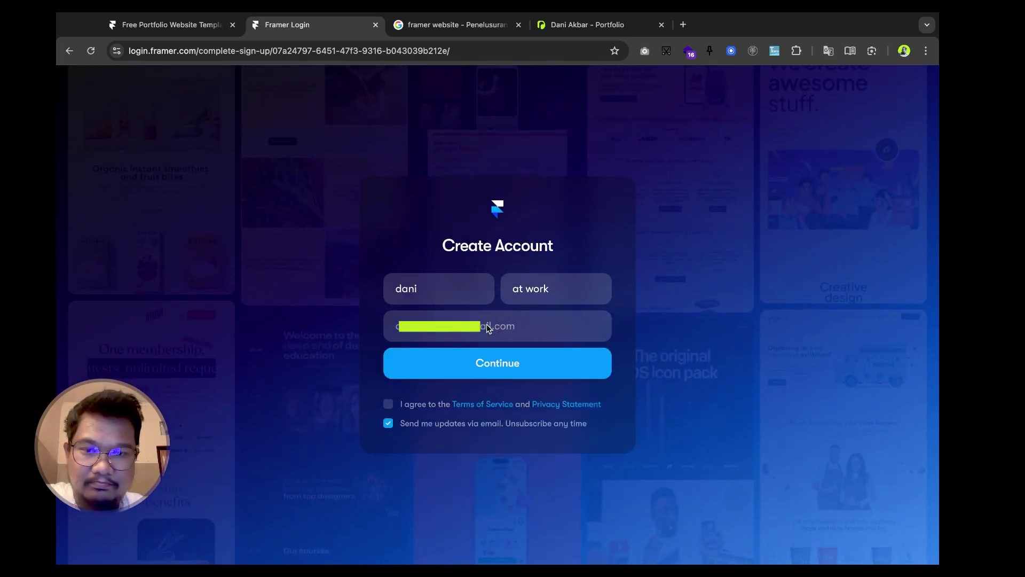
click(388, 406)
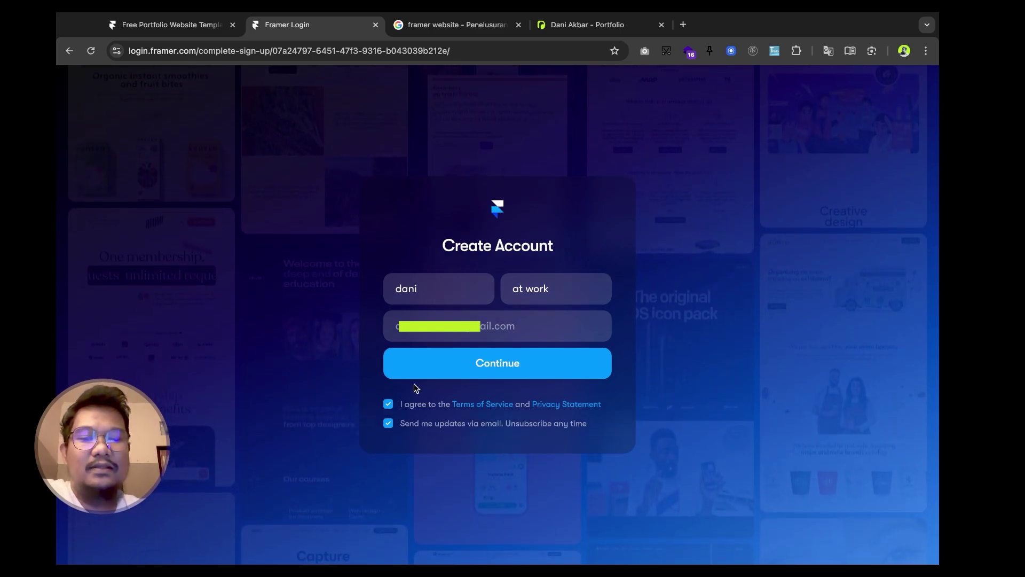
click(454, 369)
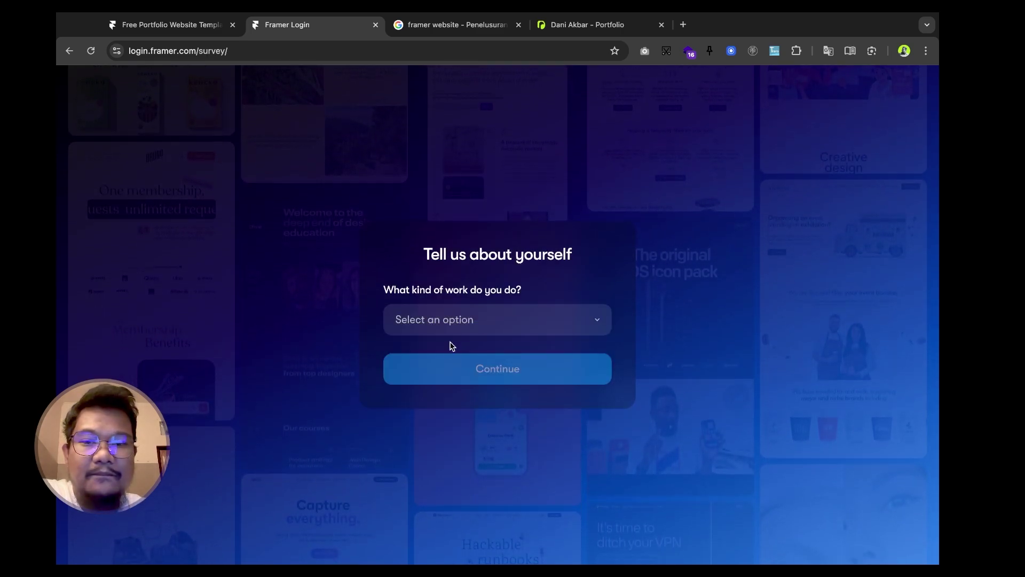
- Answer the first survey page with Designer as the kind of work and Personal projects as the use, and continue
click(473, 323)
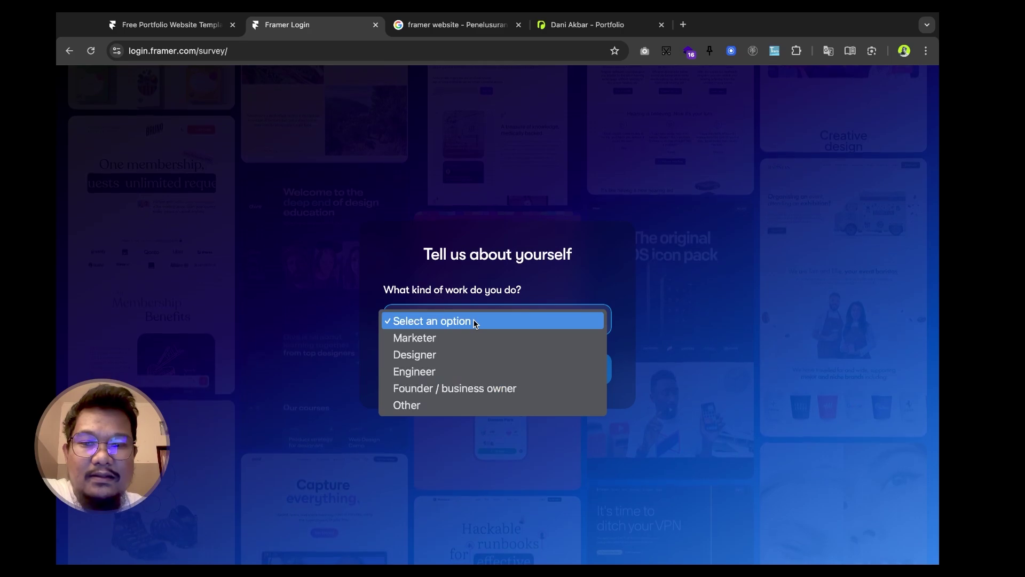
click(469, 353)
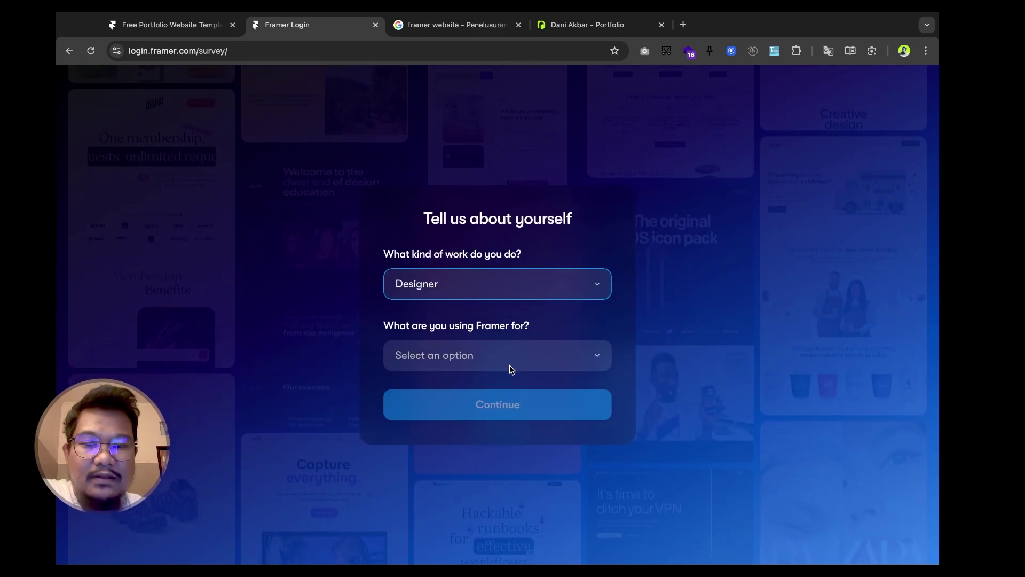
click(513, 362)
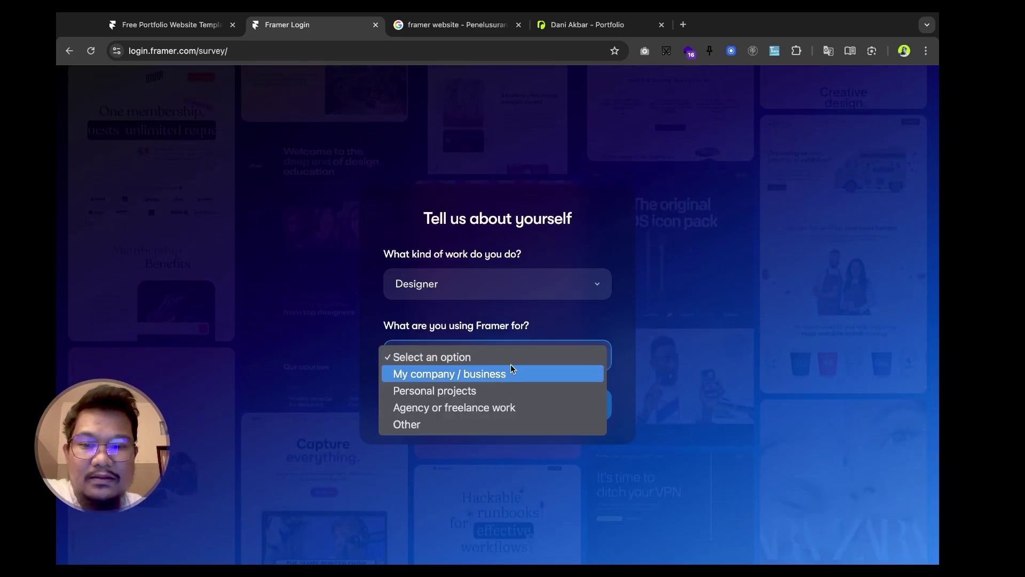
click(507, 391)
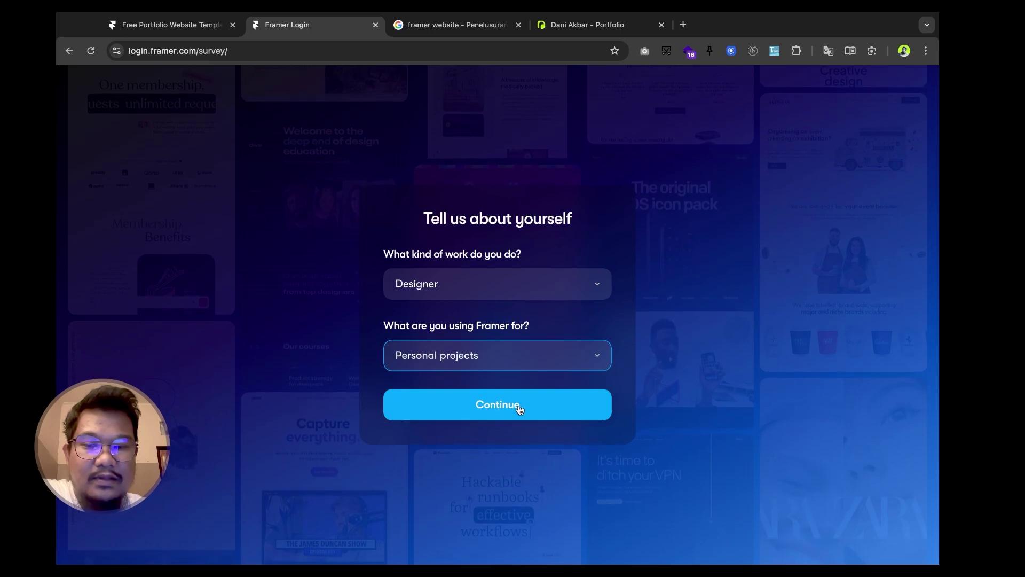
click(511, 398)
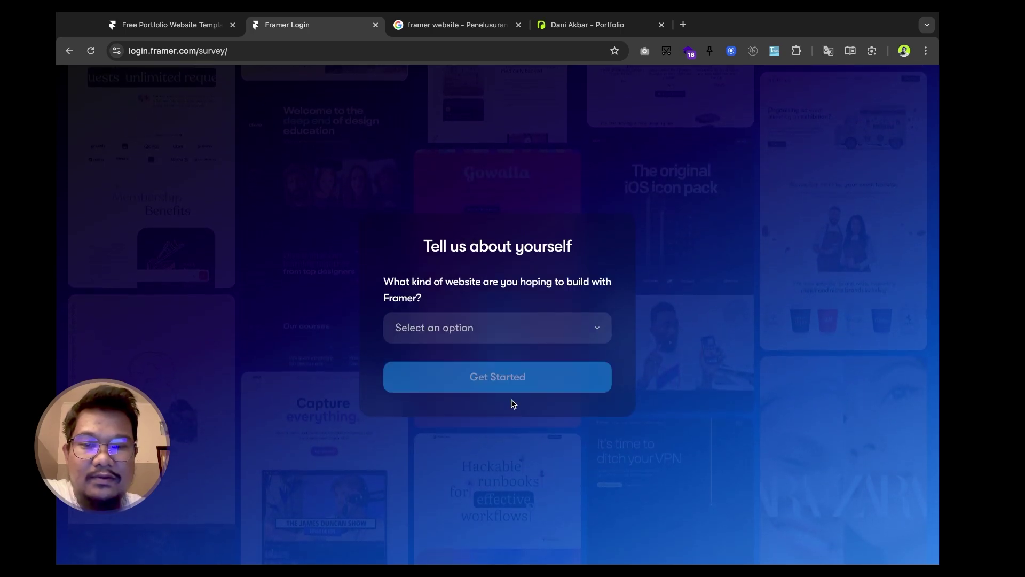
- Complete the survey with A blog or newsletter, I have never or rarely use them, and Friend / colleague, and get started
click(500, 336)
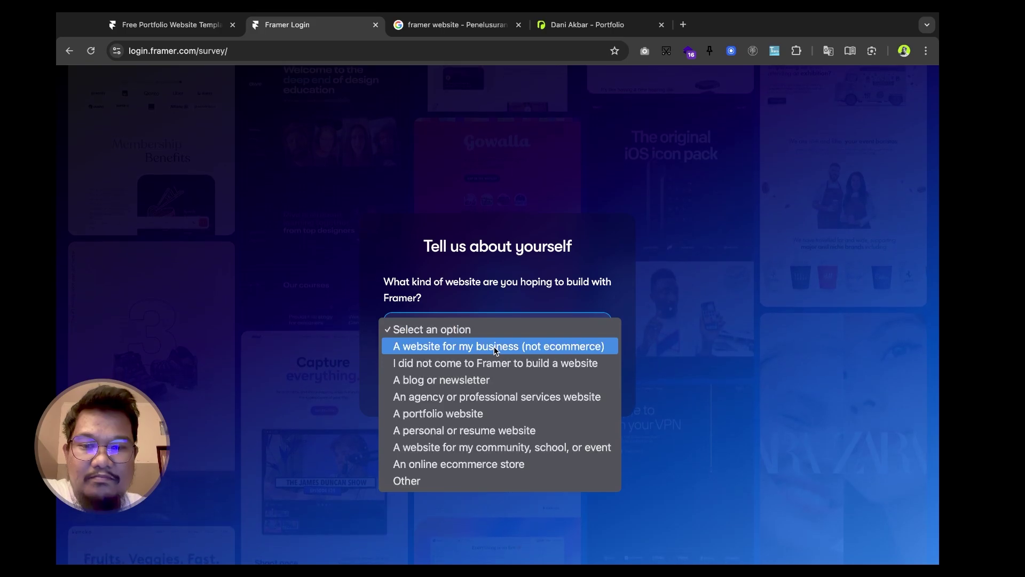
click(488, 380)
click(505, 373)
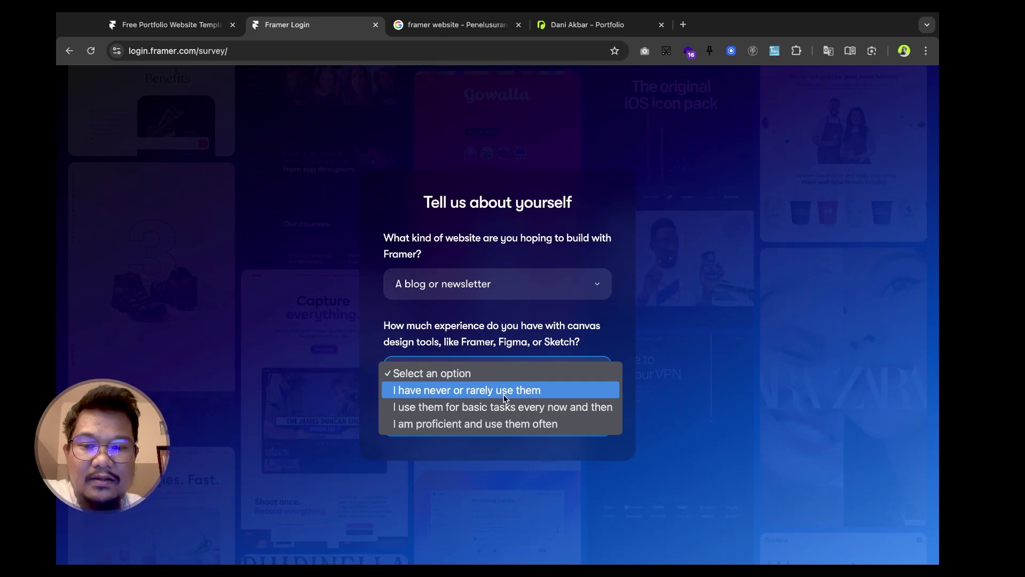
click(504, 395)
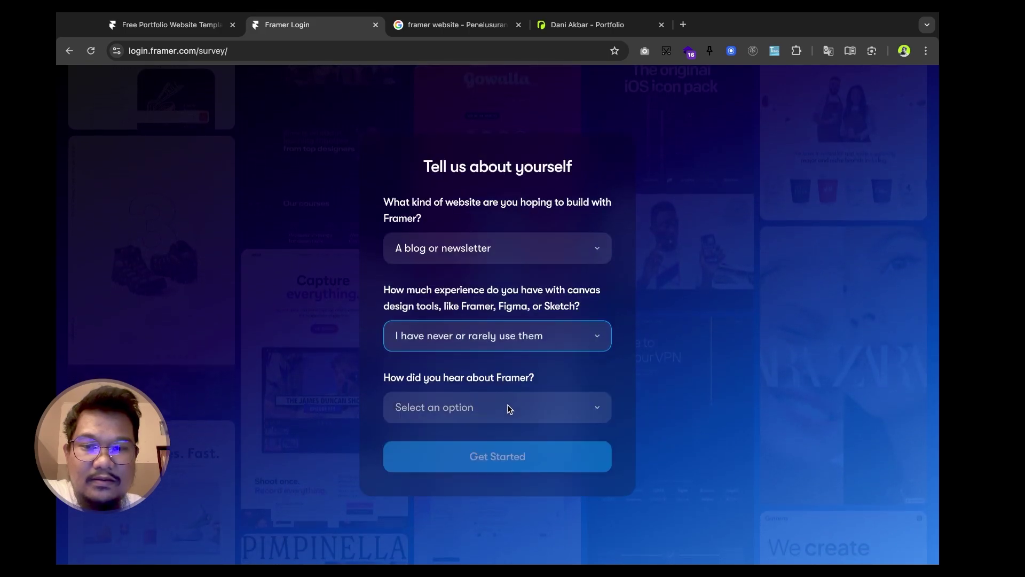
click(509, 413)
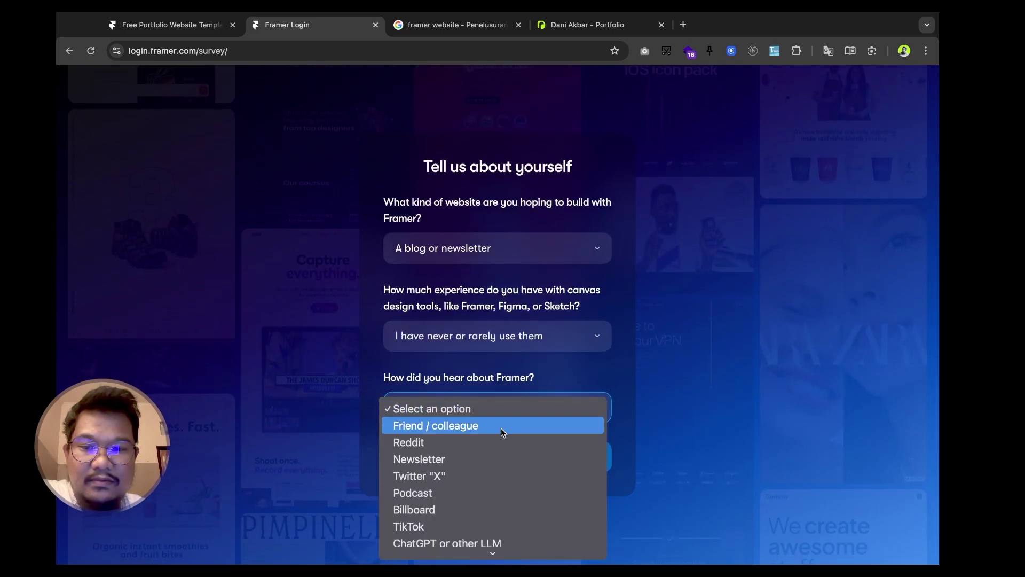
click(500, 428)
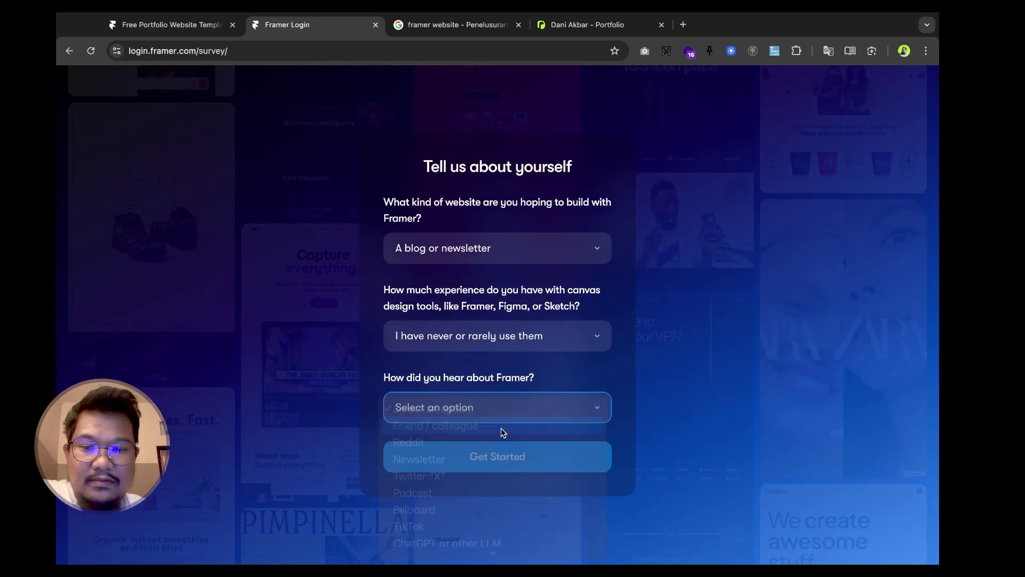
click(506, 461)
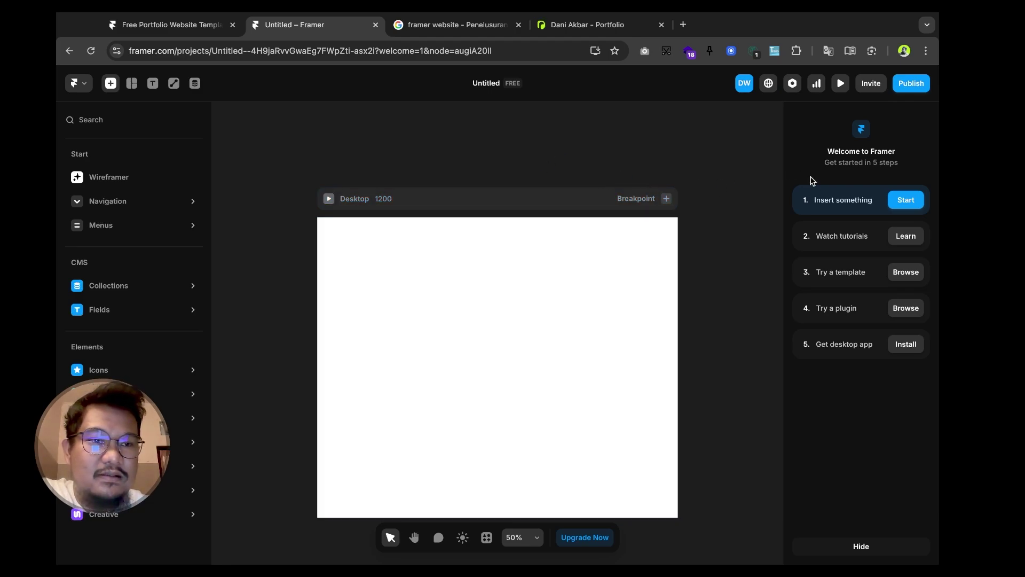
- Select the Desktop breakpoint frame and move it on the canvas to about X -20, Y -72
click(568, 198)
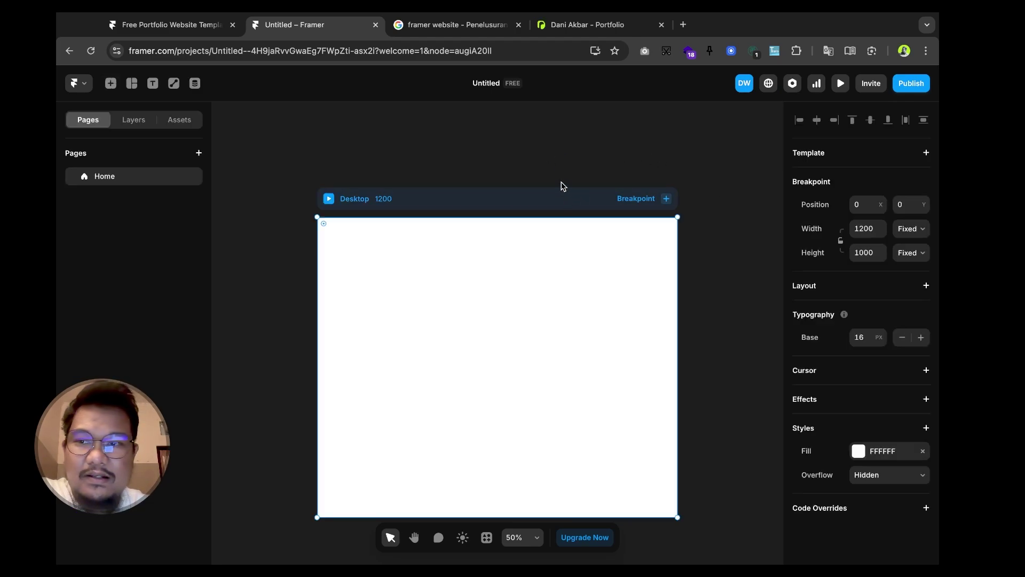
scroll(560, 186, down, 1)
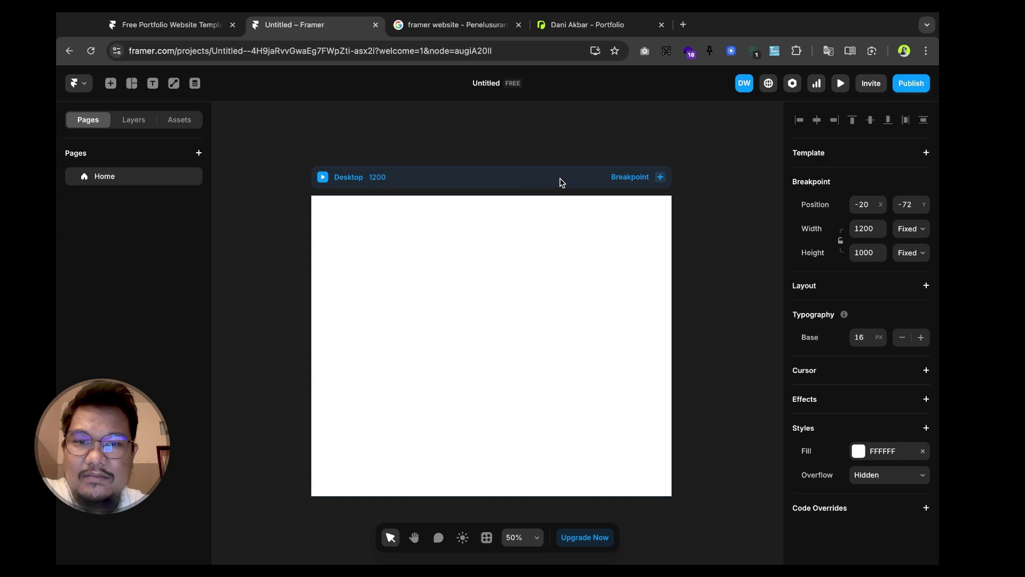
click(687, 163)
click(528, 185)
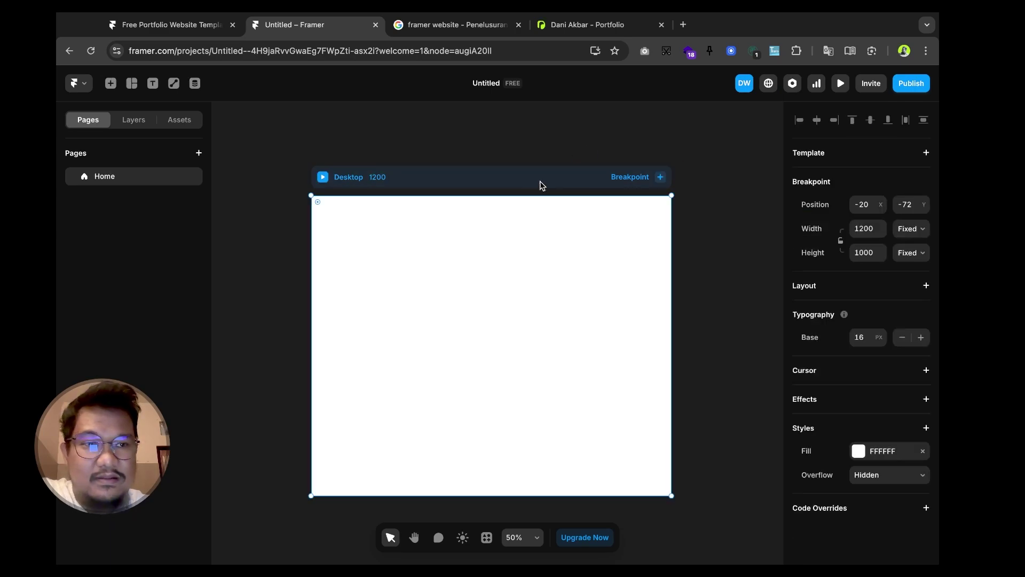
click(670, 158)
click(583, 174)
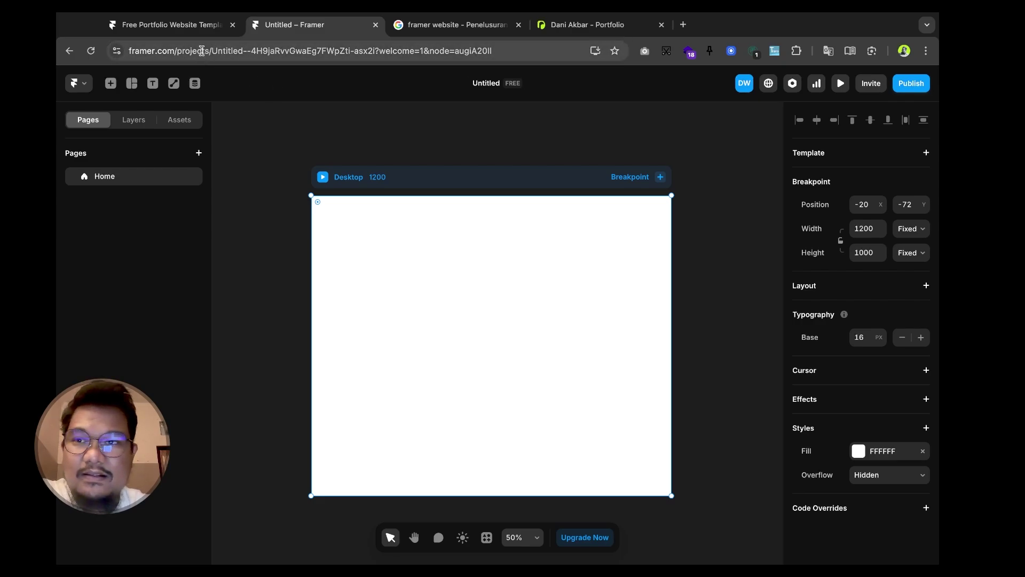
- Open the Framer Marketplace listing of all templates in place of the free portfolio category page
click(184, 30)
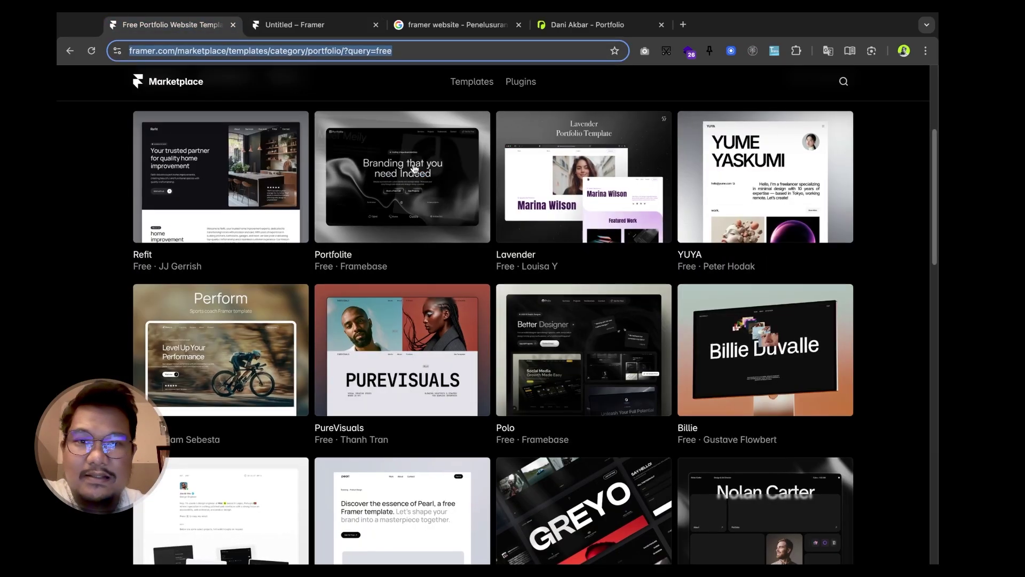
scroll(517, 210, up, 5)
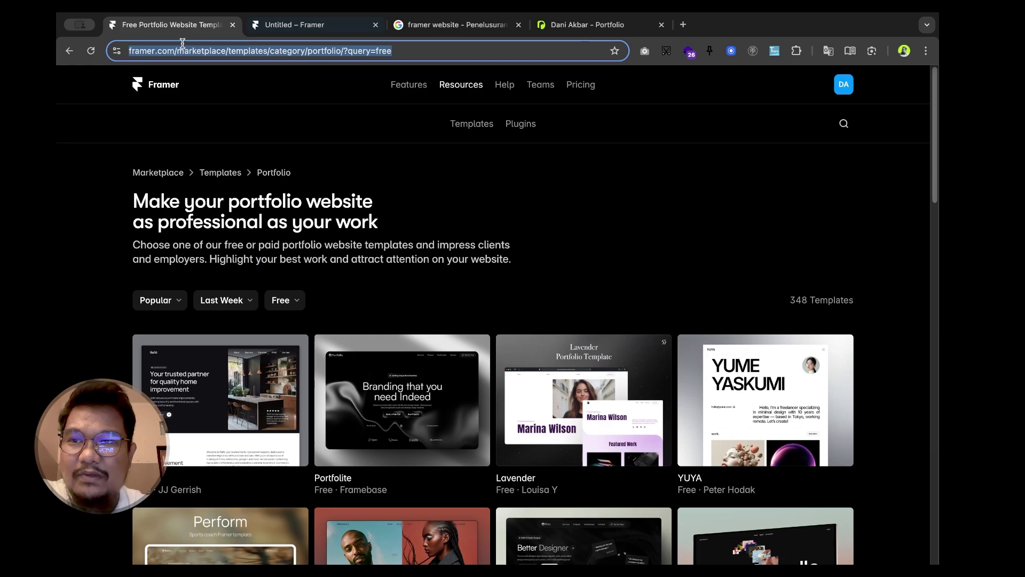
click(235, 52)
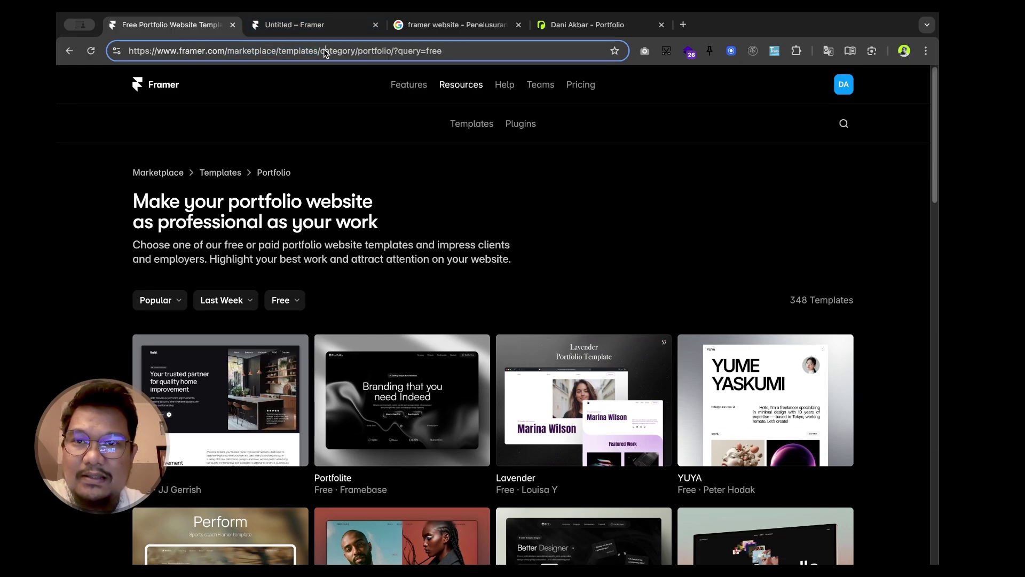
drag(322, 53, 447, 57)
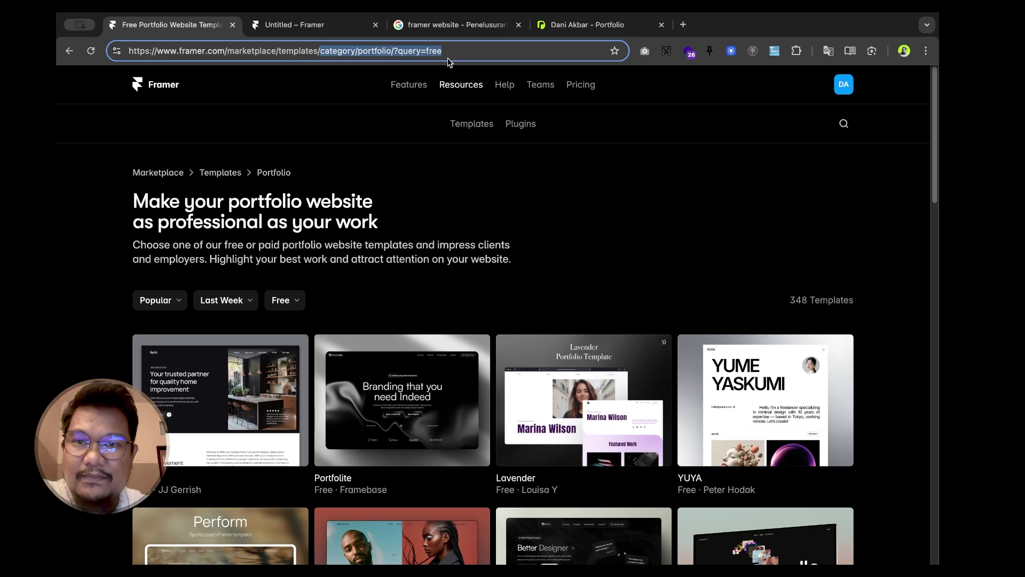
click(451, 58)
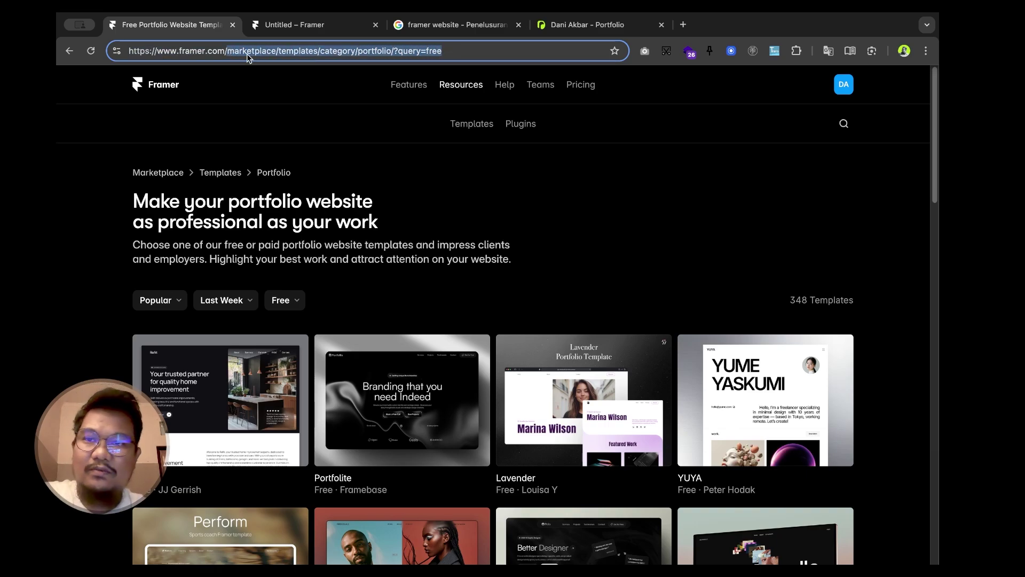
text(/templa)
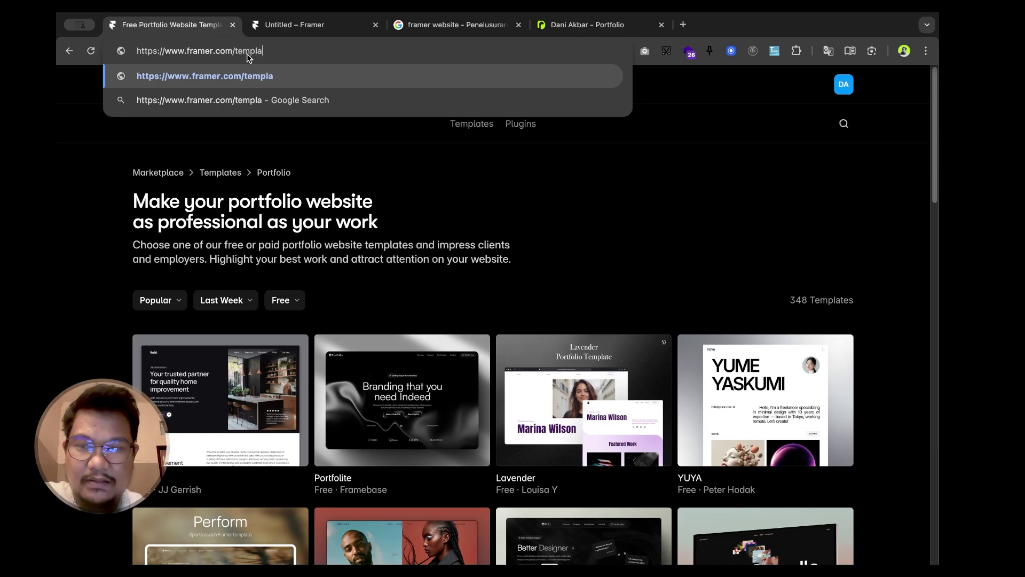
key(Return)
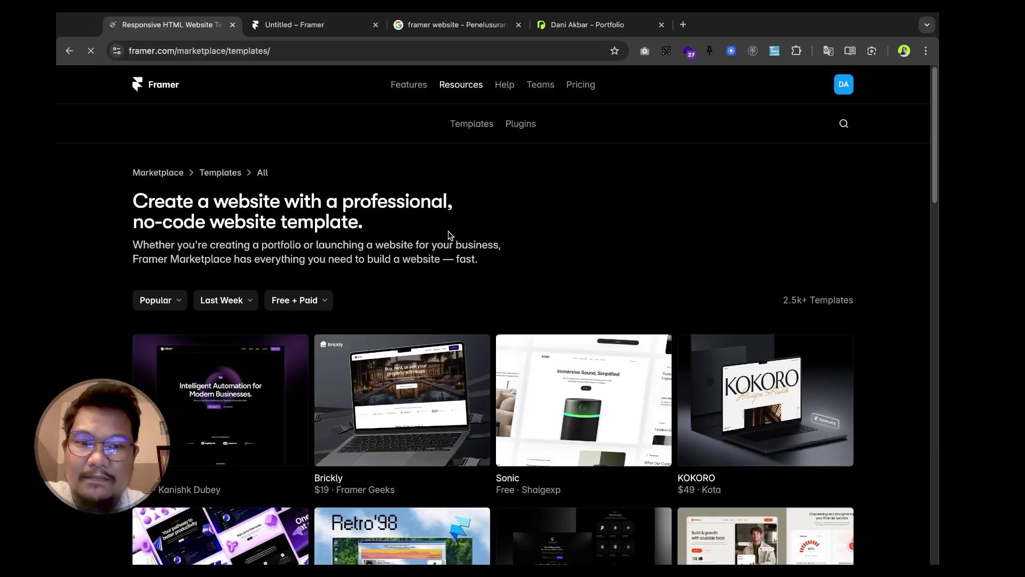
- Look over the template listing and filter it to show only Free templates
scroll(447, 231, down, 2)
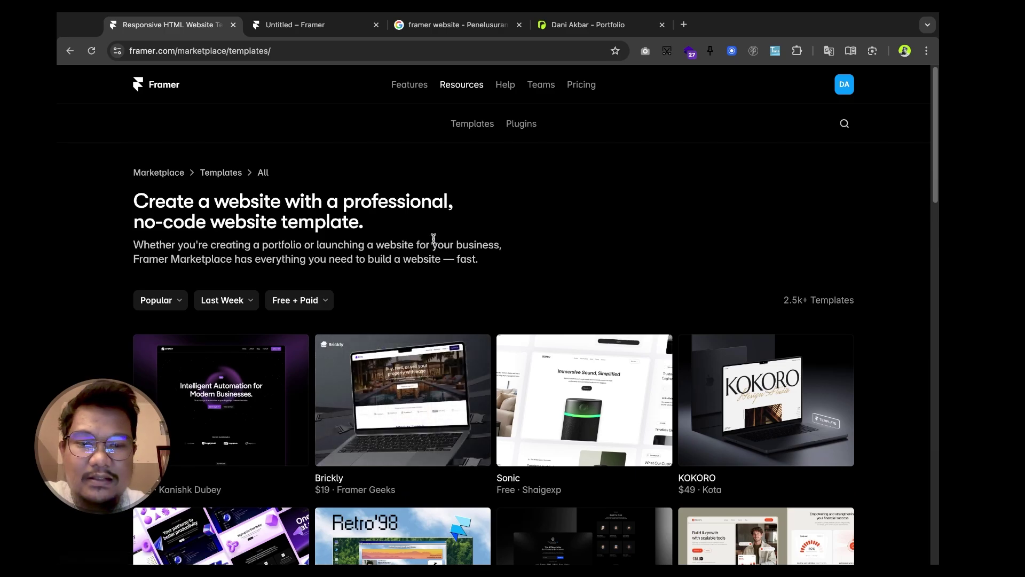
scroll(433, 238, down, 3)
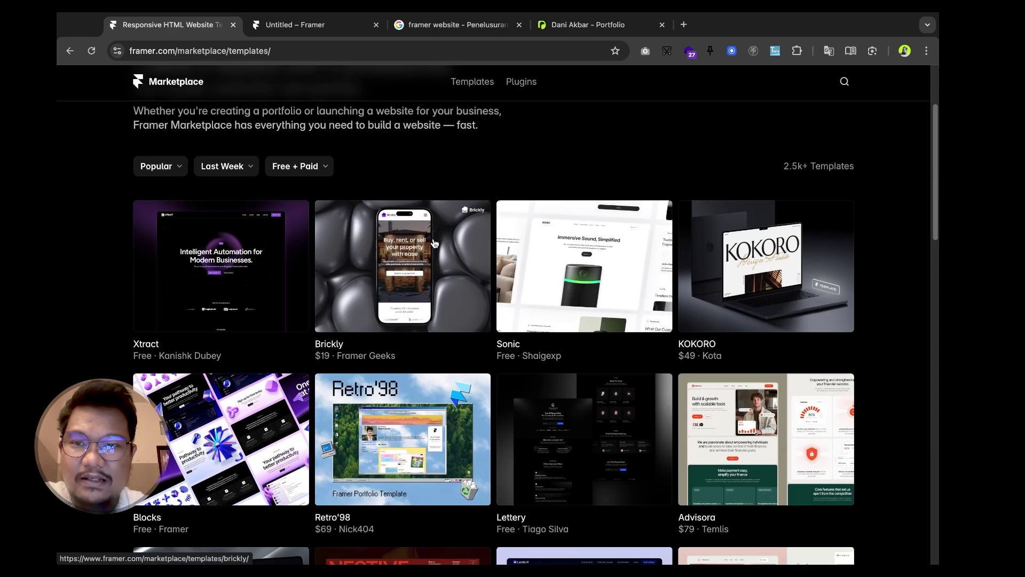
scroll(434, 240, up, 1)
scroll(434, 244, down, 2)
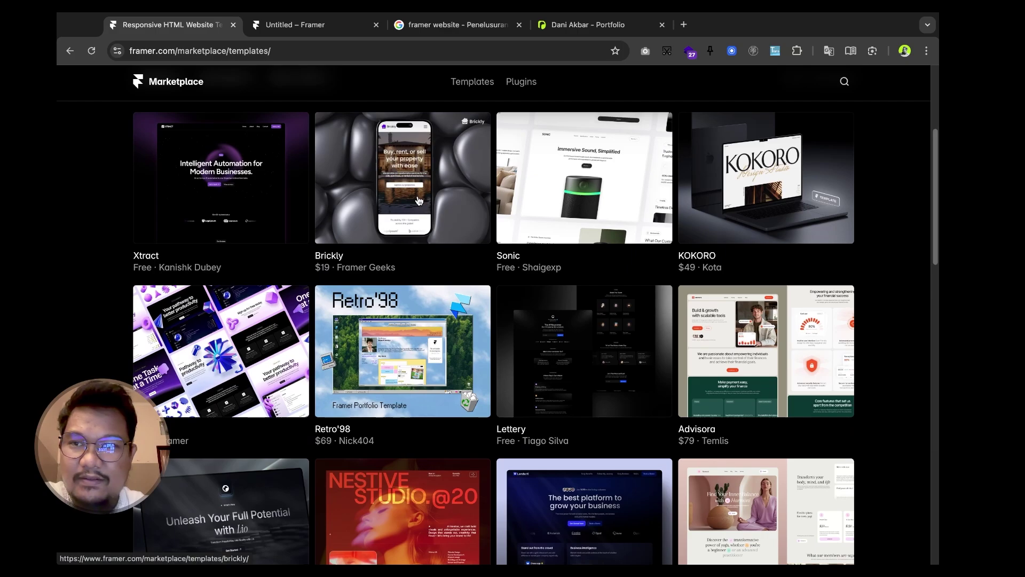
scroll(418, 200, down, 3)
scroll(418, 200, up, 6)
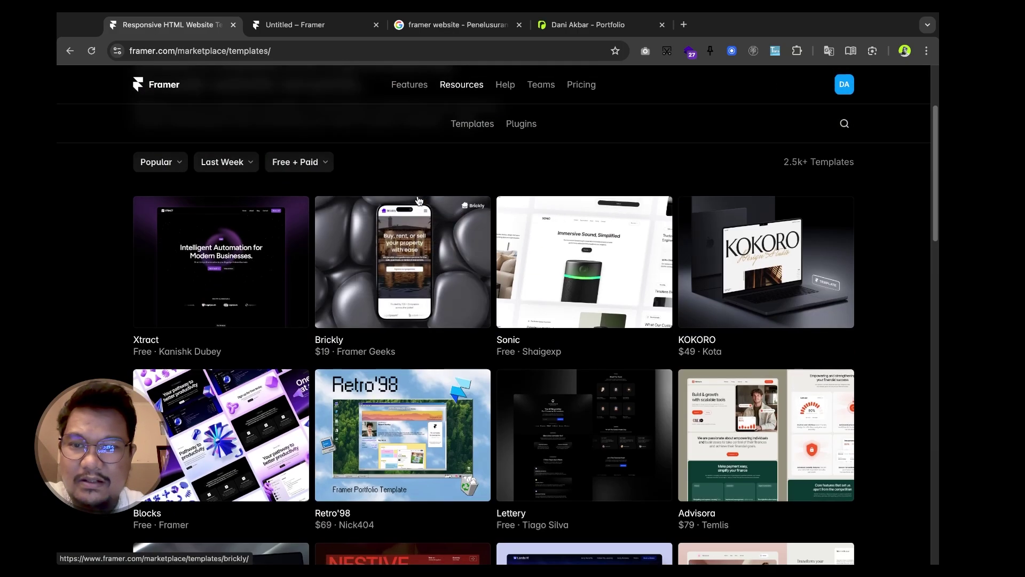
click(323, 166)
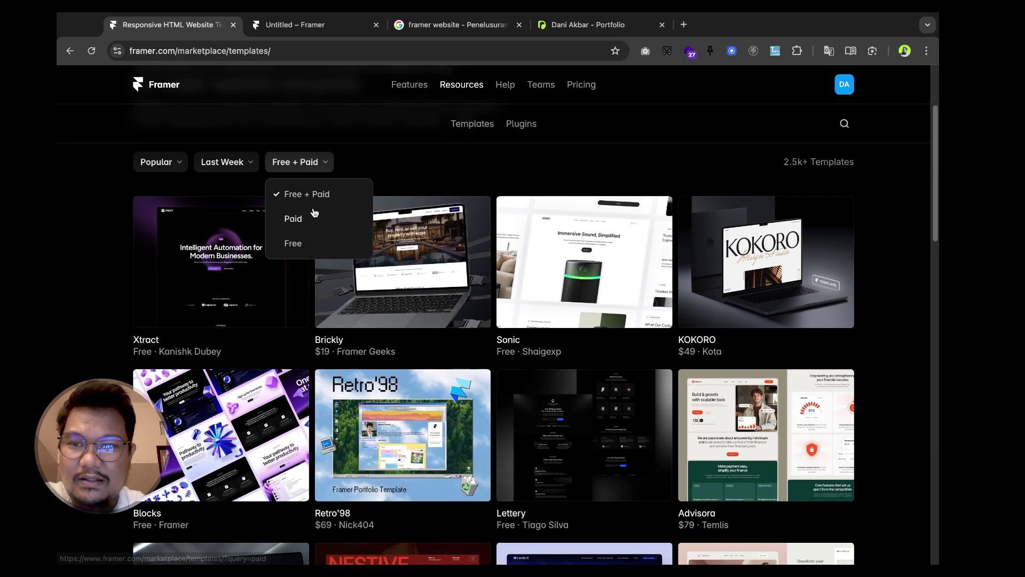
click(295, 243)
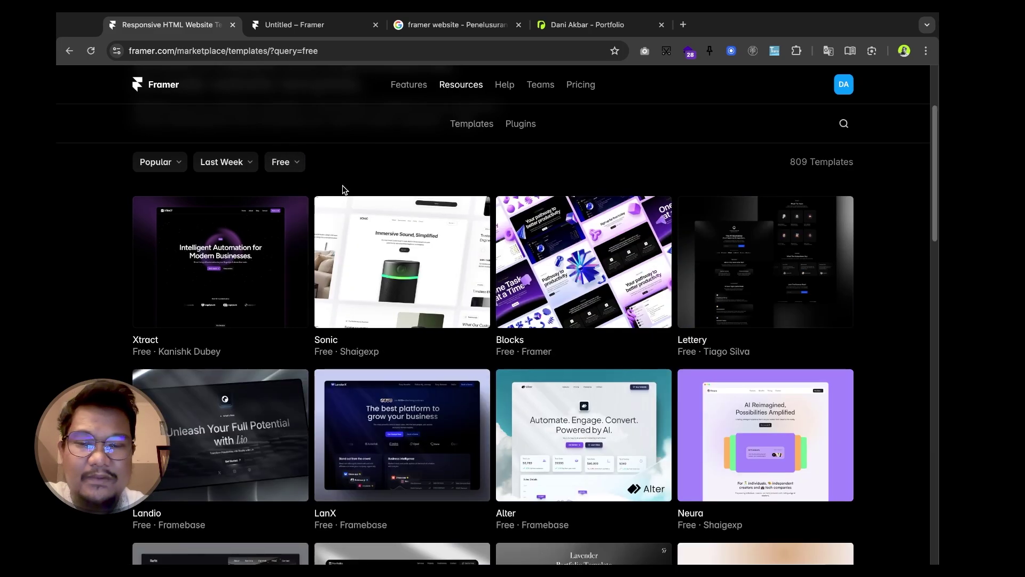
- Look through the thumbnails of the free templates listed in the Framer Marketplace
scroll(344, 190, down, 2)
scroll(344, 190, up, 4)
scroll(344, 191, down, 4)
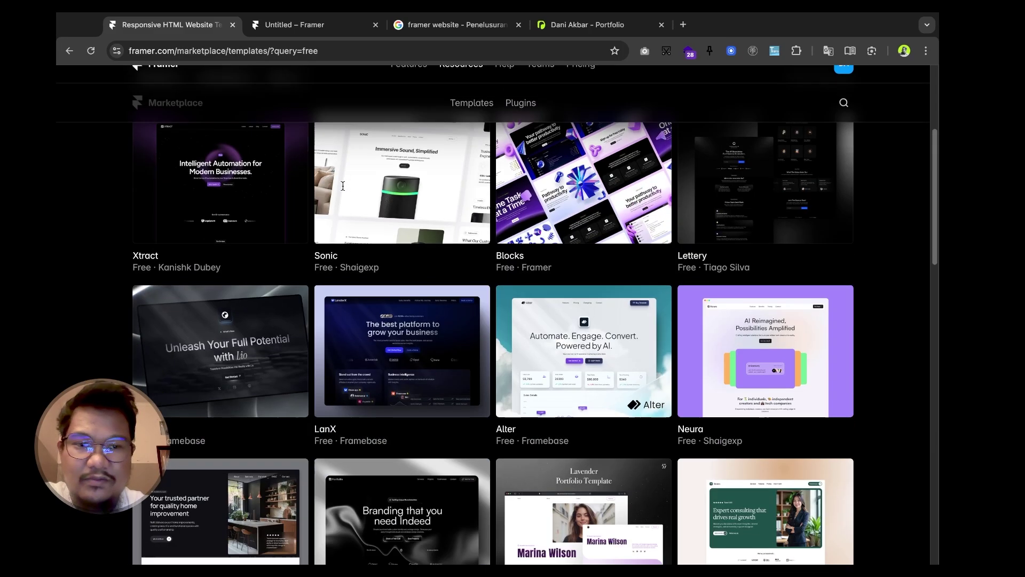
scroll(343, 190, up, 2)
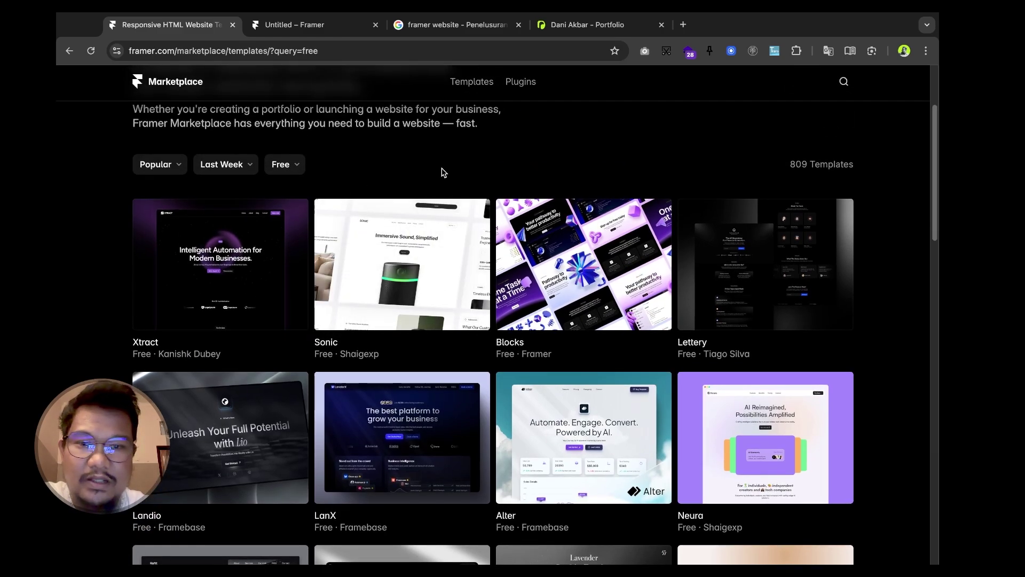
scroll(442, 172, down, 3)
scroll(443, 174, down, 3)
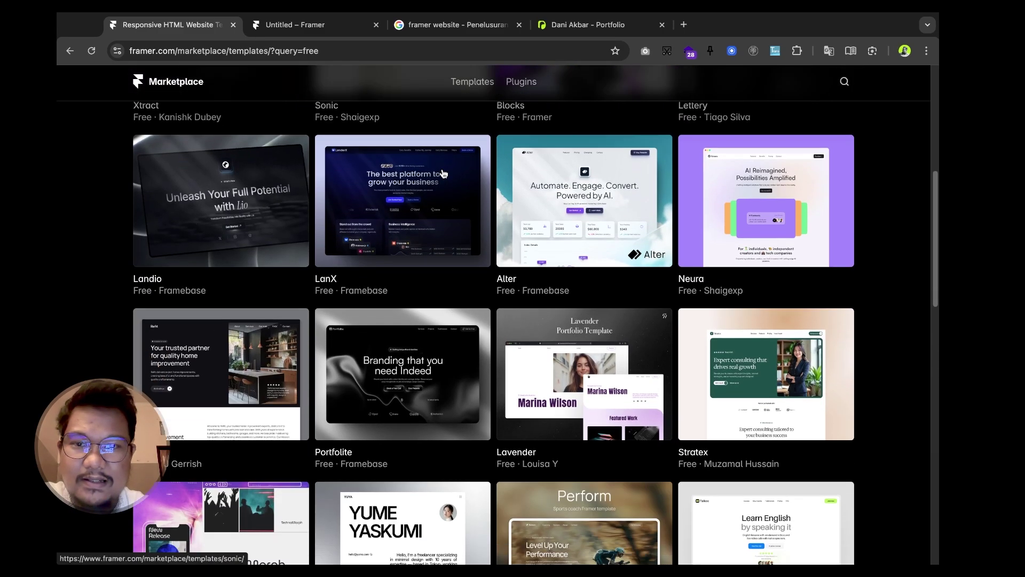
scroll(491, 214, up, 5)
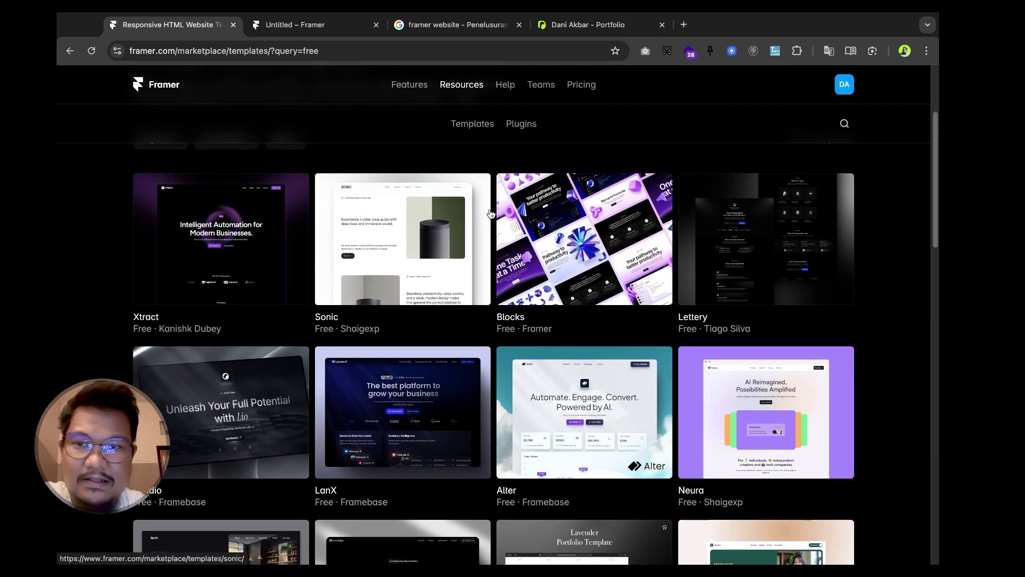
scroll(491, 213, down, 3)
scroll(490, 214, down, 1)
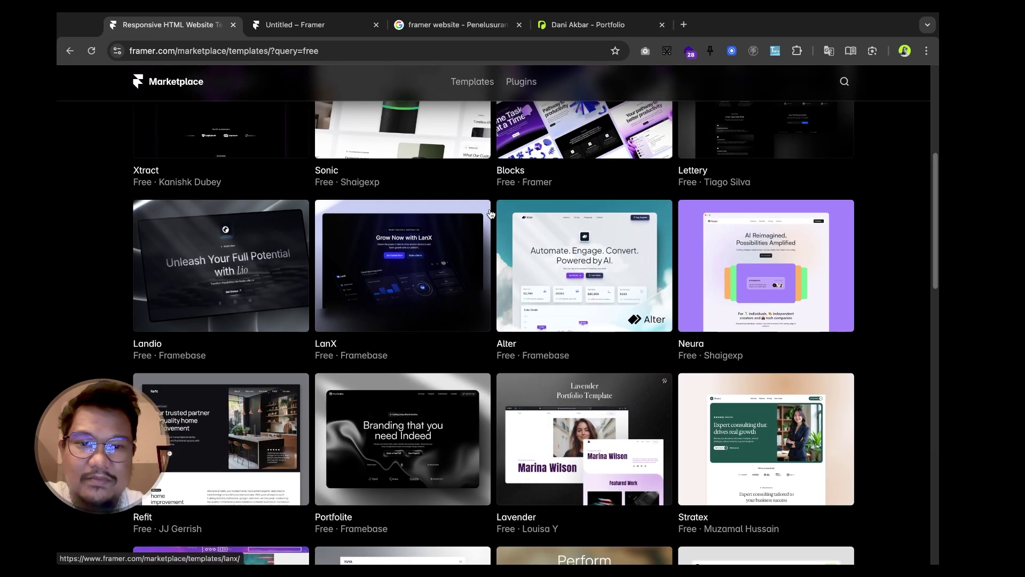
scroll(494, 205, down, 3)
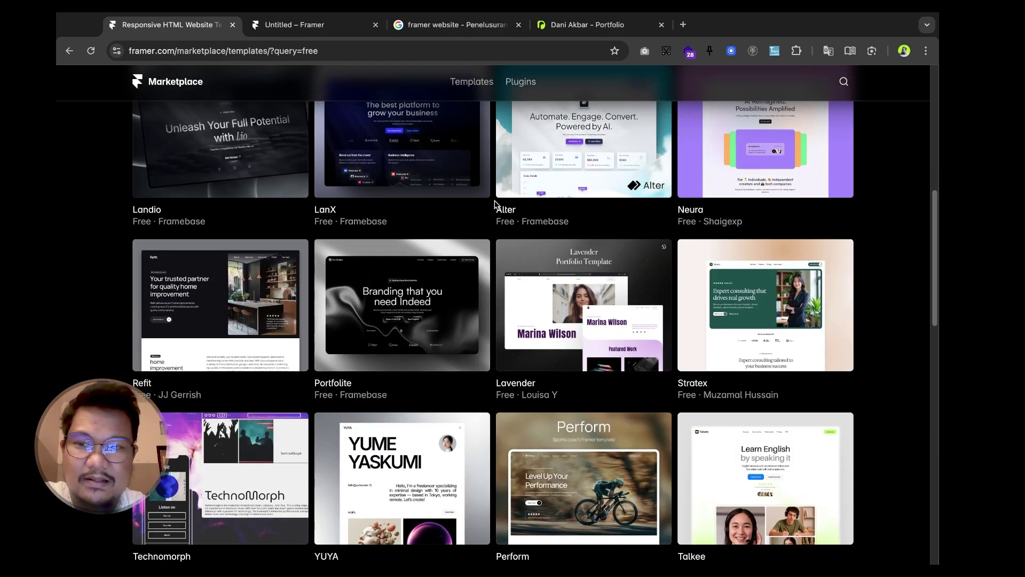
scroll(495, 204, down, 2)
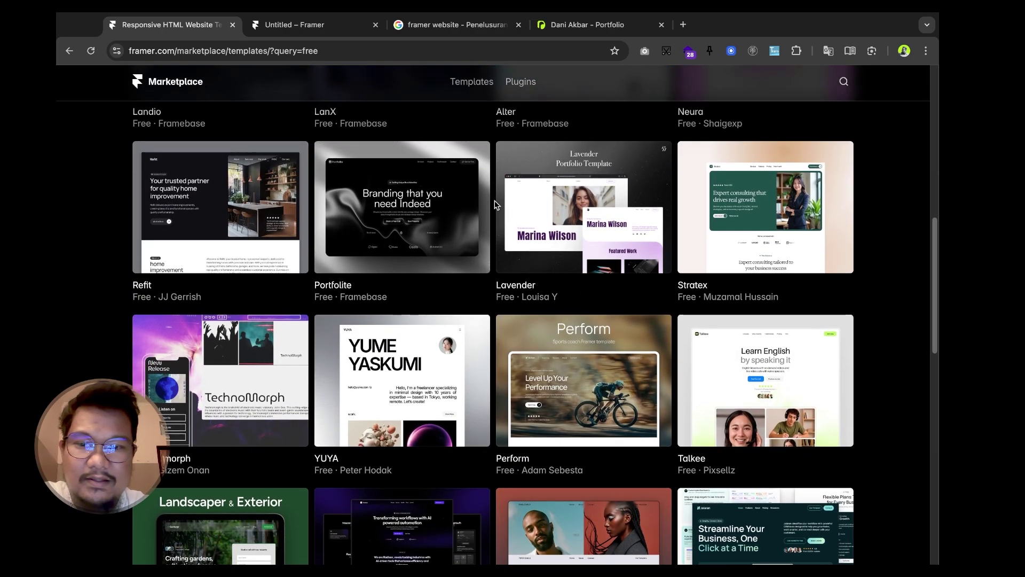
- Open the details page of the free Refit template from the marketplace listing
scroll(495, 205, up, 4)
scroll(350, 280, down, 3)
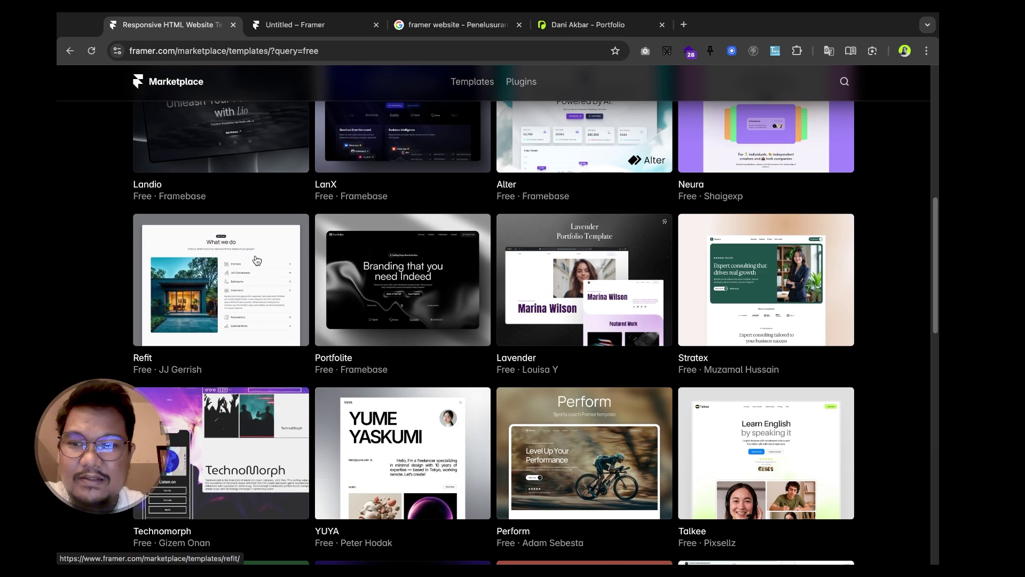
scroll(257, 260, down, 1)
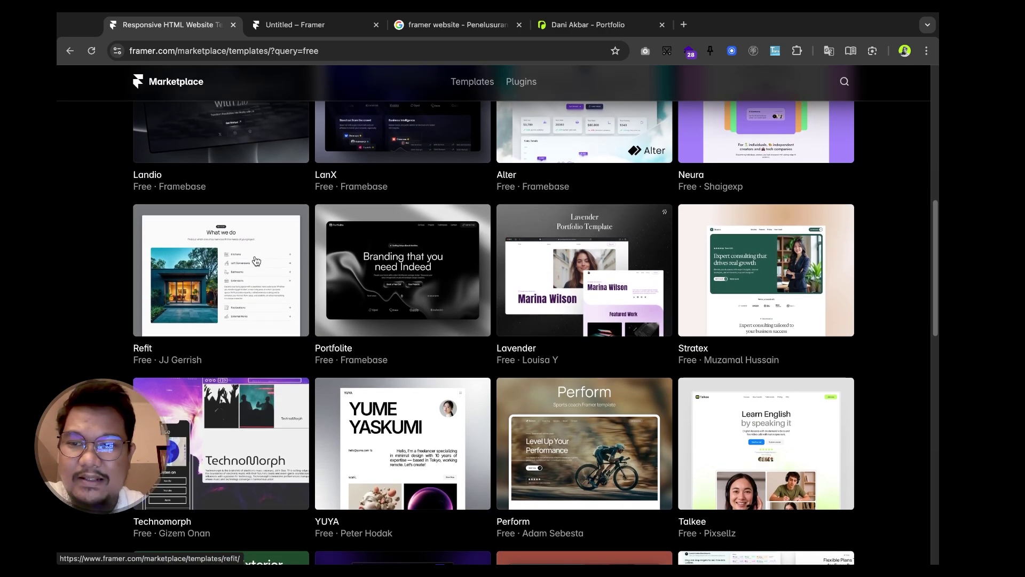
click(257, 260)
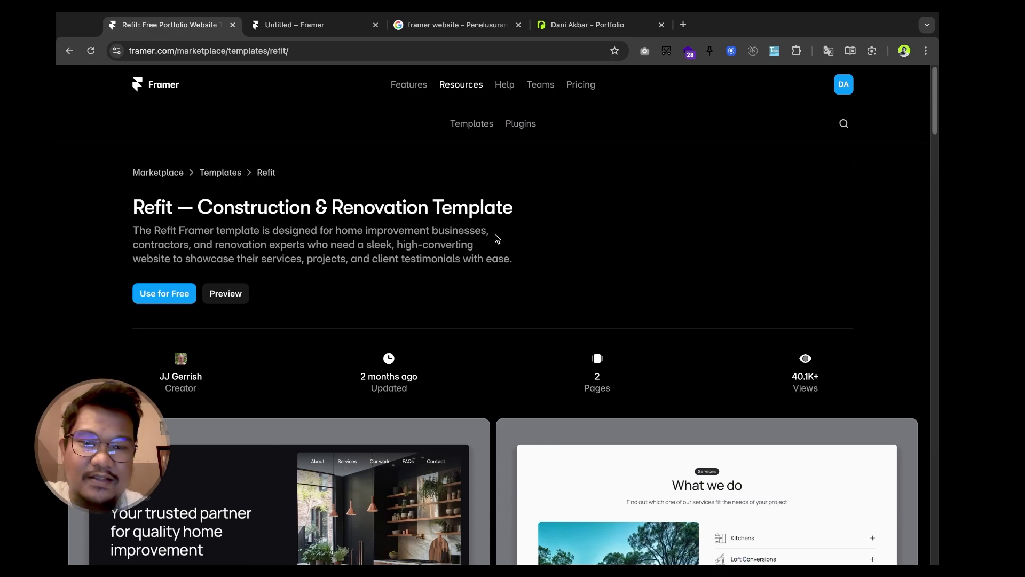
- Examine the Refit template's title, description and preview images, including its hero, services, testimonials and contact sections
scroll(525, 235, down, 1)
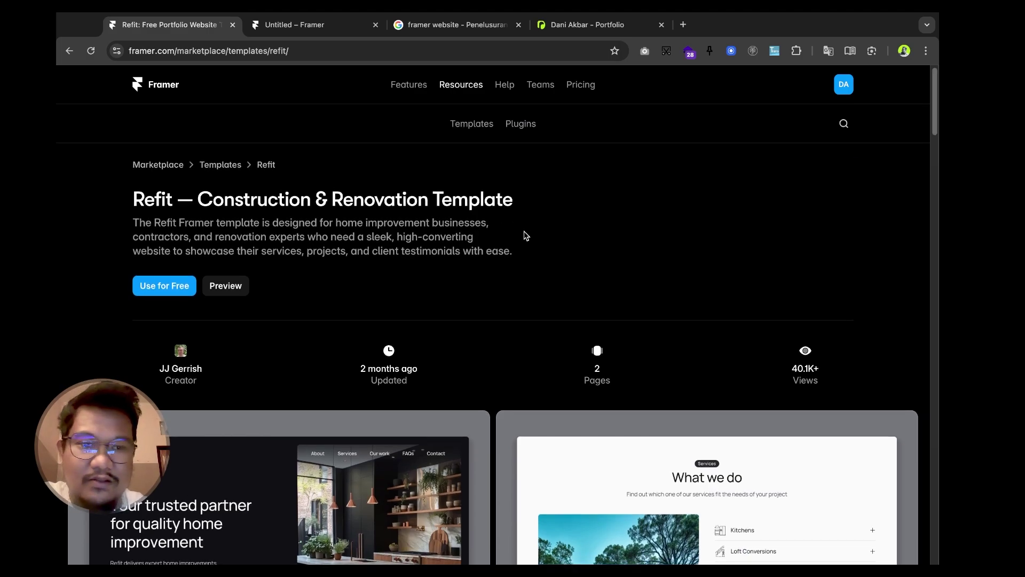
scroll(526, 235, down, 3)
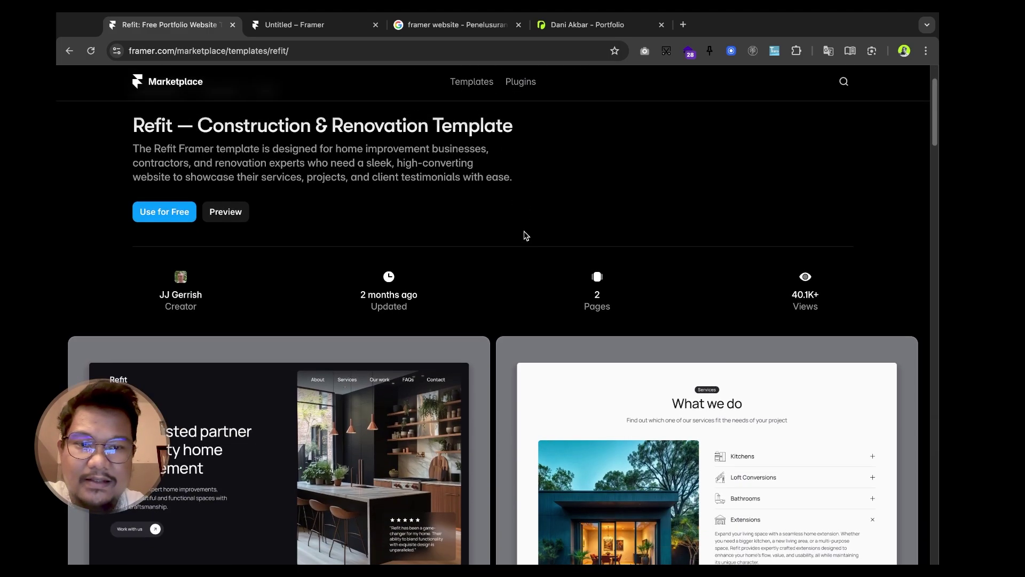
scroll(526, 235, up, 3)
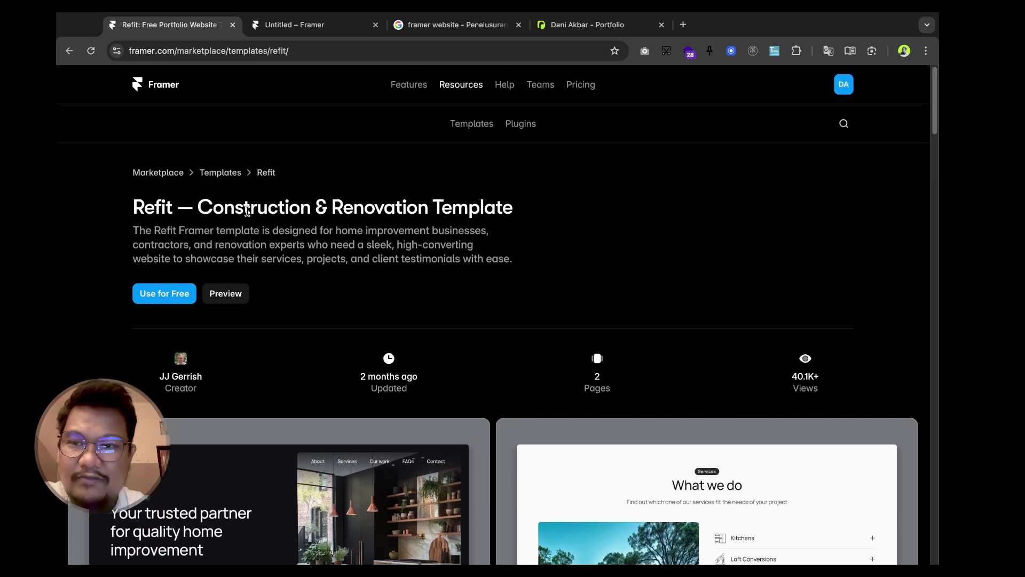
drag(248, 211, 374, 215)
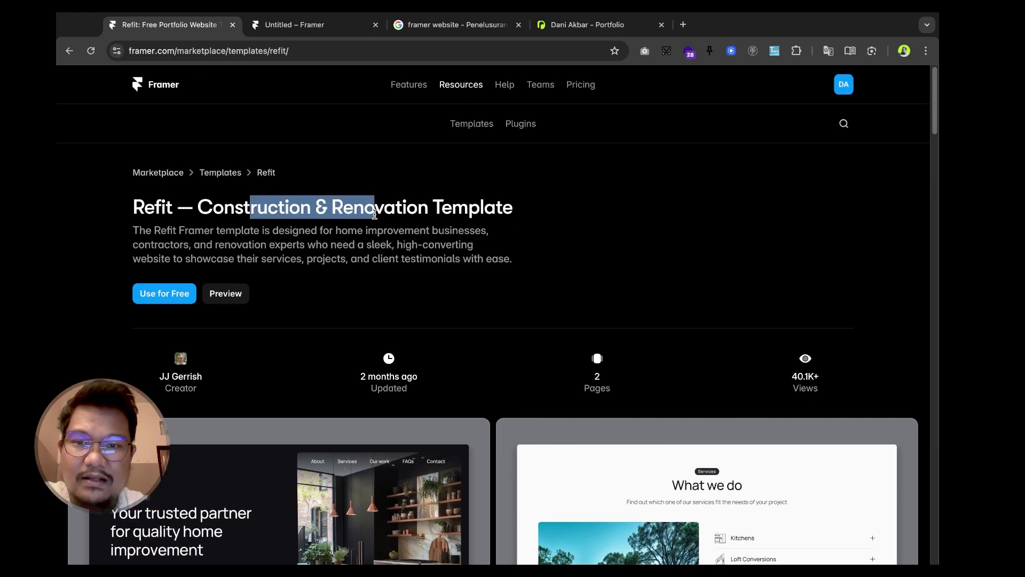
scroll(476, 249, down, 4)
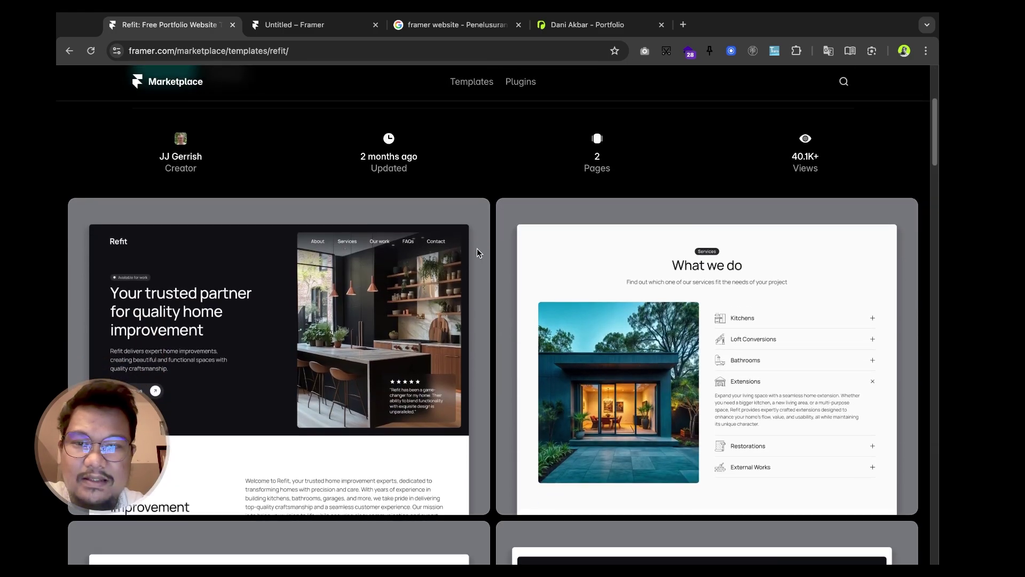
scroll(491, 219, down, 2)
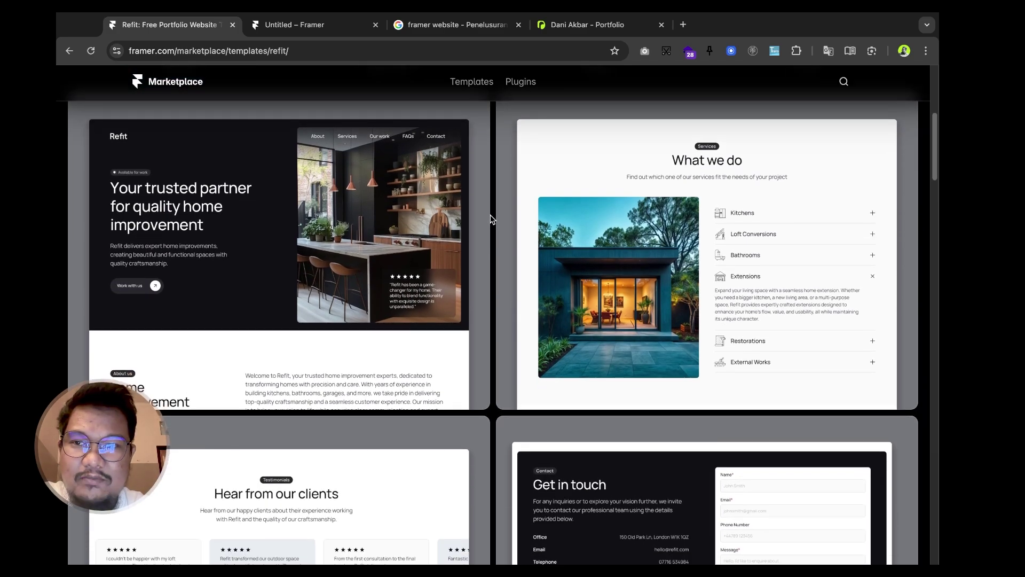
scroll(491, 219, up, 2)
scroll(491, 220, down, 1)
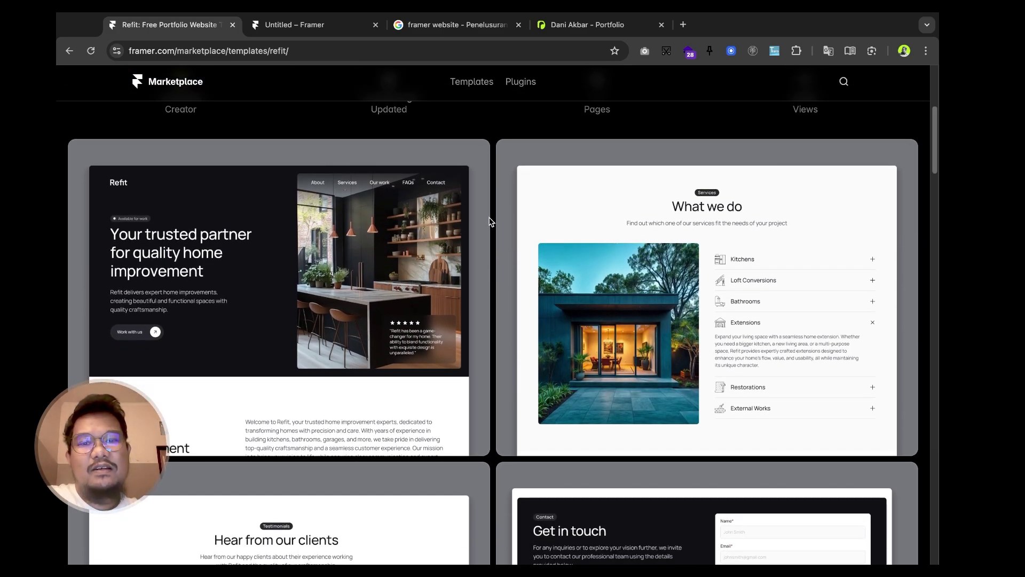
scroll(491, 221, down, 1)
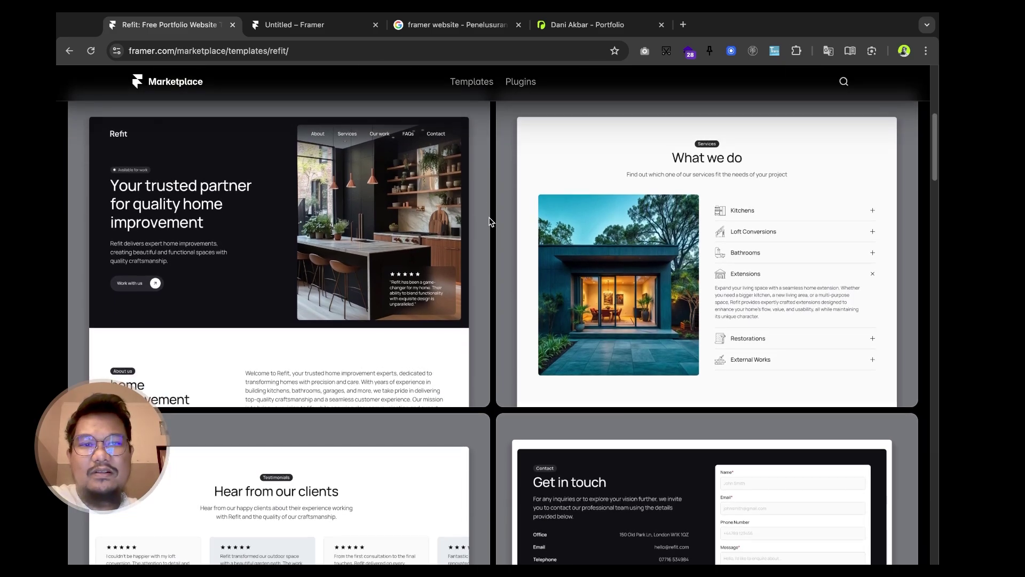
scroll(491, 221, down, 2)
scroll(491, 221, up, 3)
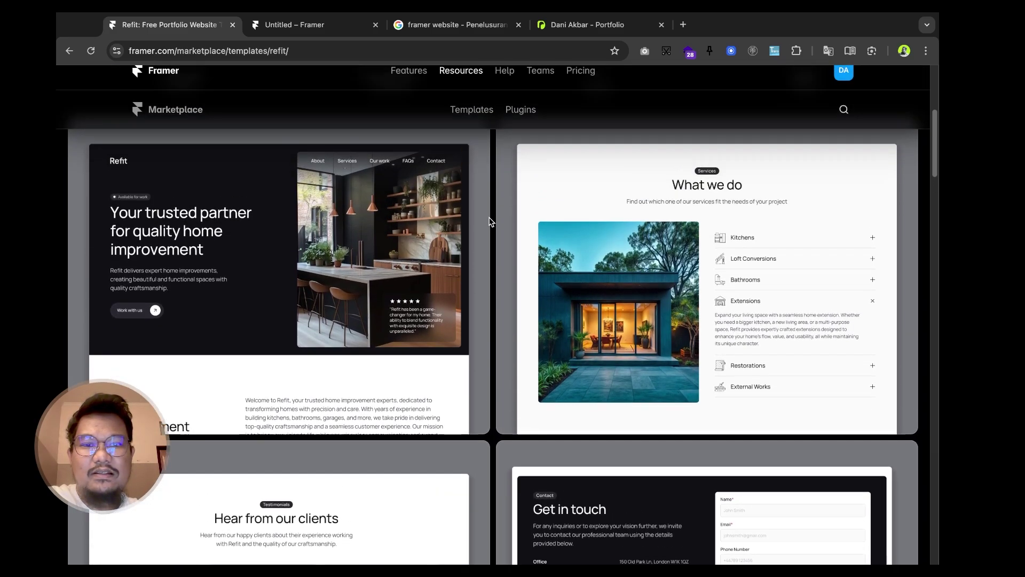
scroll(491, 221, down, 1)
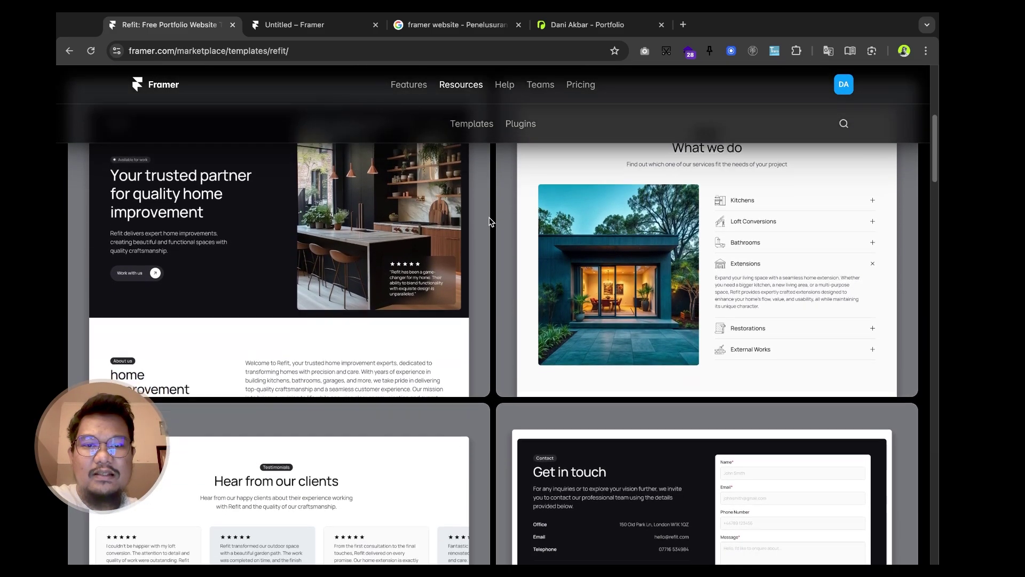
scroll(491, 221, down, 5)
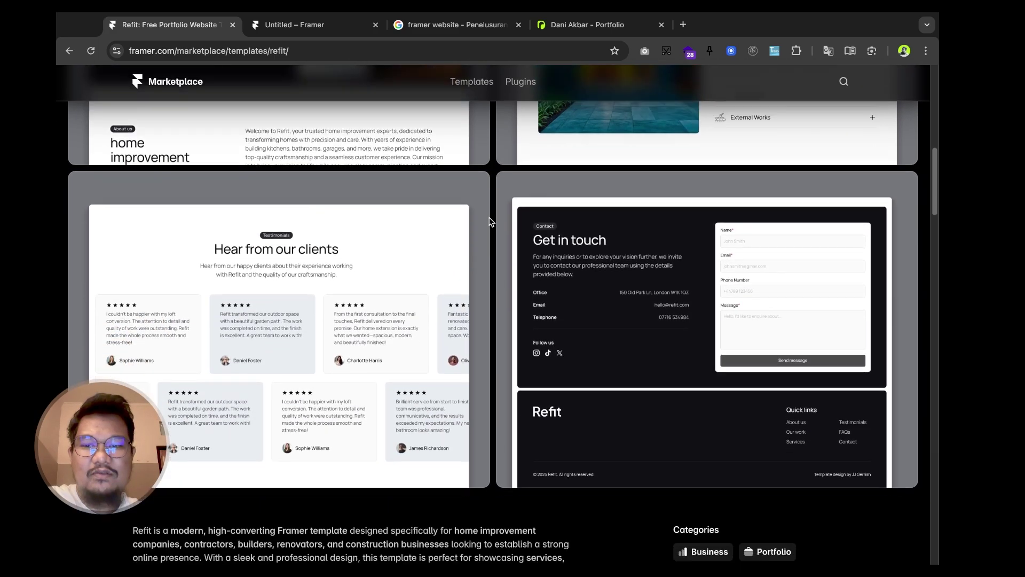
scroll(491, 221, down, 1)
scroll(491, 221, up, 6)
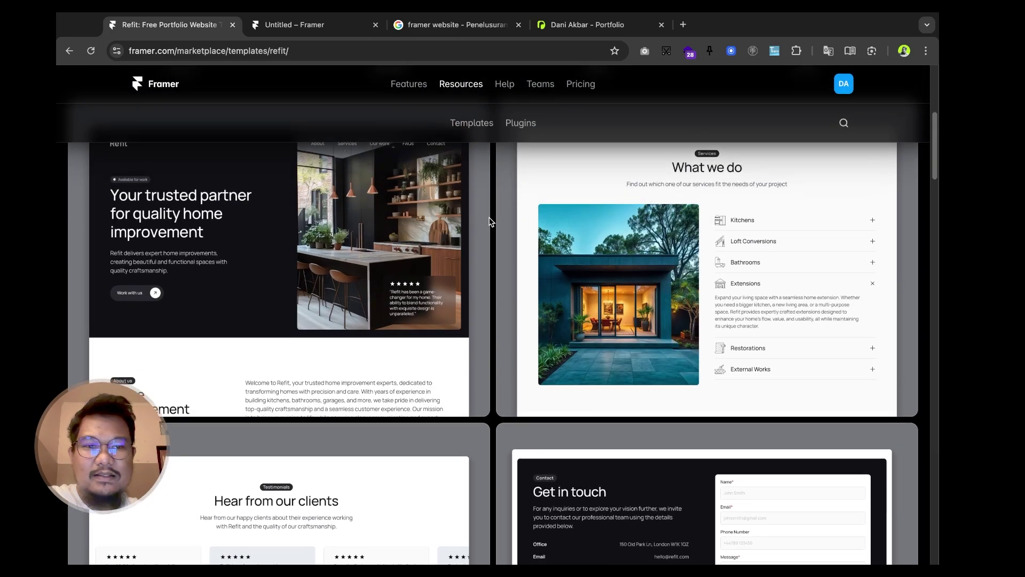
- Choose to use the Refit template for free so that it is duplicated as a new site project
scroll(492, 221, up, 5)
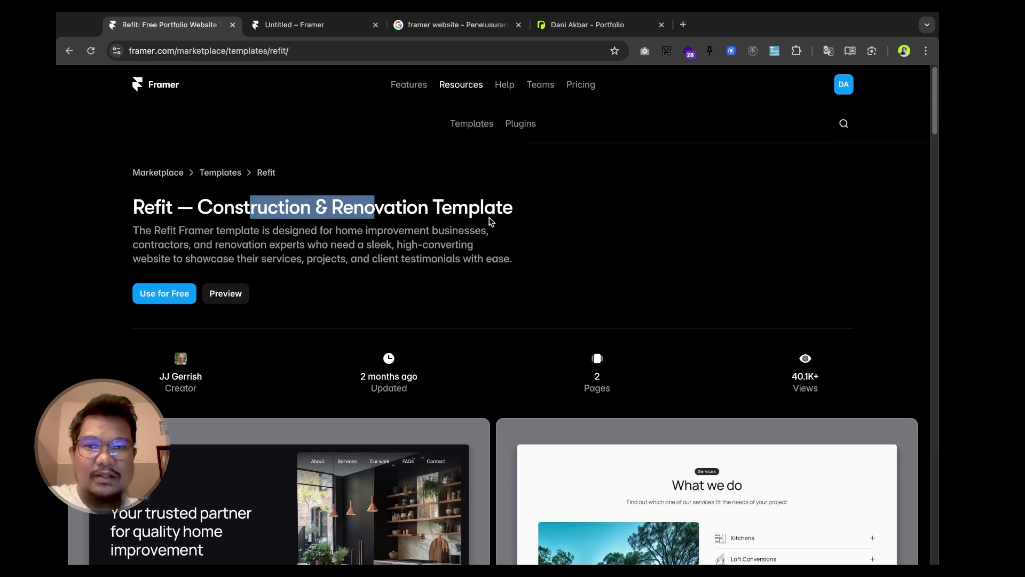
scroll(267, 251, down, 1)
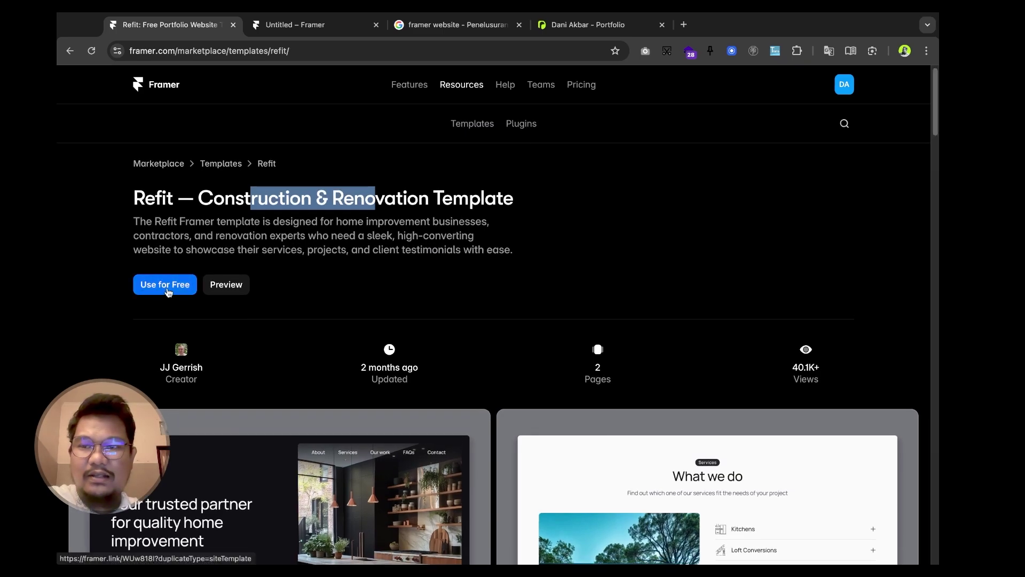
click(167, 287)
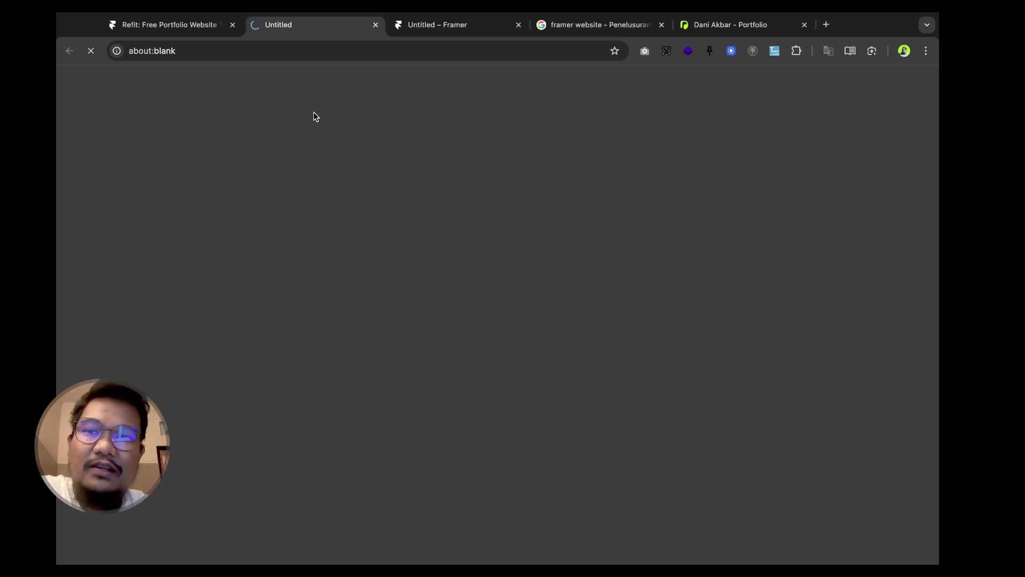
click(206, 31)
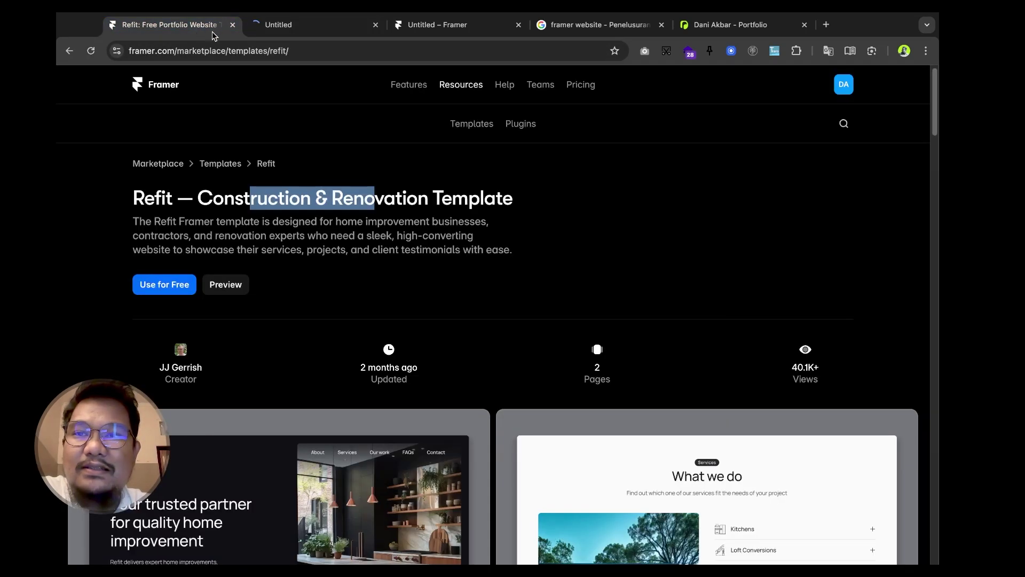
click(282, 27)
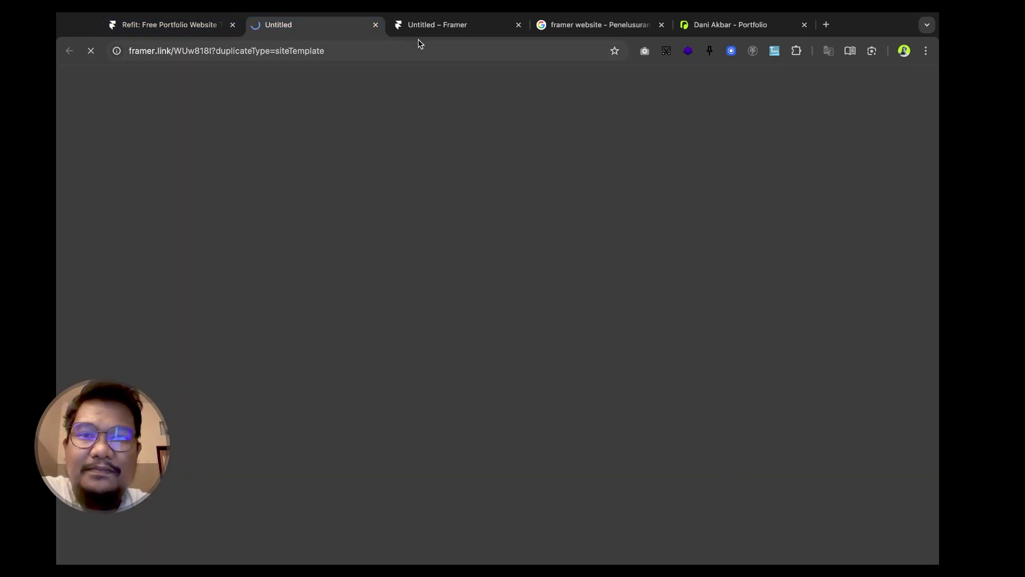
click(433, 29)
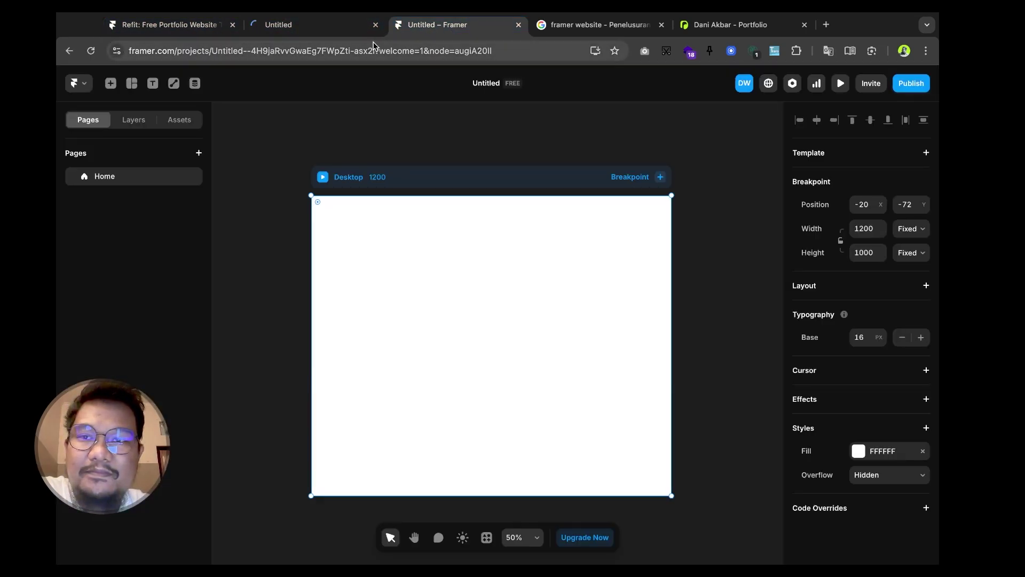
- Return to the framer.link page that duplicates the Refit template and reload it
click(326, 27)
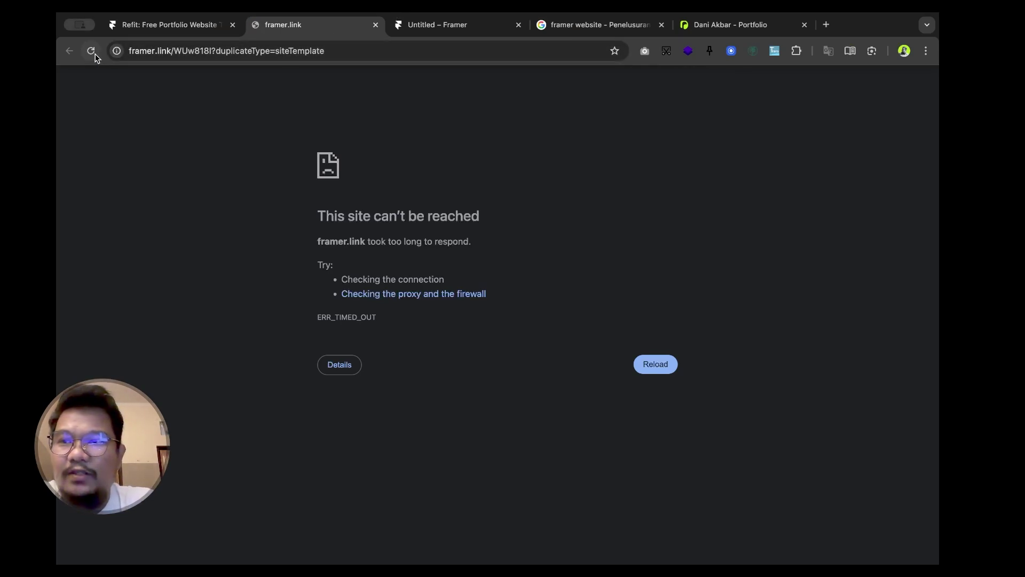
click(92, 51)
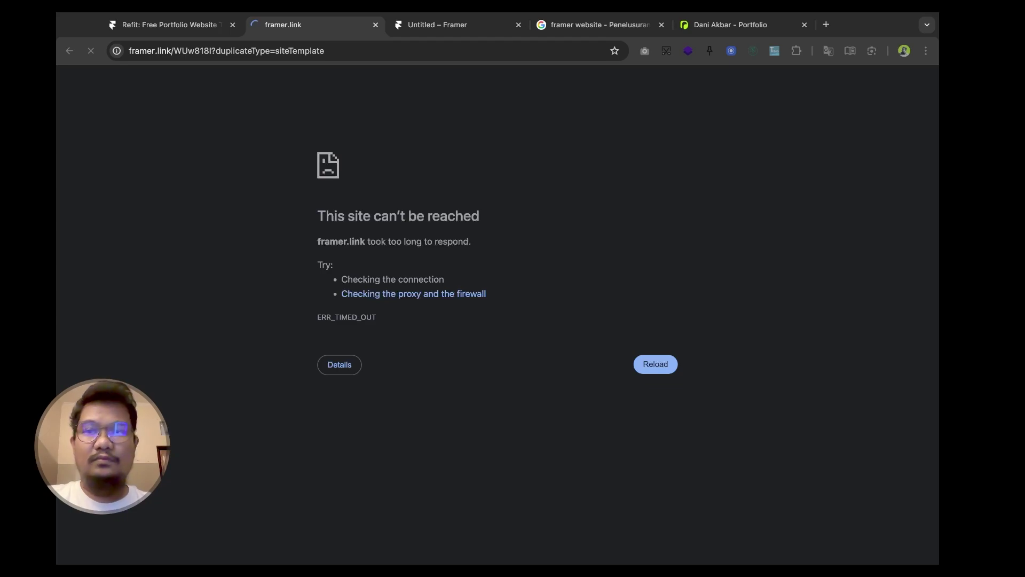
click(448, 28)
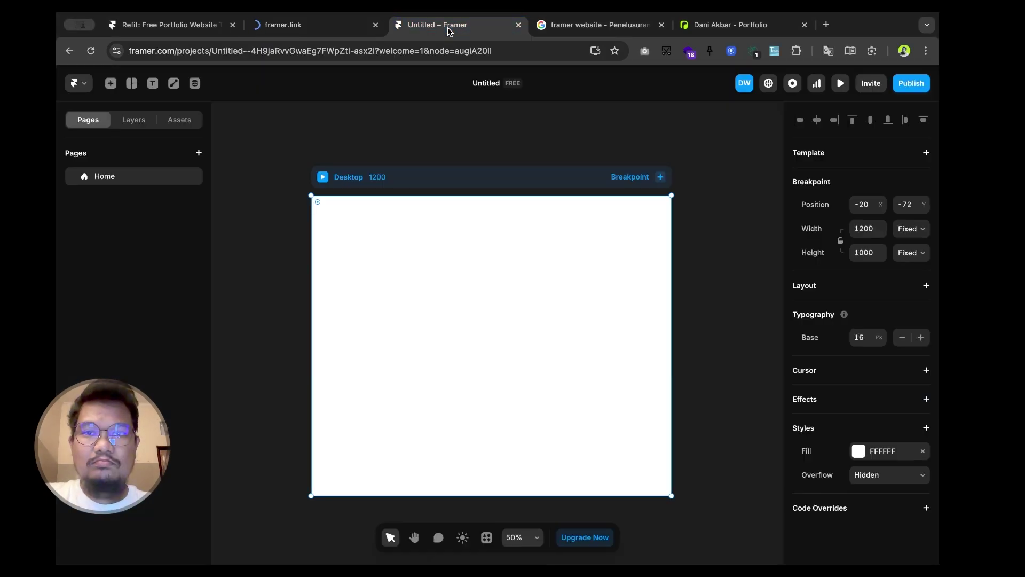
click(583, 27)
click(471, 28)
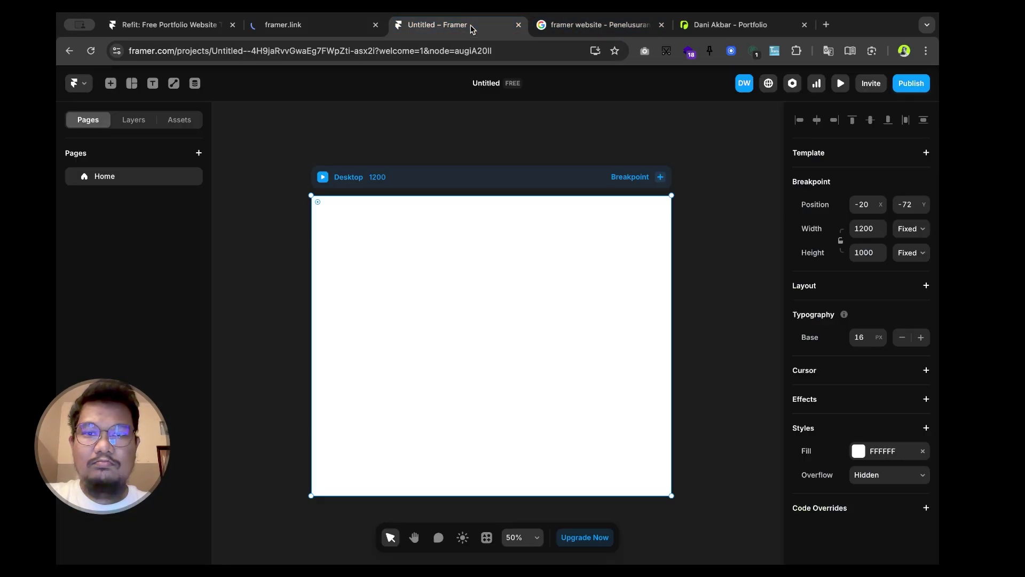
click(336, 26)
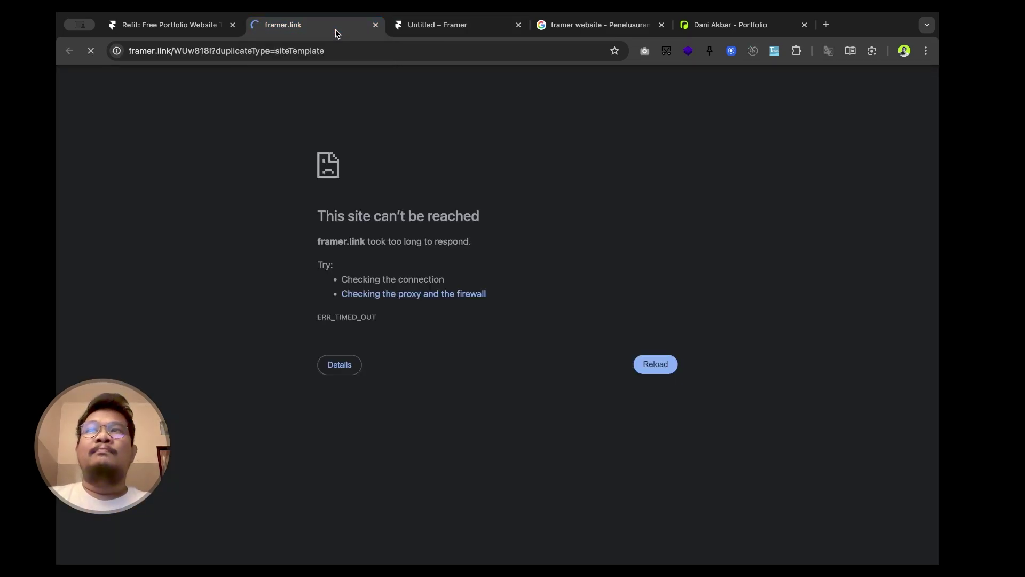
- Search Google for speedtest in a new browser tab to check the internet connection
click(828, 23)
text(speed)
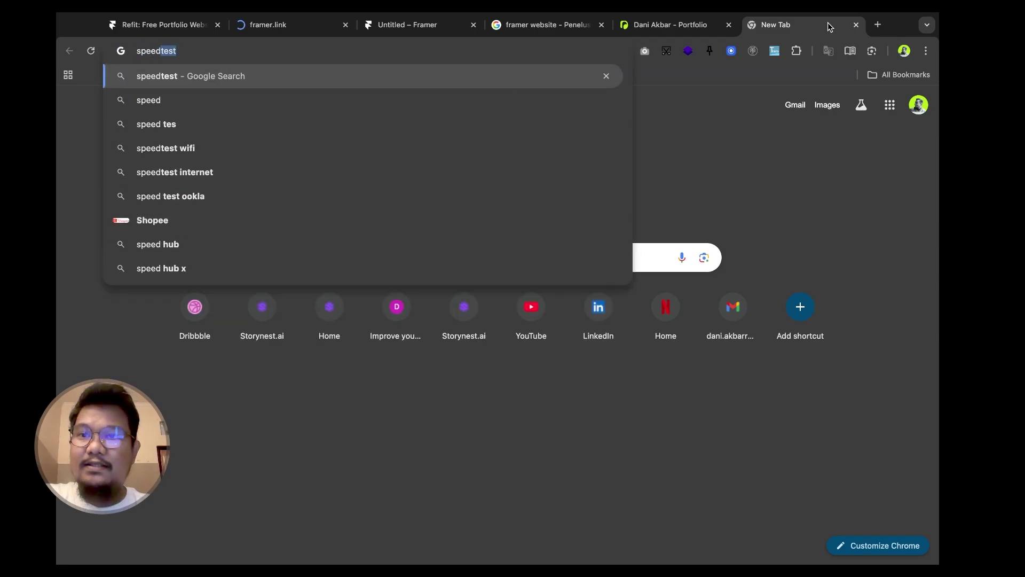
key(Return)
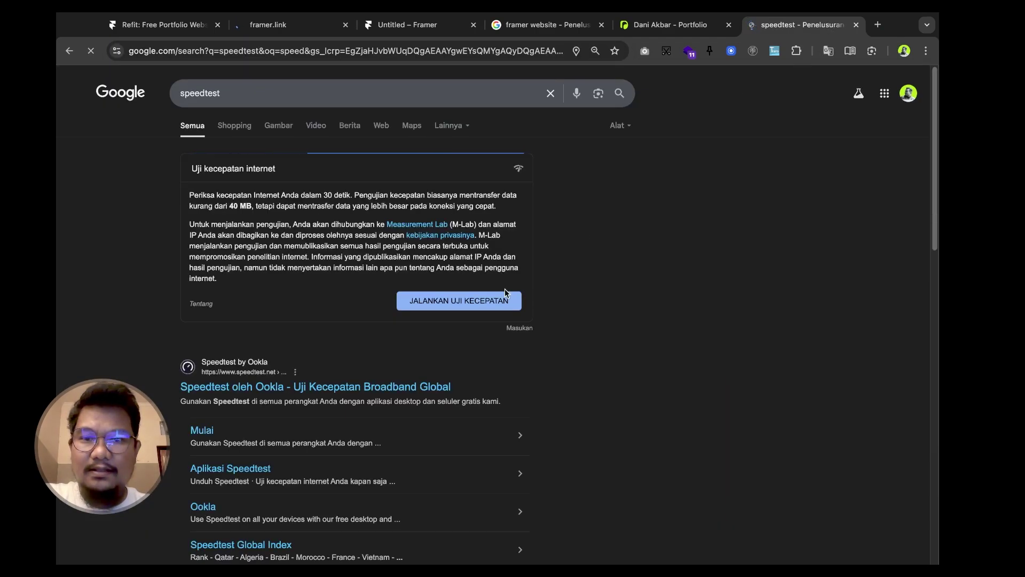
- Run Google's internet speed test to measure the connection speed
click(504, 300)
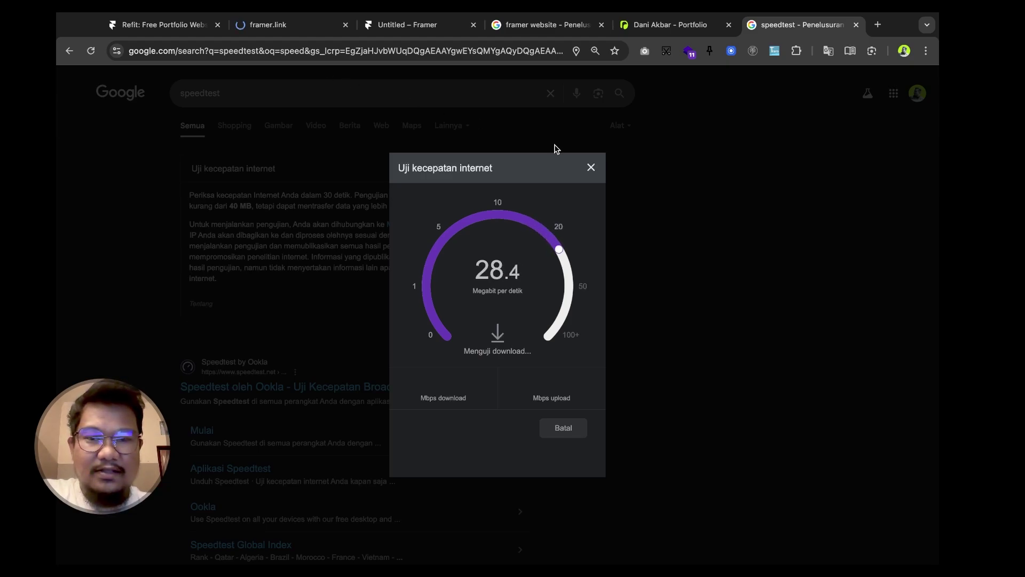
- Close the stalled framer.link tab and try again to use the Refit template for free from its Marketplace page
click(294, 27)
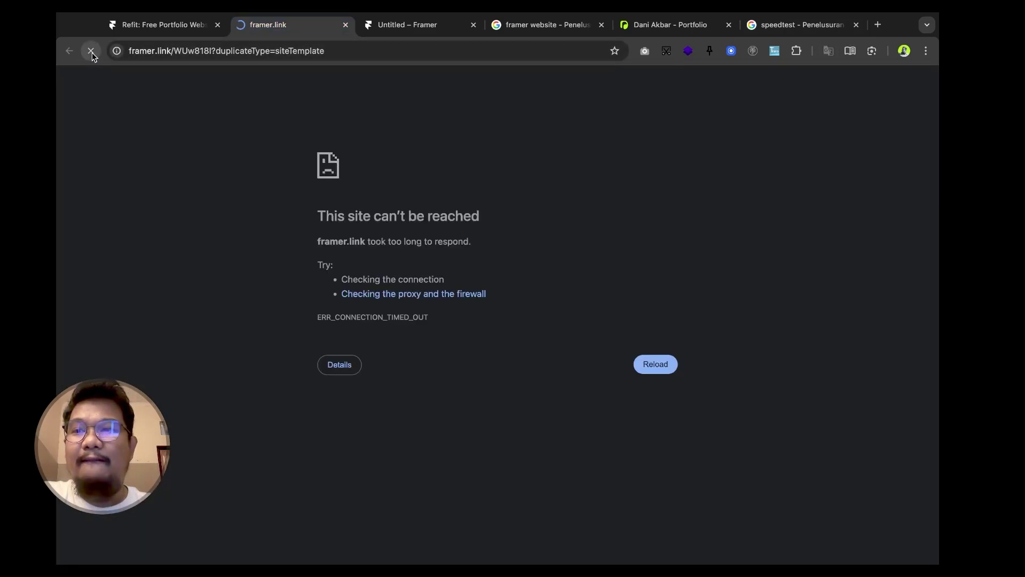
click(345, 25)
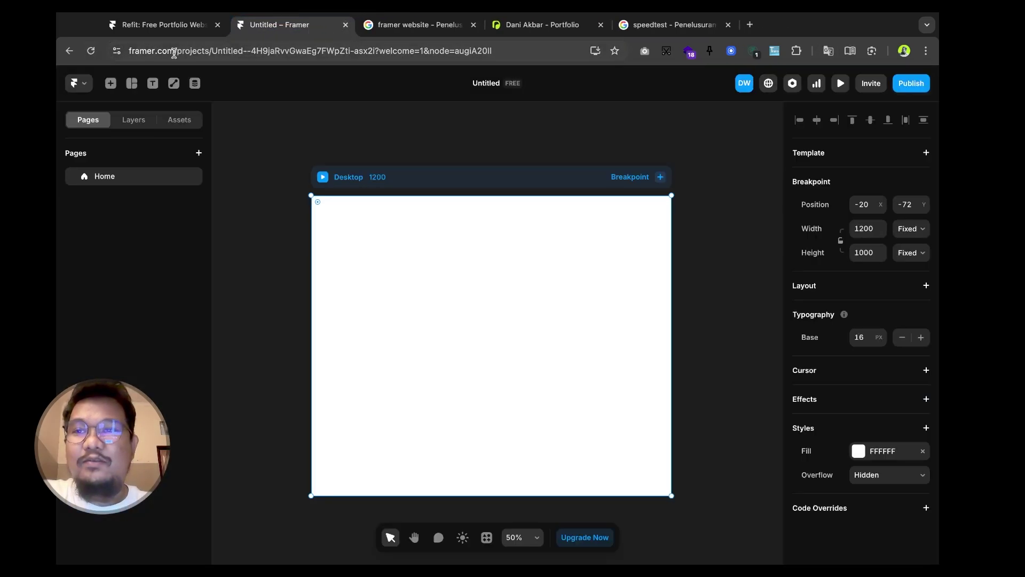
click(182, 33)
click(430, 252)
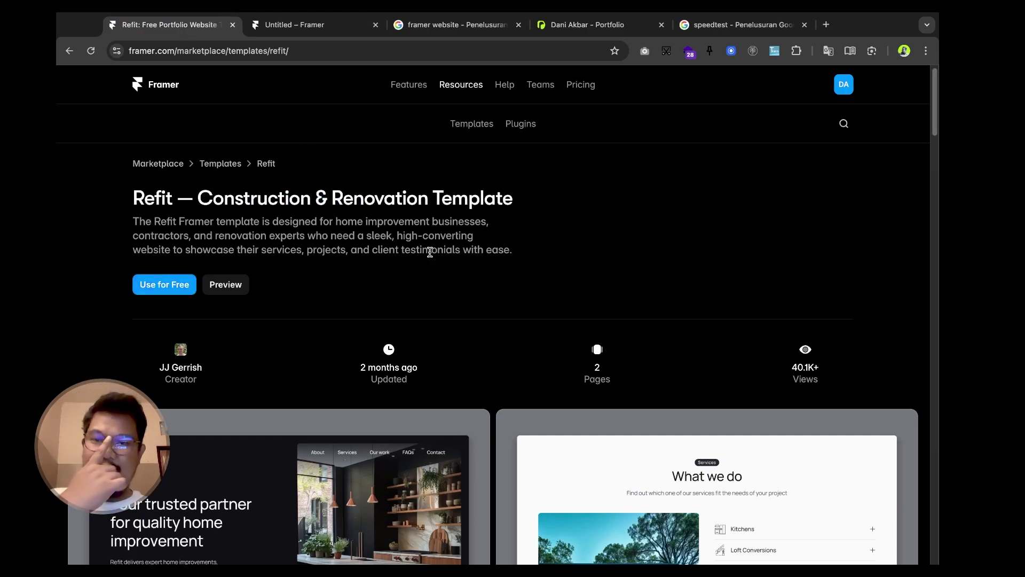
click(174, 288)
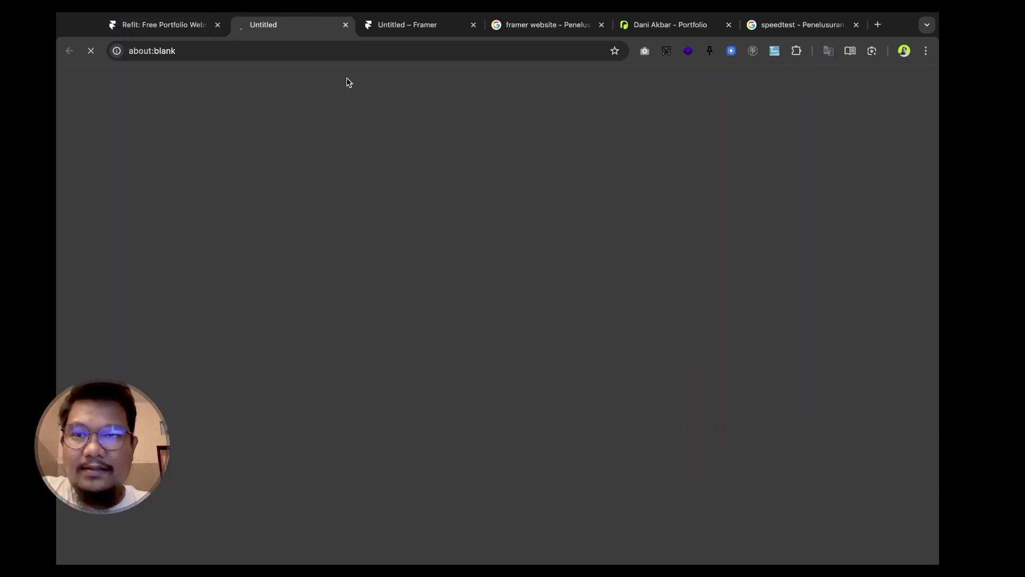
- Return to the new framer.link duplication tab and load its address again
click(416, 26)
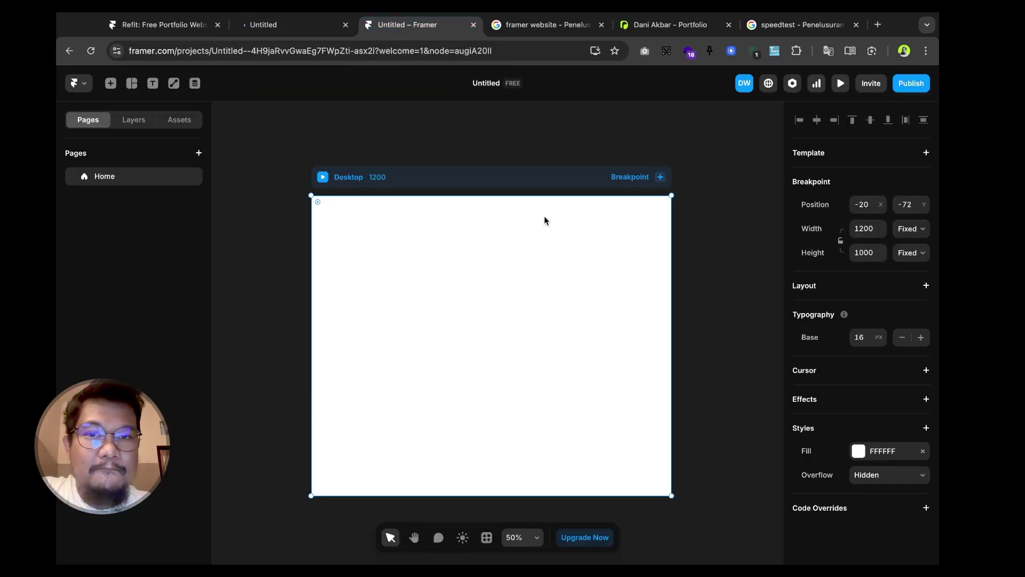
click(308, 27)
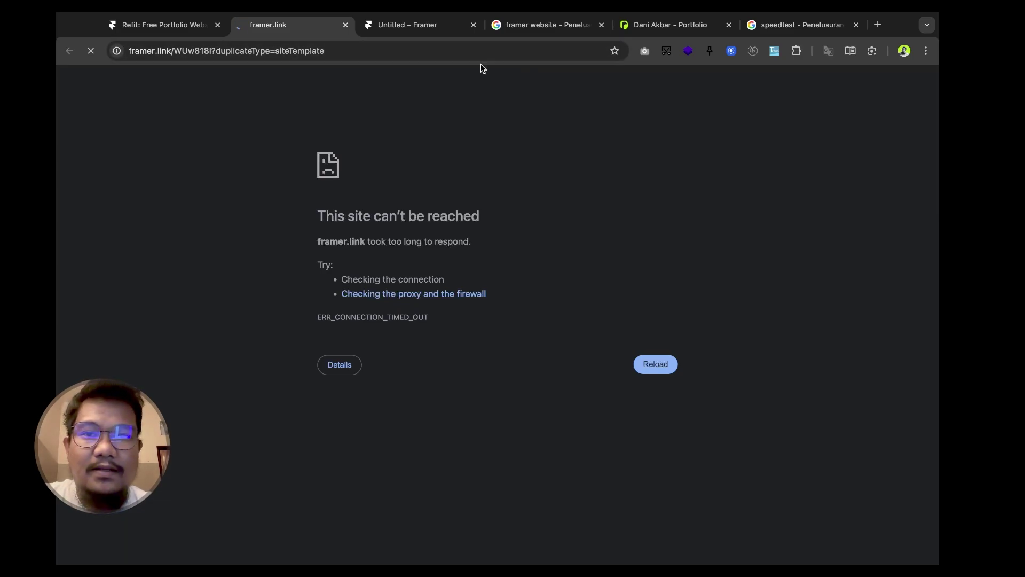
click(460, 52)
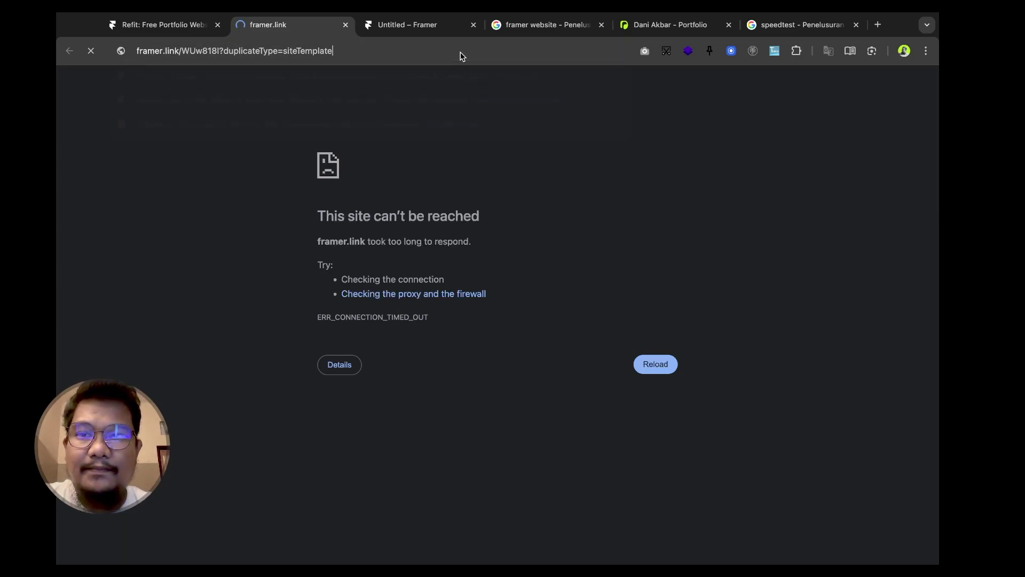
key(Return)
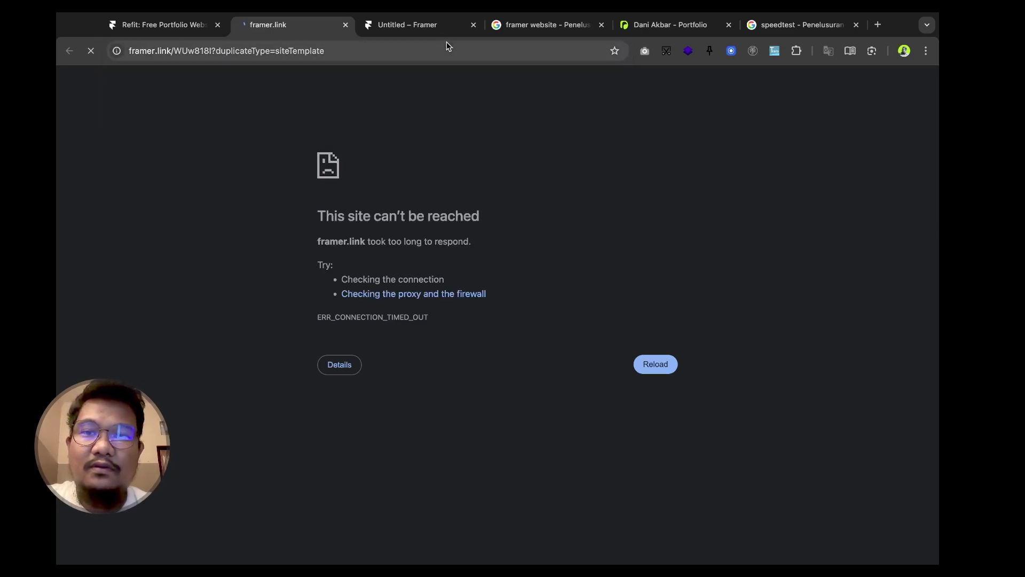
- Go from the Untitled project to the Framer dashboard and check the options available for that project
click(430, 27)
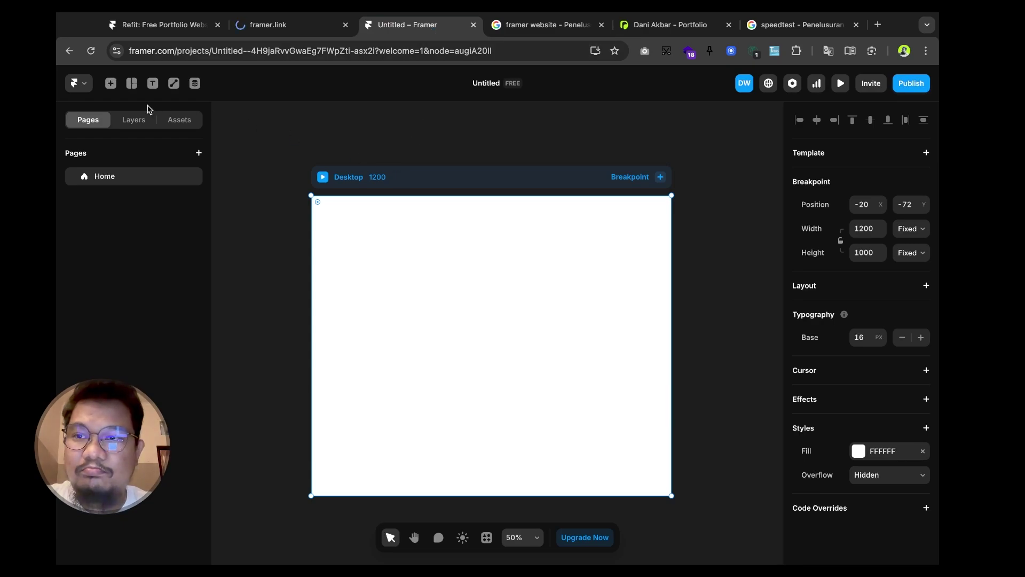
click(86, 90)
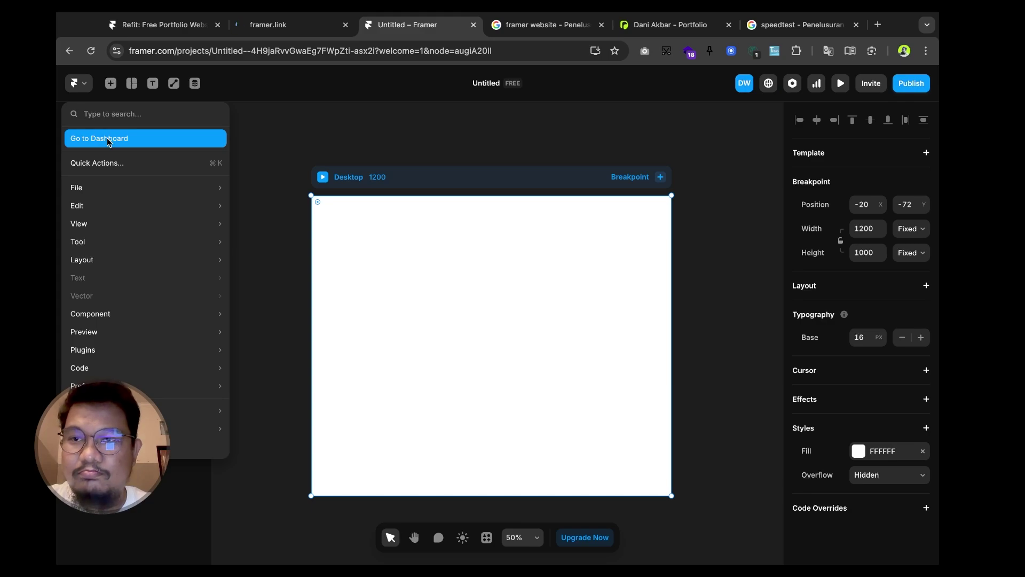
click(105, 140)
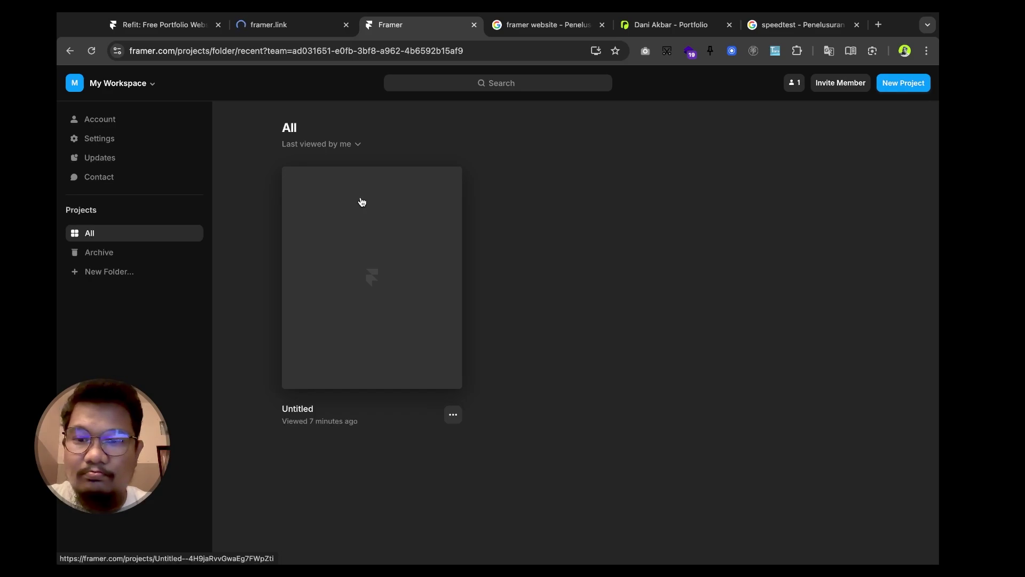
click(455, 417)
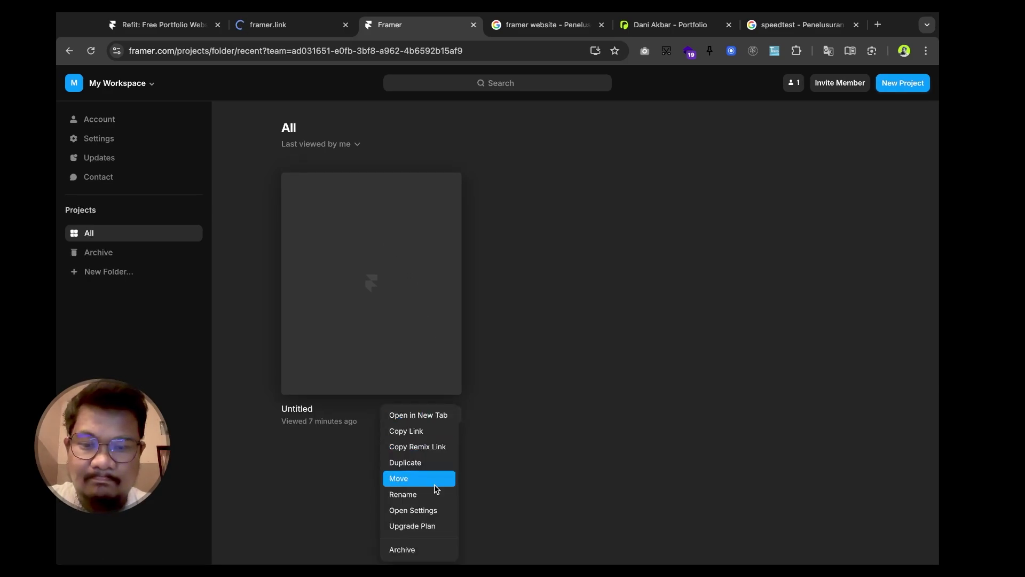
click(434, 430)
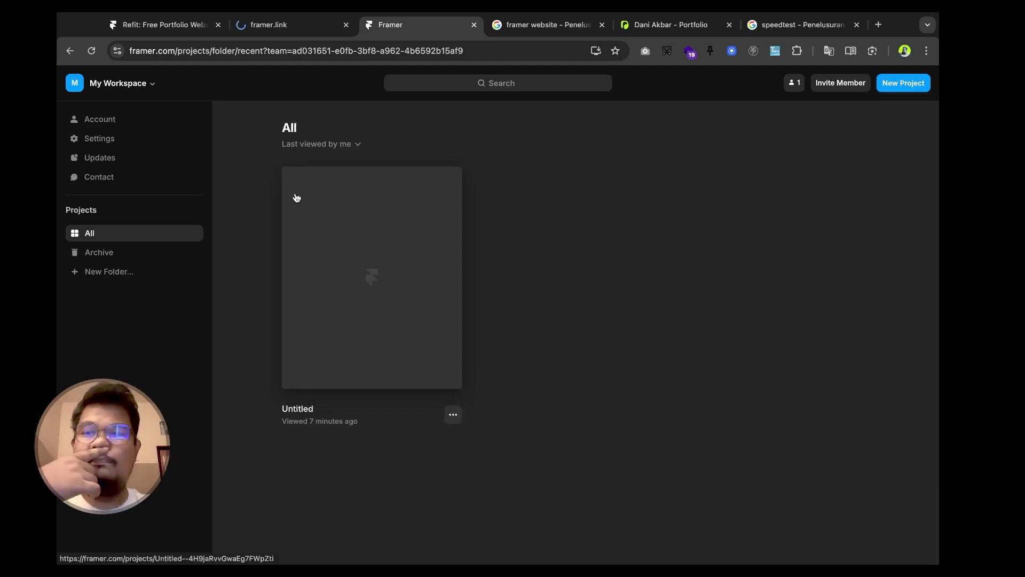
- Open the Refit template's live preview from the Marketplace and choose to use the template for free from there
click(281, 28)
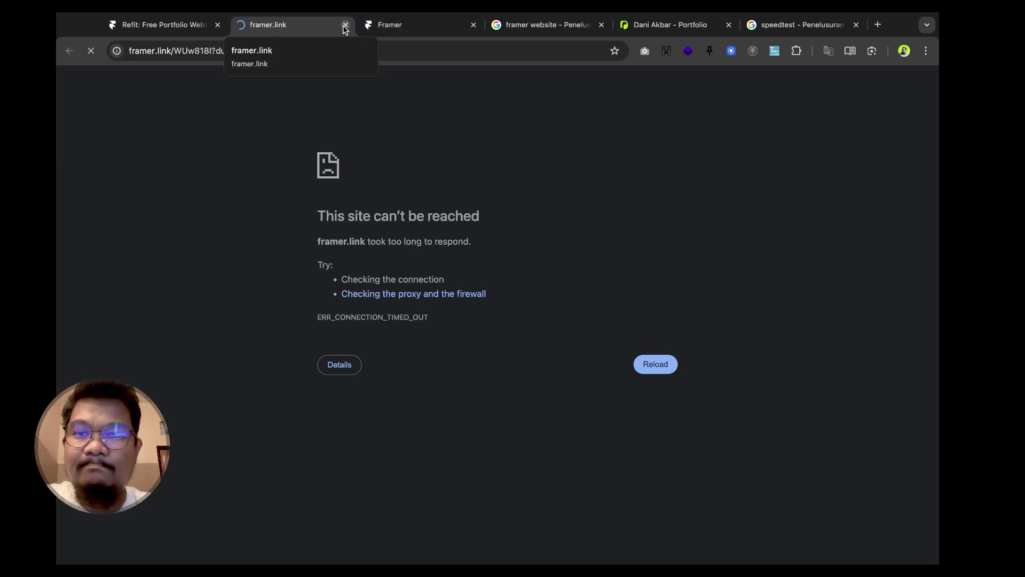
click(212, 26)
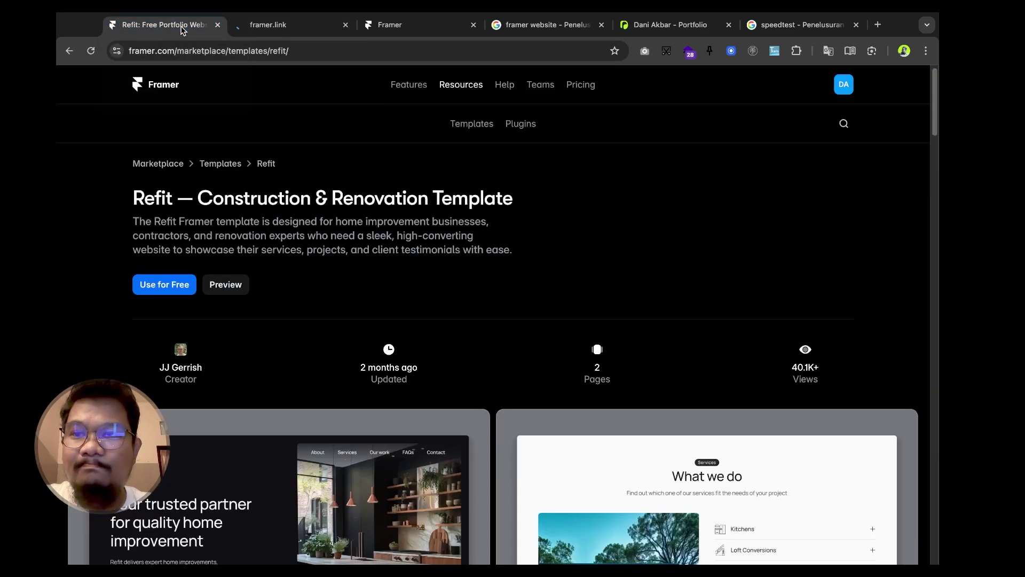
scroll(345, 216, down, 2)
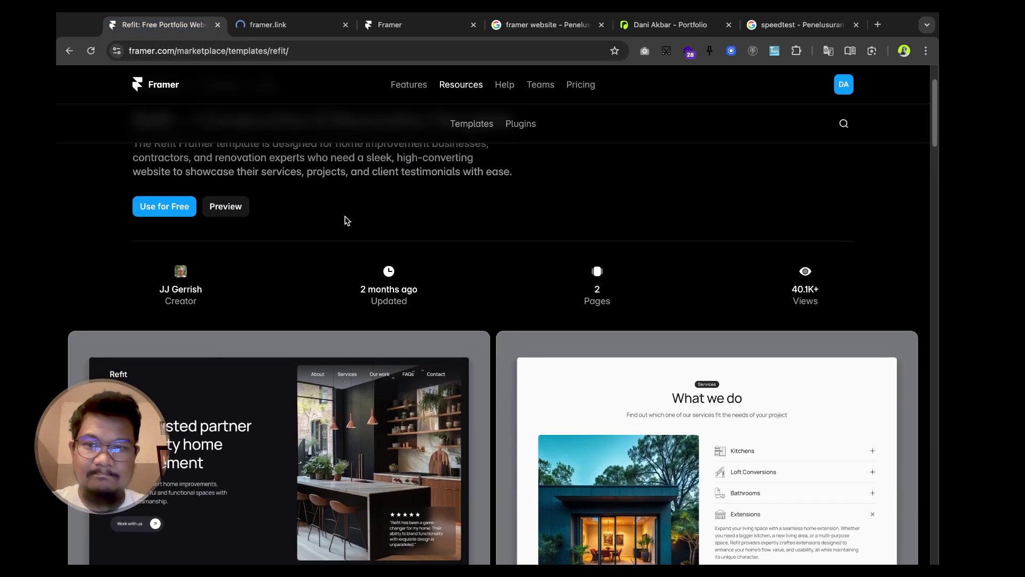
scroll(345, 216, up, 1)
click(241, 220)
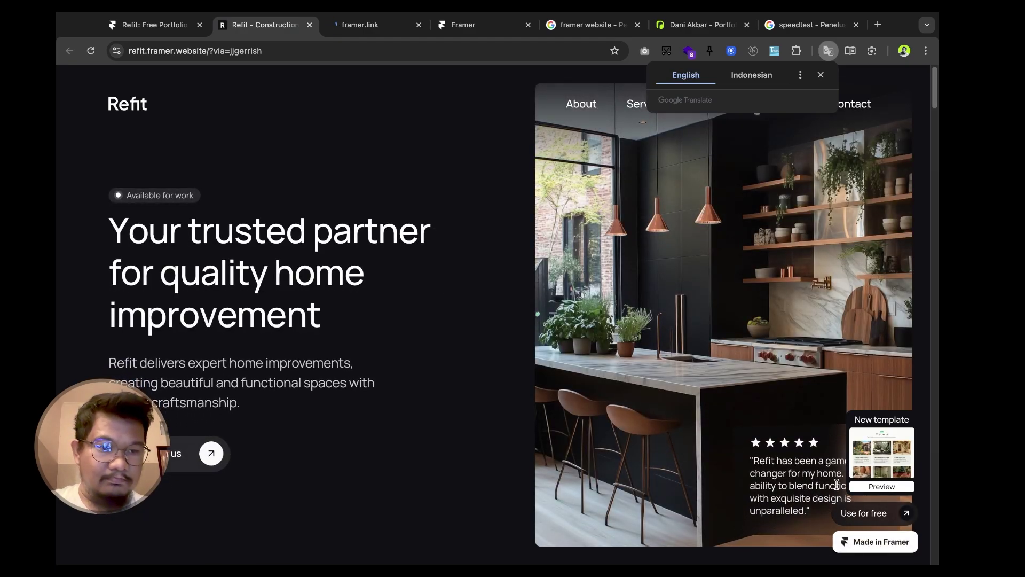
click(869, 514)
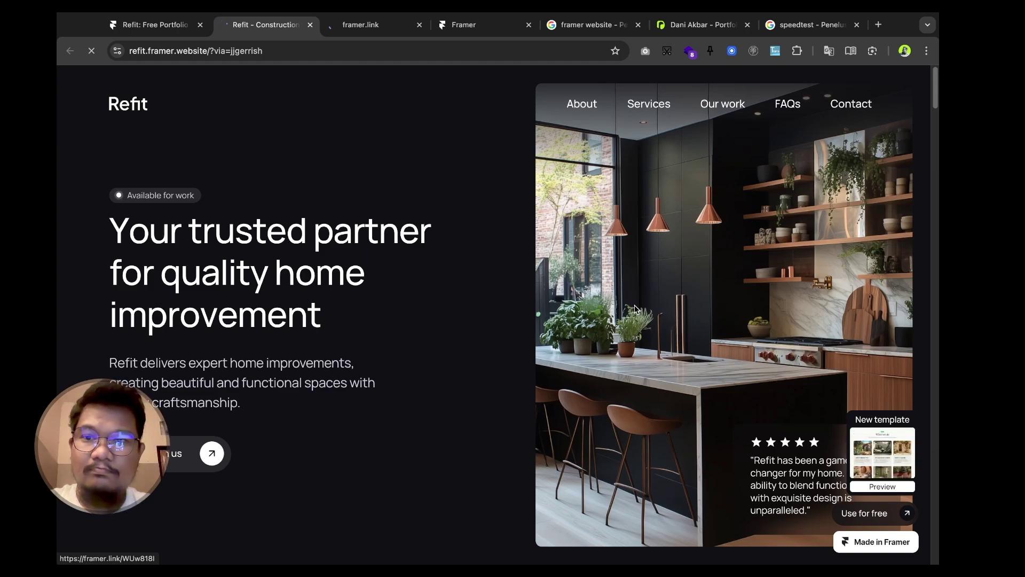
- Examine the Refit preview site from the hero through the about, services, project, testimonial and contact sections to the footer
scroll(487, 267, down, 3)
scroll(487, 265, down, 15)
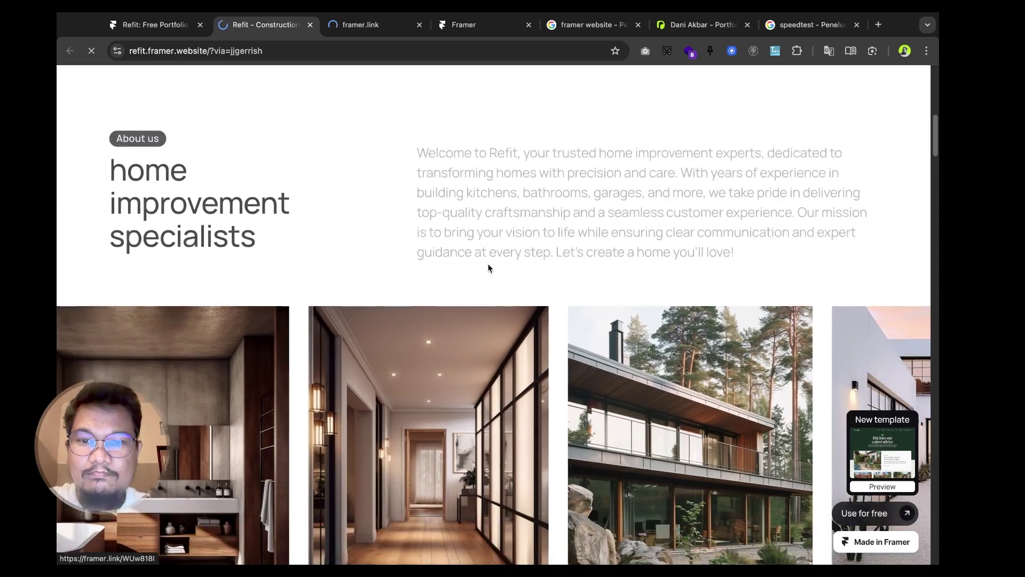
scroll(489, 266, down, 20)
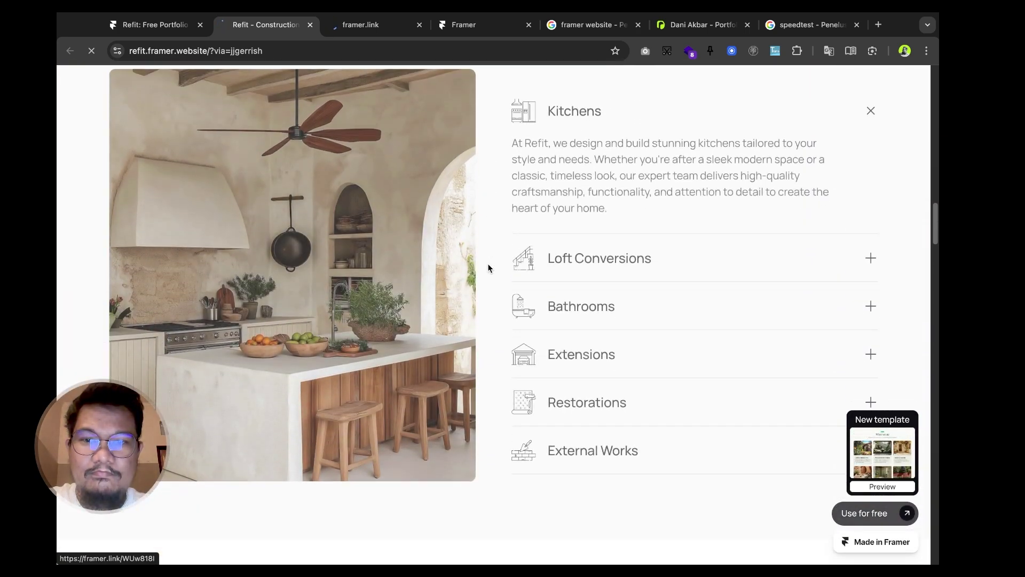
scroll(487, 264, down, 10)
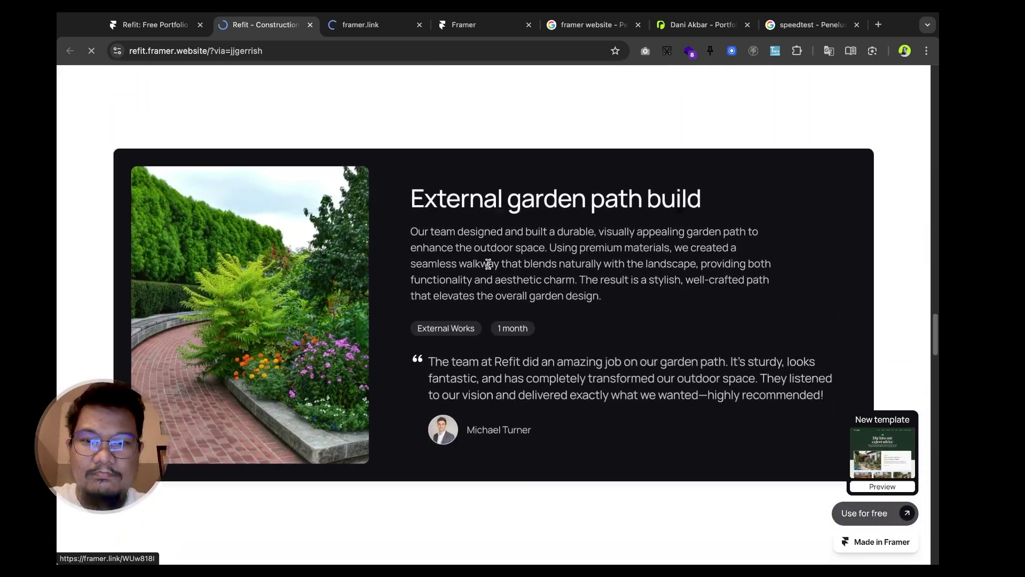
scroll(488, 265, down, 20)
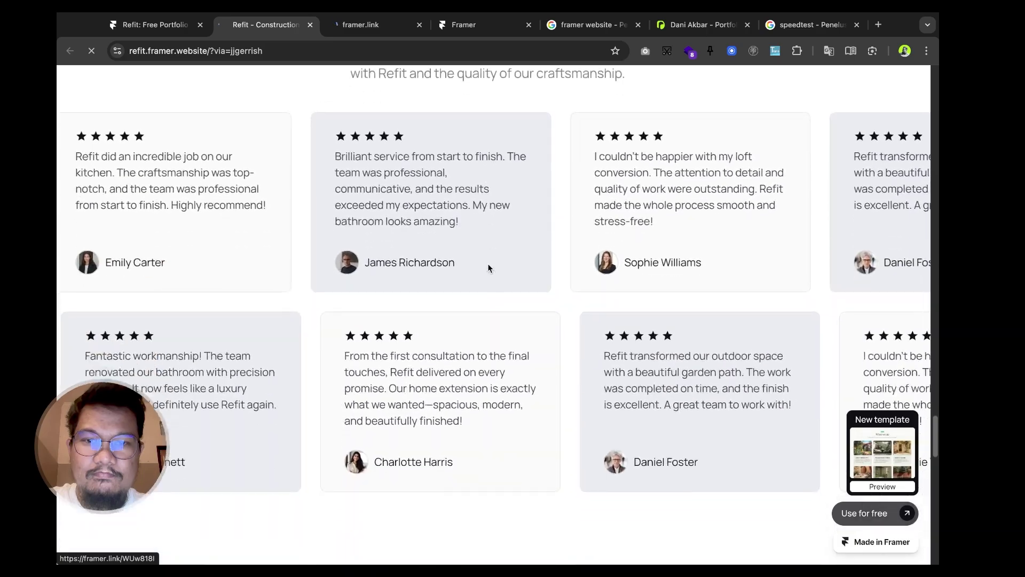
scroll(489, 267, down, 10)
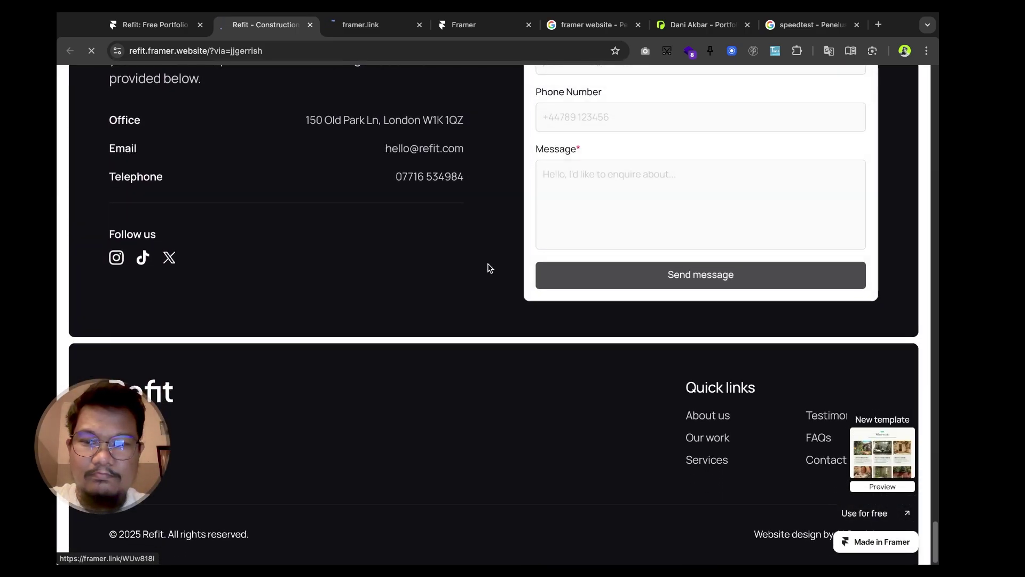
scroll(489, 267, up, 20)
scroll(489, 267, up, 20)
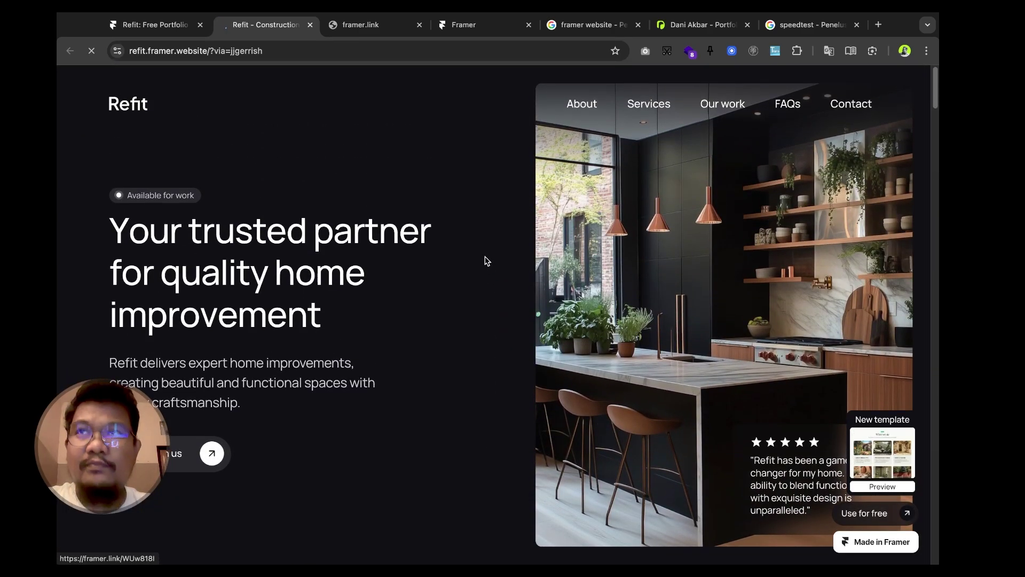
- Compare the two framer.link tabs and close the older one with the siteTemplate duplication address, keeping the one opened from the preview
click(372, 31)
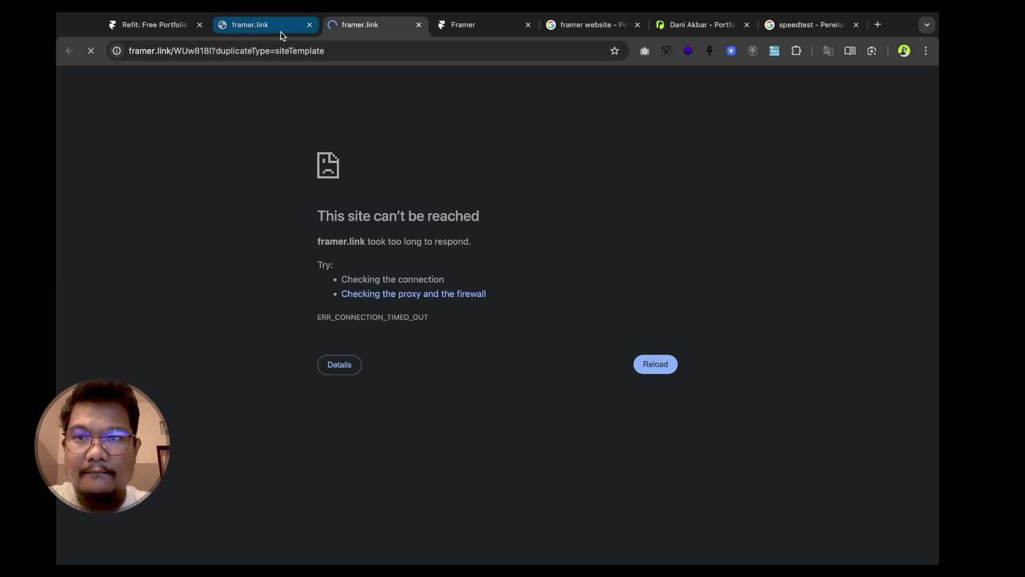
click(281, 33)
click(350, 31)
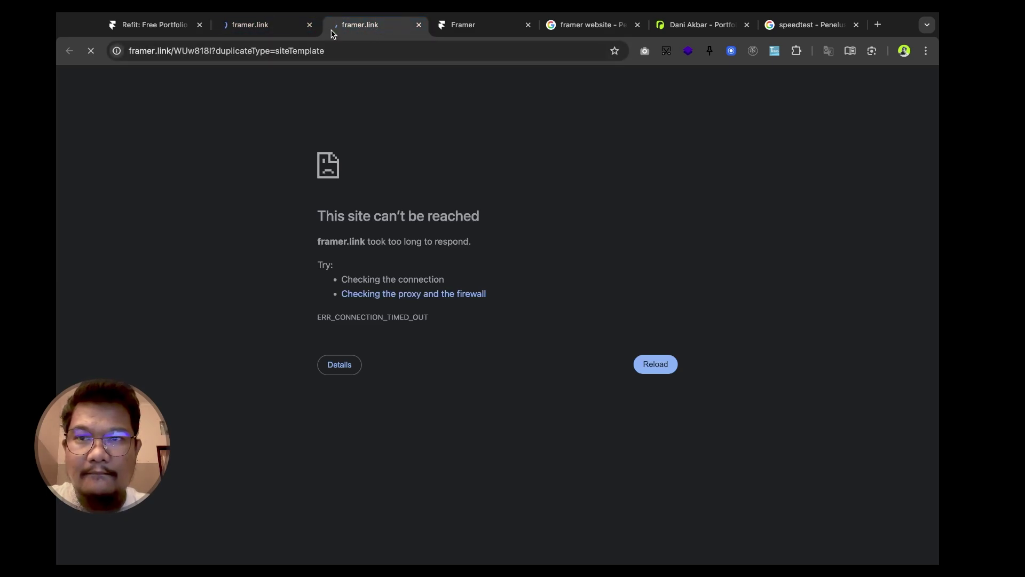
click(255, 27)
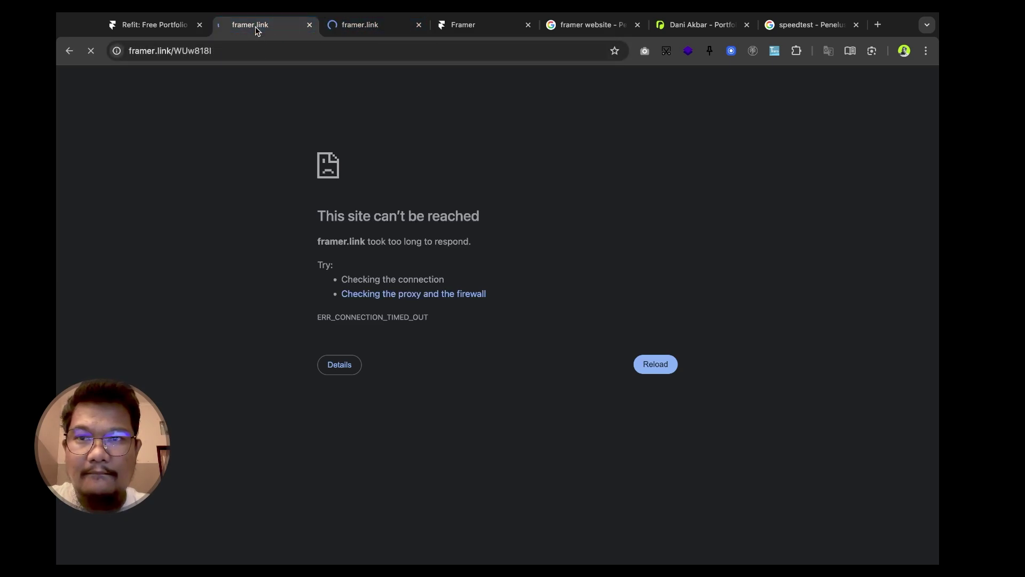
click(378, 30)
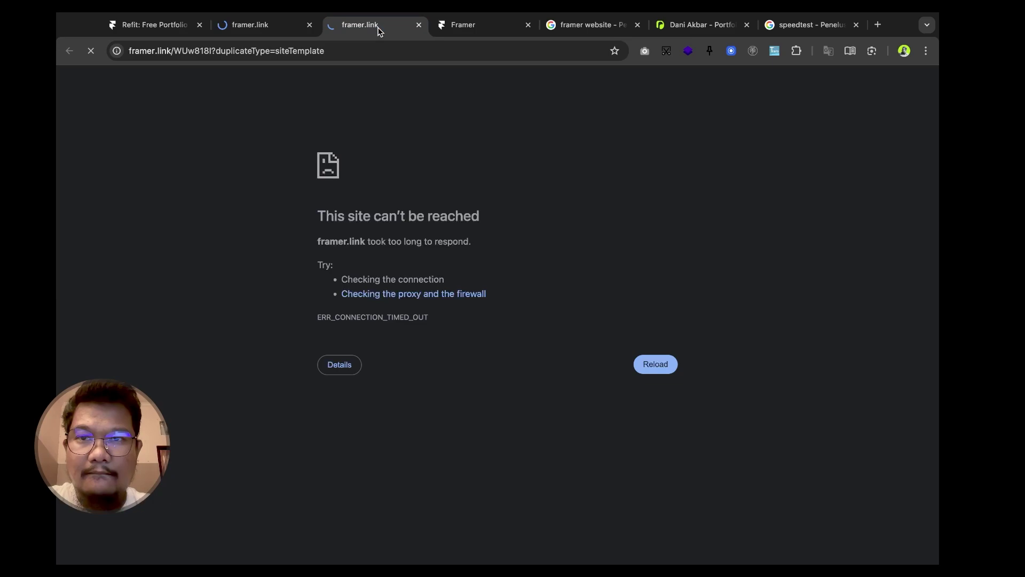
click(418, 25)
click(259, 26)
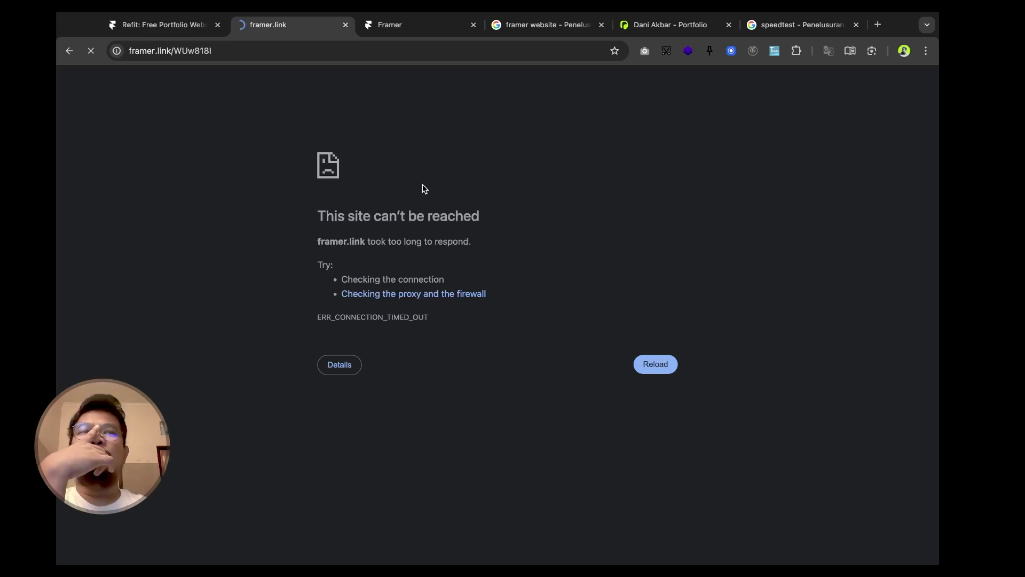
click(423, 30)
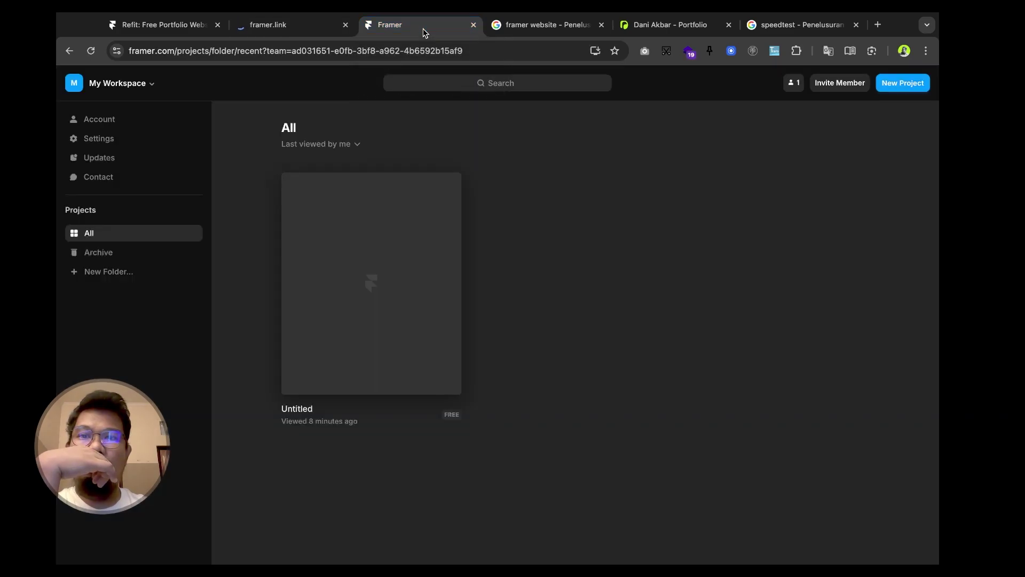
click(167, 29)
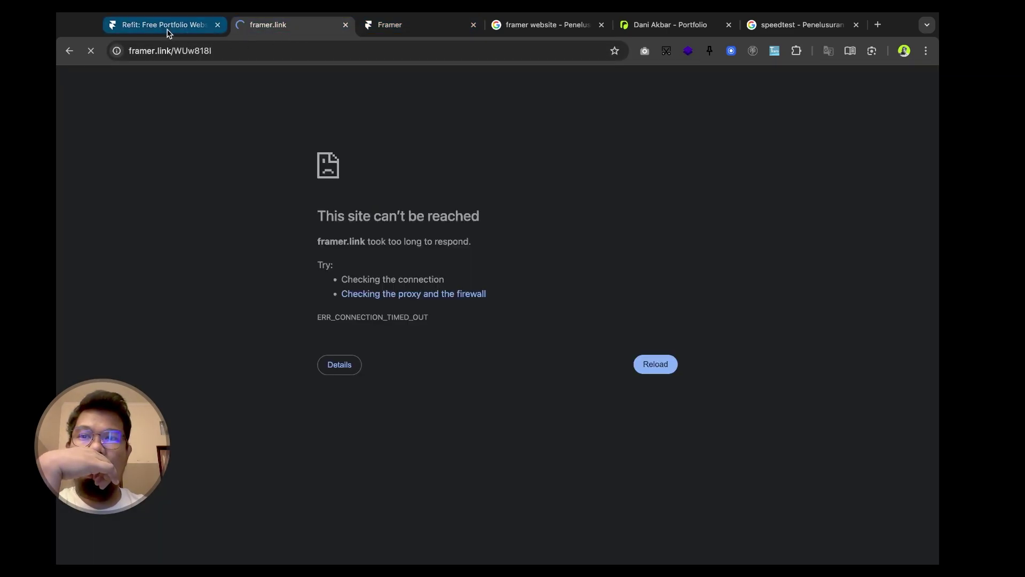
click(292, 29)
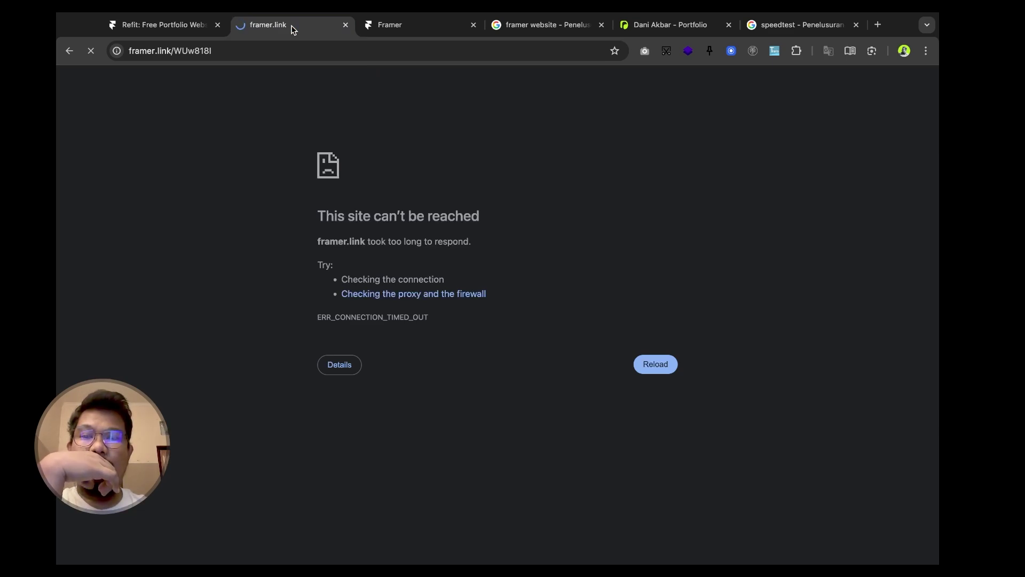
click(427, 25)
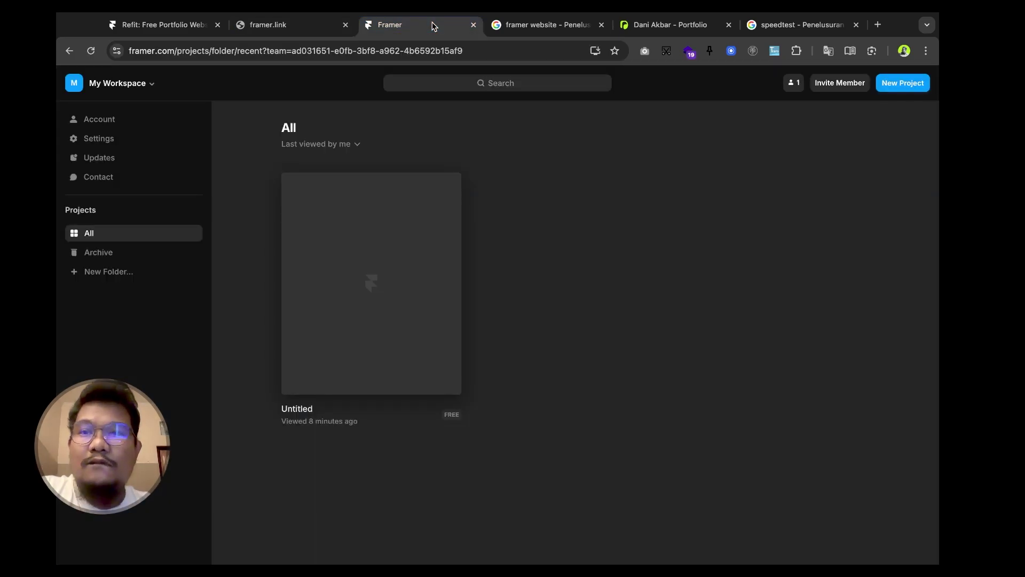
click(291, 28)
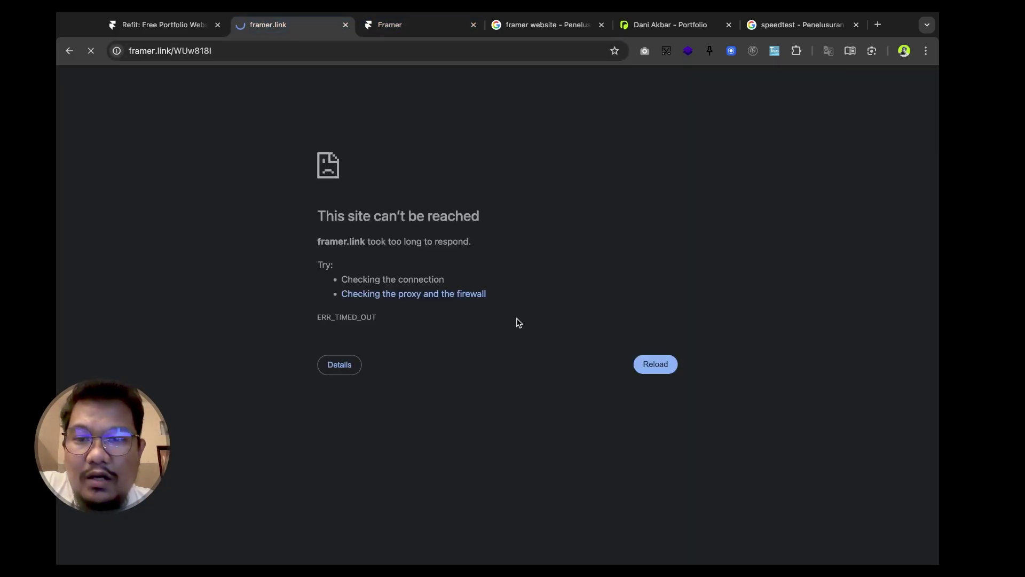
- Retry loading the Refit duplication link, and go back to the free Marketplace templates to open Portfolite instead
click(660, 369)
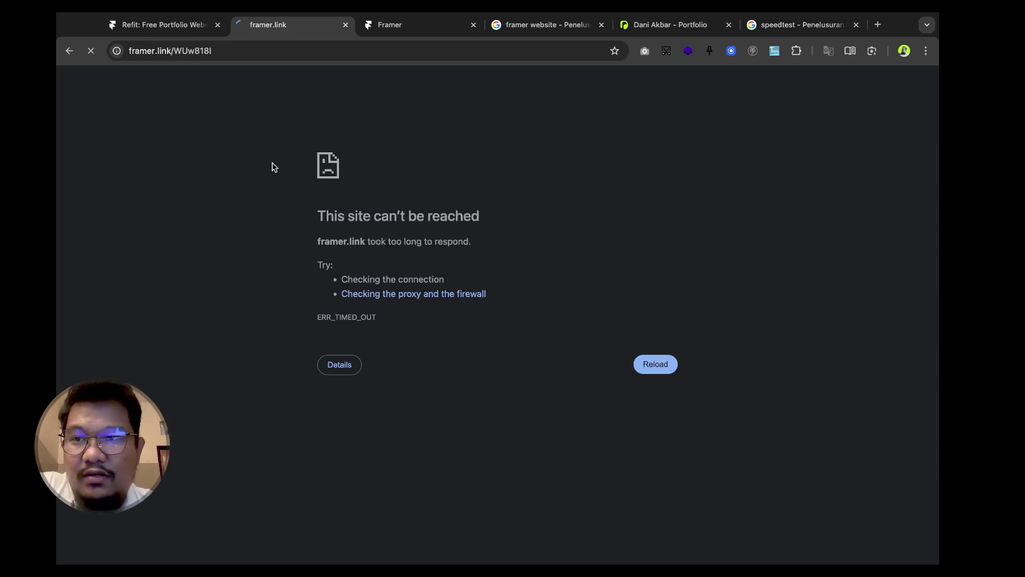
click(187, 26)
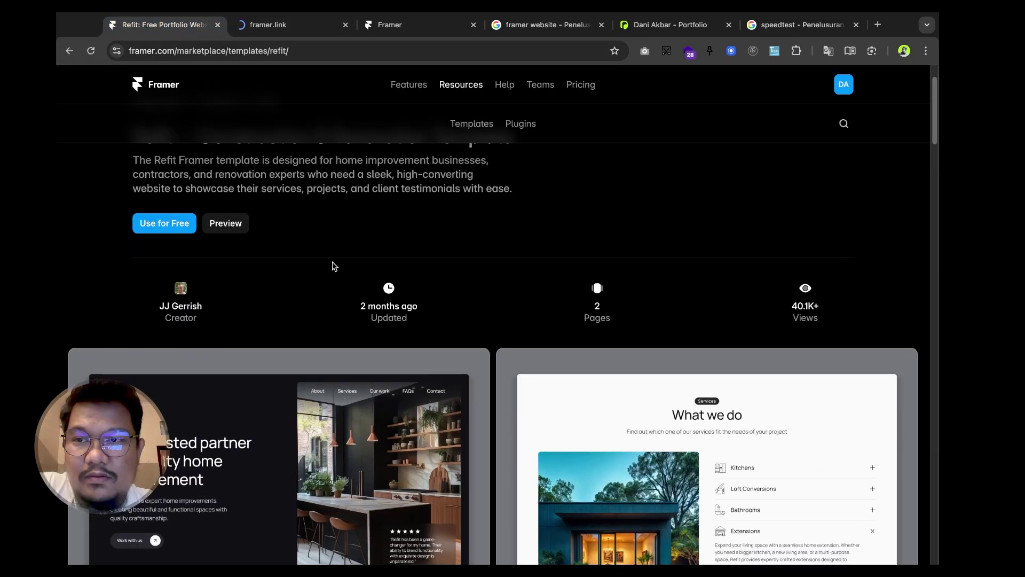
scroll(334, 265, up, 2)
scroll(335, 265, left, 5)
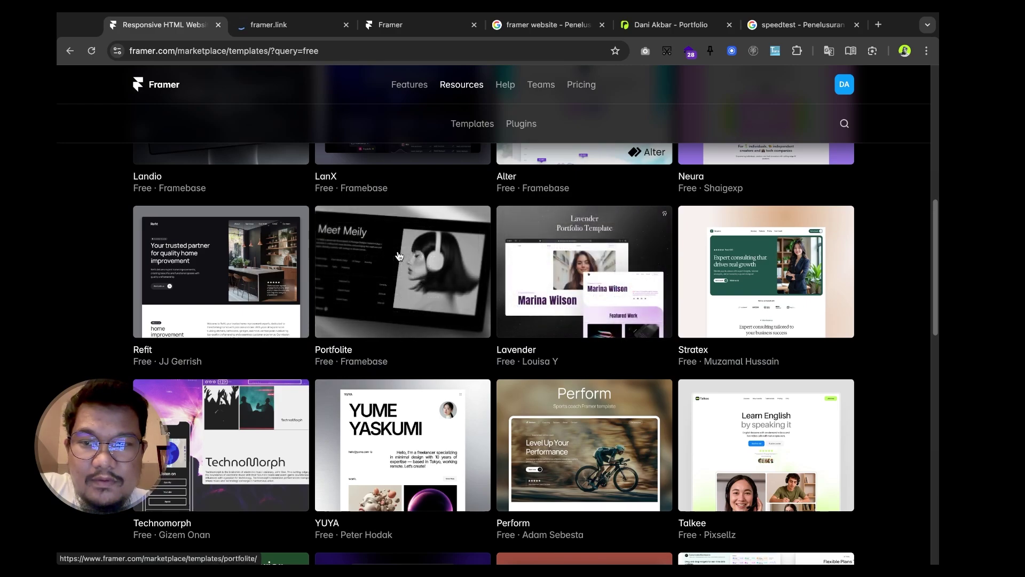
click(398, 255)
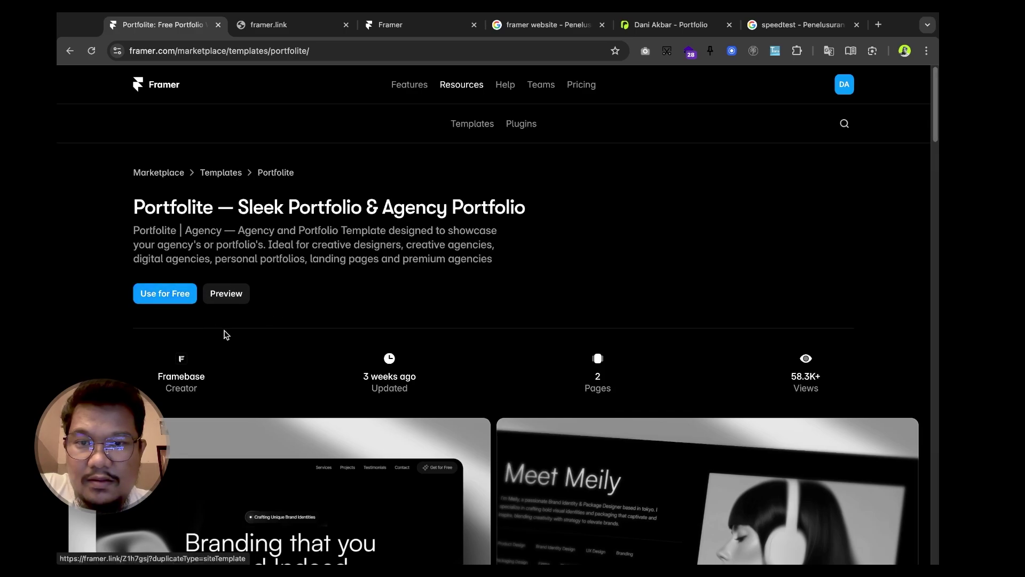
- Look over the Portfolite template page and try to use the template for free
scroll(224, 334, down, 8)
scroll(224, 334, down, 5)
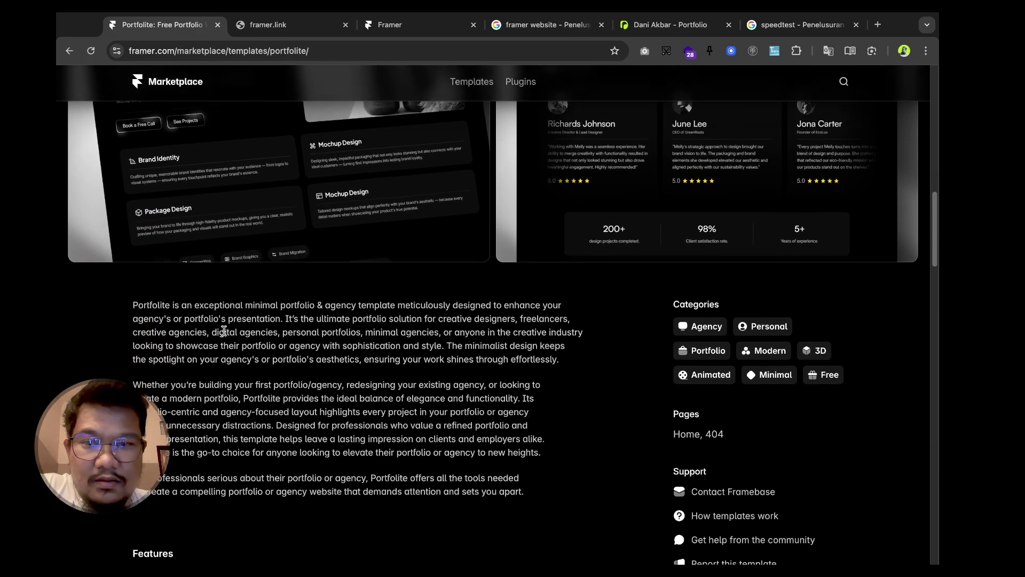
scroll(224, 334, up, 2)
scroll(225, 334, up, 1)
scroll(224, 334, up, 10)
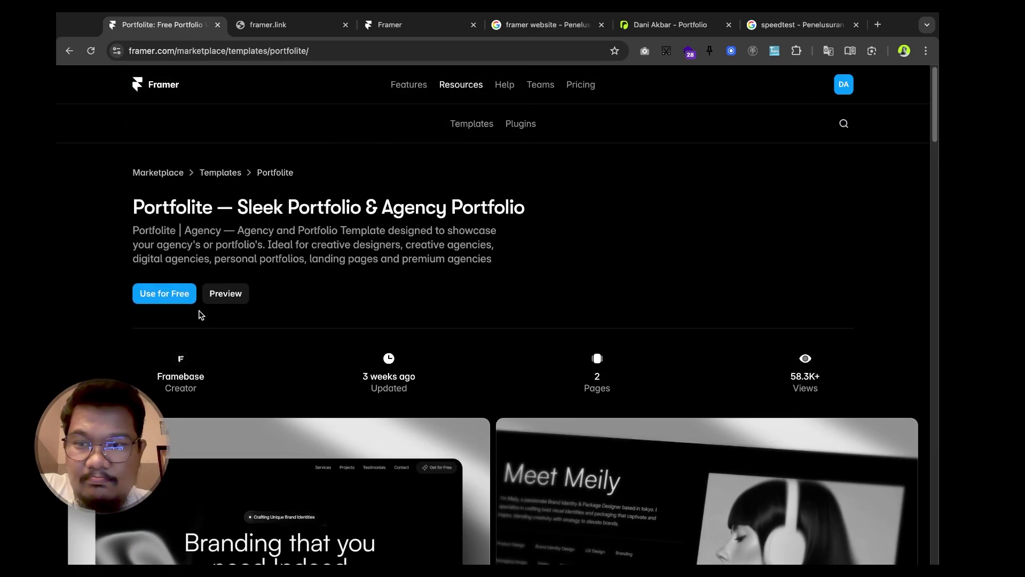
click(165, 294)
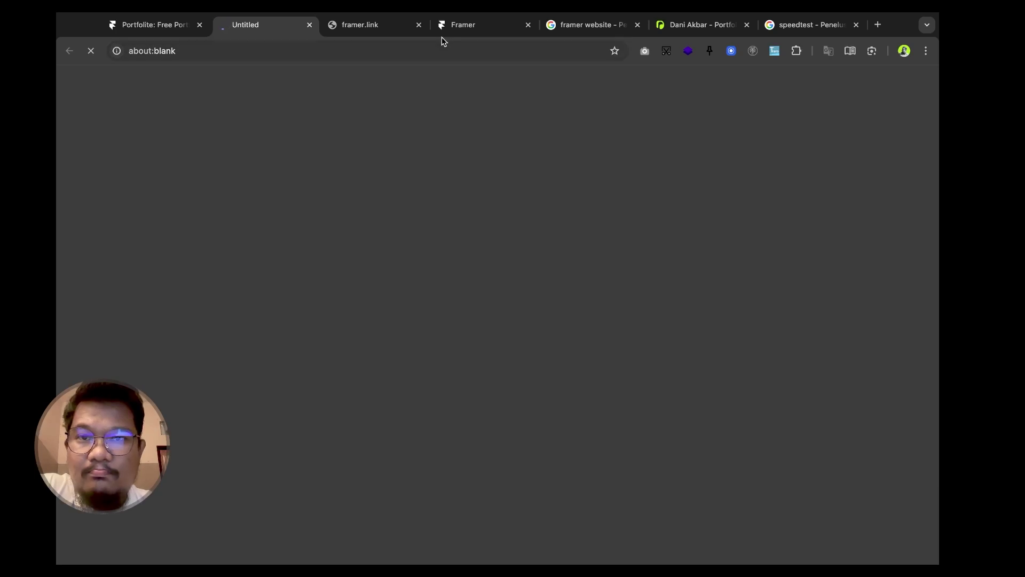
- Close the old framer.link tab left over from Refit and return to the new Portfolite duplication tab
click(472, 30)
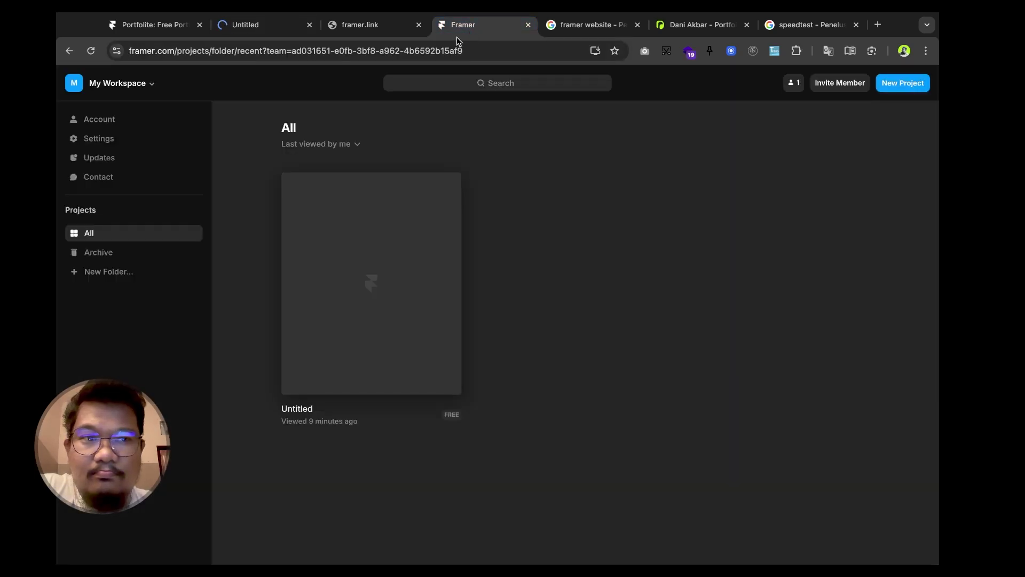
click(363, 31)
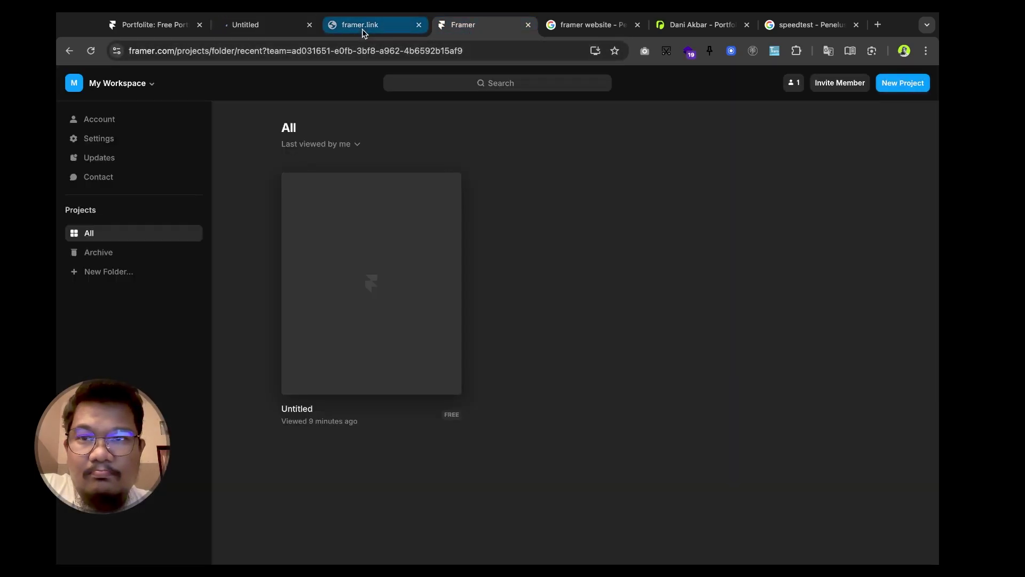
click(419, 27)
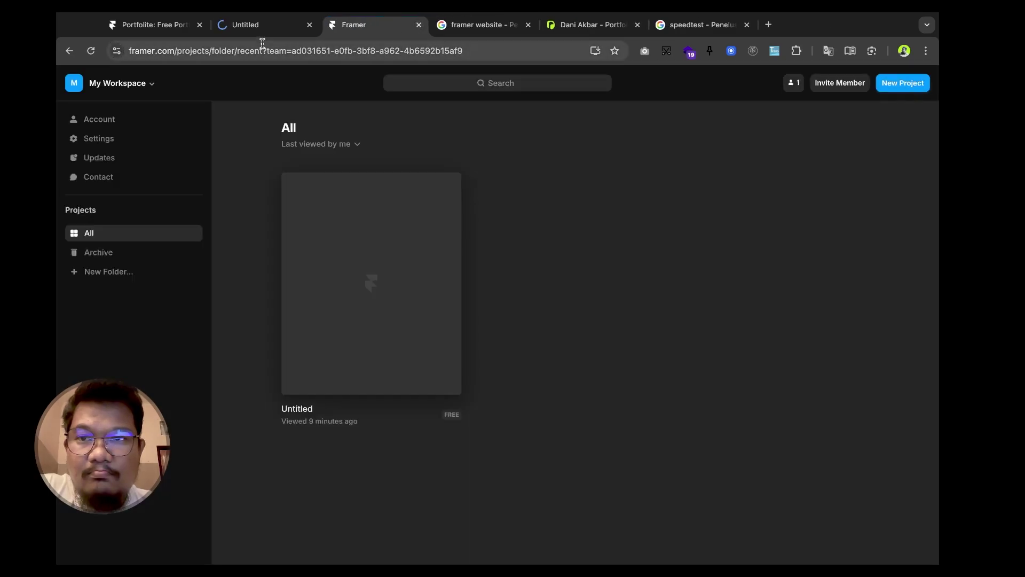
click(255, 28)
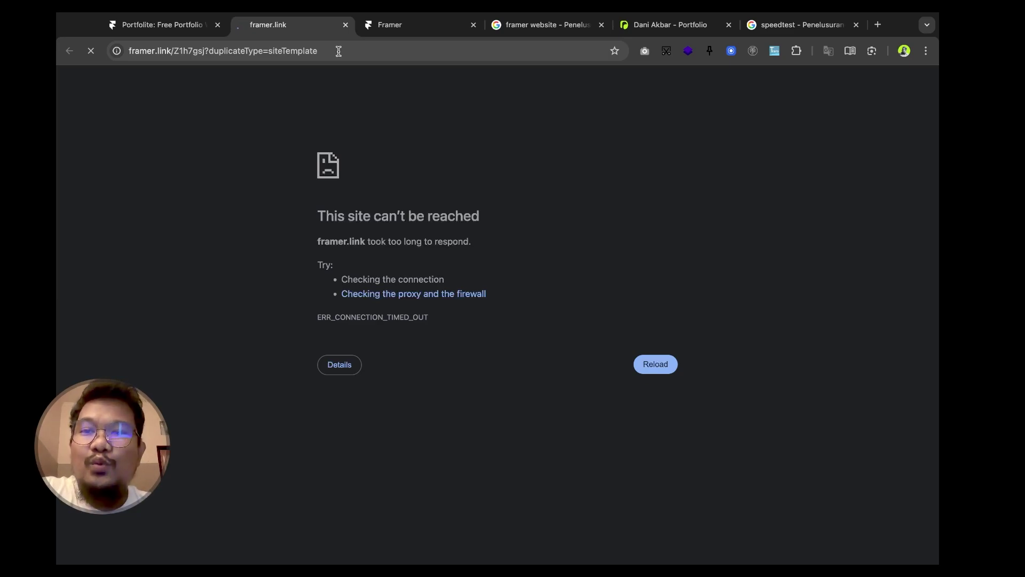
click(405, 30)
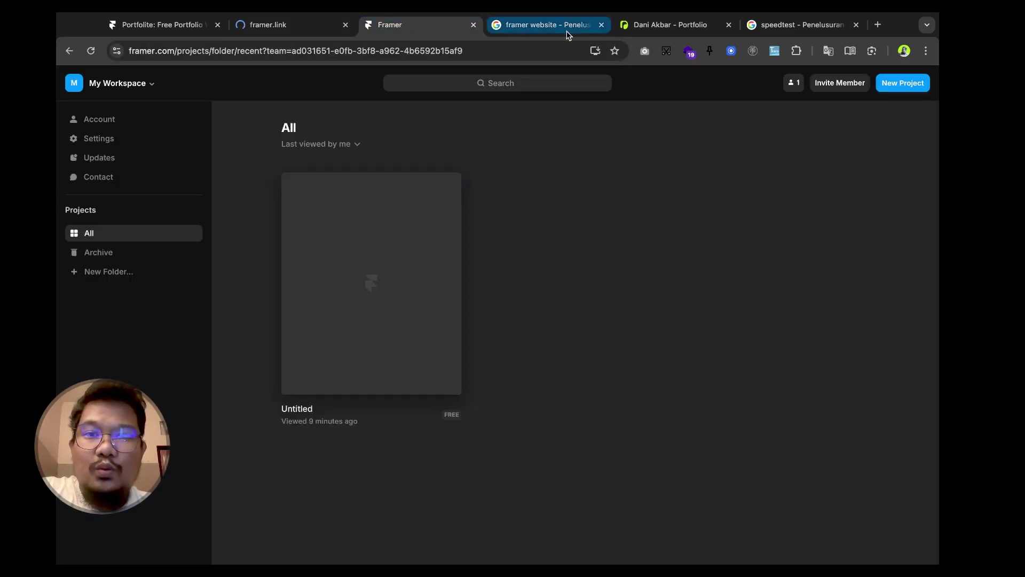
click(567, 32)
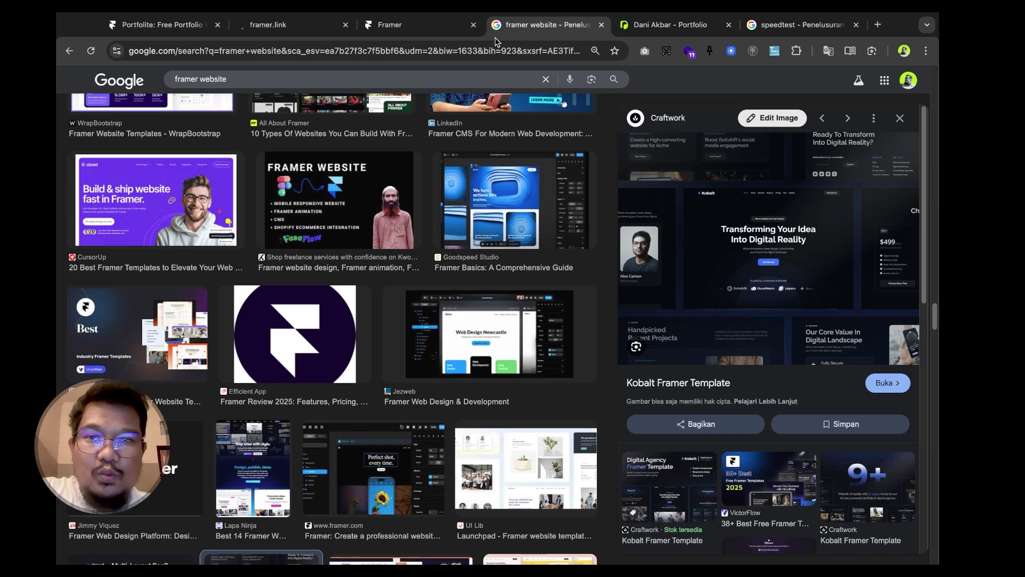
click(424, 25)
click(306, 34)
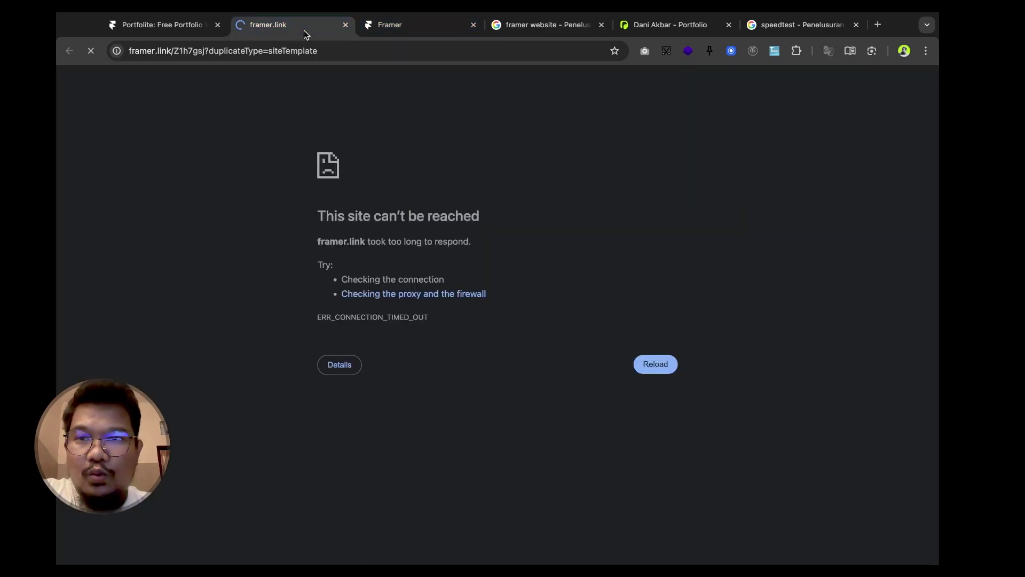
click(542, 27)
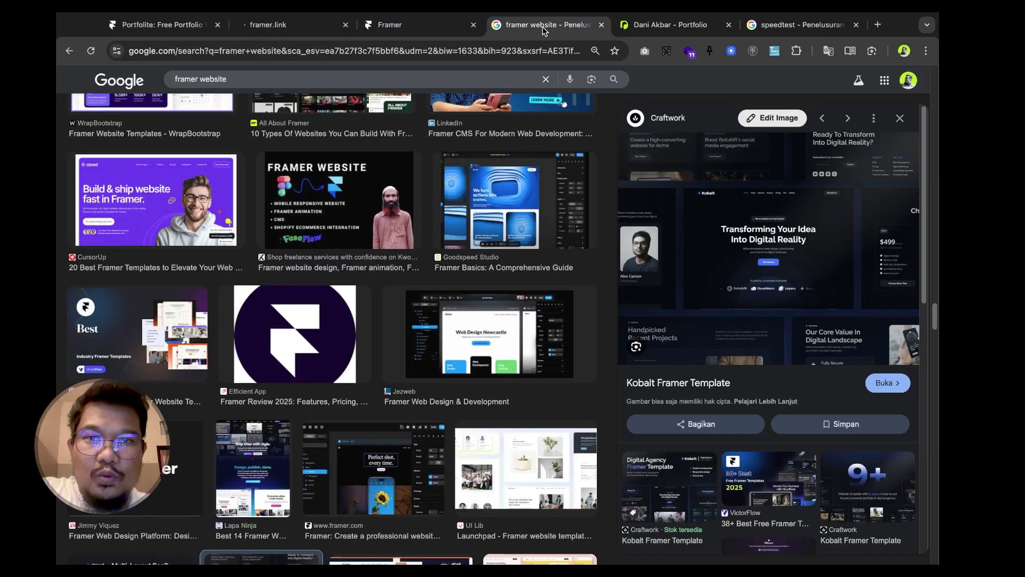
click(424, 28)
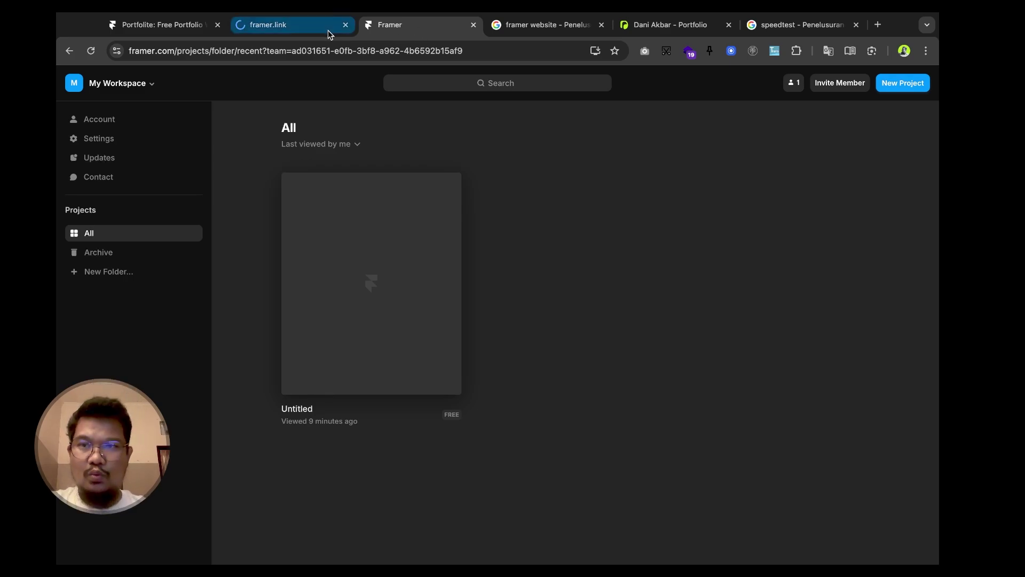
click(311, 28)
click(184, 30)
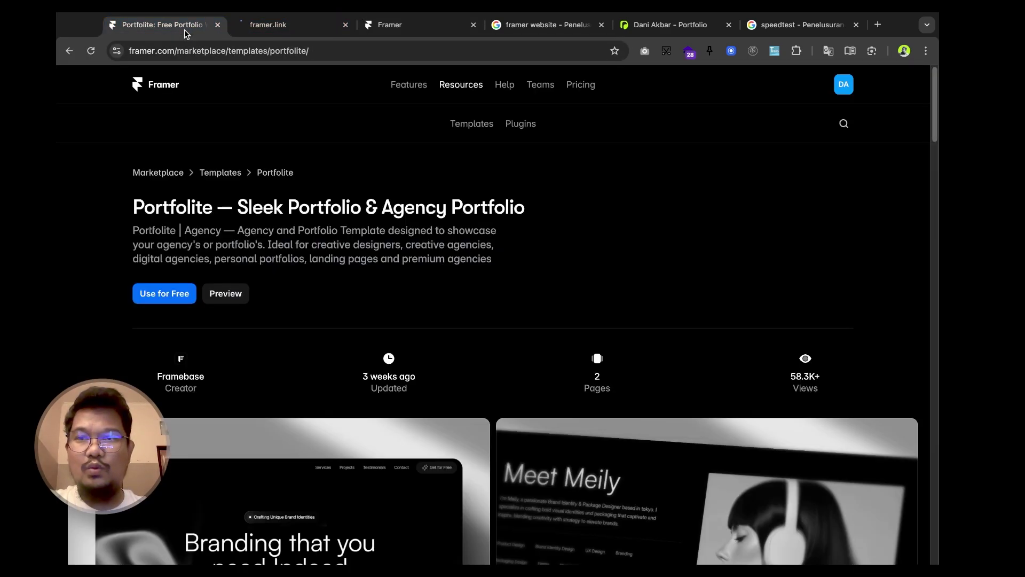
click(281, 30)
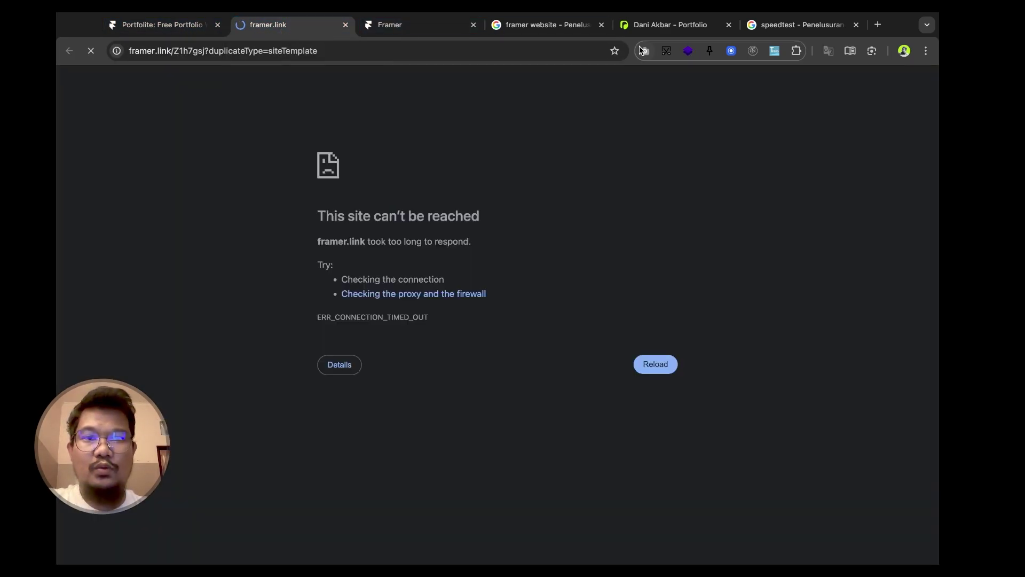
- Examine the finished Framer-made portfolio site in its open tab, from the hero to the contact footer
click(655, 27)
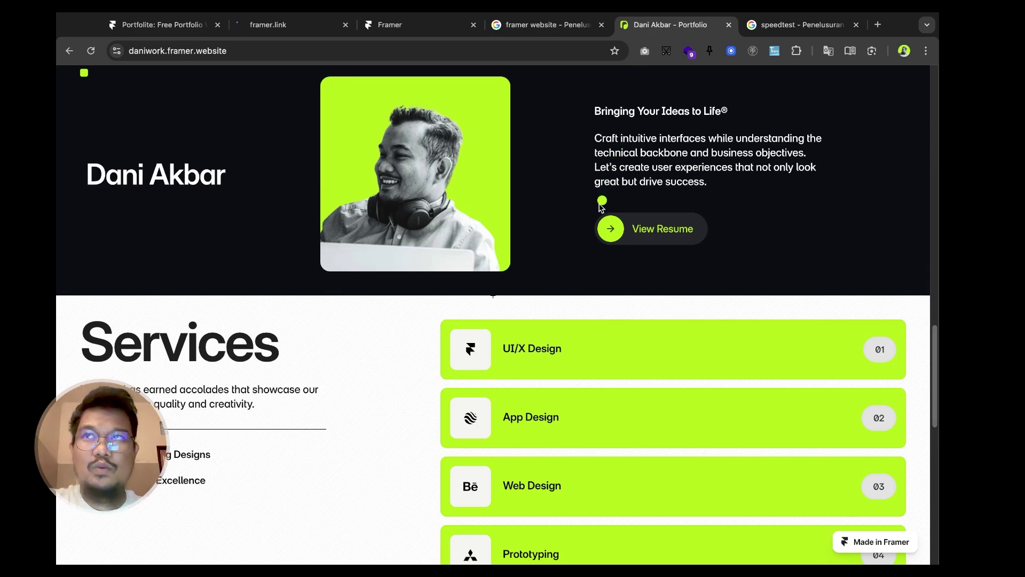
scroll(598, 208, up, 10)
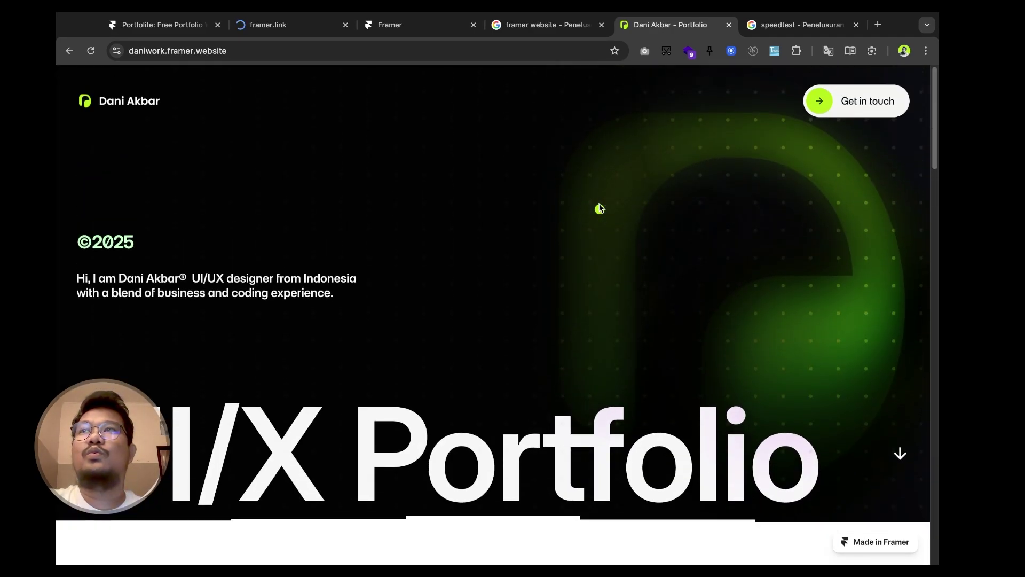
scroll(599, 208, down, 10)
scroll(601, 207, down, 15)
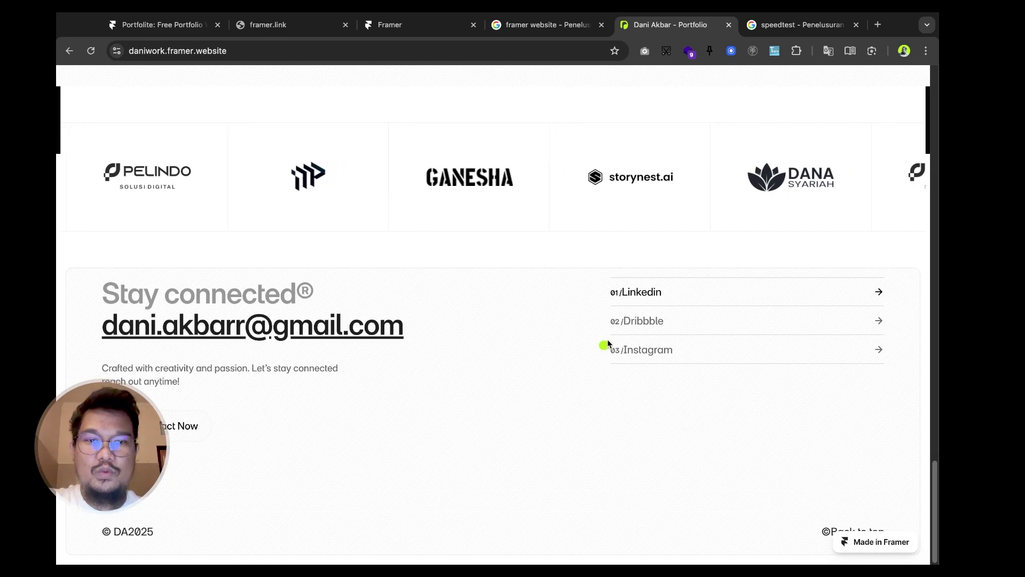
scroll(549, 313, up, 20)
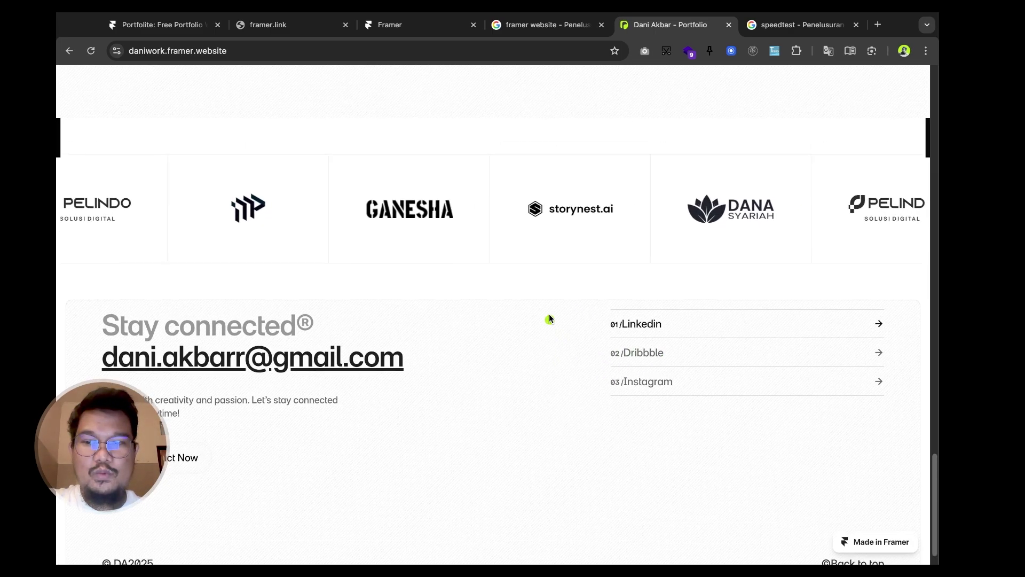
scroll(549, 314, up, 10)
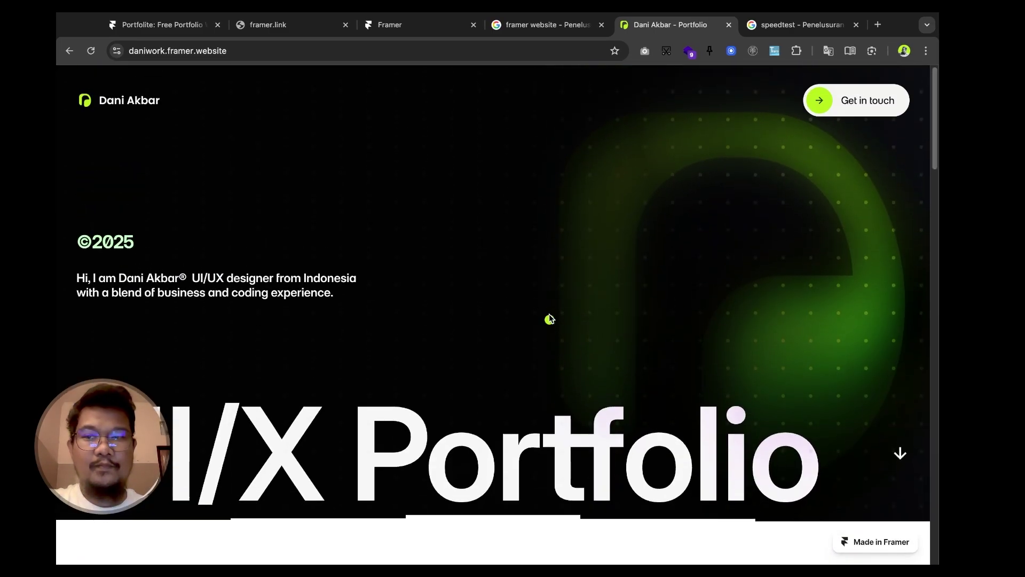
click(409, 24)
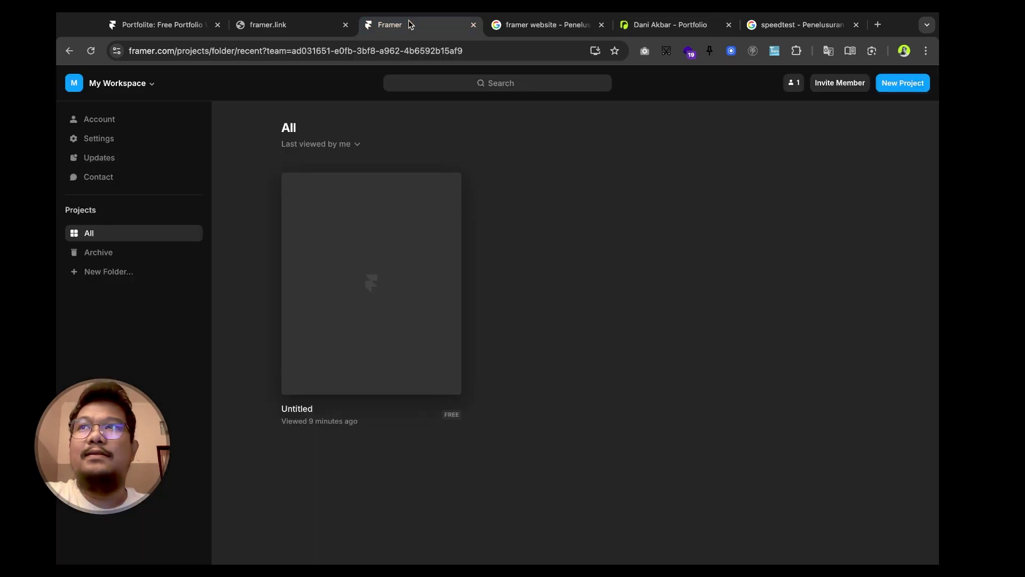
click(312, 28)
click(649, 27)
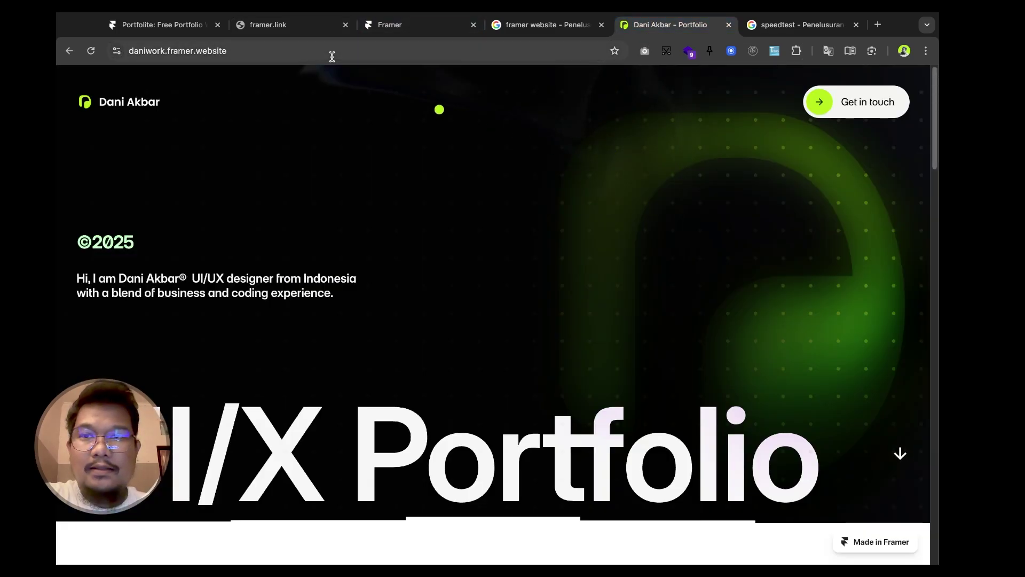
click(303, 33)
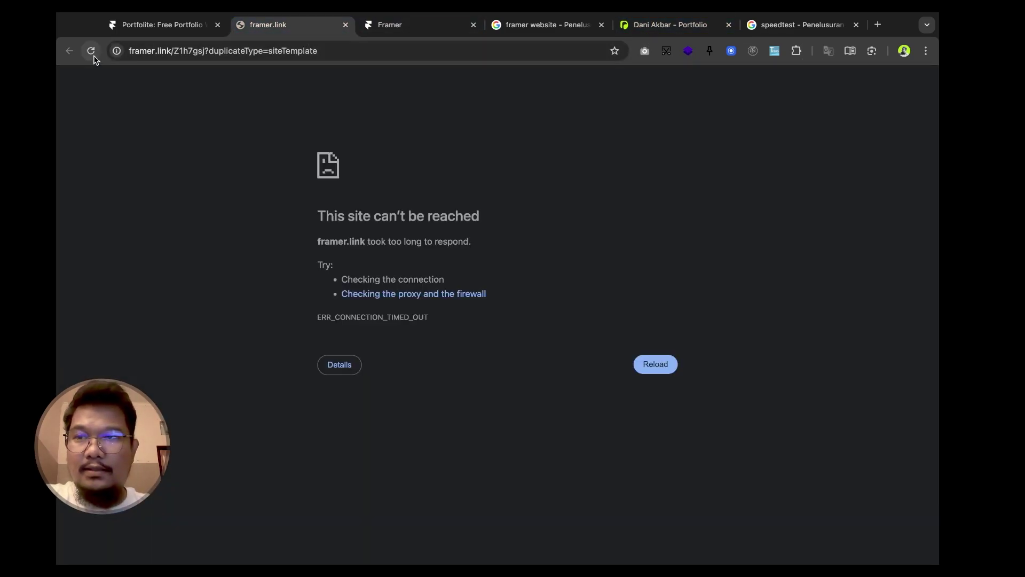
- Return from Portfolite to the free Marketplace templates, browse further through them and open the Athos Dark template
click(182, 25)
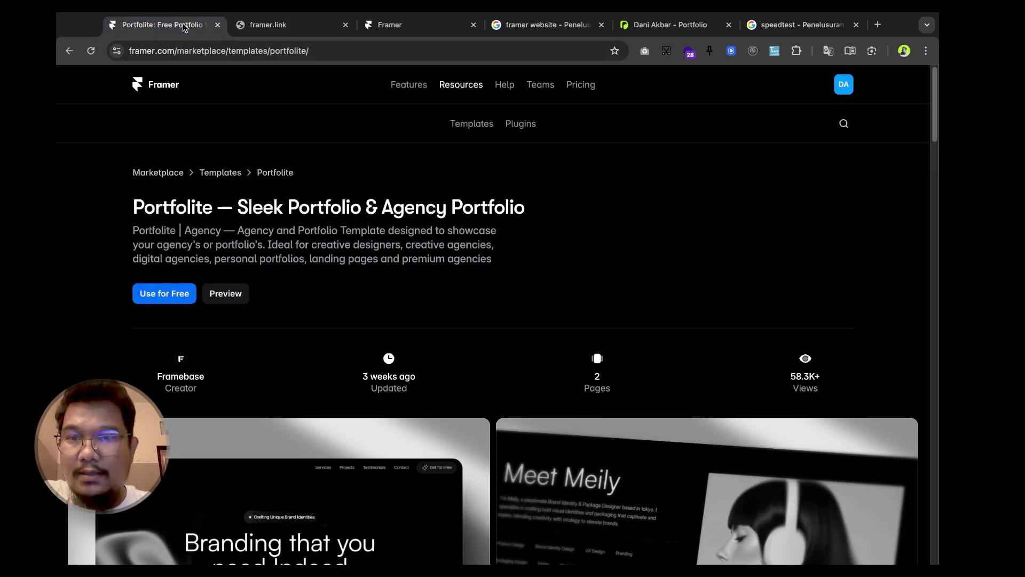
scroll(392, 303, left, 5)
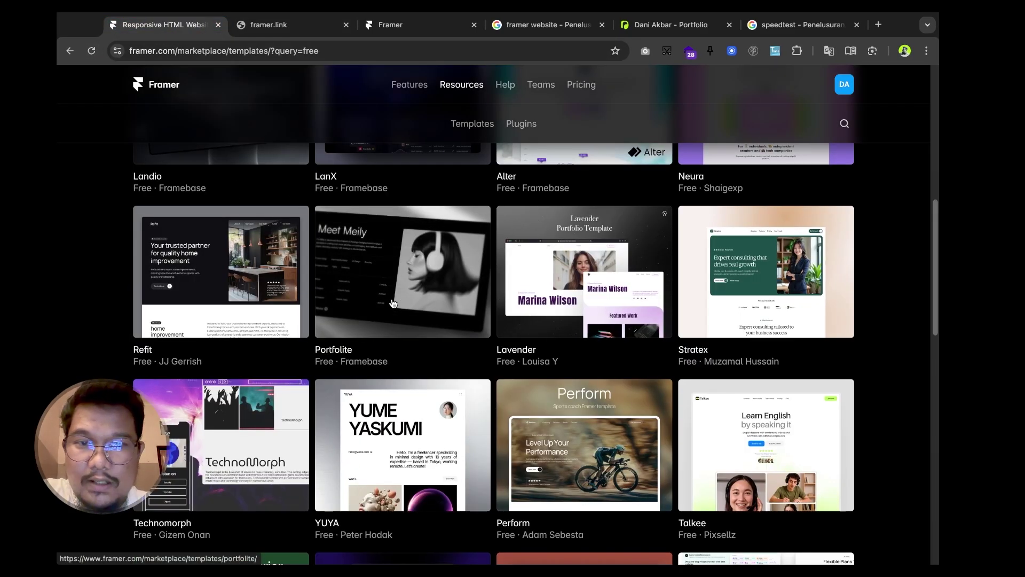
scroll(393, 303, down, 1)
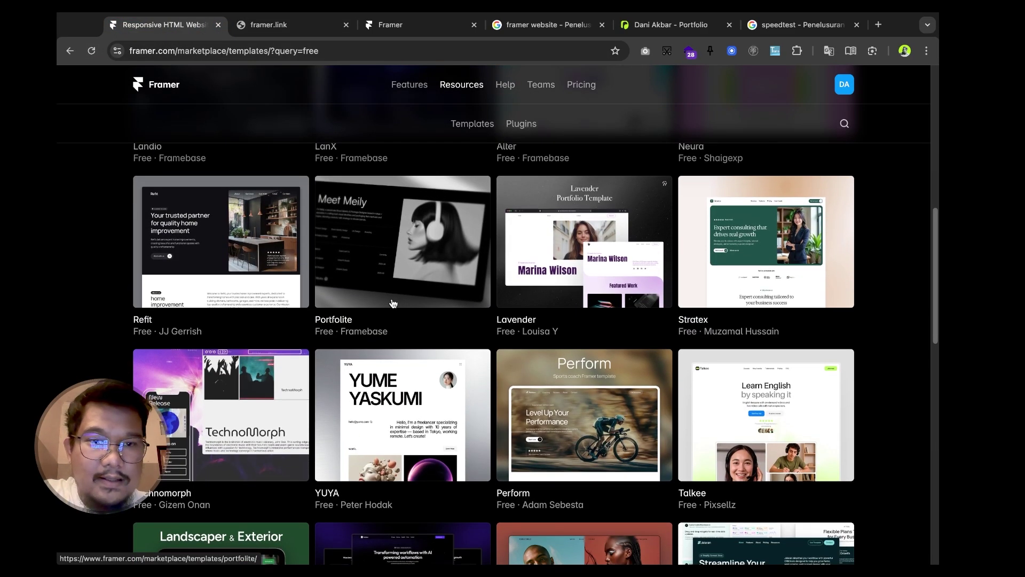
scroll(392, 302, down, 5)
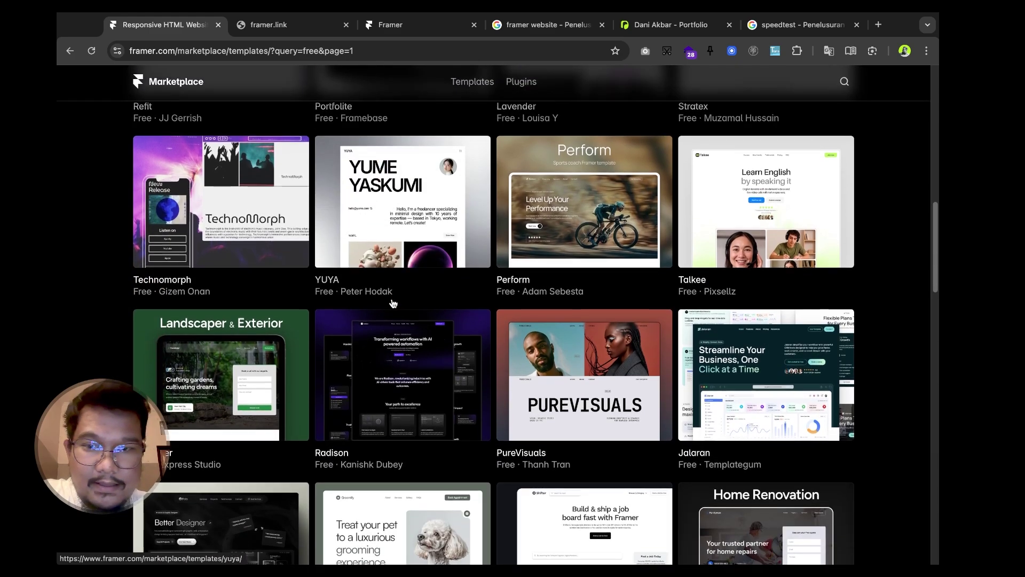
scroll(392, 303, down, 3)
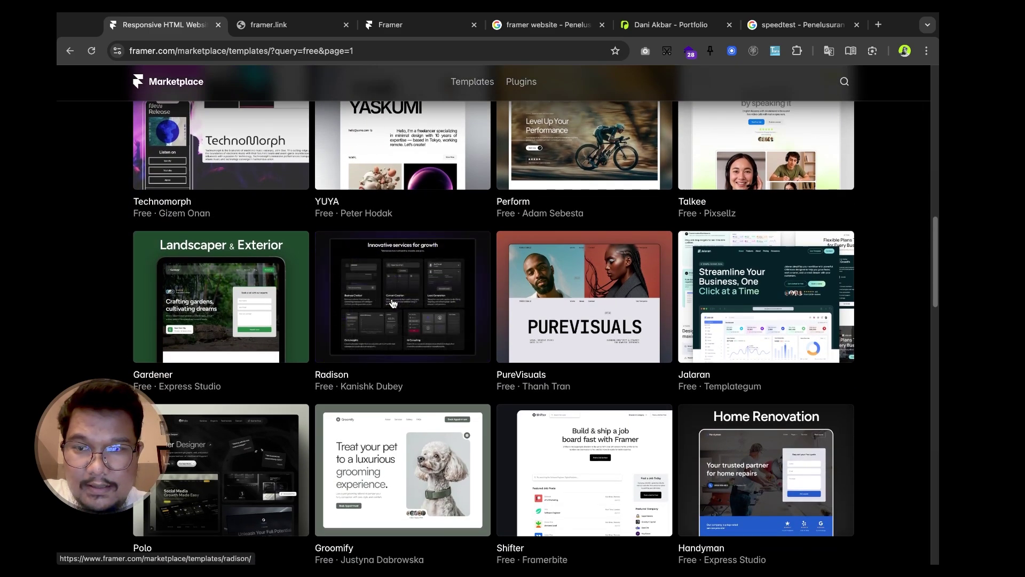
scroll(393, 302, down, 3)
scroll(393, 303, down, 3)
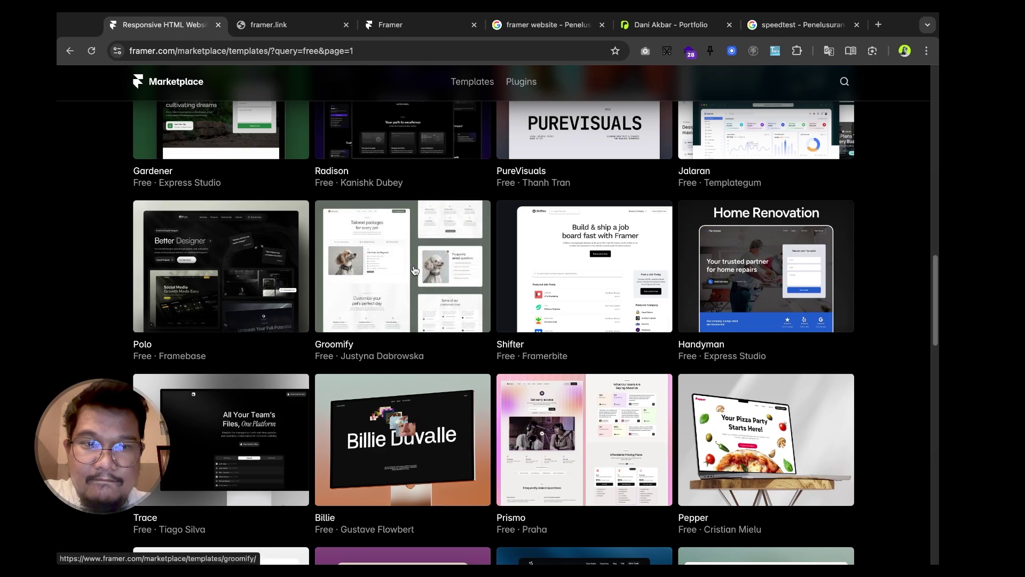
scroll(414, 271, down, 3)
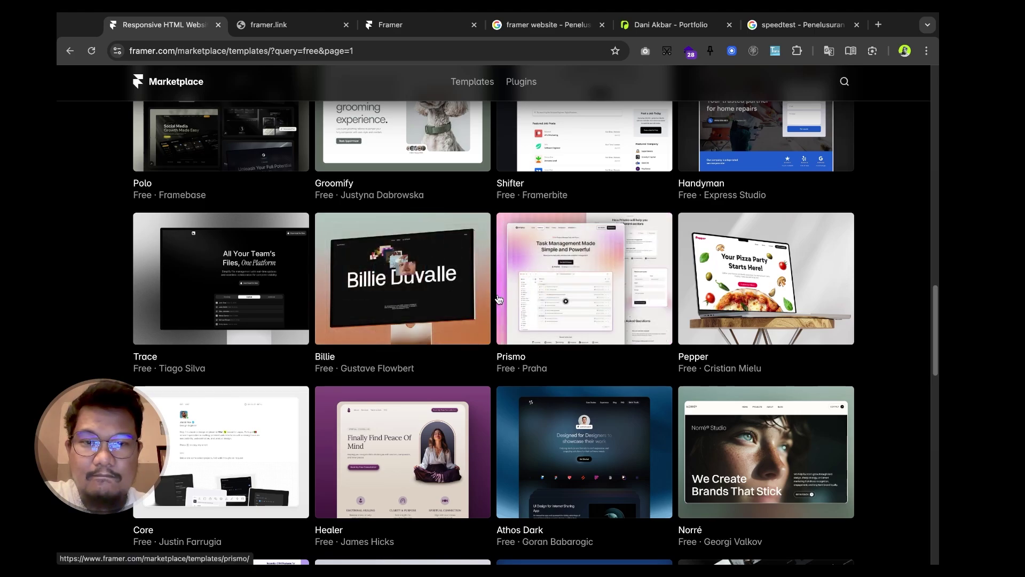
scroll(498, 298, down, 2)
scroll(498, 299, down, 1)
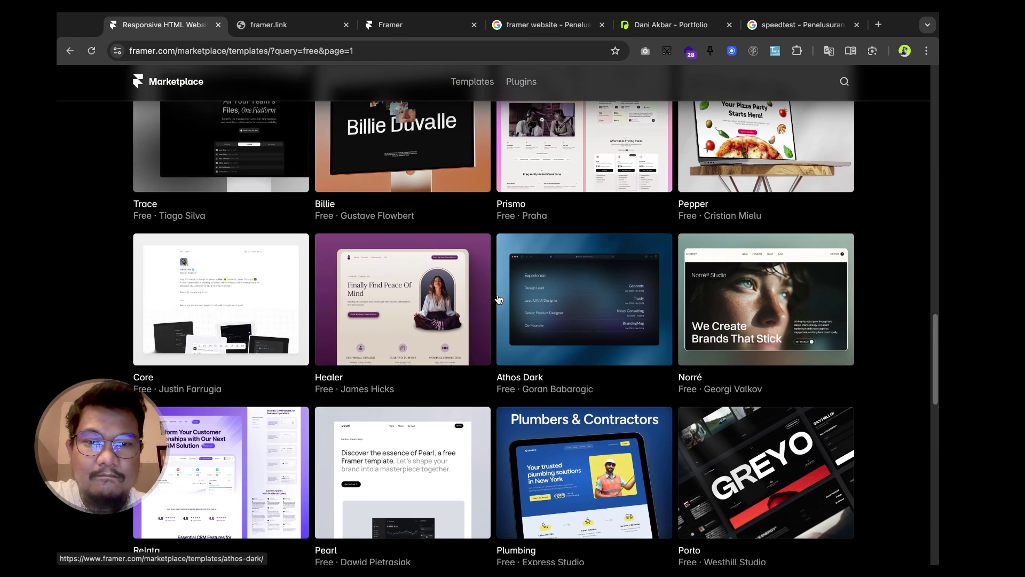
click(589, 313)
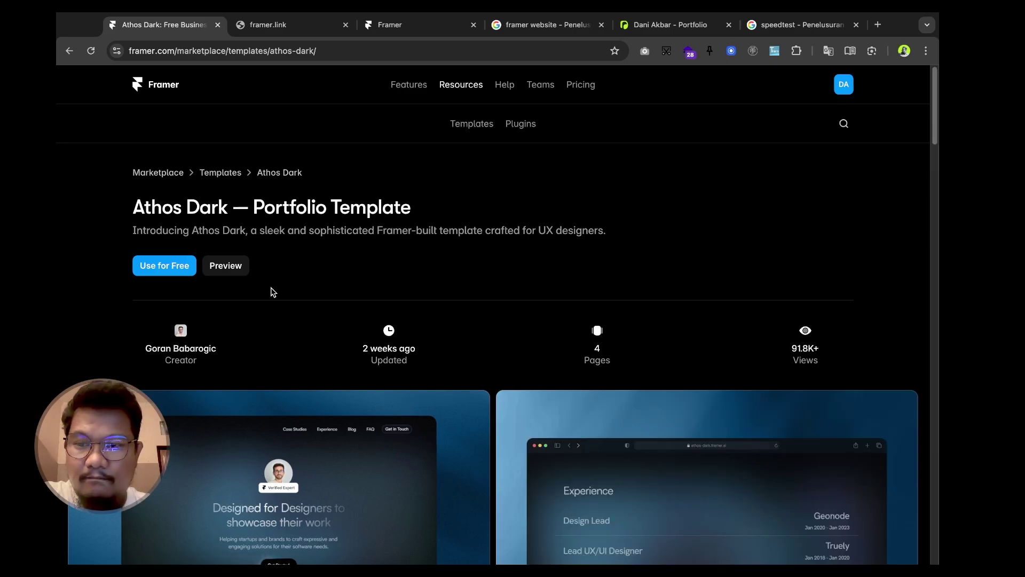
- Look over the Athos Dark template's preview images and open its free duplication page
scroll(271, 291, down, 6)
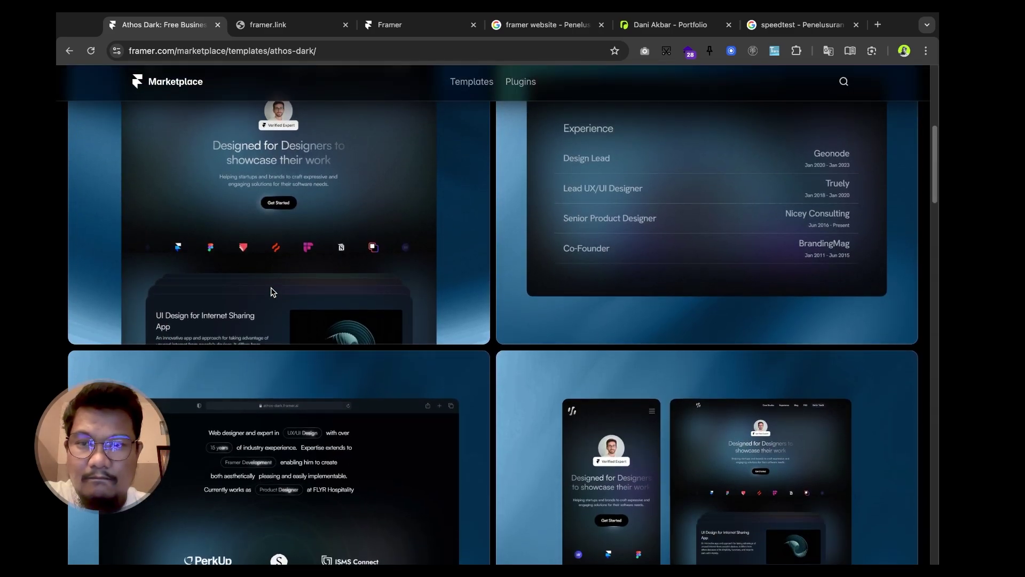
scroll(271, 291, up, 1)
scroll(271, 292, up, 6)
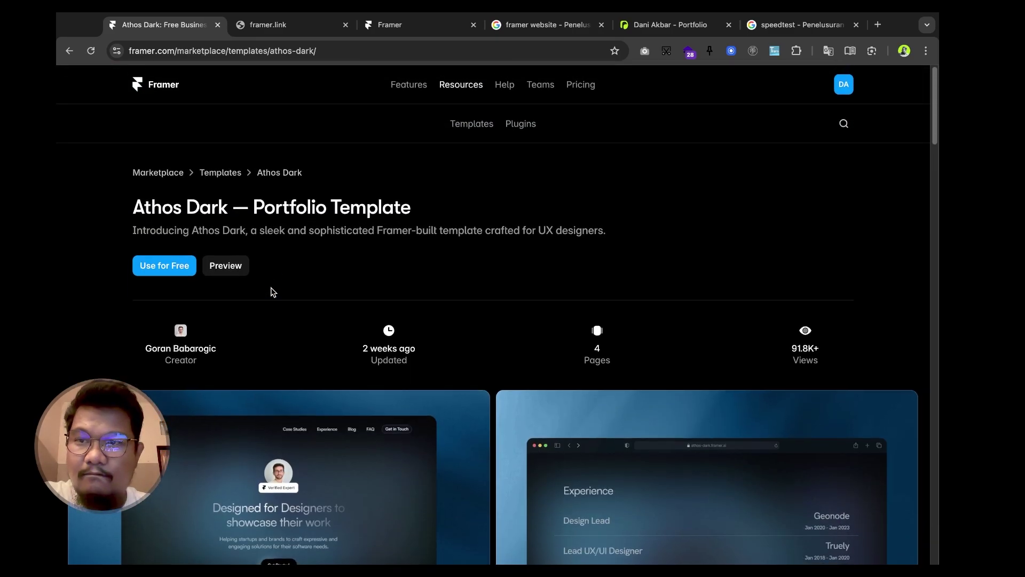
scroll(271, 292, left, 3)
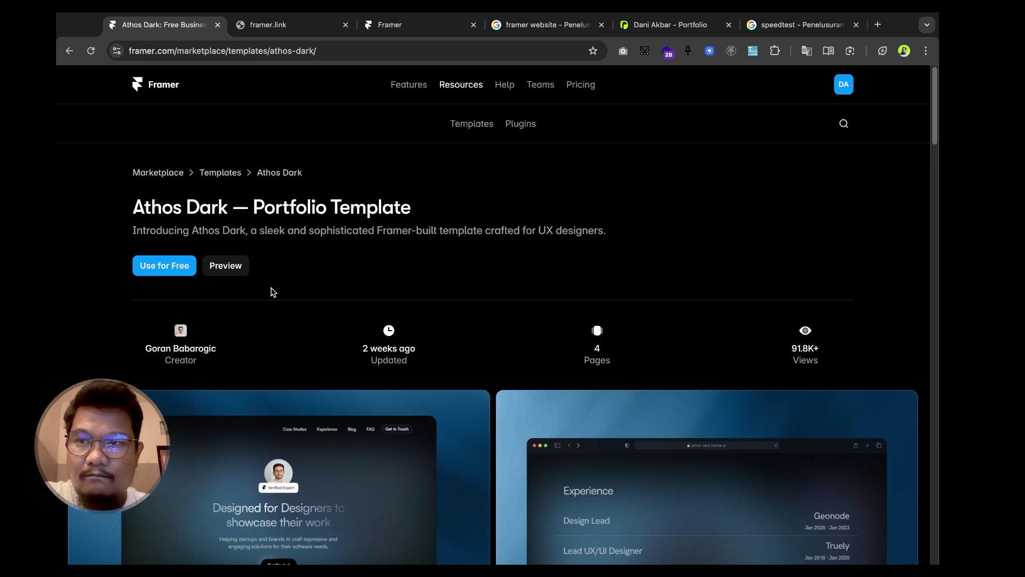
click(175, 271)
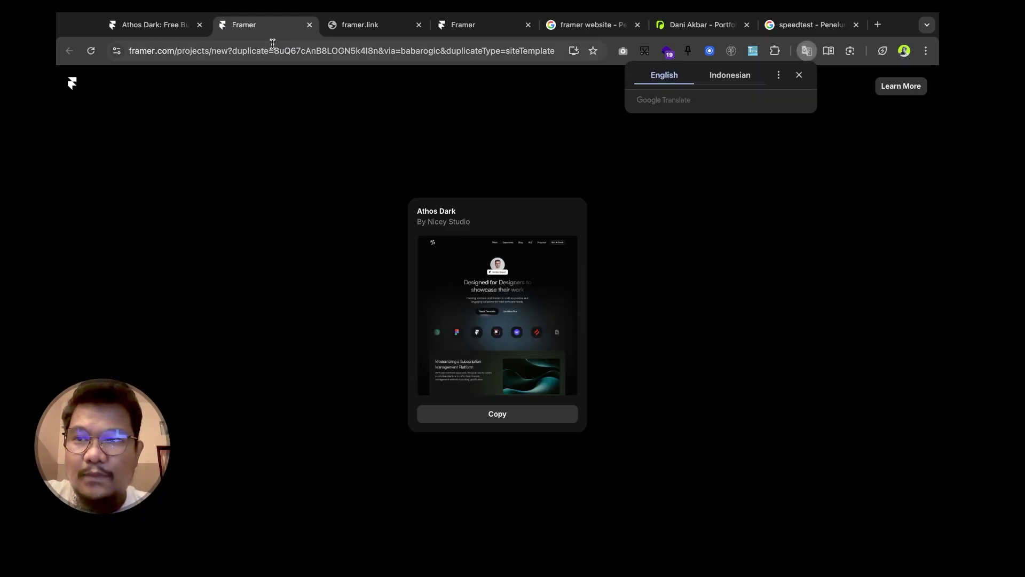
- Close the Athos Dark duplication tab and the unreachable framer.link tab, and return to the Athos Dark template page
click(310, 25)
click(288, 27)
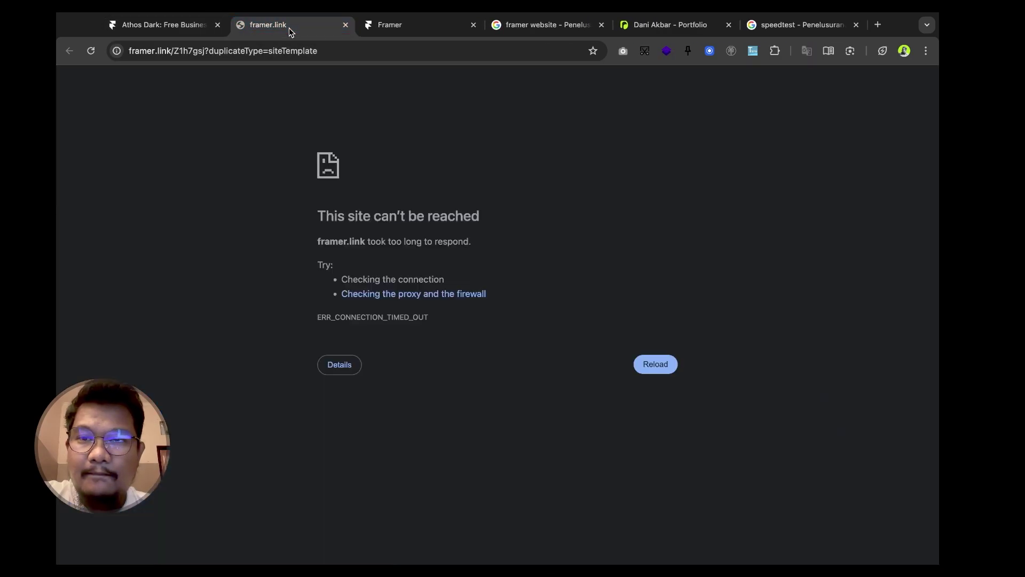
click(345, 25)
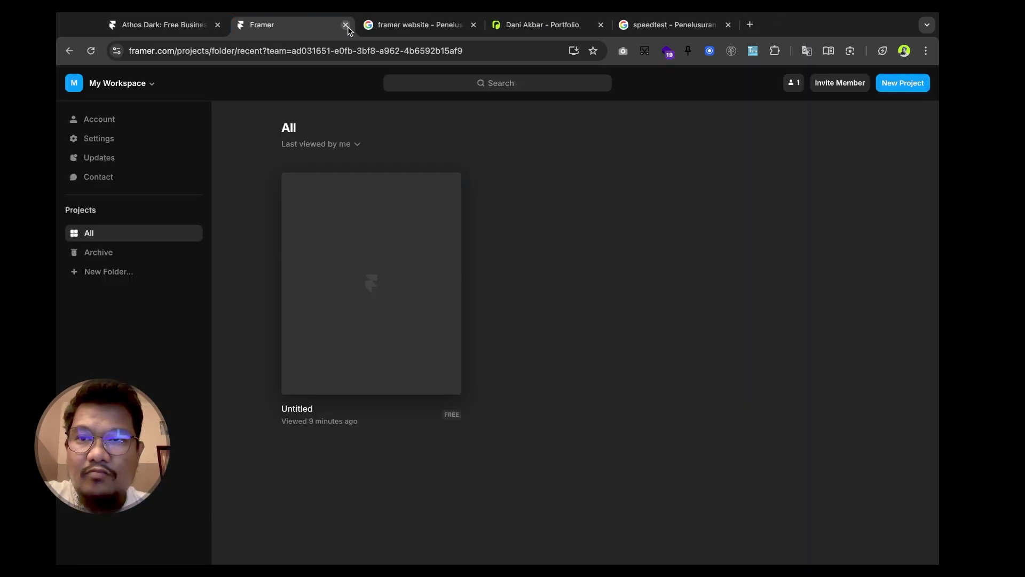
click(163, 27)
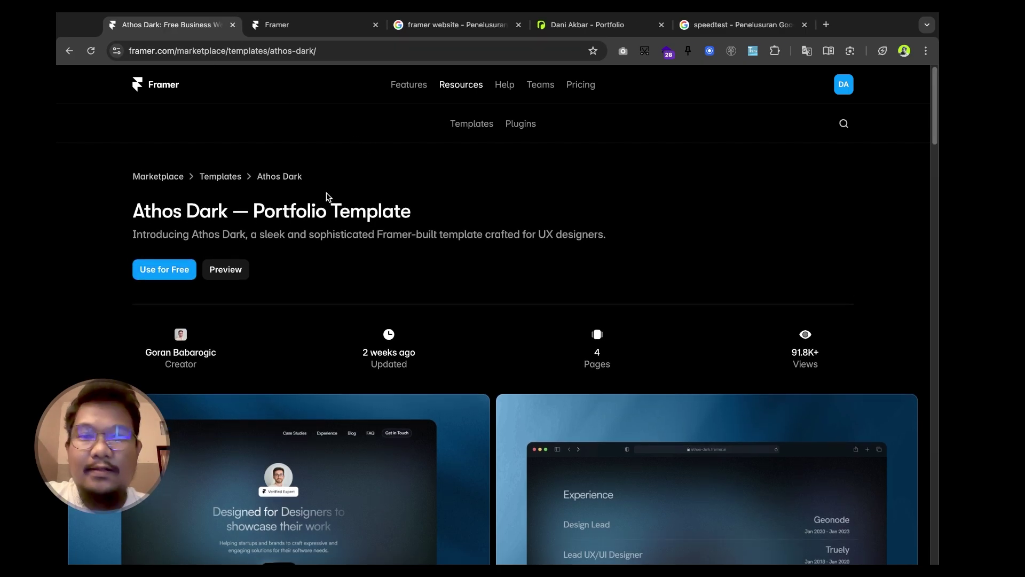
- Go back to the free Marketplace templates, compare those listed around Athos Dark, and reopen the Athos Dark template
scroll(326, 196, left, 5)
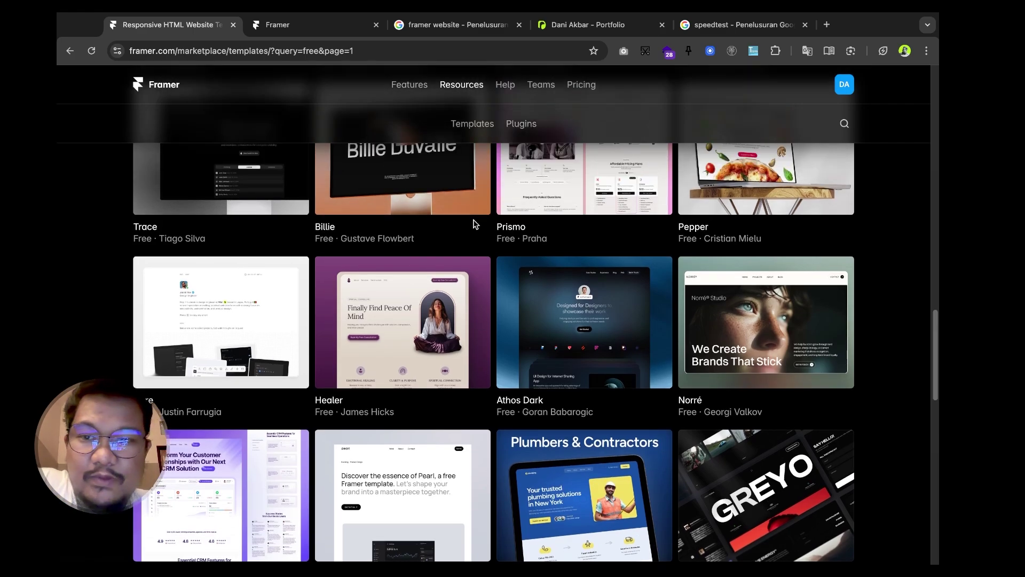
scroll(474, 223, up, 4)
scroll(473, 224, up, 2)
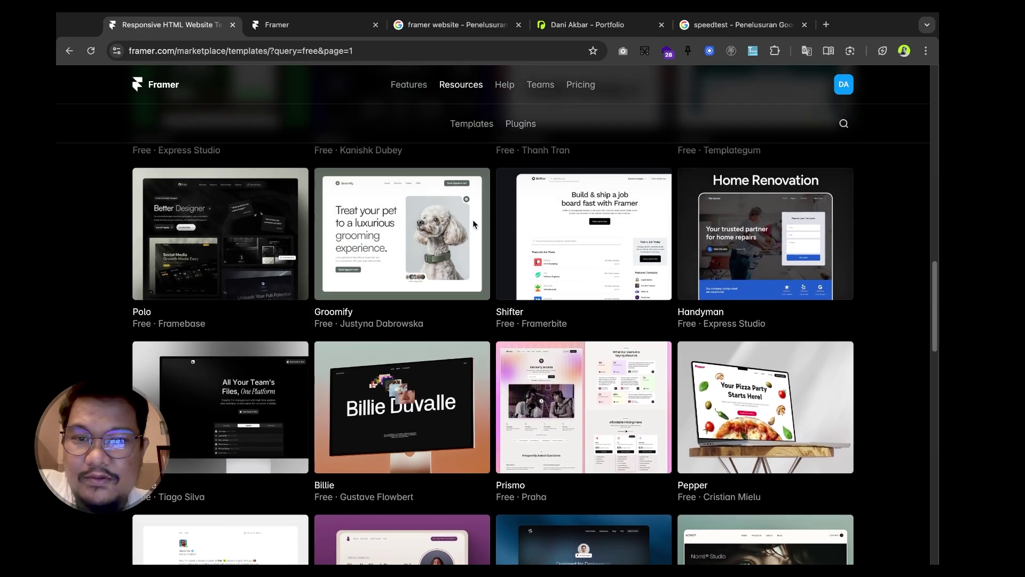
scroll(472, 223, up, 3)
scroll(474, 223, down, 6)
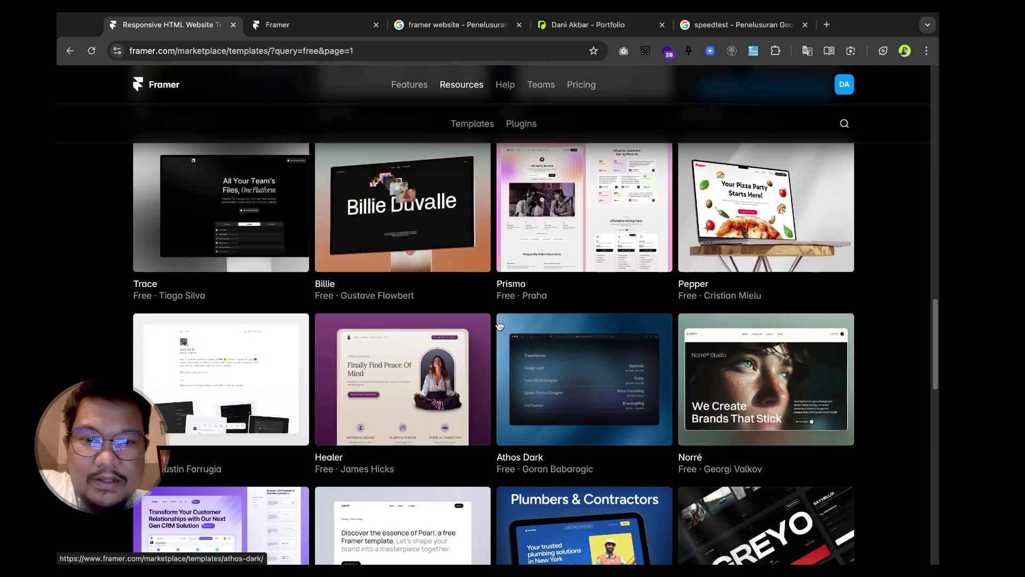
scroll(496, 304, down, 2)
scroll(614, 283, down, 1)
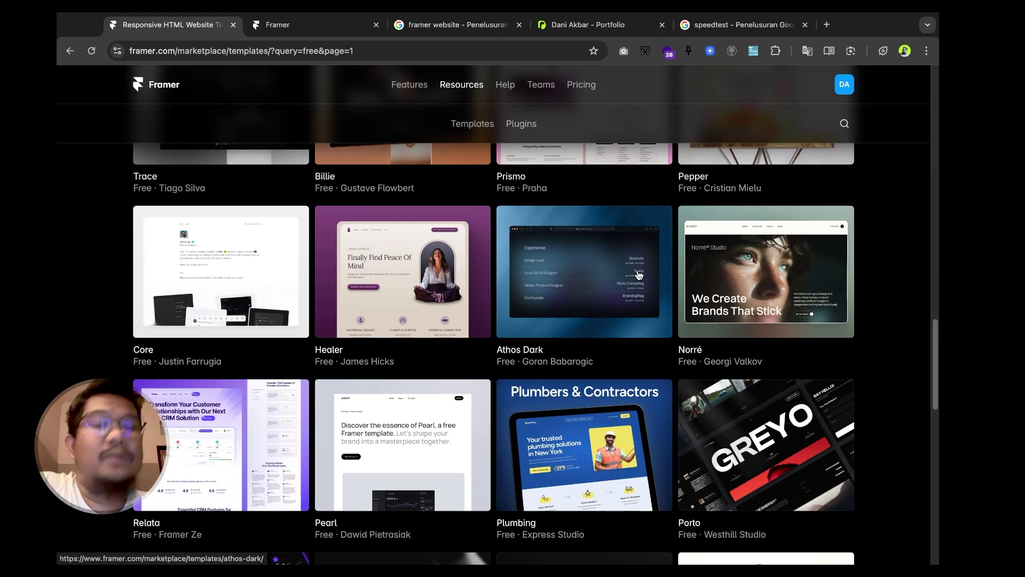
click(598, 275)
- Review the Athos Dark template's previews and feature list, choose to use it for free, and copy it as a new project
scroll(446, 282, down, 3)
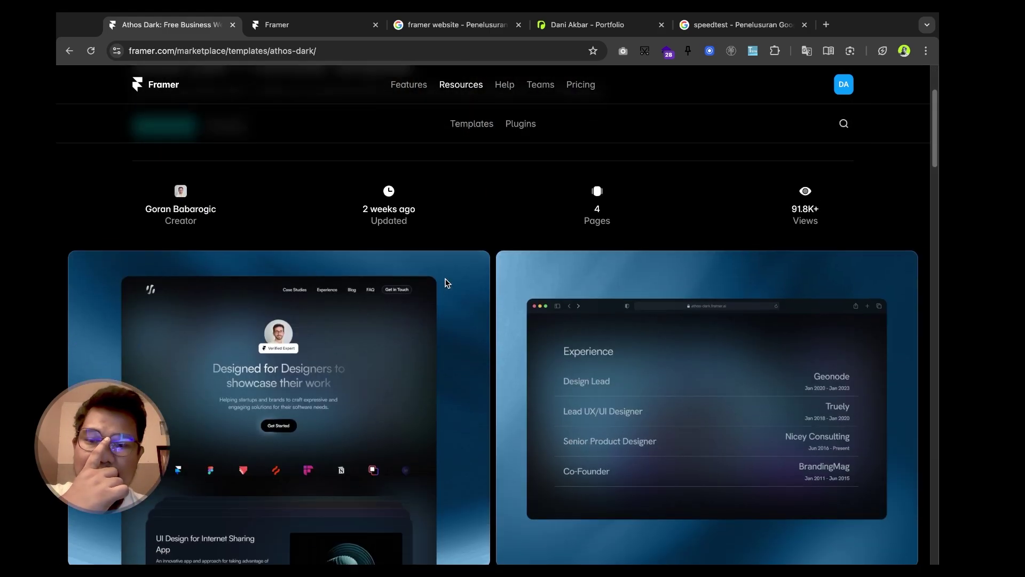
scroll(447, 283, down, 2)
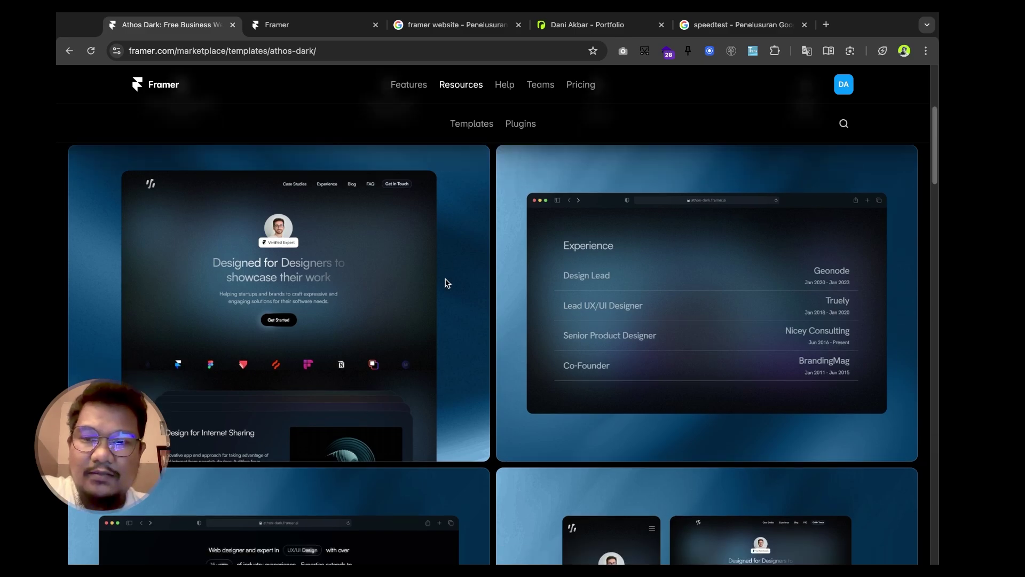
scroll(447, 283, down, 3)
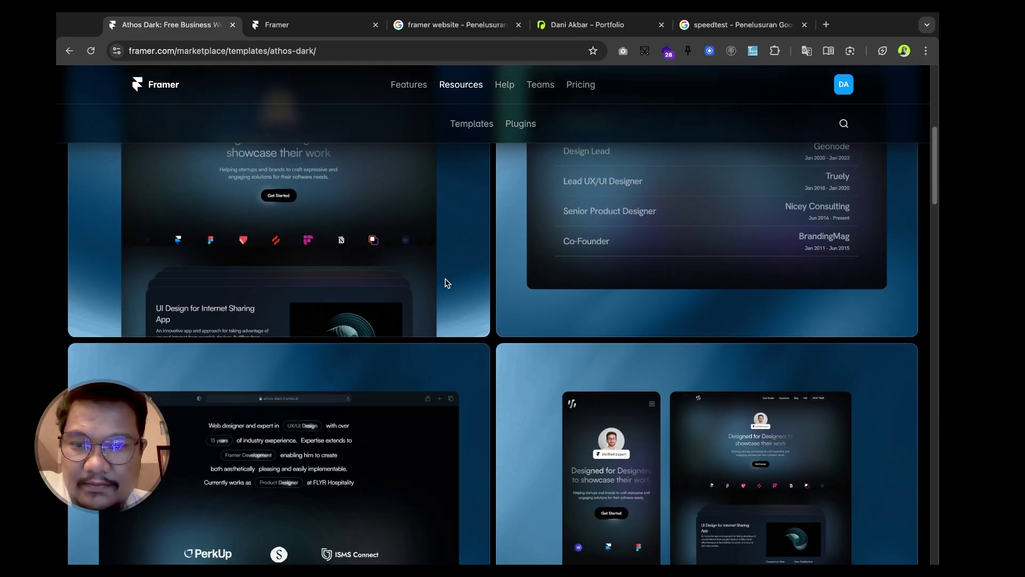
scroll(448, 283, down, 5)
scroll(447, 283, down, 6)
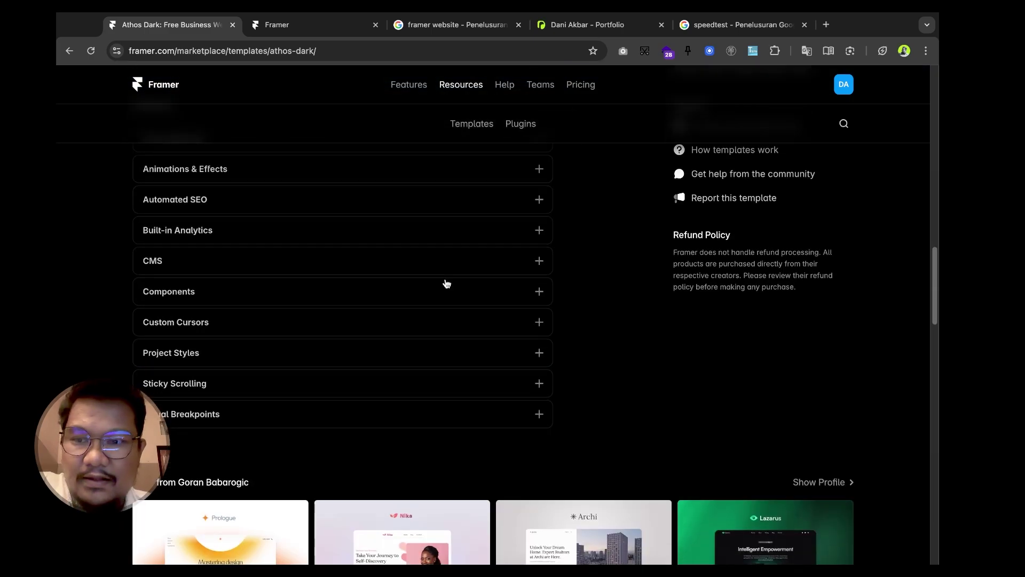
scroll(447, 283, up, 15)
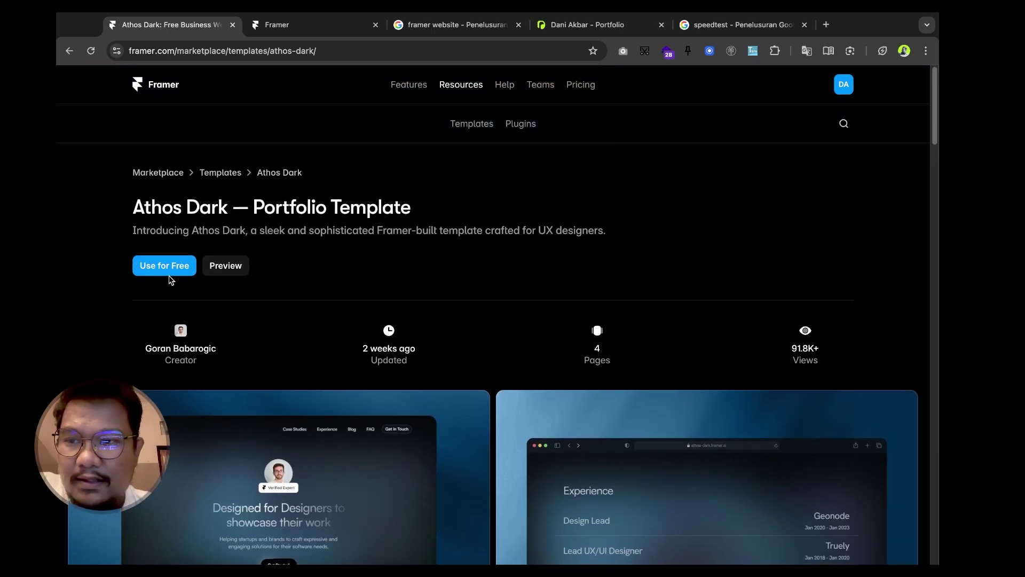
click(166, 274)
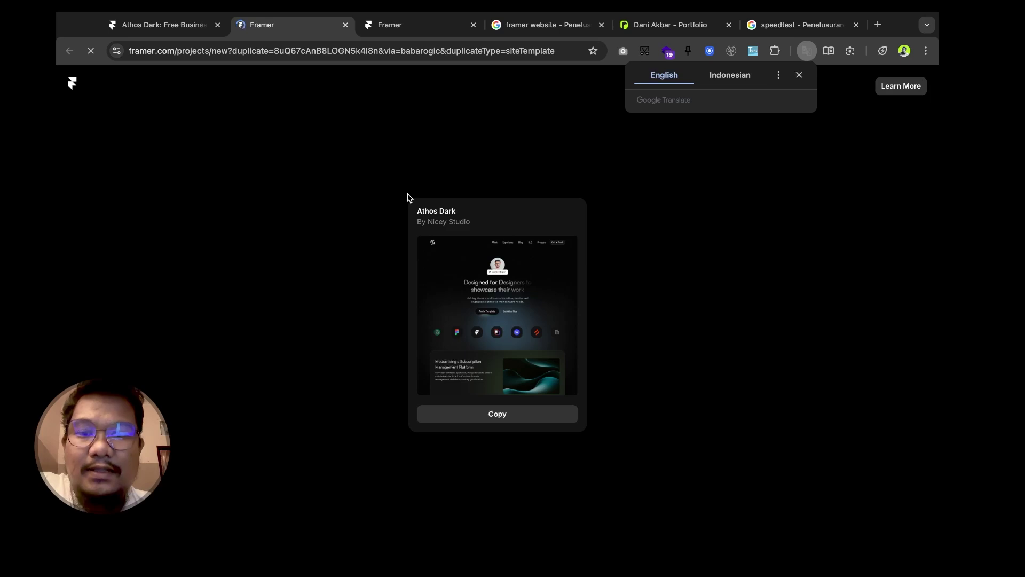
click(503, 414)
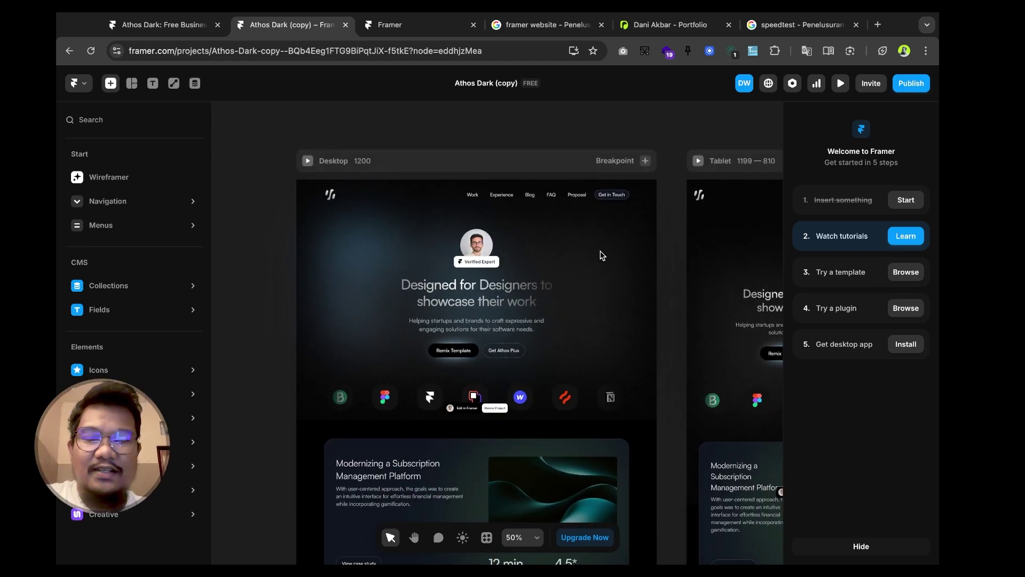
- Examine the Desktop, Tablet and Phone breakpoint layouts of the copied Athos Dark project side by side on the canvas
scroll(602, 256, down, 3)
scroll(602, 256, right, 8)
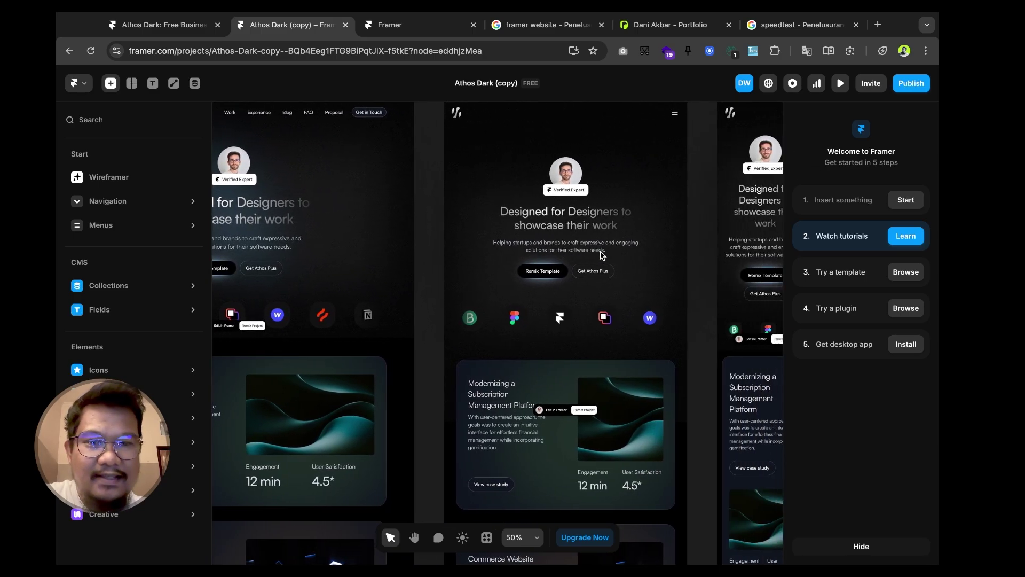
scroll(601, 255, up, 2)
scroll(602, 255, left, 6)
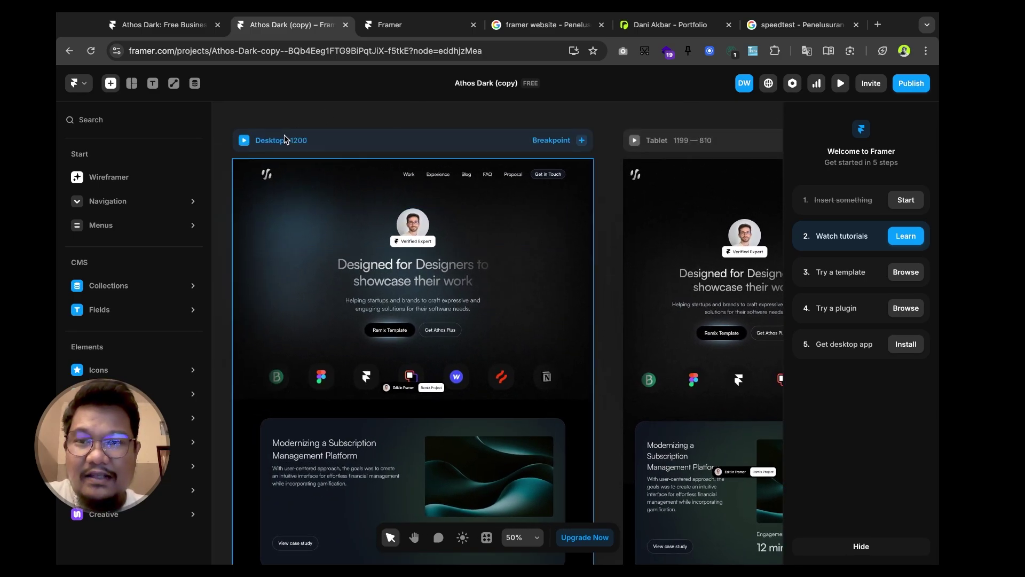
scroll(433, 167, right, 5)
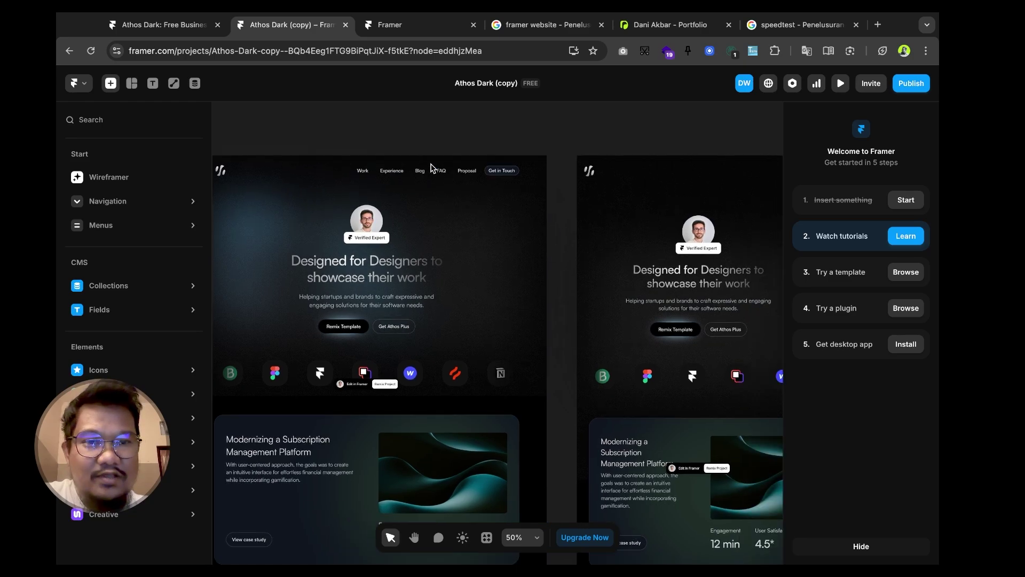
click(622, 131)
scroll(622, 132, right, 6)
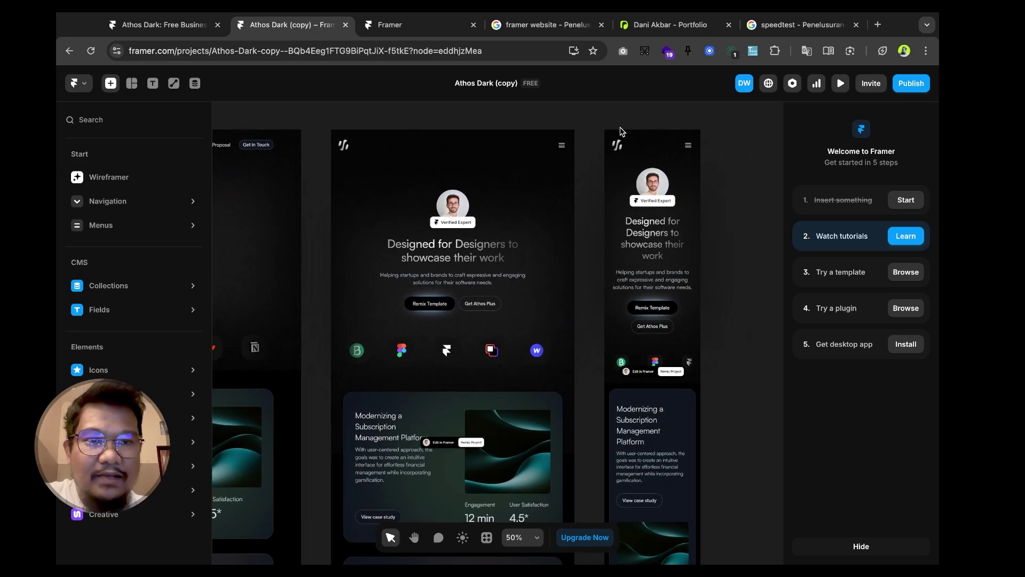
scroll(622, 131, up, 1)
click(618, 160)
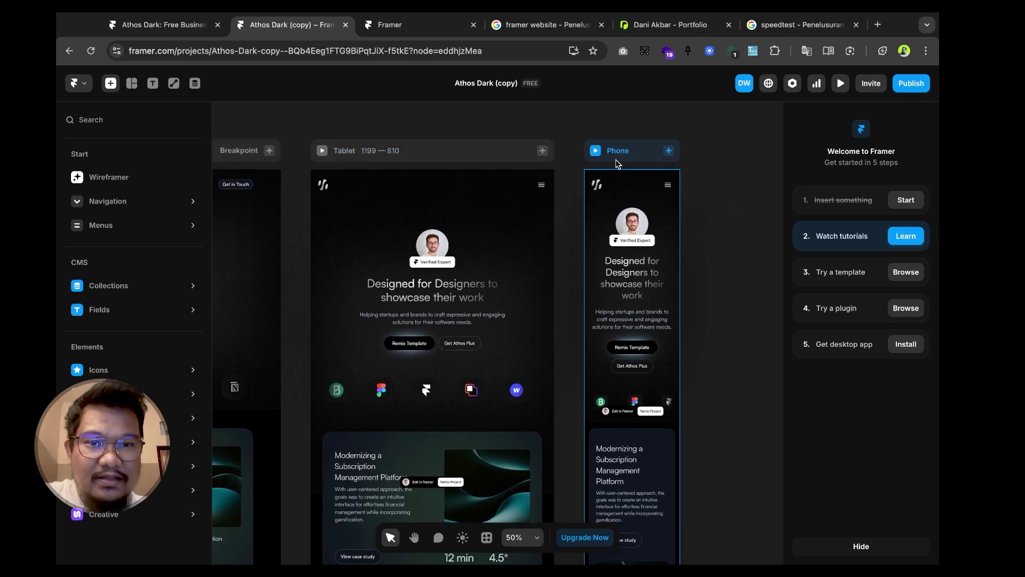
scroll(617, 162, left, 4)
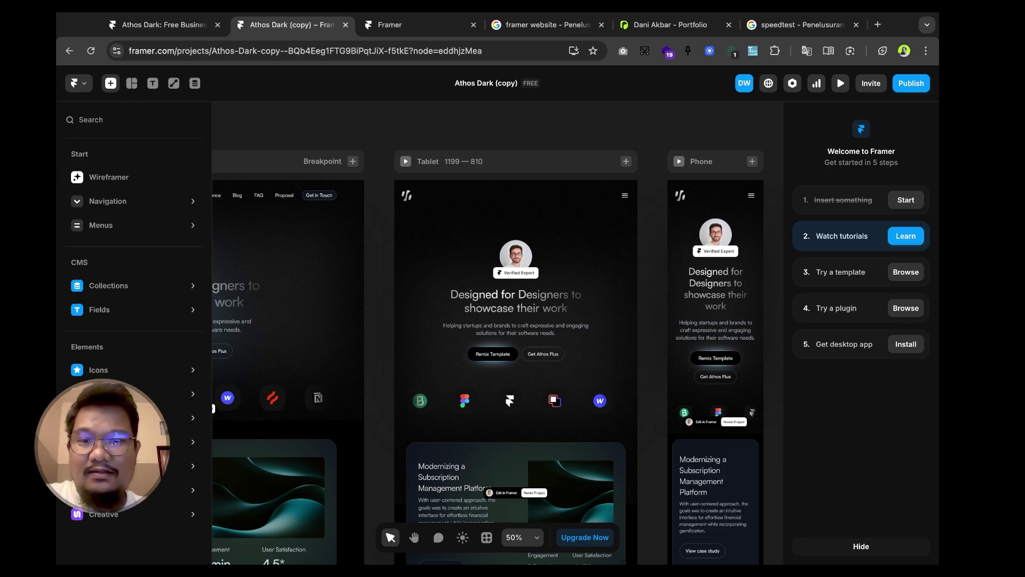
scroll(392, 159, left, 6)
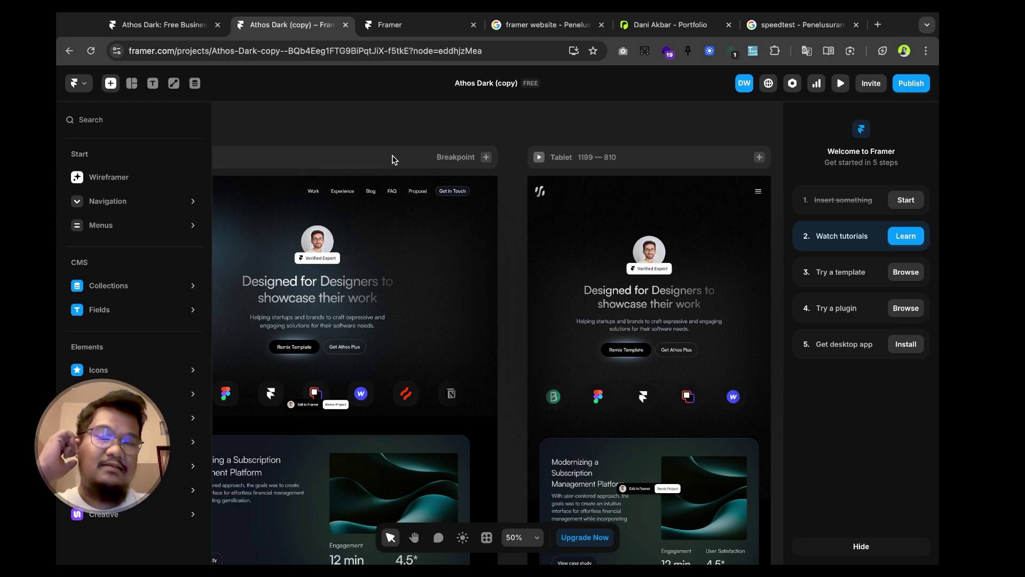
scroll(392, 159, left, 4)
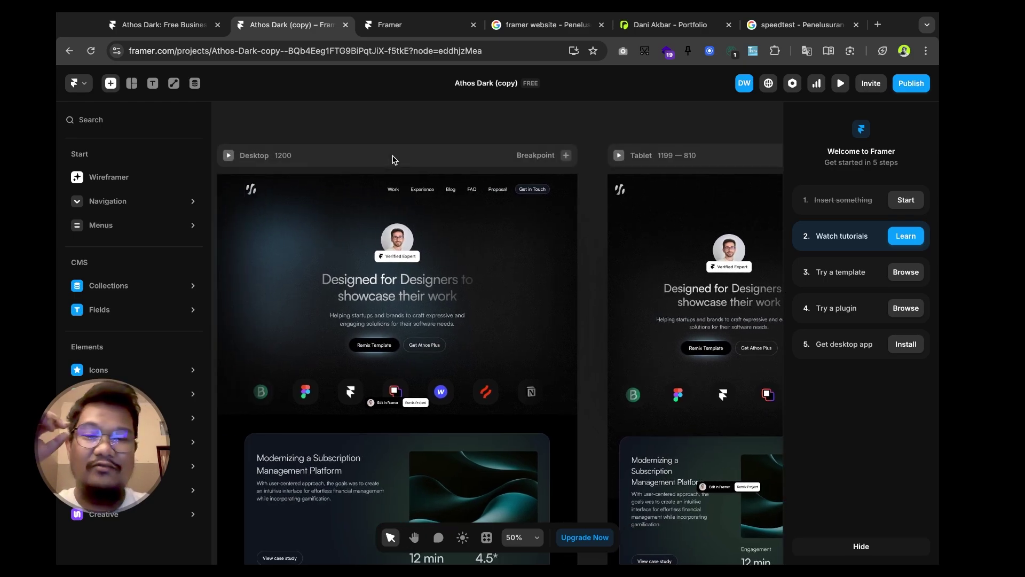
scroll(392, 159, left, 2)
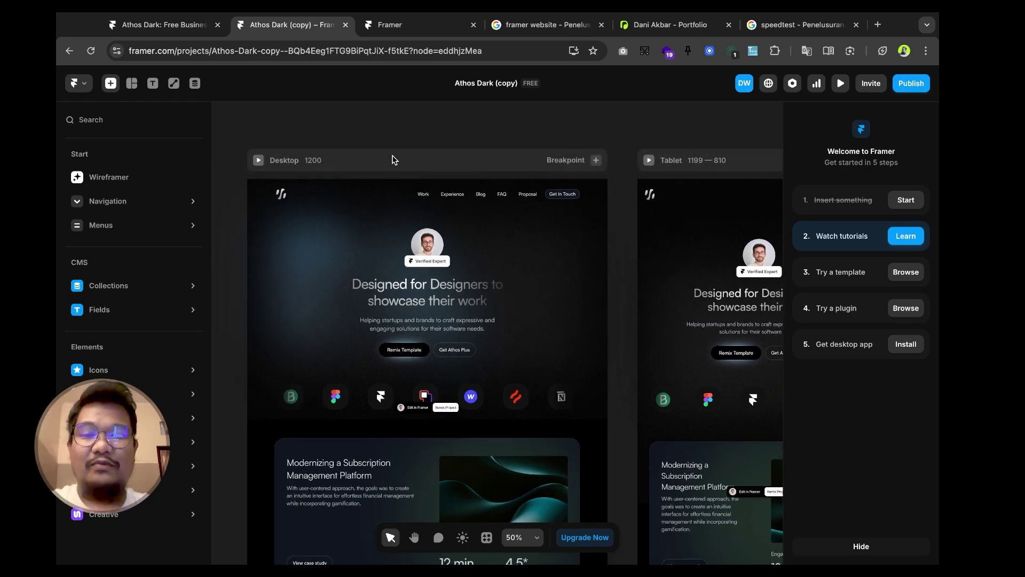
- Examine the Home page's Desktop layout from the hero and case studies through the Skills and Experience sections, and return to the hero
scroll(392, 159, down, 2)
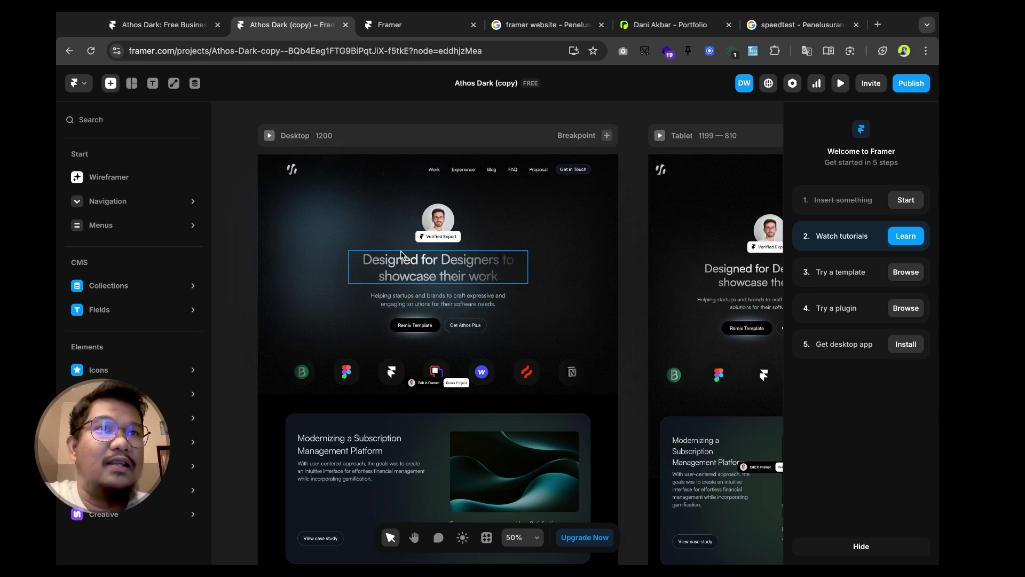
scroll(401, 251, up, 3)
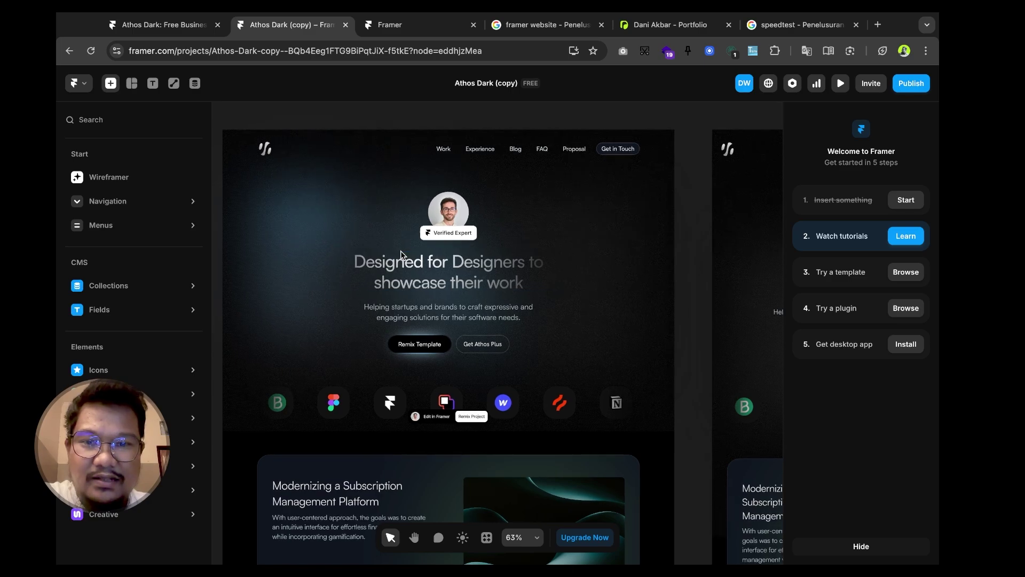
scroll(400, 251, left, 2)
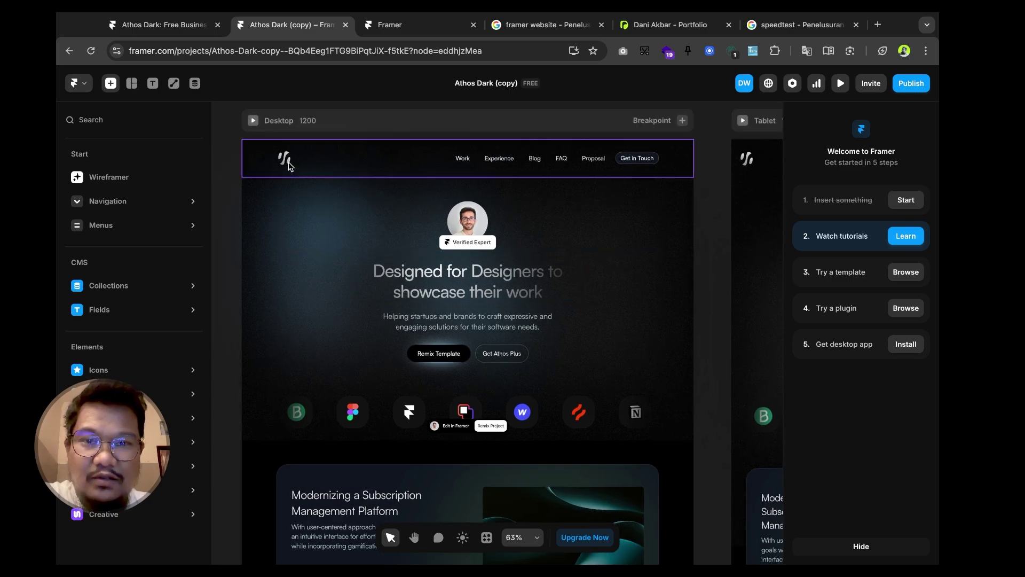
scroll(463, 274, down, 5)
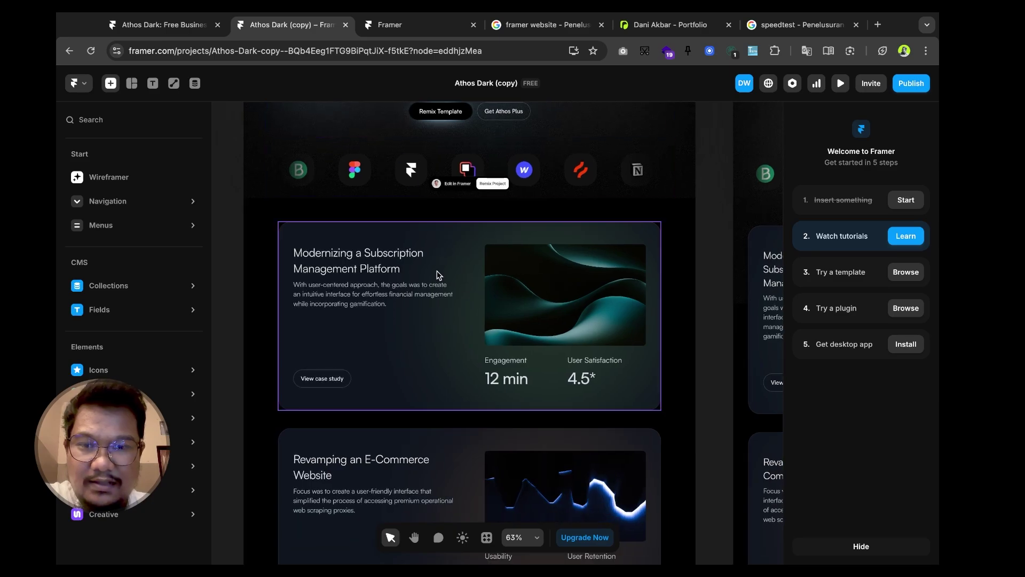
scroll(437, 275, down, 4)
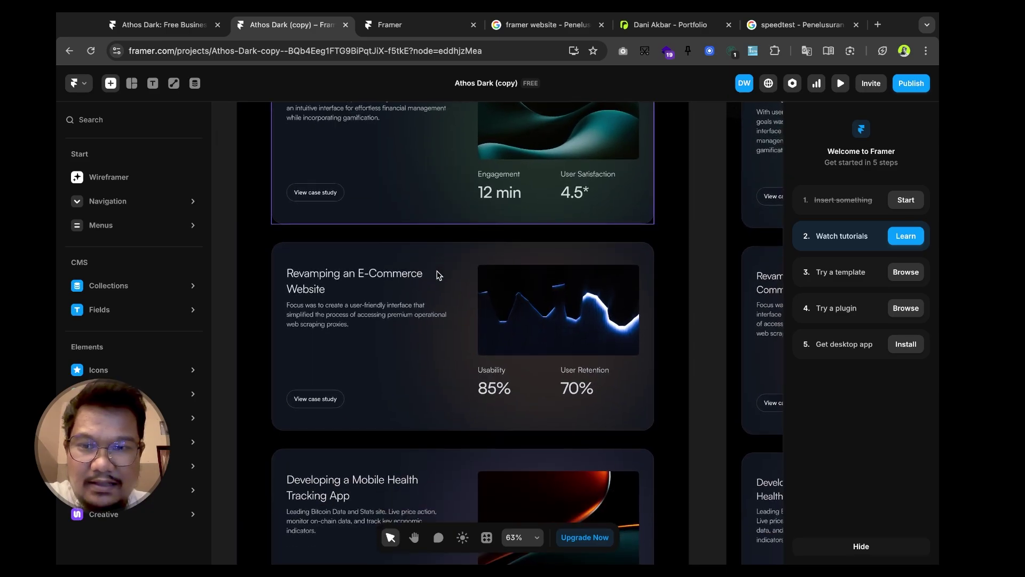
scroll(437, 274, down, 5)
scroll(437, 275, down, 6)
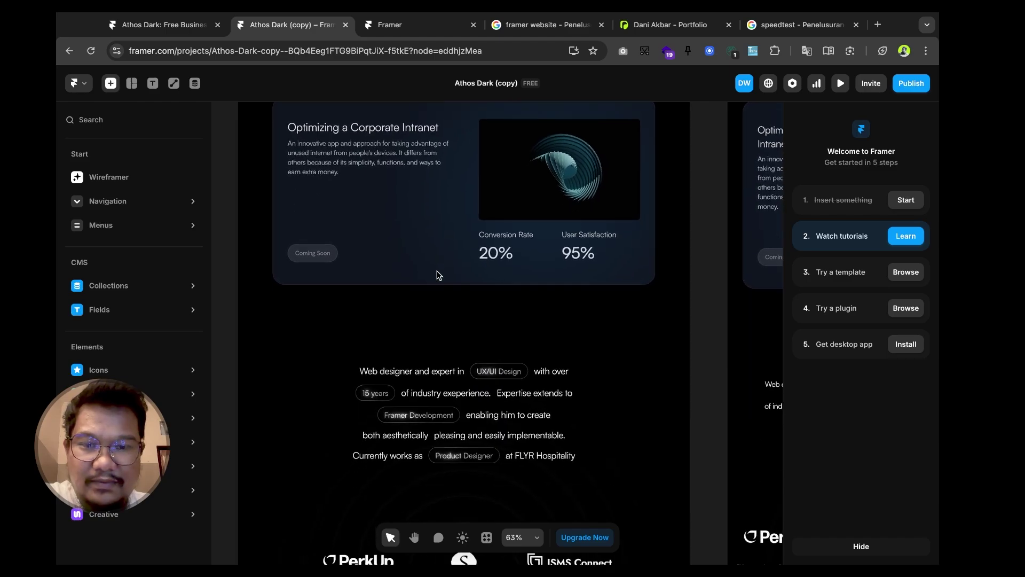
scroll(438, 275, down, 2)
scroll(437, 274, down, 7)
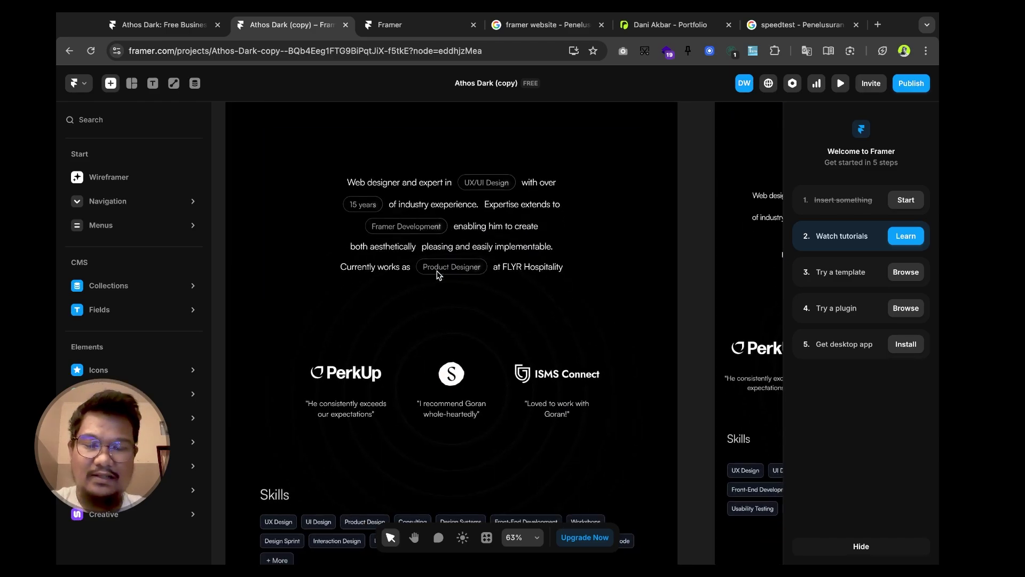
scroll(437, 274, down, 1)
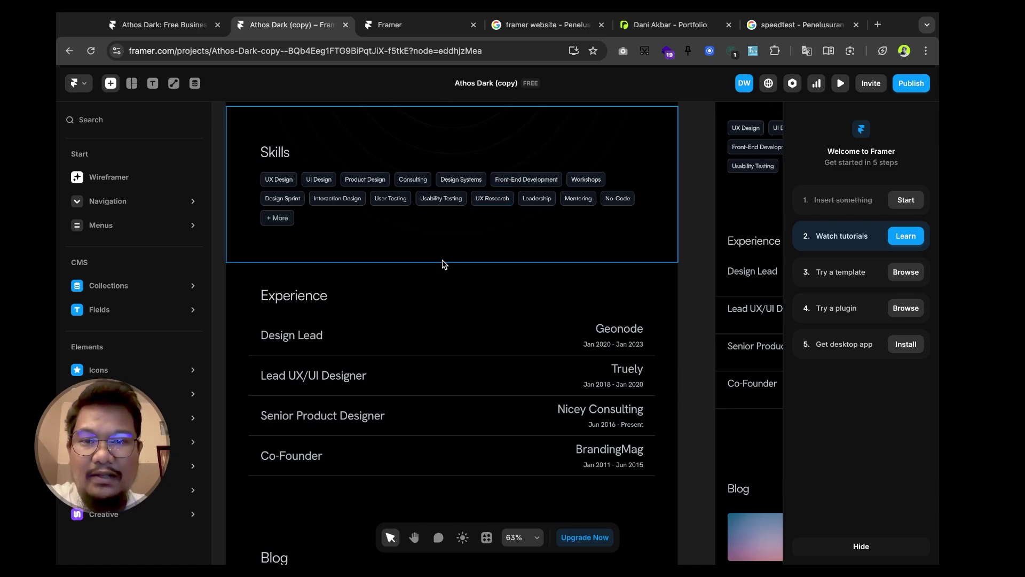
scroll(442, 263, up, 10)
scroll(442, 264, up, 10)
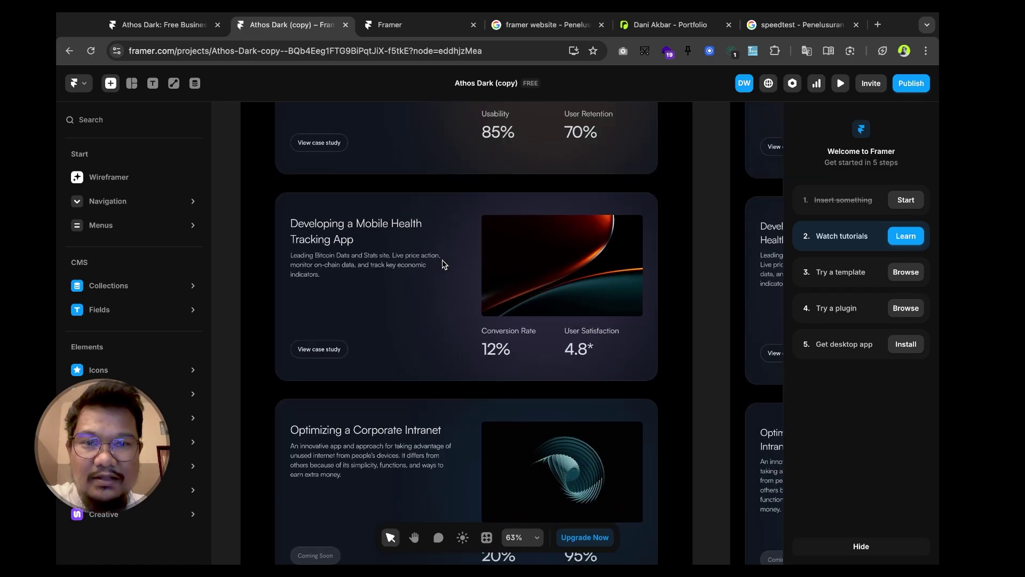
scroll(442, 264, up, 8)
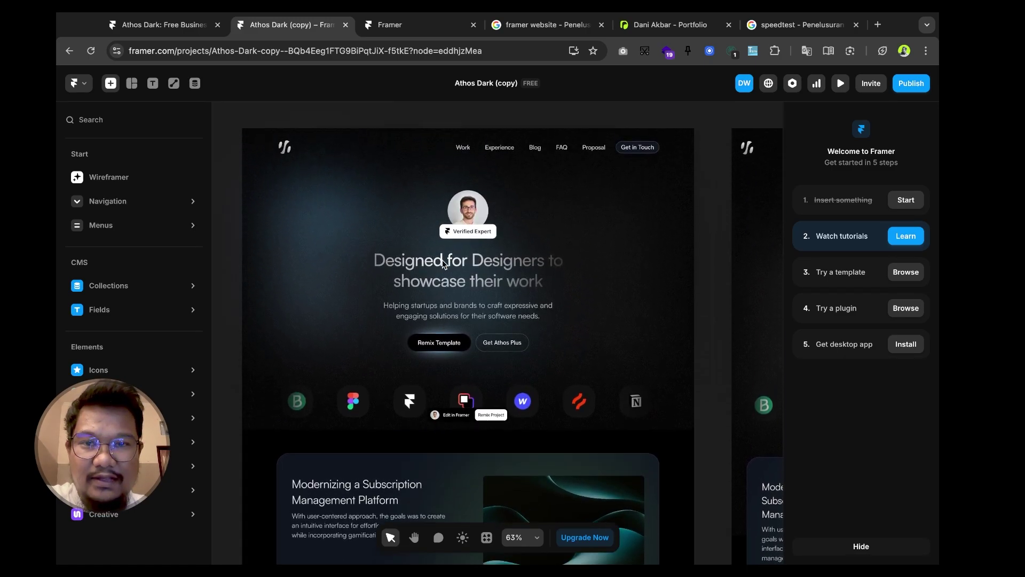
scroll(442, 263, down, 1)
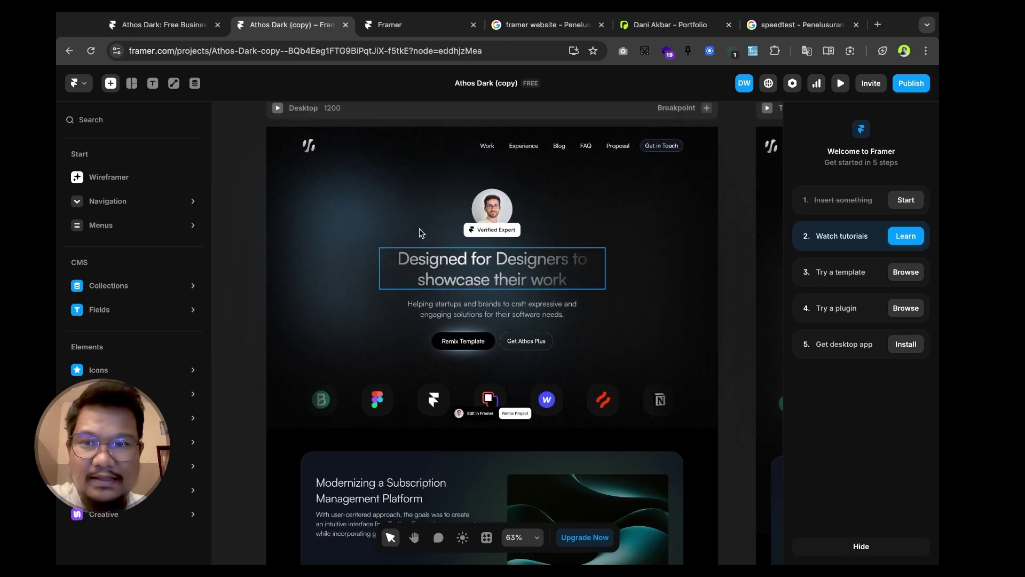
- Select the navigation bar in the Desktop layout and review its position, size, effects, overlay, style and component properties
click(348, 143)
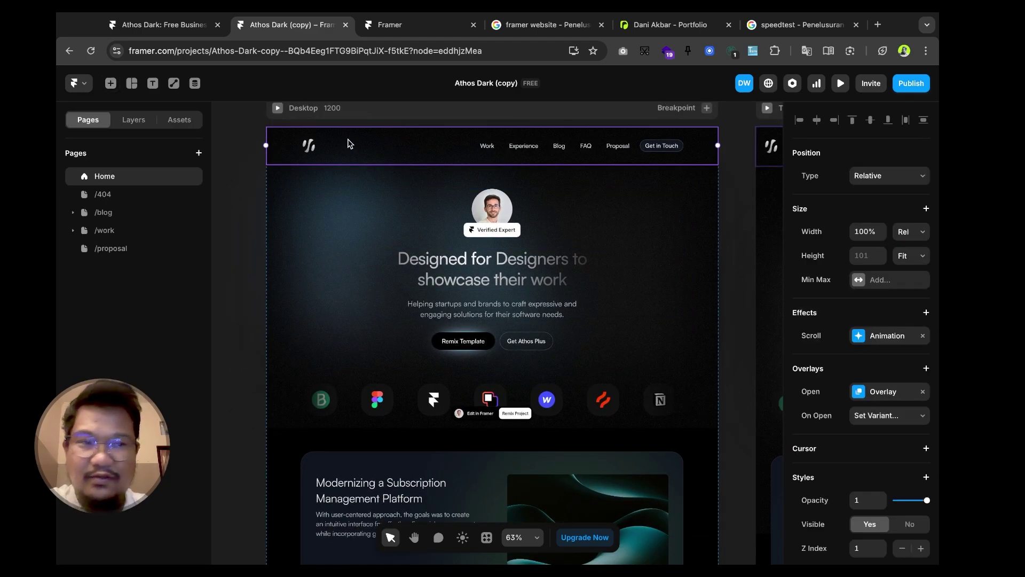
scroll(847, 431, down, 6)
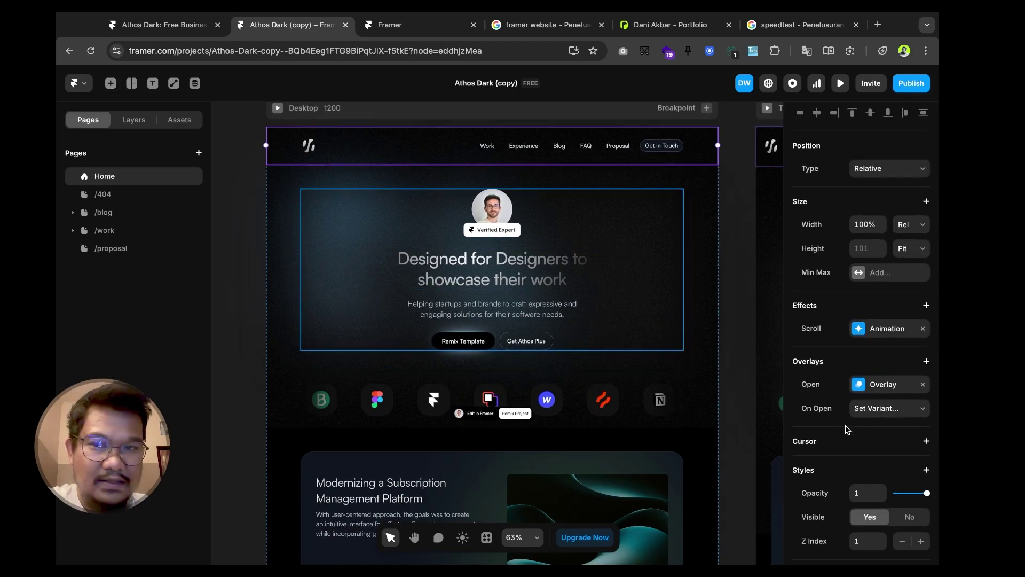
scroll(846, 430, up, 5)
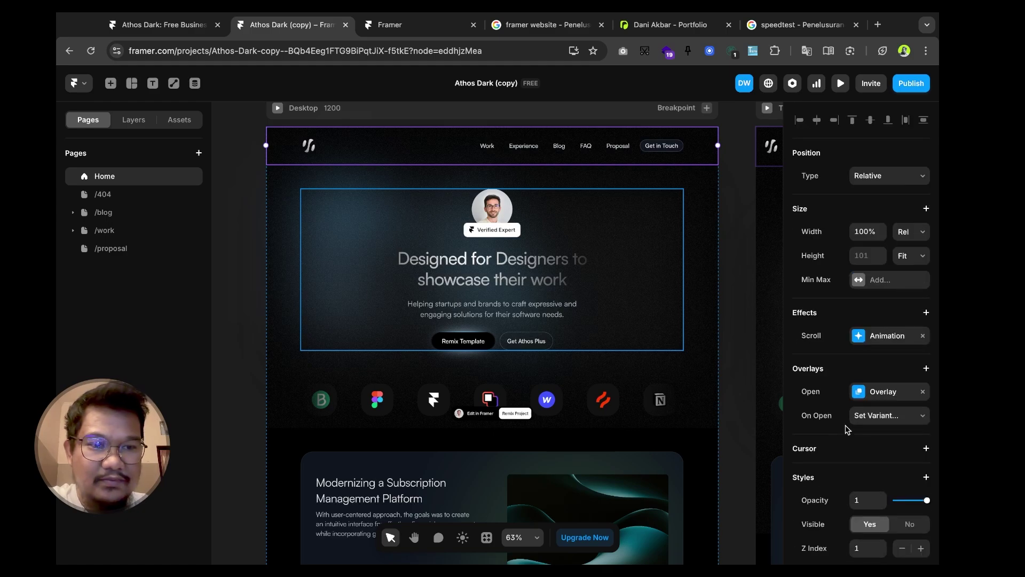
scroll(847, 431, down, 5)
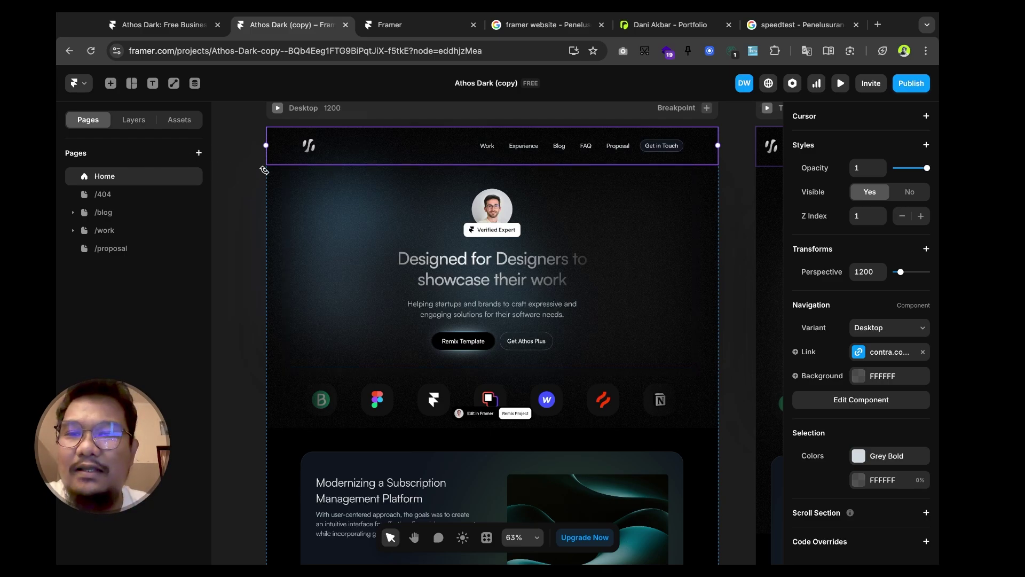
scroll(342, 224, up, 1)
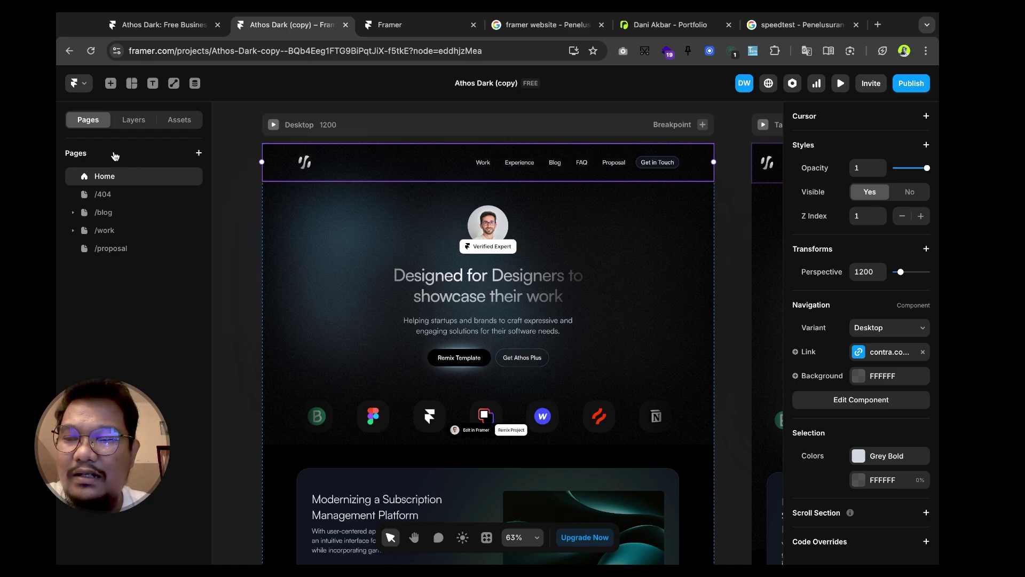
- Compare the project's layer tree, its assets with components and styles, and its list of pages
click(130, 123)
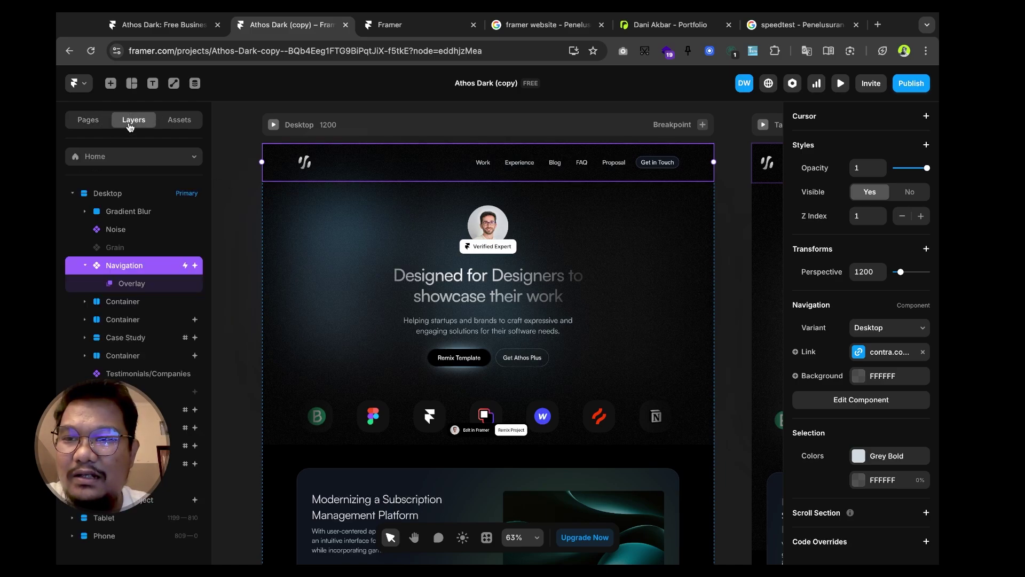
click(189, 122)
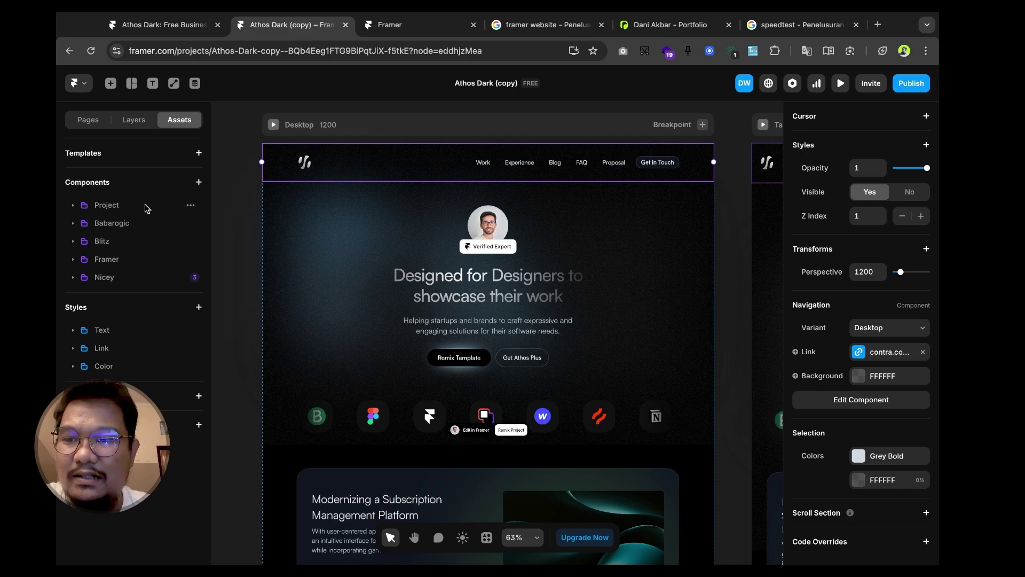
click(139, 127)
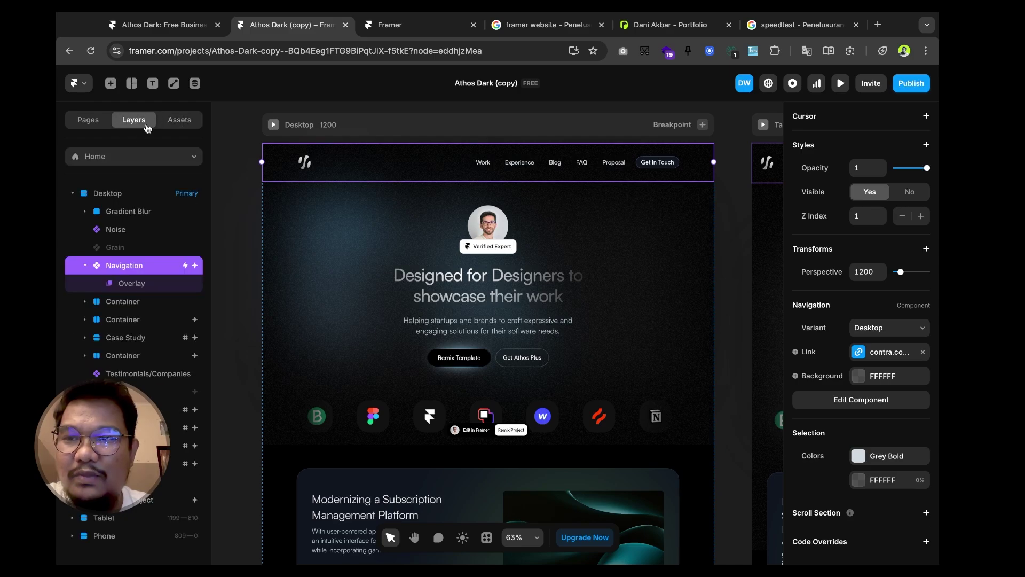
click(178, 127)
click(135, 126)
click(90, 122)
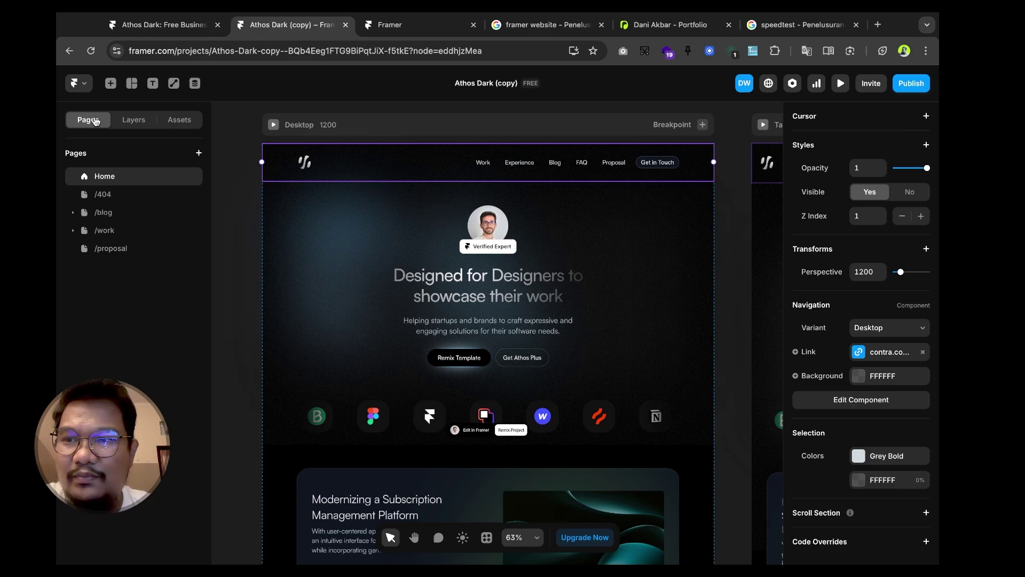
click(126, 124)
click(87, 121)
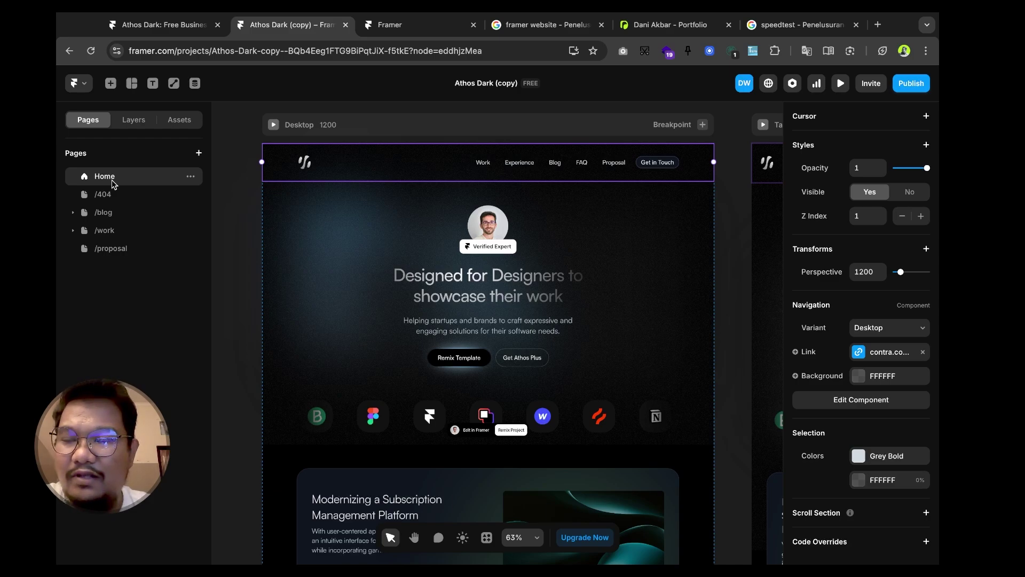
- View the /404, /blog, /work and /proposal pages in turn, and hide the Welcome to Framer checklist
click(106, 196)
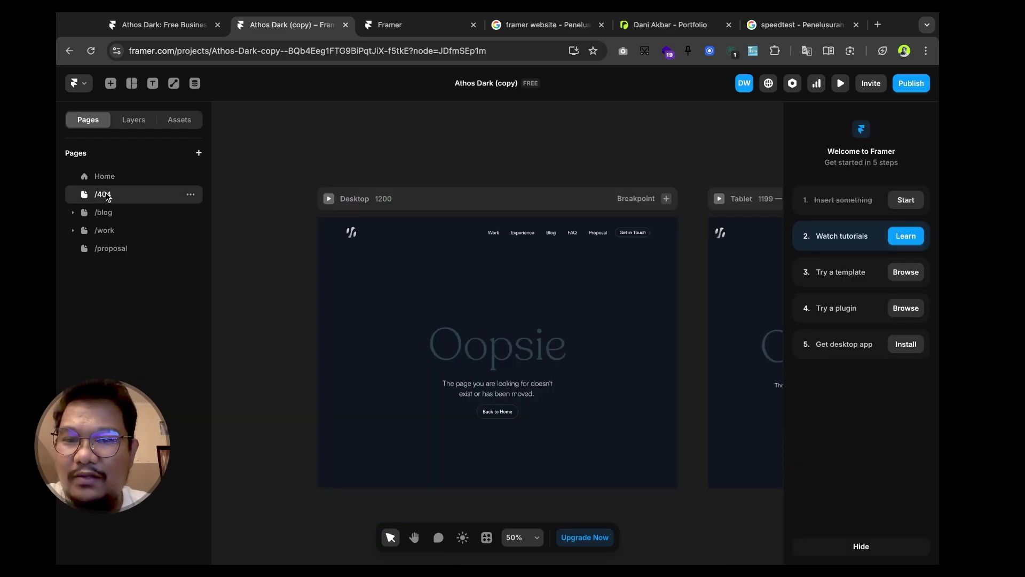
click(107, 215)
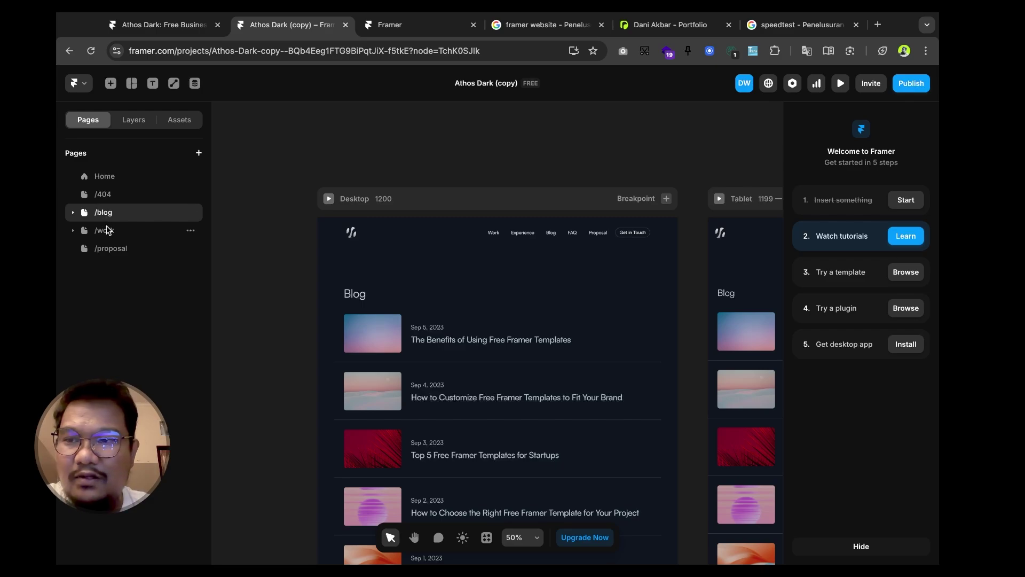
click(108, 231)
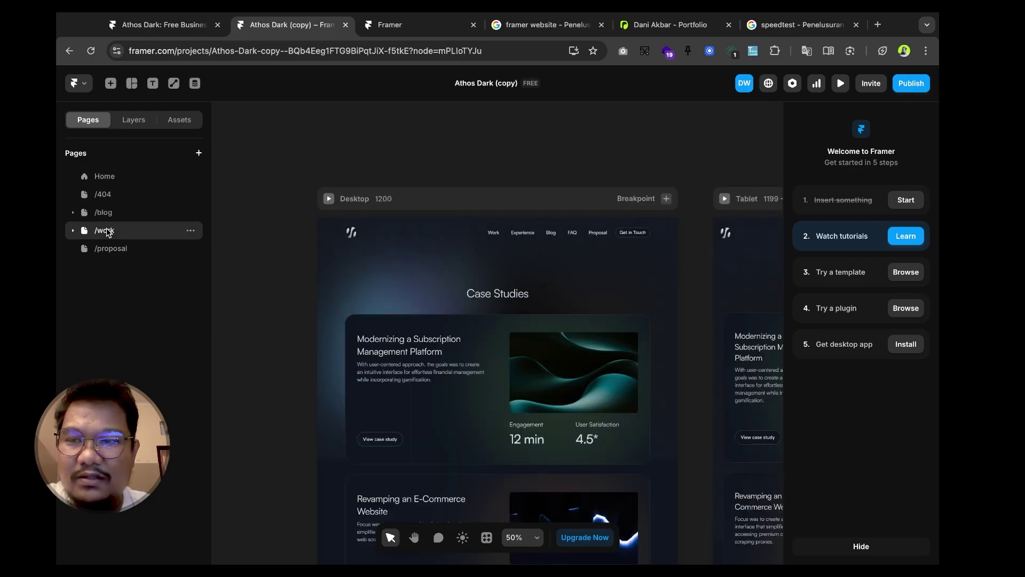
click(111, 251)
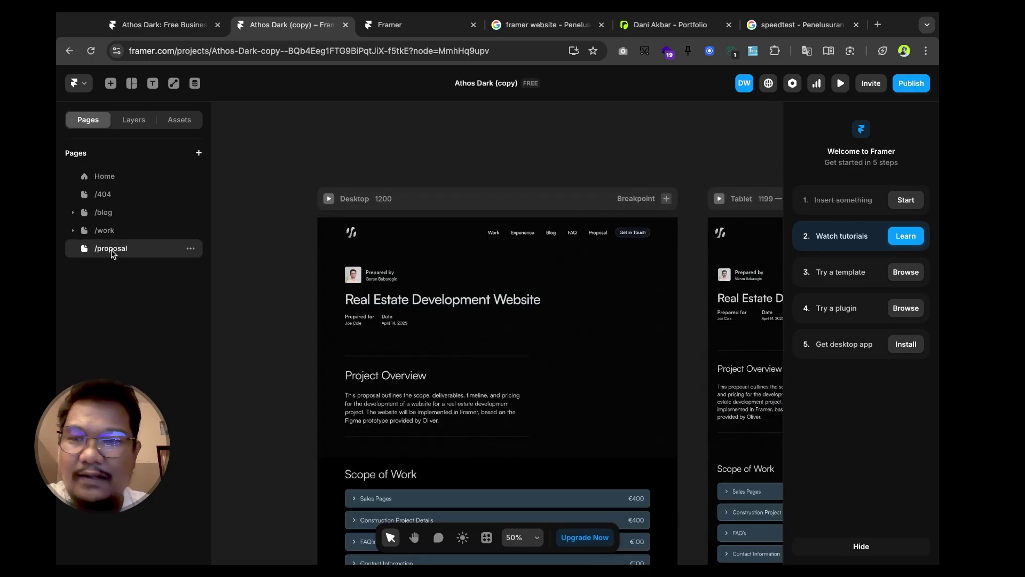
scroll(410, 309, down, 3)
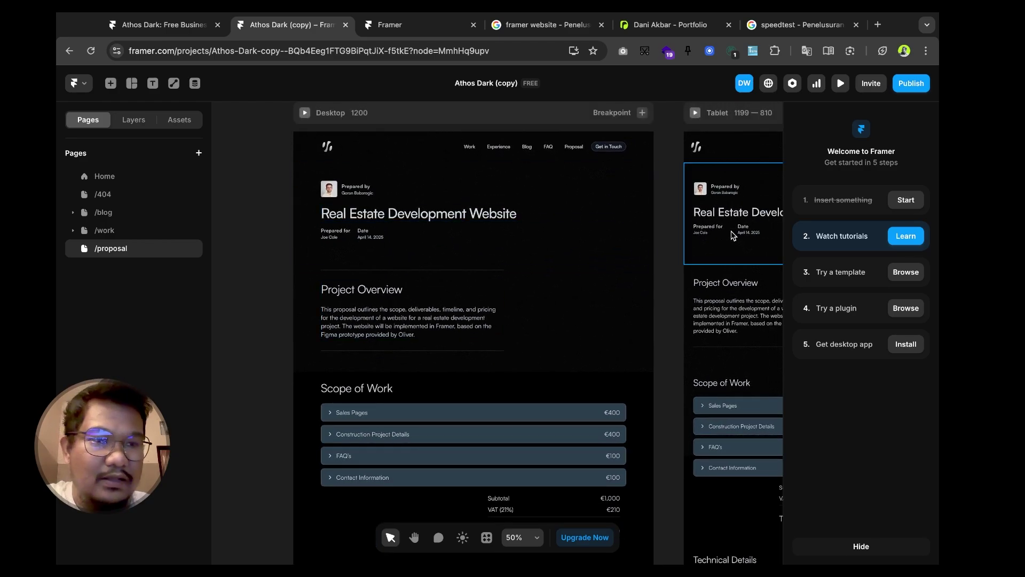
click(861, 546)
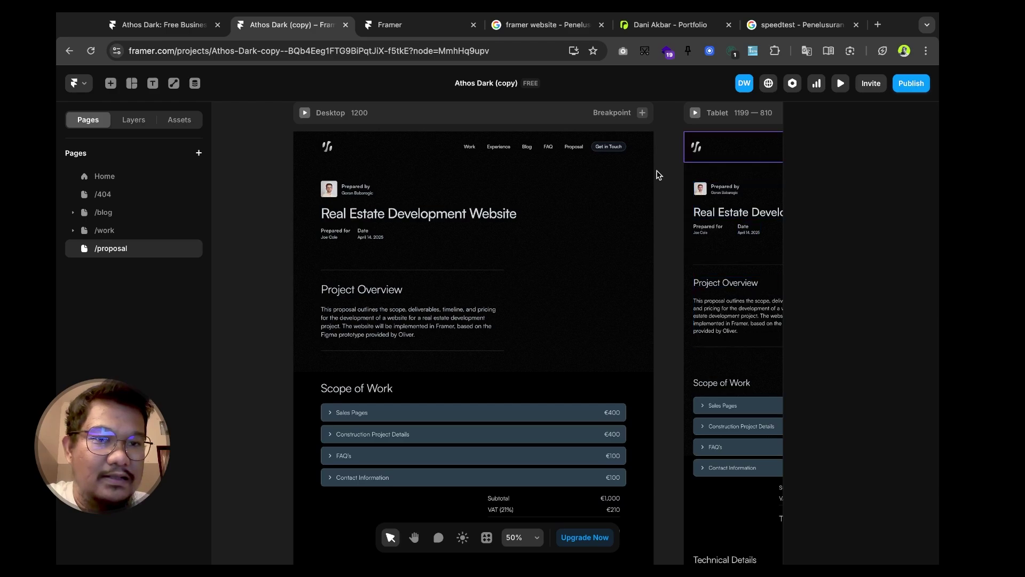
scroll(412, 199, up, 2)
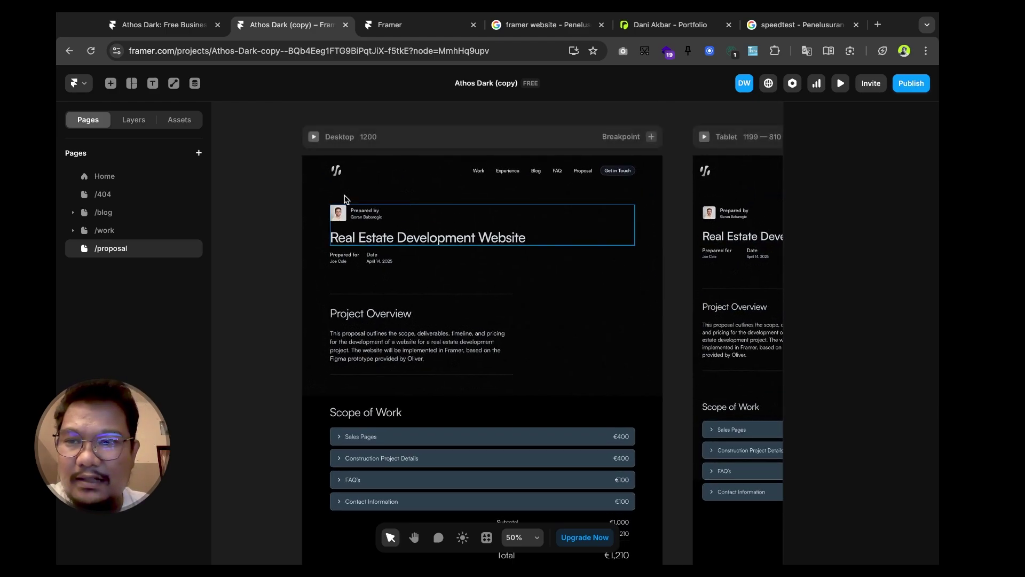
- Return to the Home page, show its layer tree and clear the selection of the navigation bar
click(106, 177)
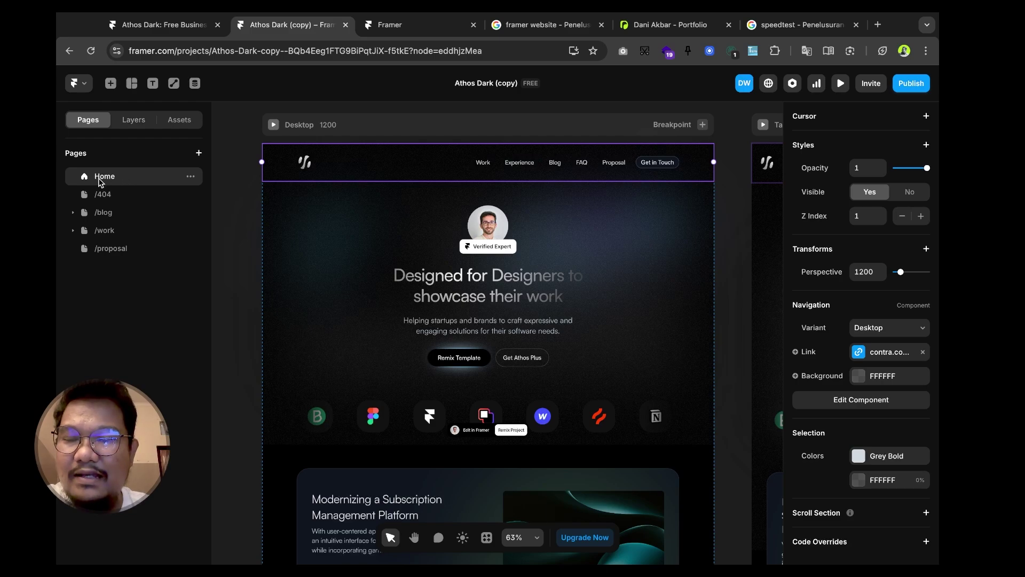
click(136, 126)
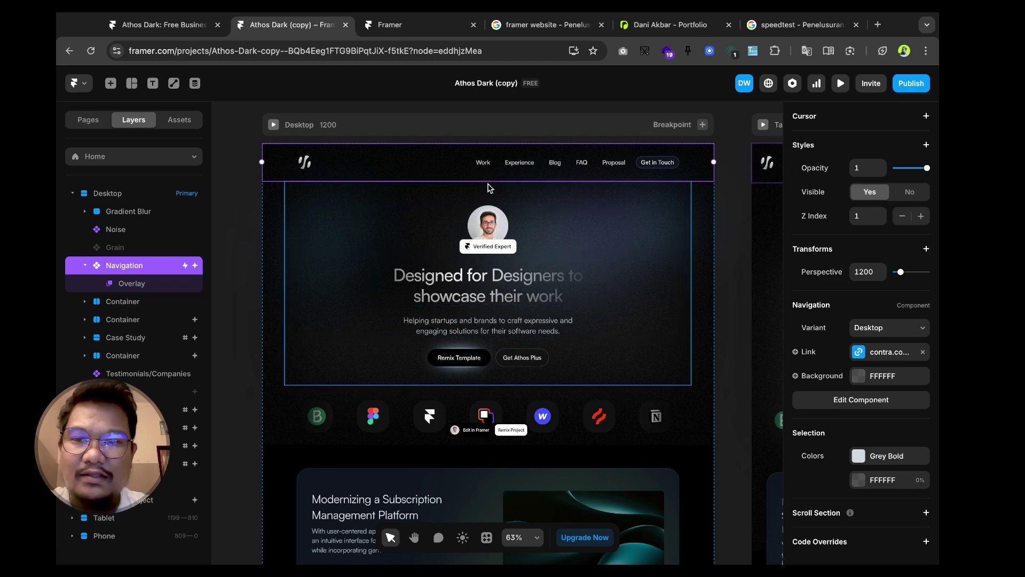
click(236, 201)
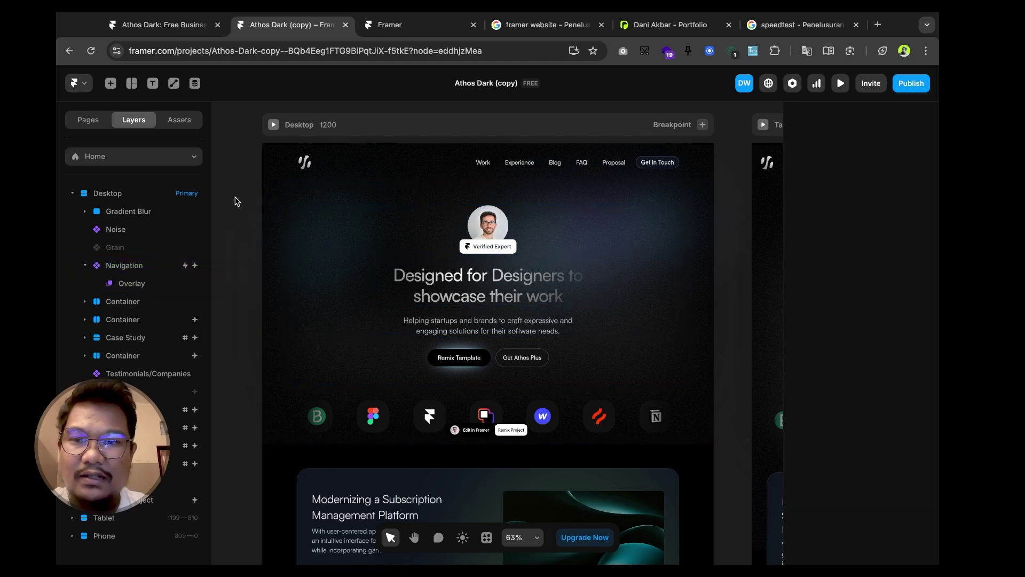
- Inspect the properties of the navigation bar, the hero's avatar stack, its intro text and its two call-to-action buttons
click(360, 165)
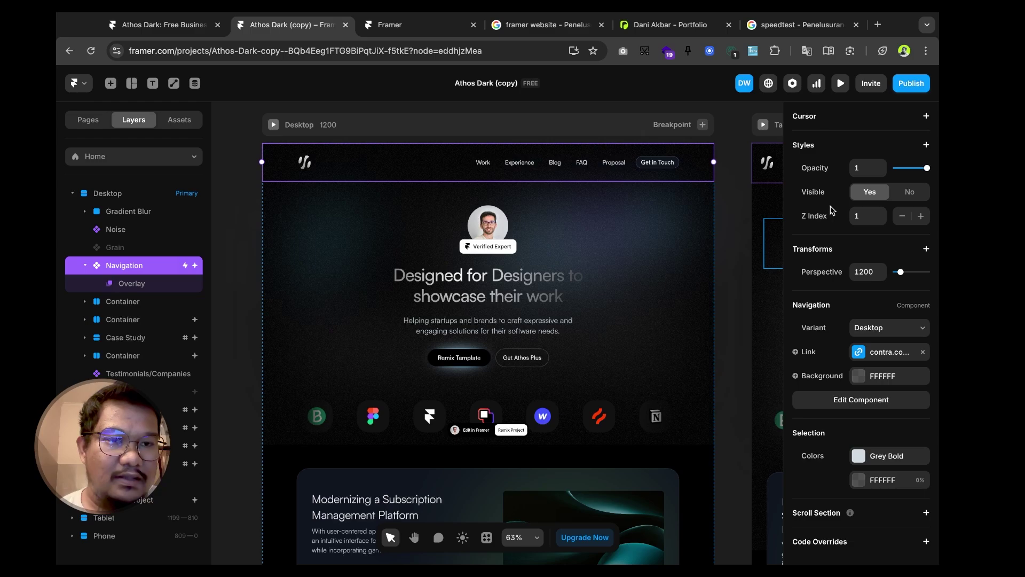
click(423, 222)
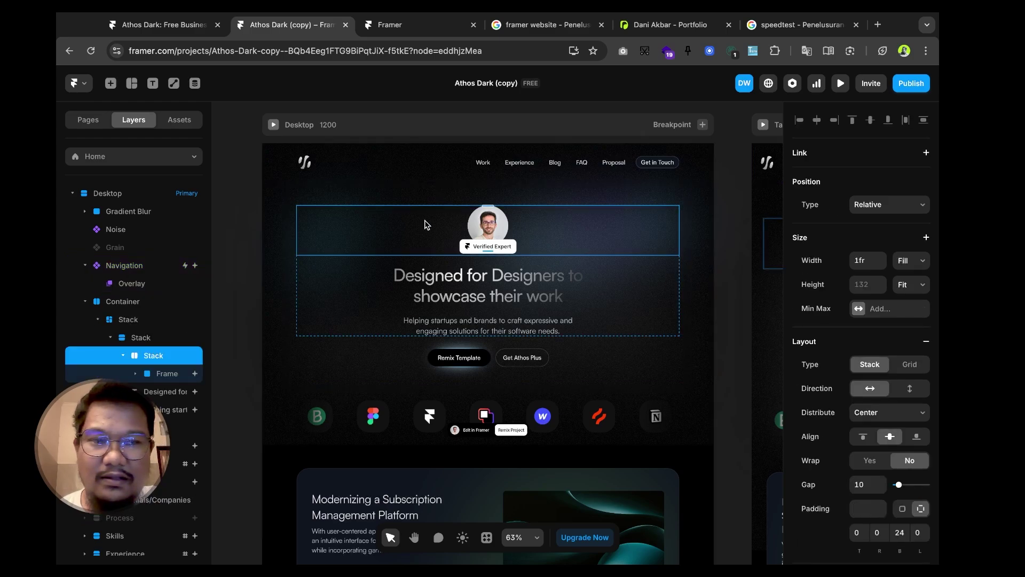
click(487, 279)
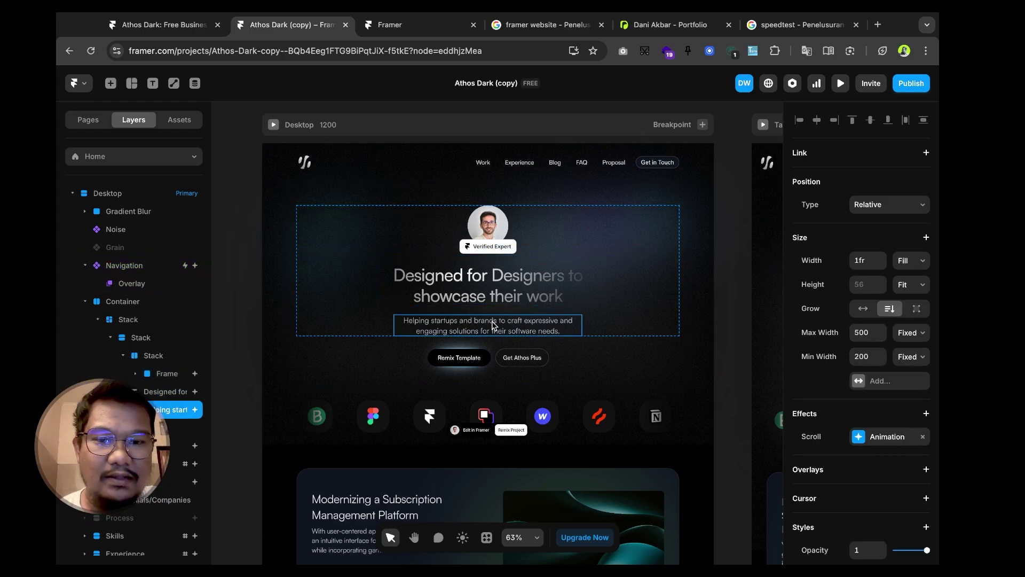
click(516, 368)
click(459, 362)
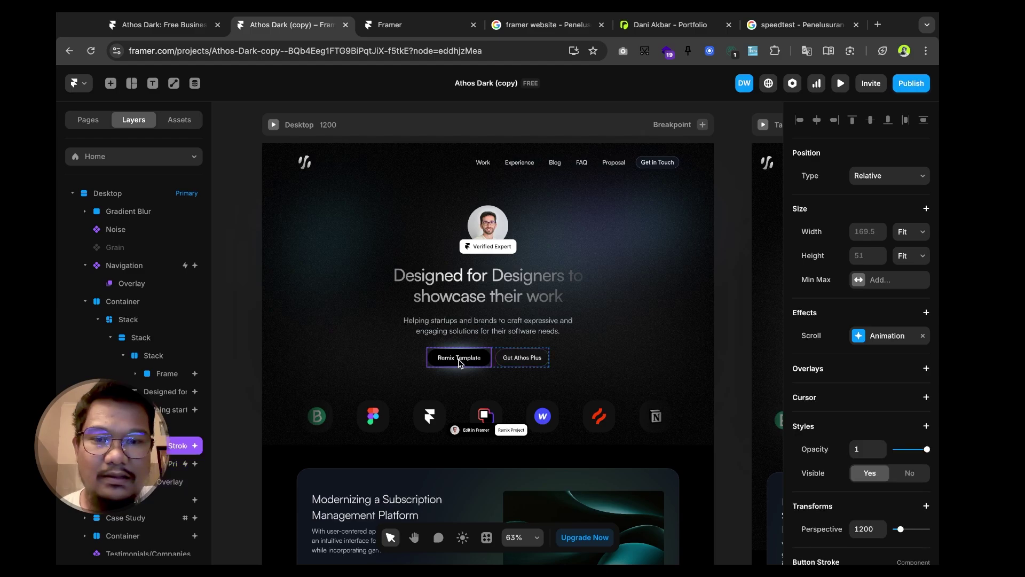
- Inspect the navigation bar's properties, view its component in the component editor and return to the Home page
click(409, 169)
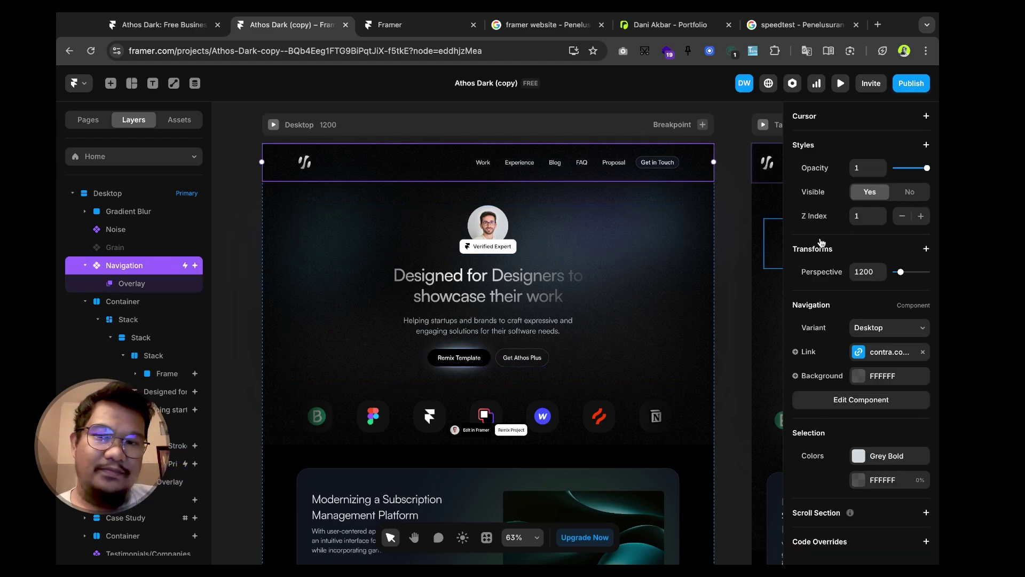
mouse_move(927, 169)
mouse_down()
mouse_move(888, 170)
mouse_move(937, 169)
mouse_move(902, 168)
mouse_move(934, 169)
mouse_move(920, 174)
mouse_move(934, 179)
mouse_up()
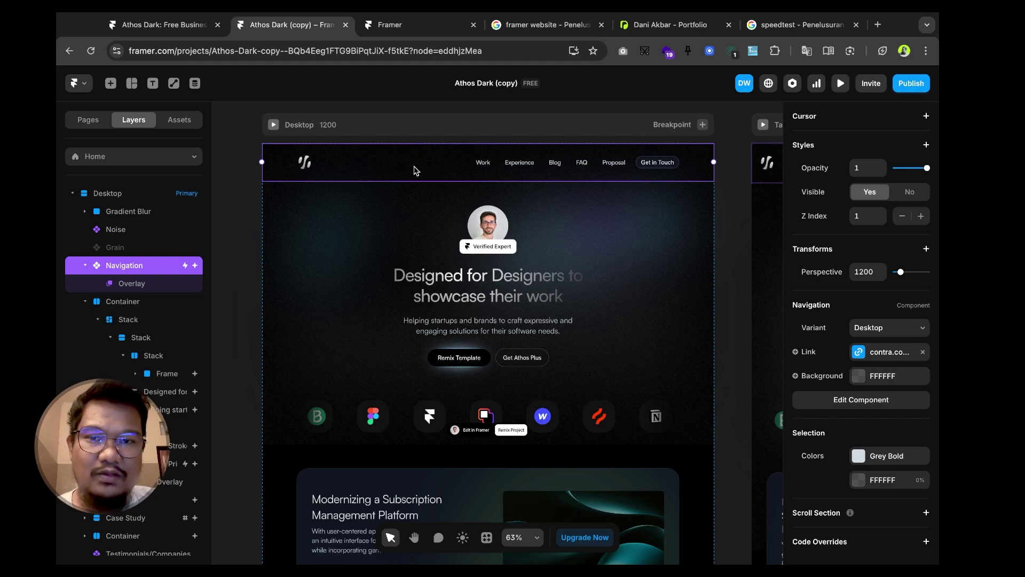
click(517, 222)
click(479, 164)
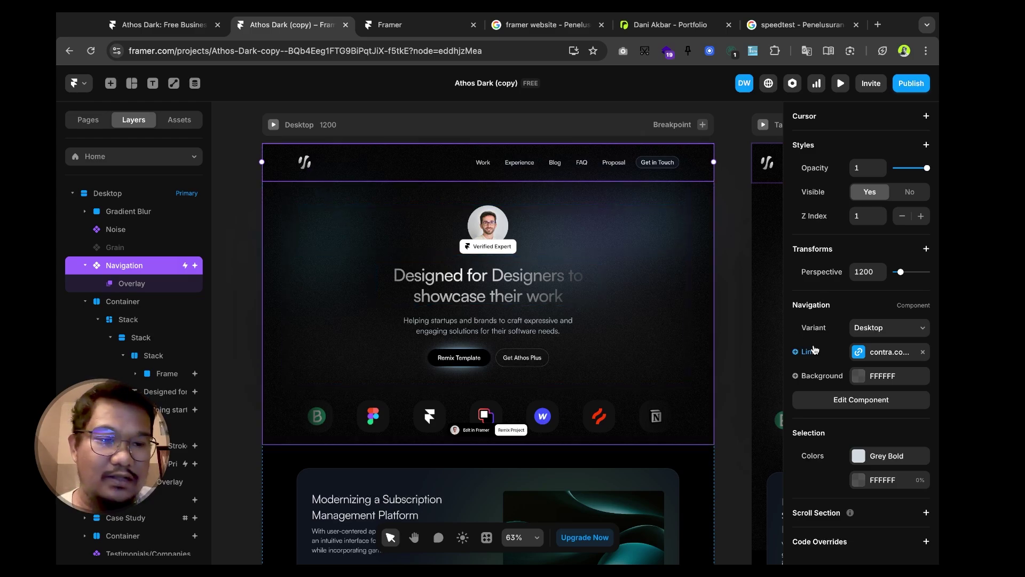
click(853, 405)
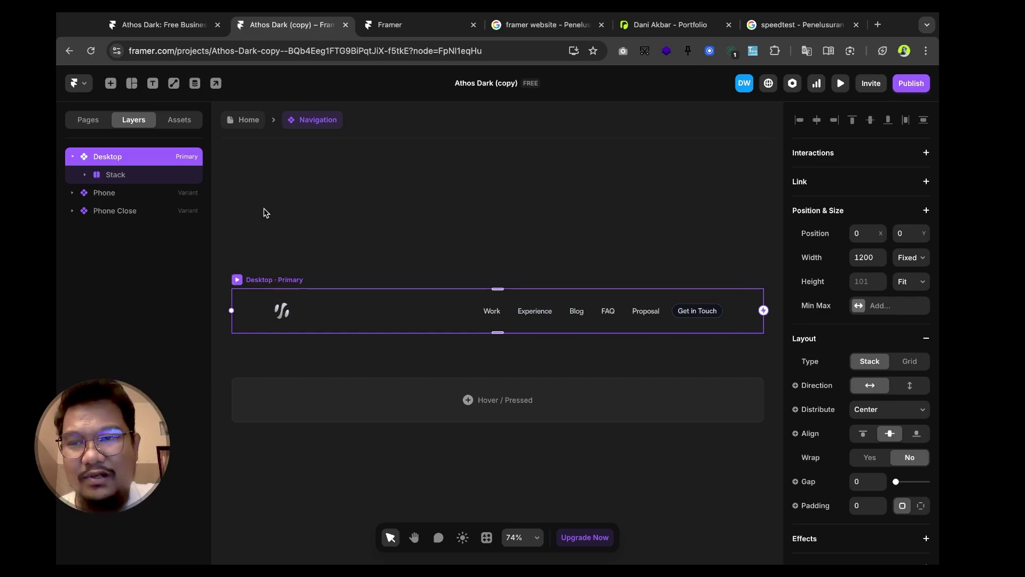
click(248, 120)
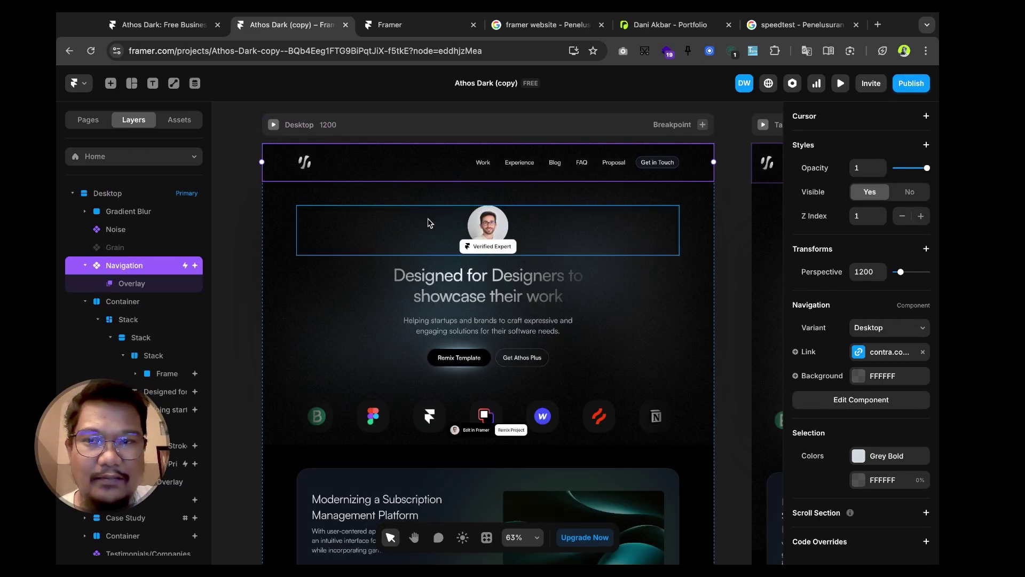
- Compare the Desktop, Tablet and Phone versions of the Home page's hero section
scroll(427, 222, down, 5)
scroll(427, 223, right, 5)
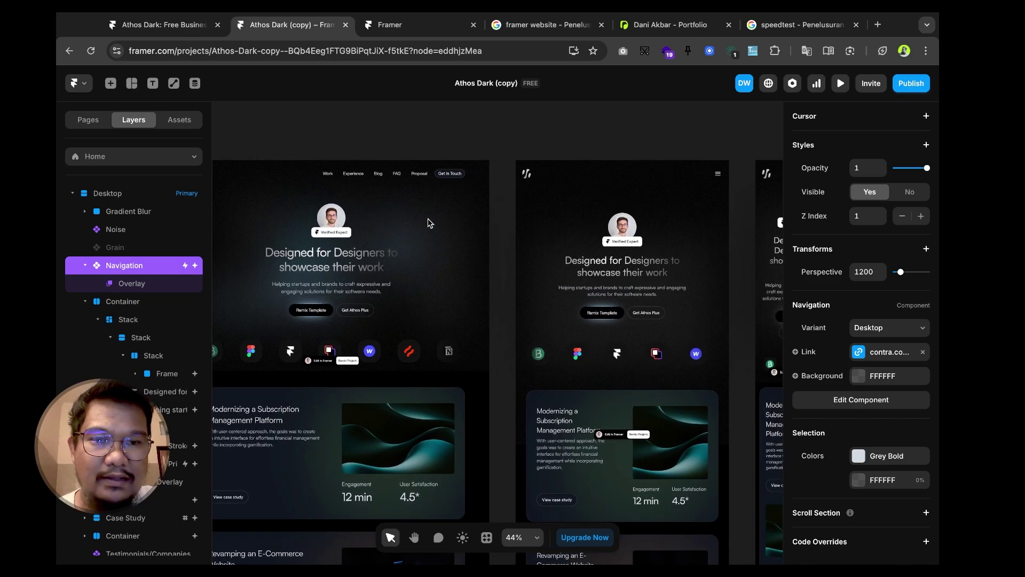
scroll(587, 213, right, 2)
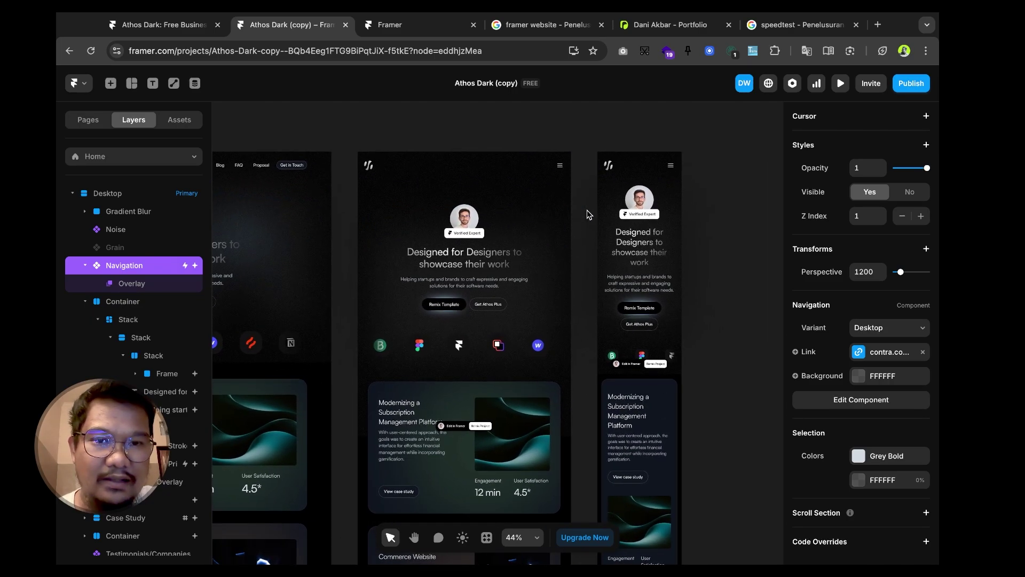
scroll(504, 229, left, 6)
scroll(504, 229, left, 3)
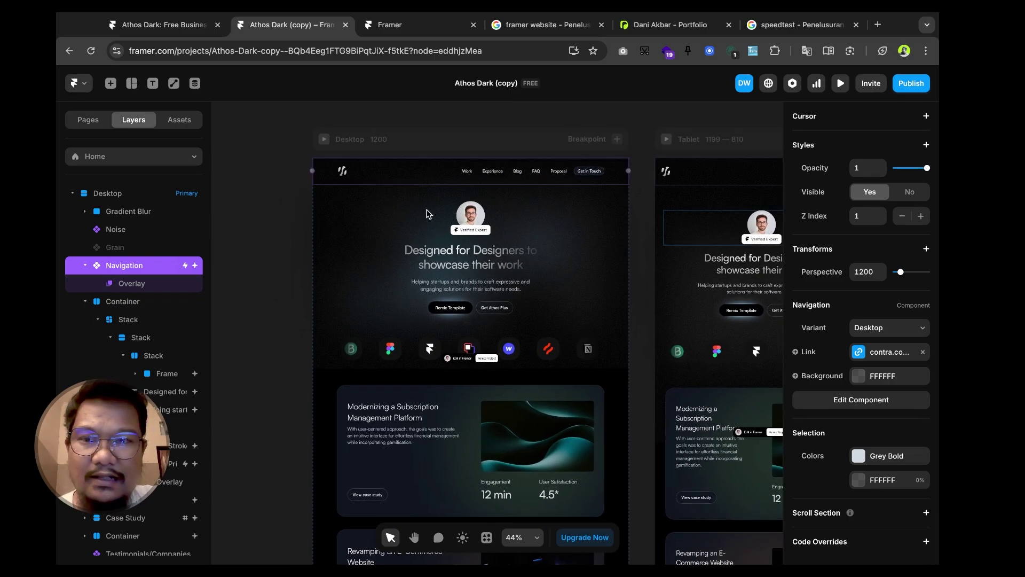
scroll(332, 174, up, 3)
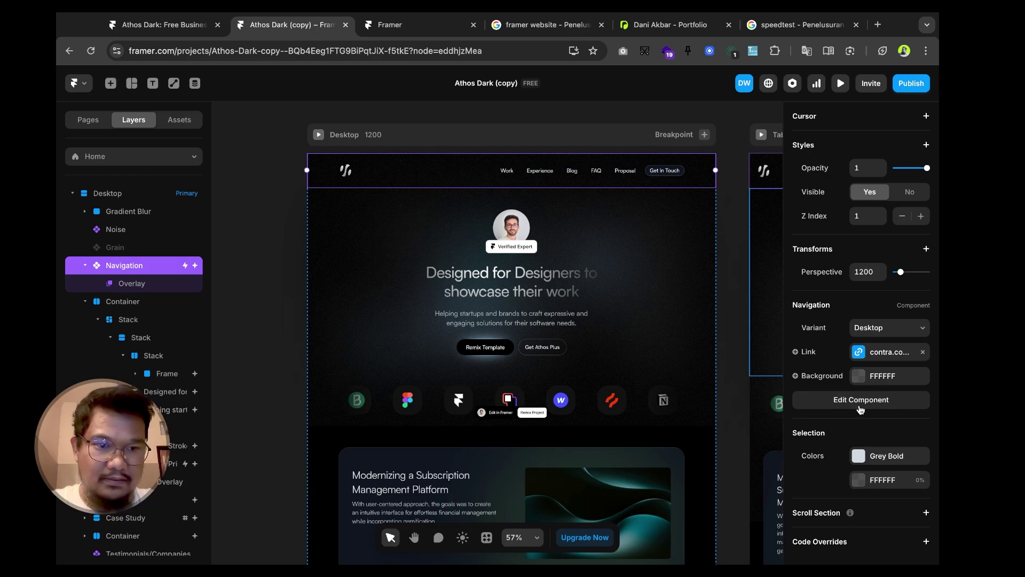
- Open the Navigation component and check the width and height of its logo
double_click(352, 173)
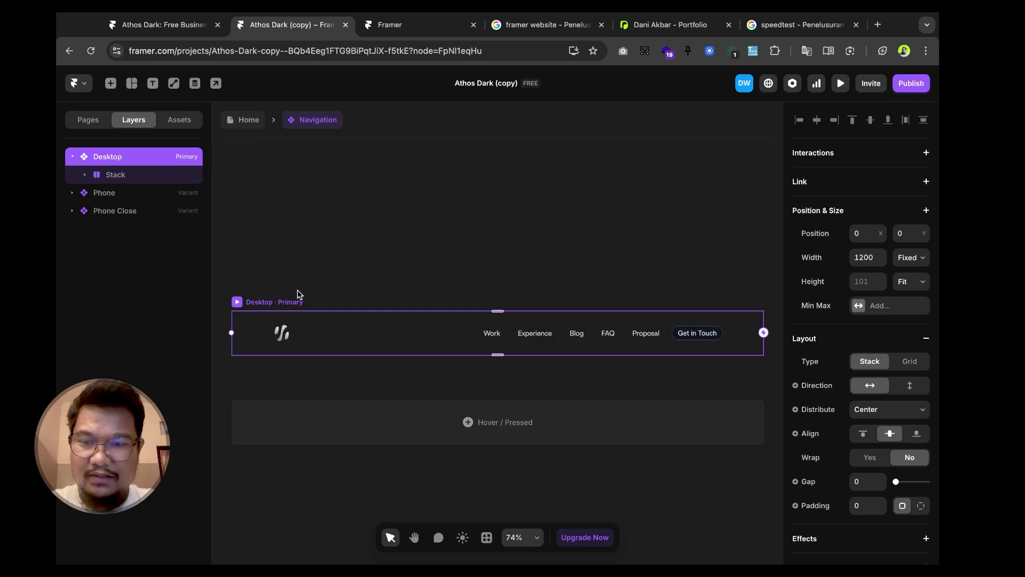
click(286, 325)
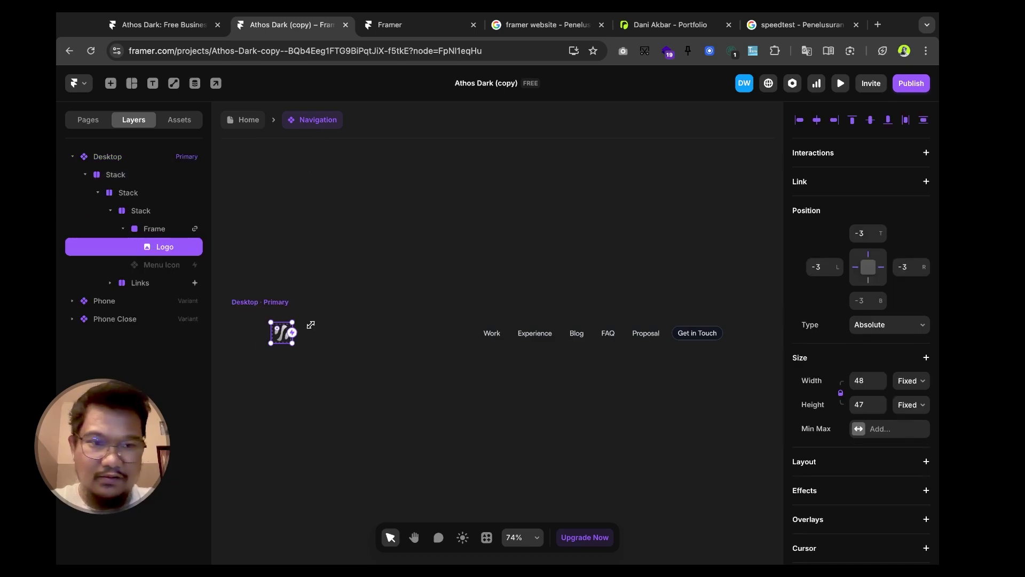
click(859, 382)
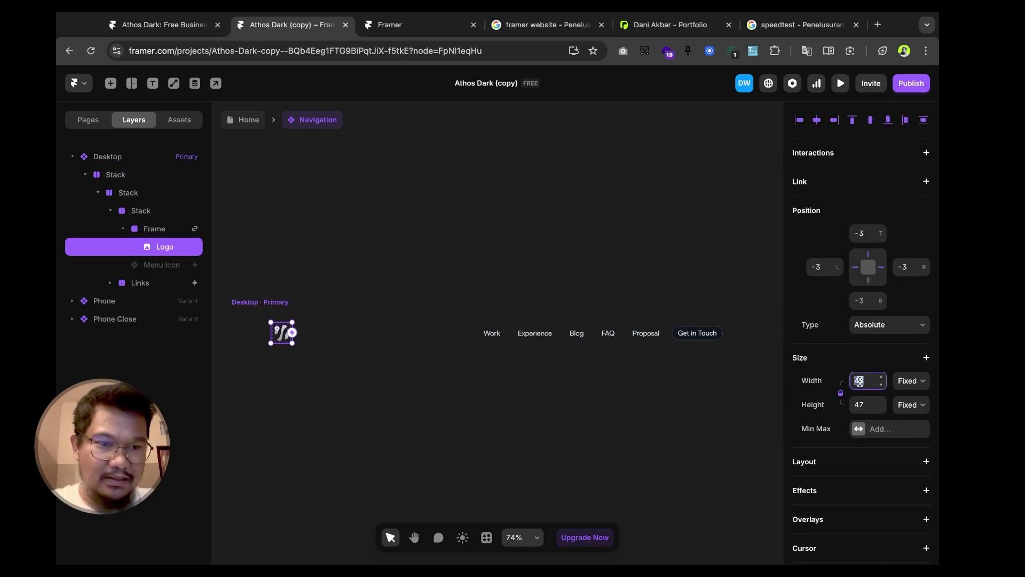
click(860, 405)
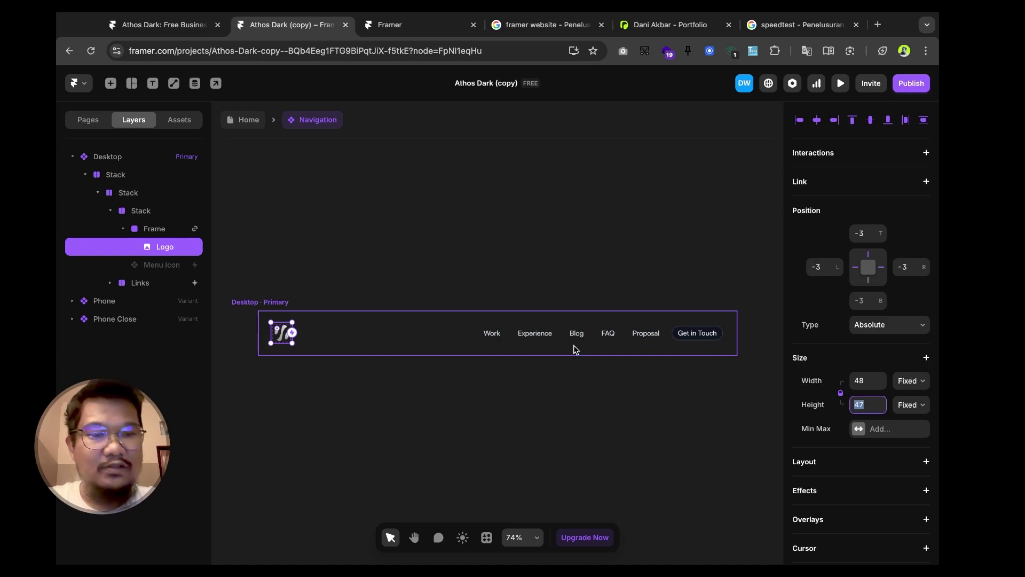
key(super+Tab)
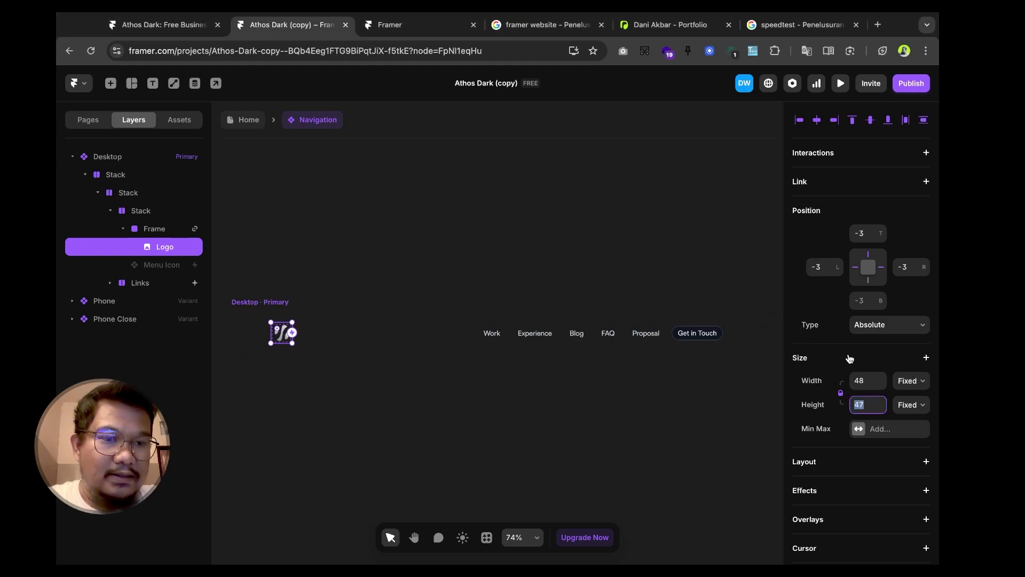
- Replace the image fill of the Navigation component's logo with logo.png from the 101 Framer folder
scroll(848, 357, down, 1)
scroll(850, 358, down, 1)
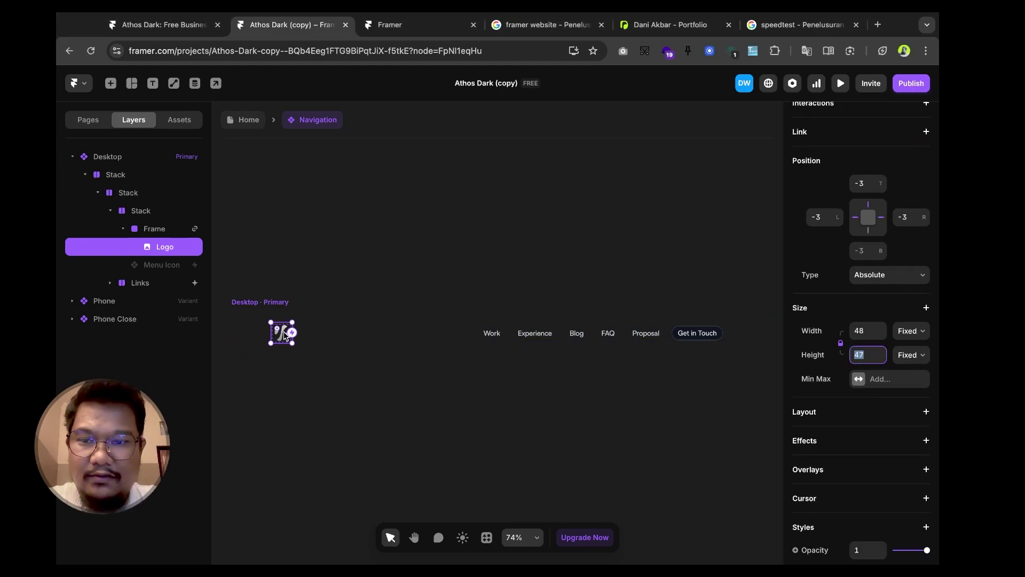
click(285, 335)
double_click(284, 335)
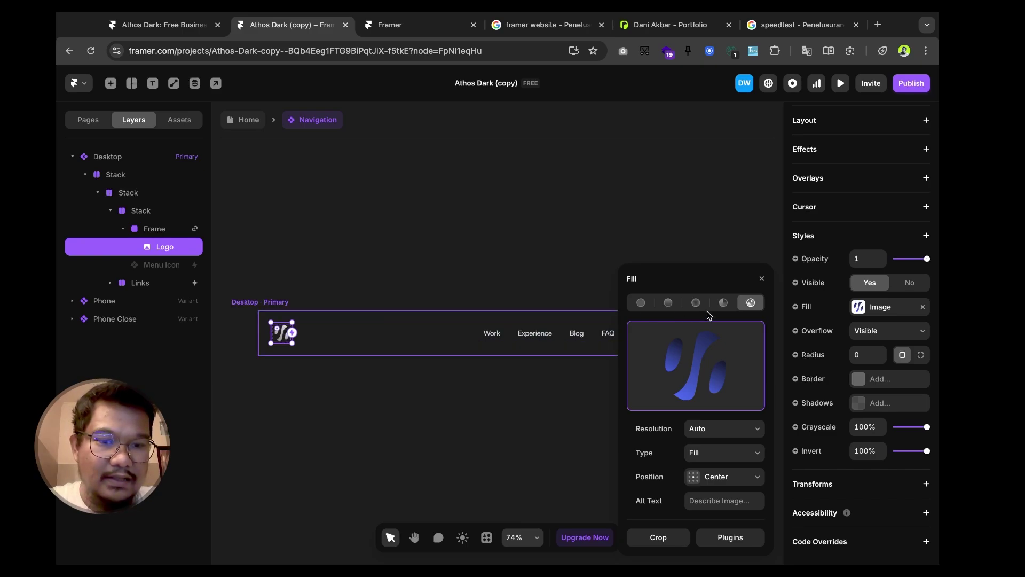
mouse_move(709, 367)
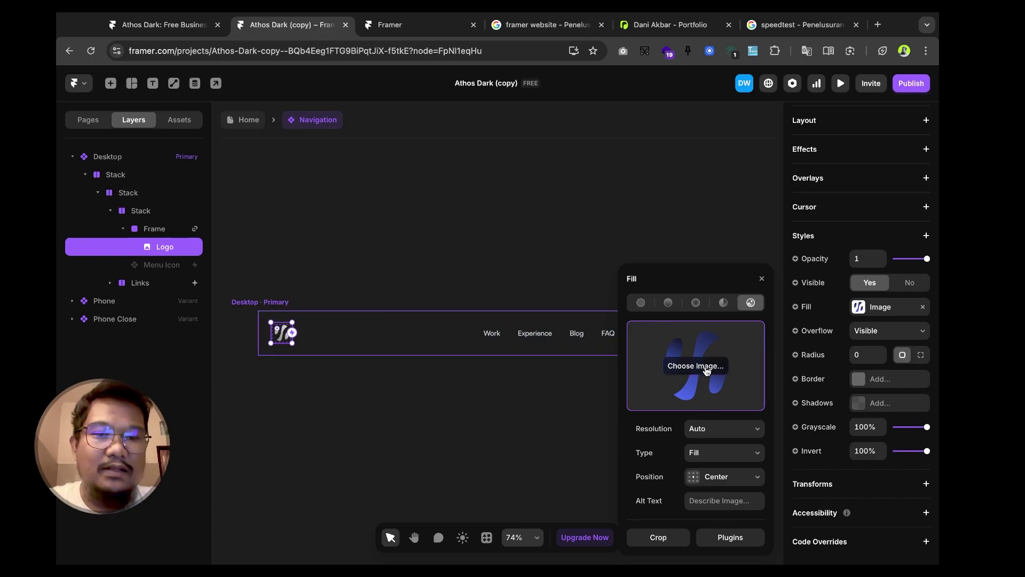
click(703, 368)
double_click(408, 281)
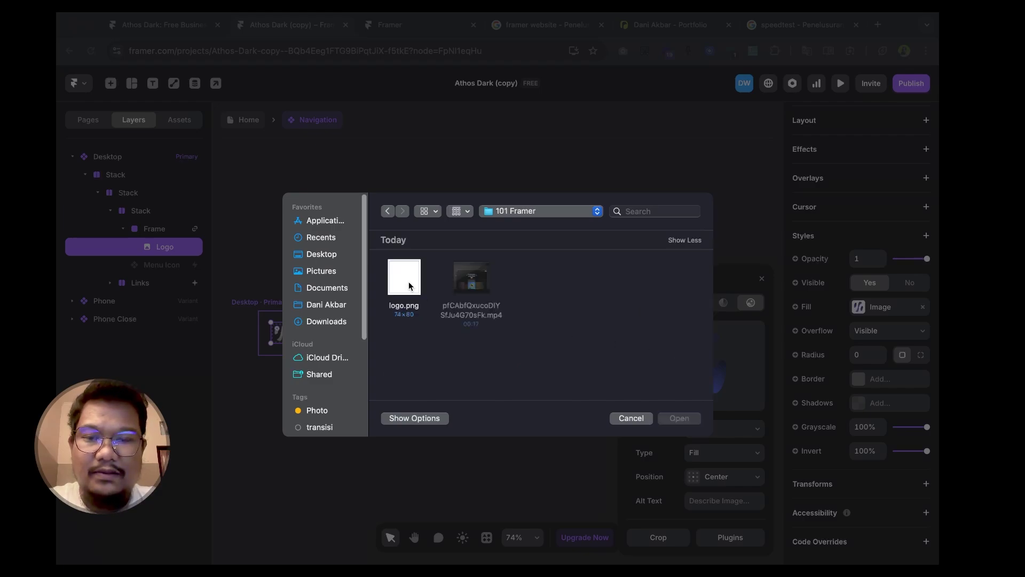
double_click(409, 277)
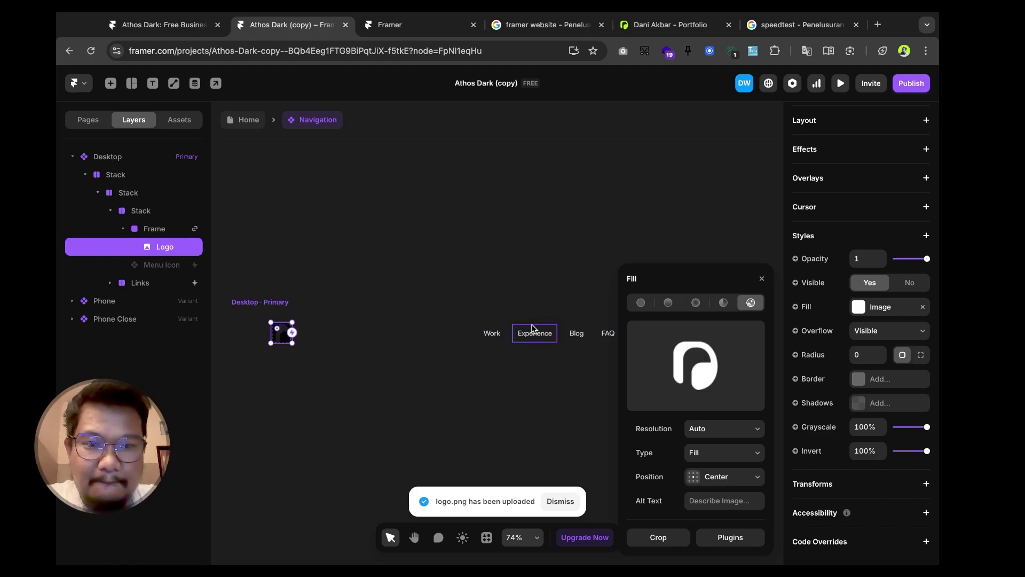
- Check the new logo in the component and on the Home page, and reselect it in the Navigation component
click(290, 380)
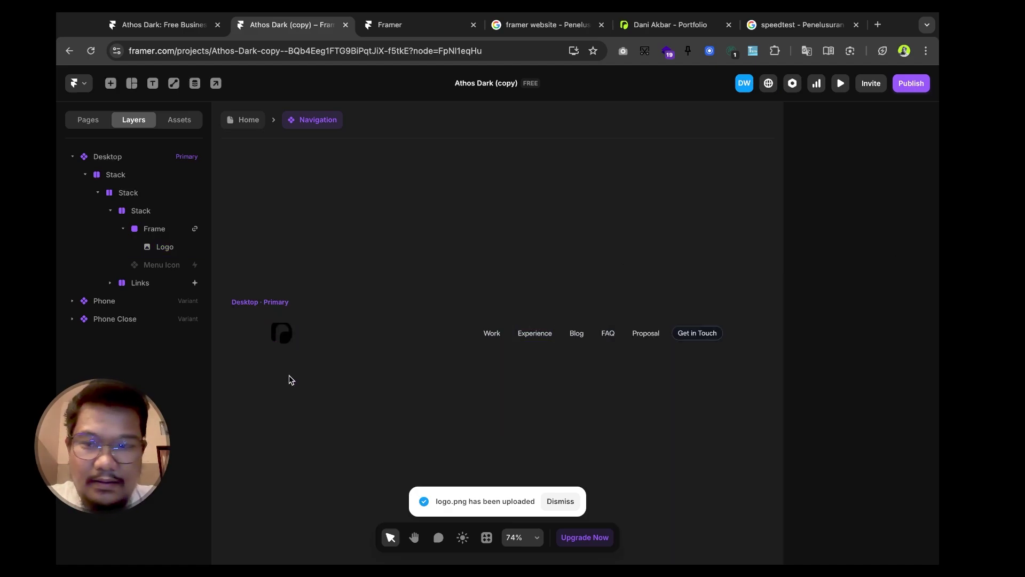
click(282, 340)
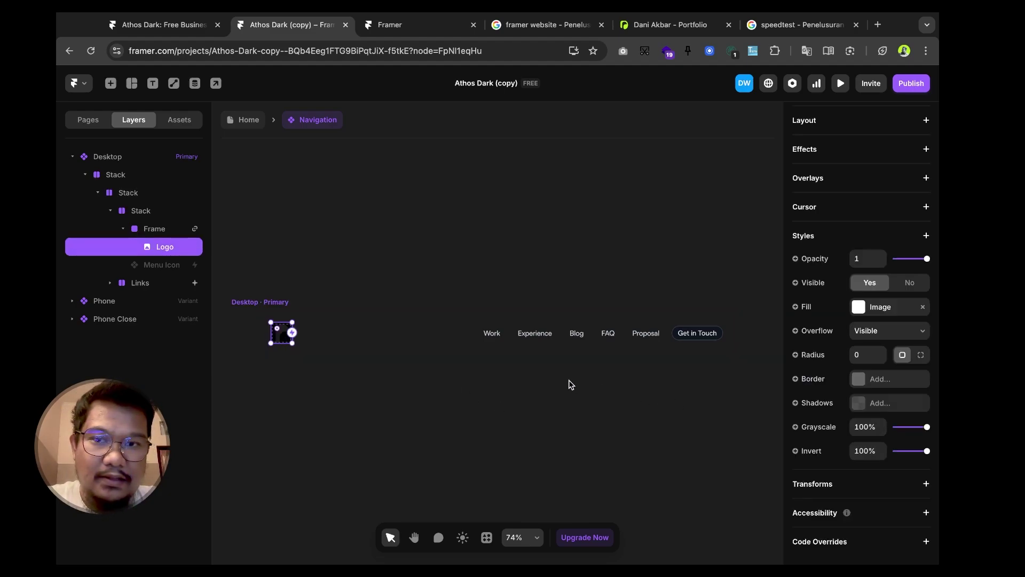
double_click(280, 341)
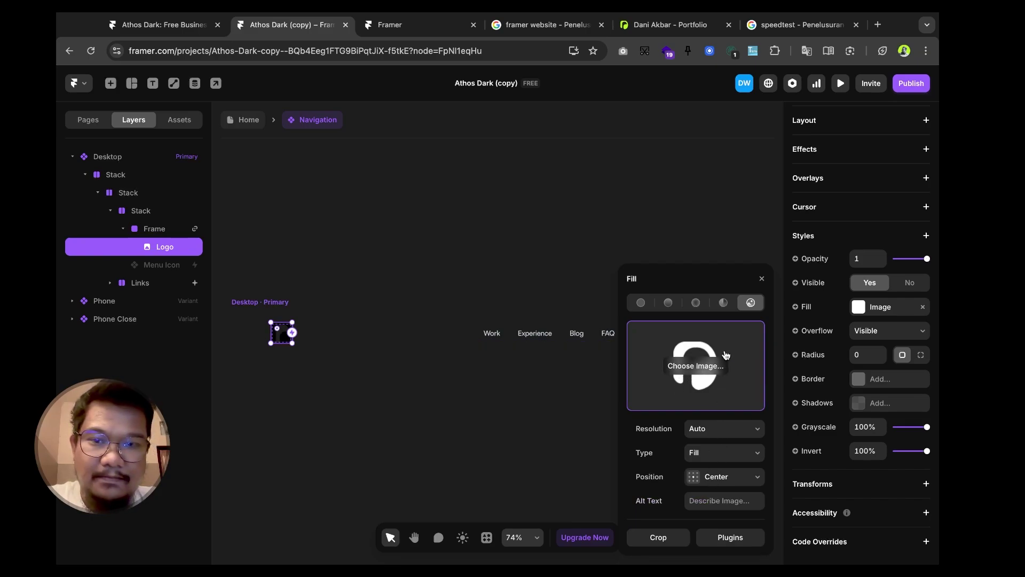
click(244, 124)
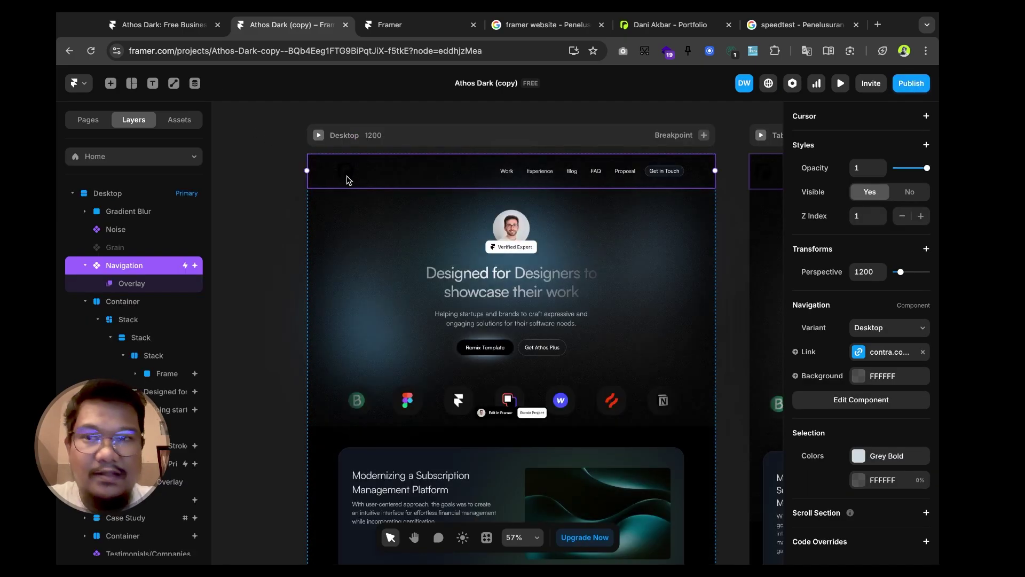
double_click(347, 180)
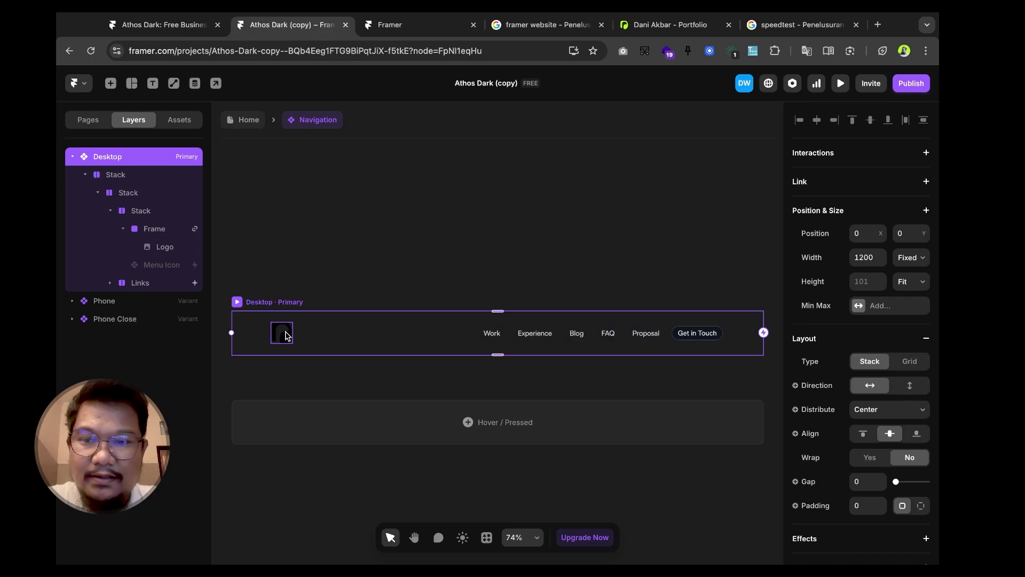
click(286, 335)
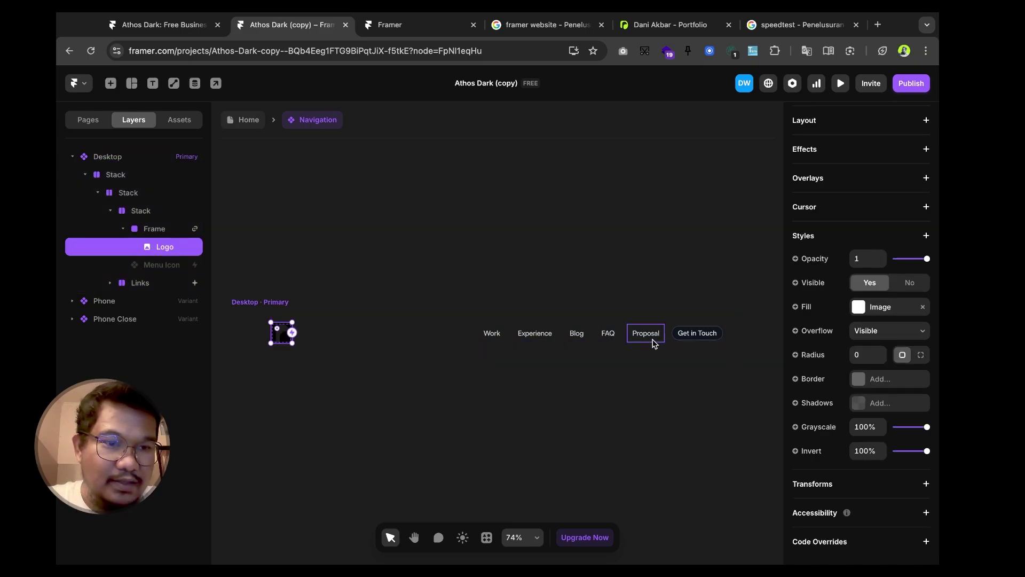
- Inspect the logo's image fill, size, position and style settings
click(861, 308)
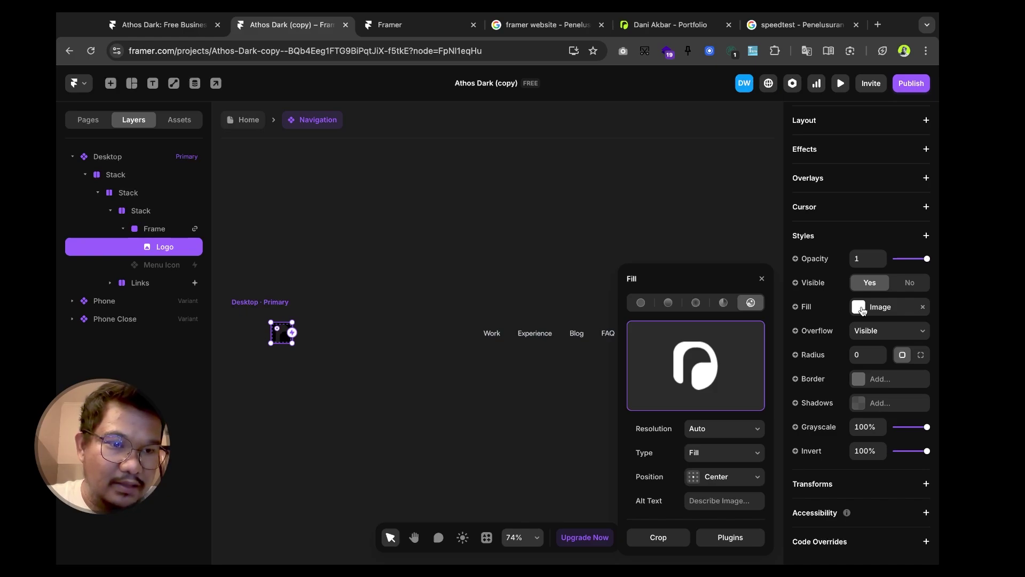
scroll(849, 262, up, 5)
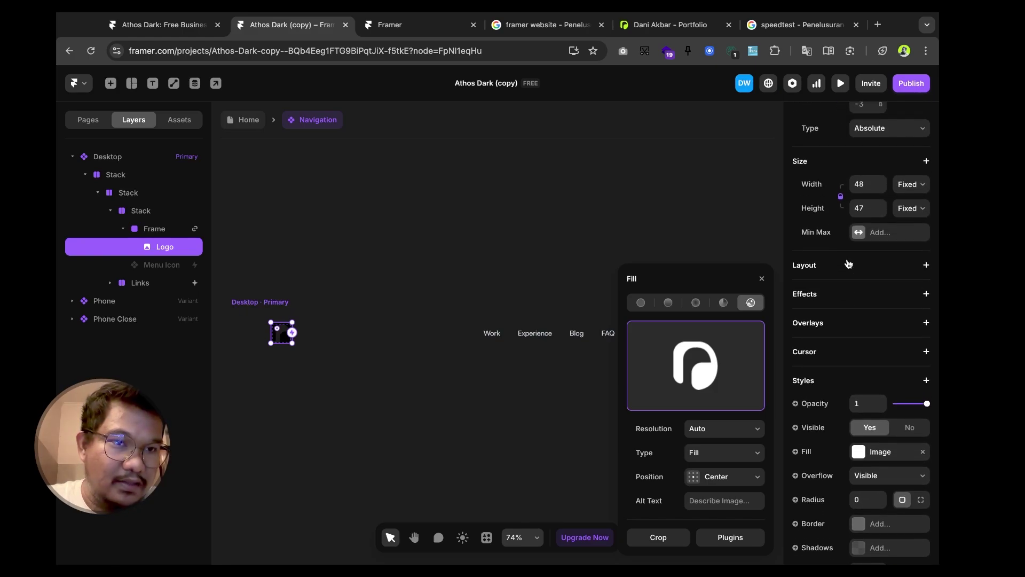
scroll(849, 263, up, 2)
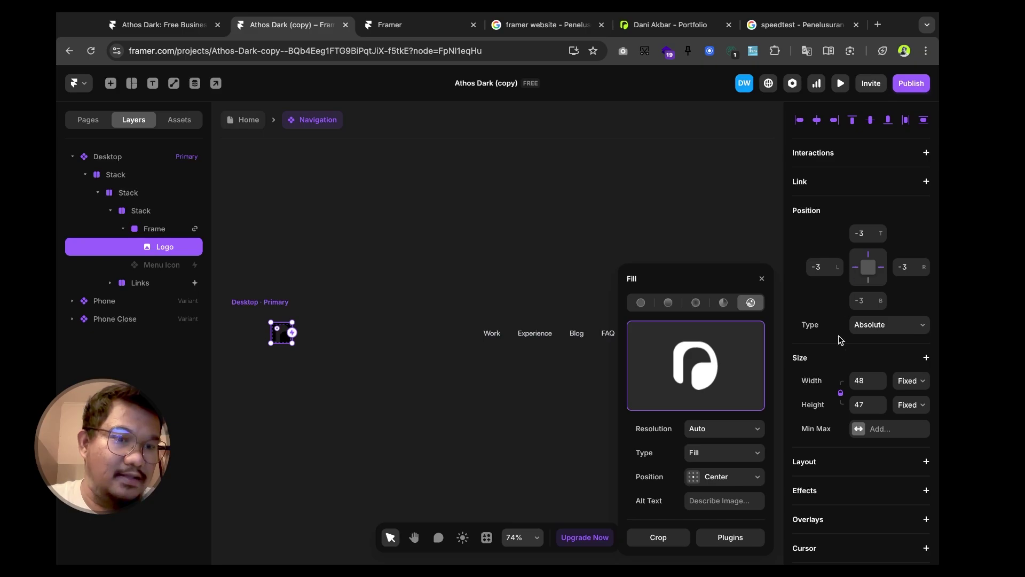
scroll(846, 299, down, 4)
scroll(840, 340, down, 3)
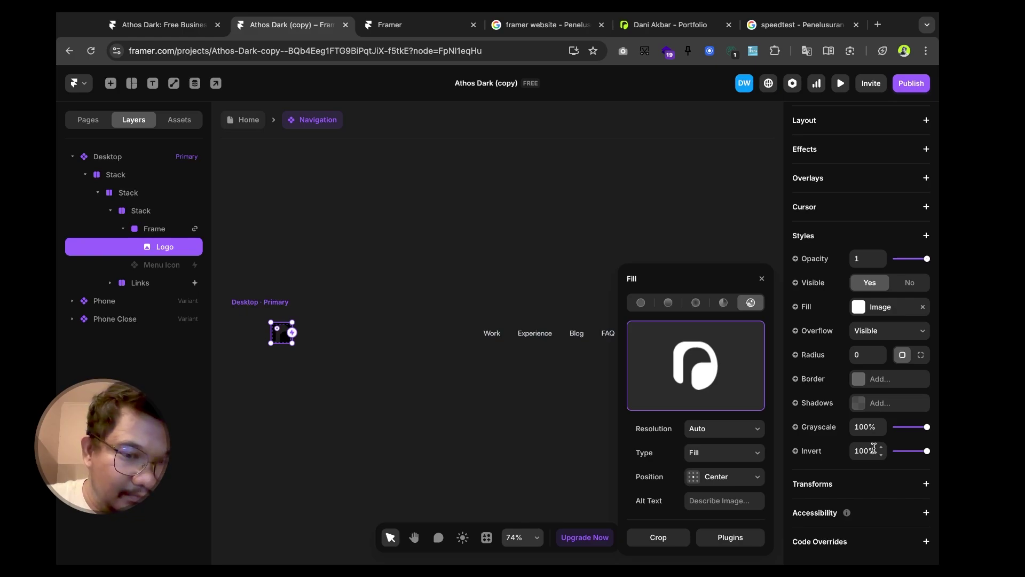
- Upload logo.png again as the logo's image fill
click(860, 309)
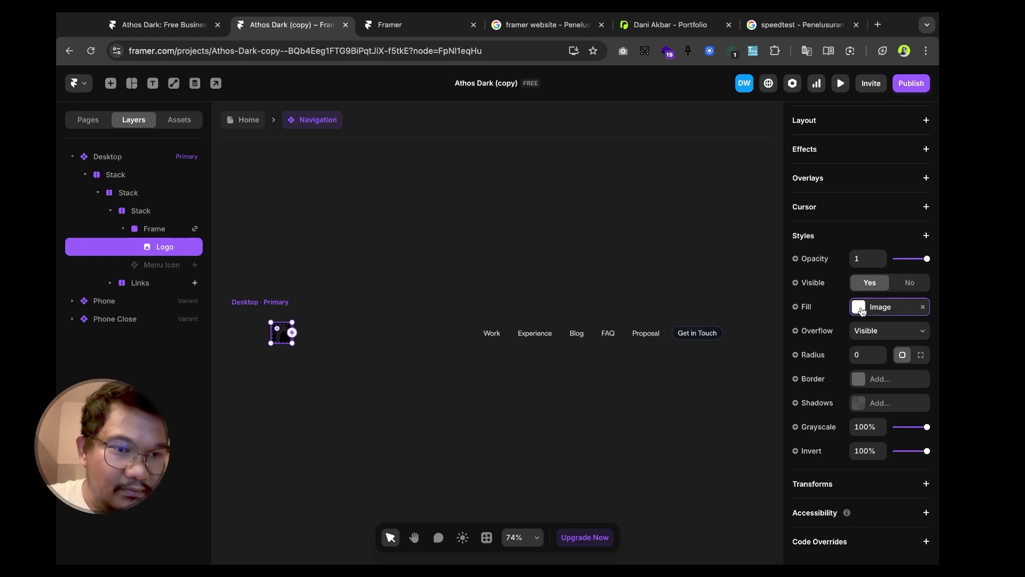
click(860, 309)
click(694, 363)
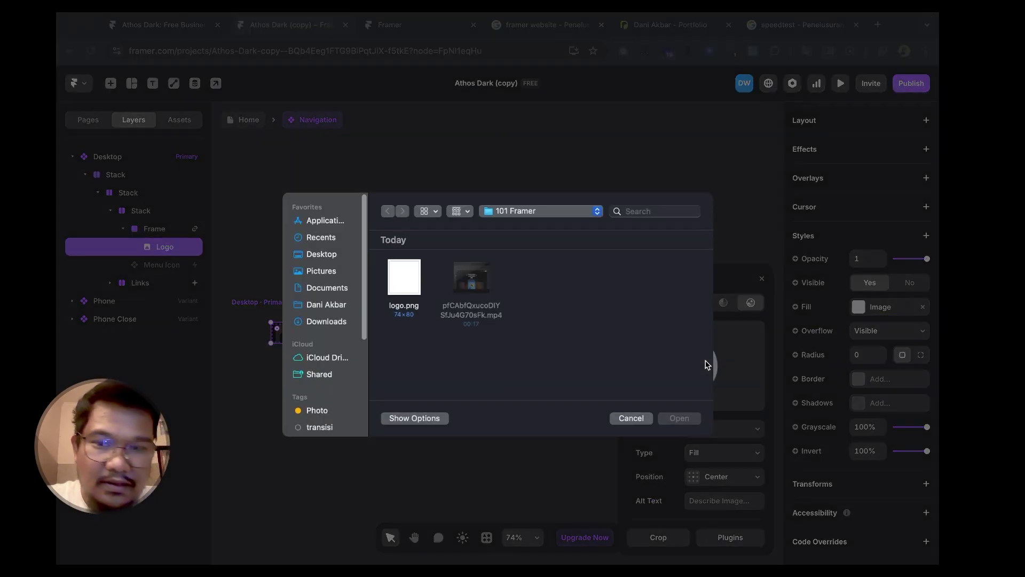
double_click(403, 278)
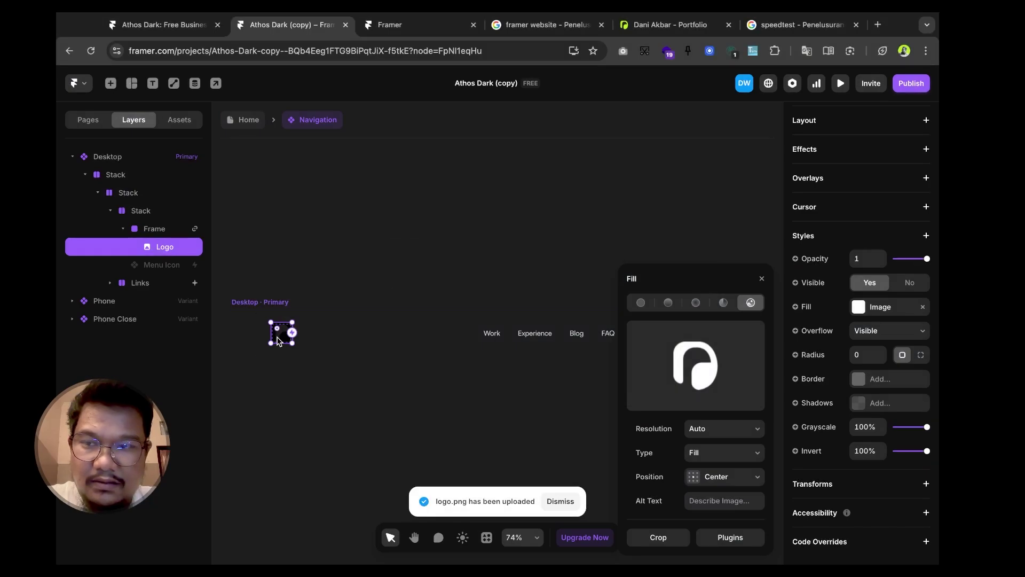
- Try to enlarge the logo in the Navigation component from its corners, and undo the resize
scroll(287, 331, up, 5)
scroll(287, 331, up, 5)
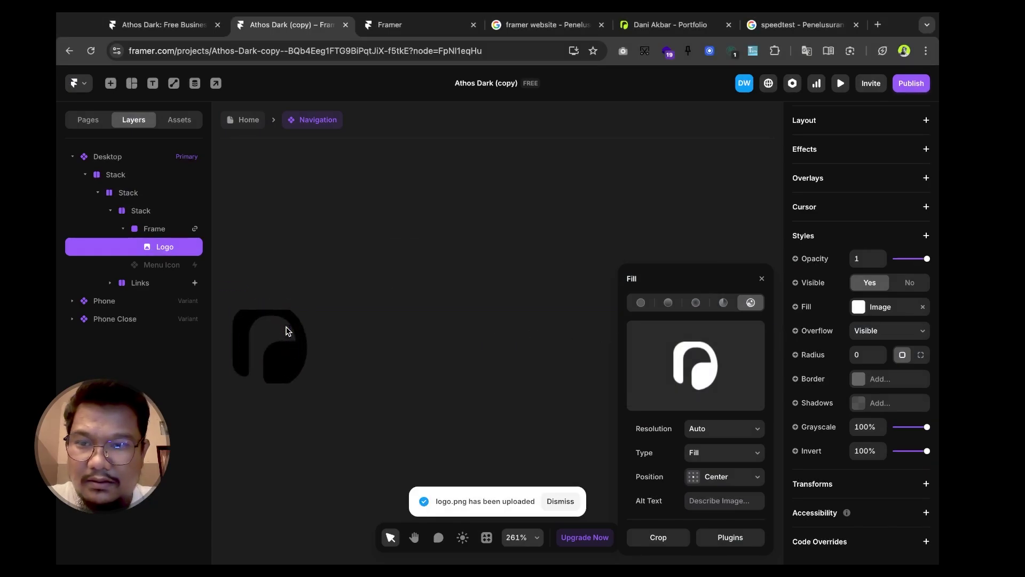
scroll(240, 332, up, 5)
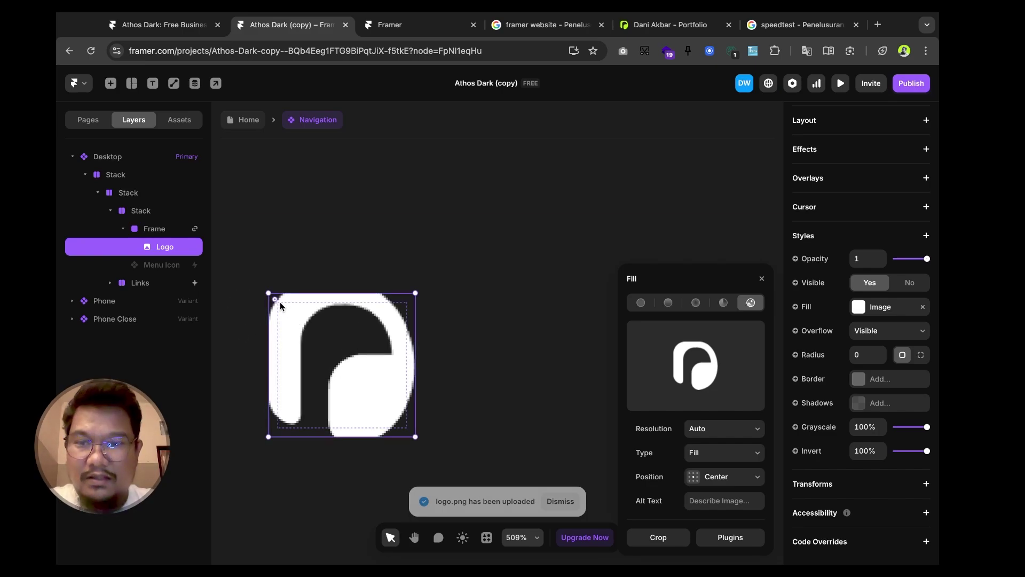
mouse_move(276, 300)
mouse_down()
mouse_move(289, 312)
mouse_move(265, 295)
mouse_up()
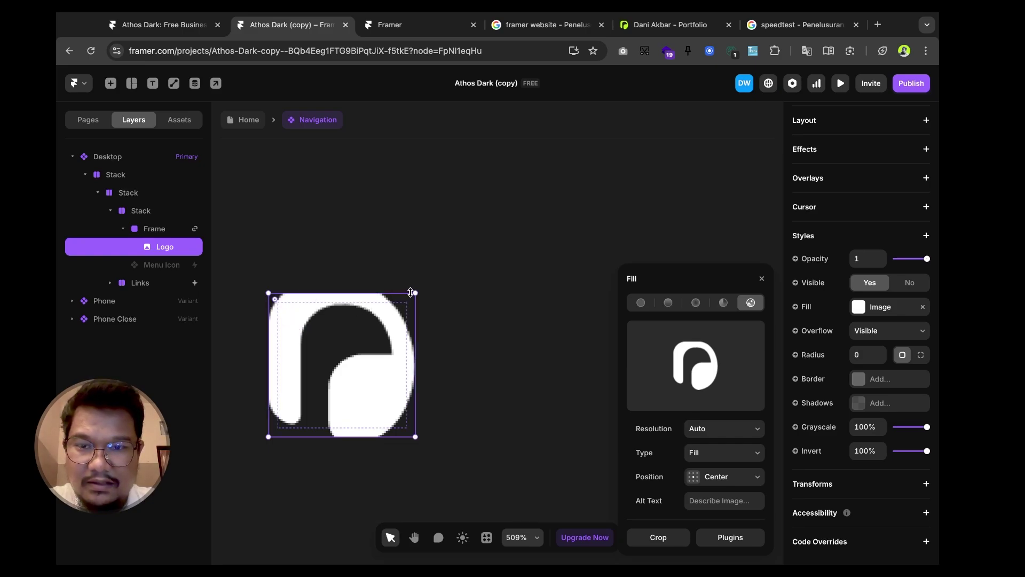
drag(415, 292, 439, 272)
key(ctrl+z)
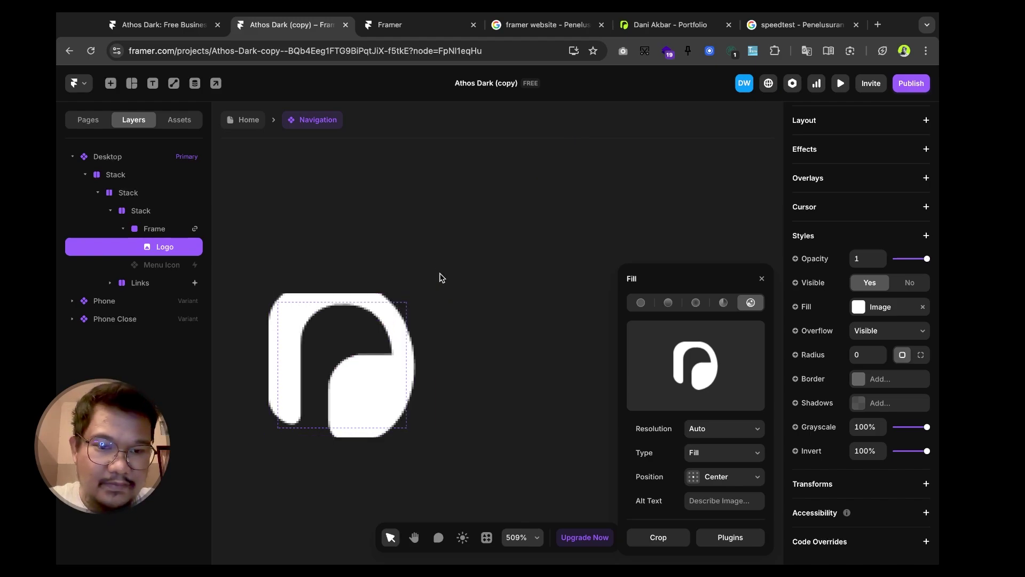
- Compare the Fit and Stretch types for the logo's image fill and keep Fit
click(719, 453)
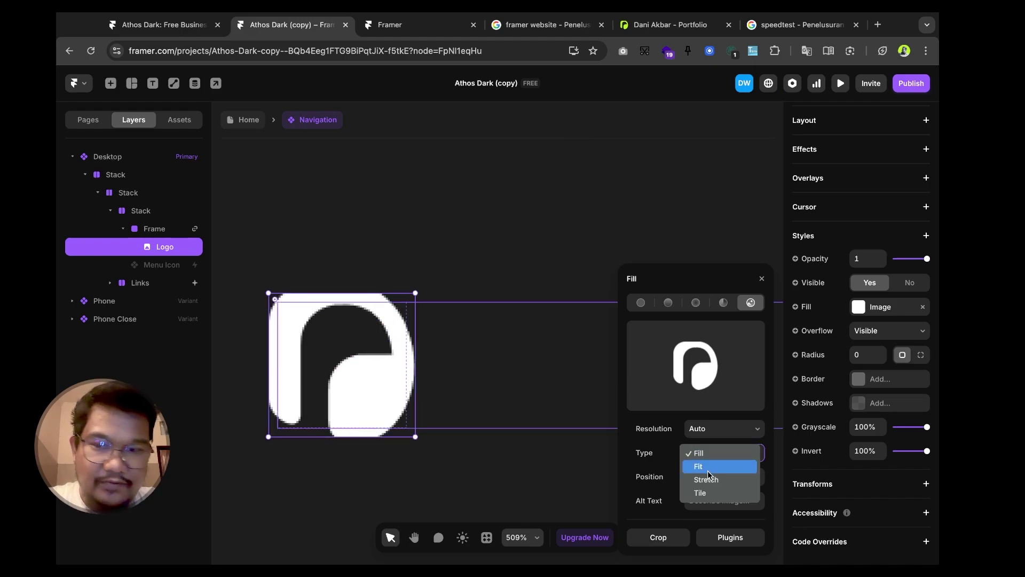
click(717, 454)
click(718, 453)
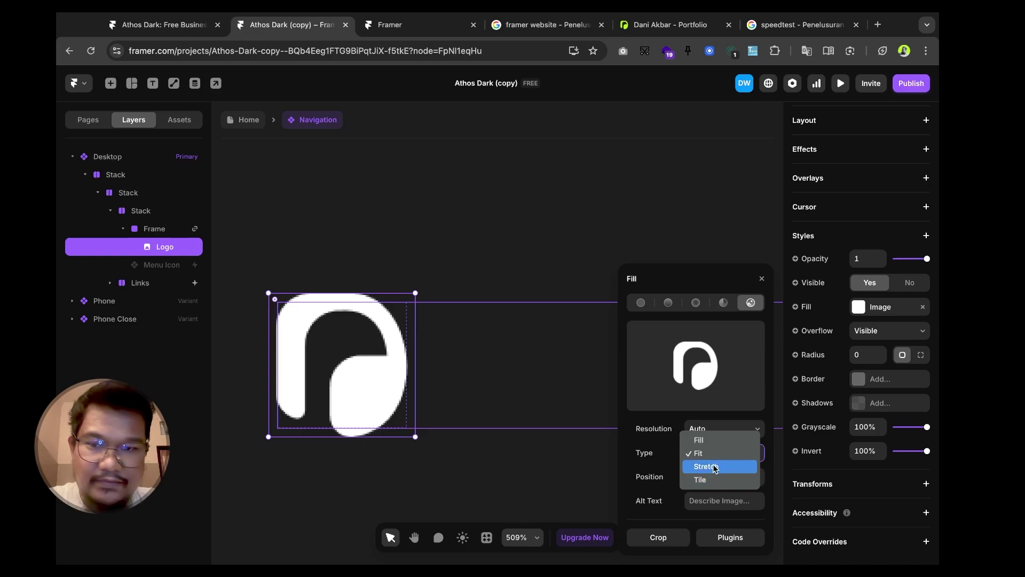
click(717, 466)
click(716, 454)
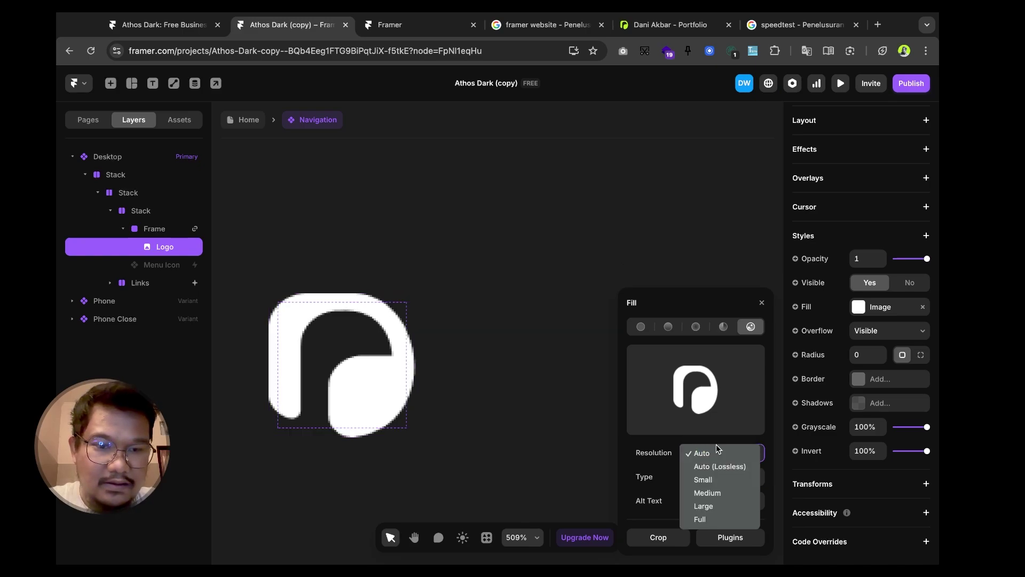
click(674, 449)
click(712, 474)
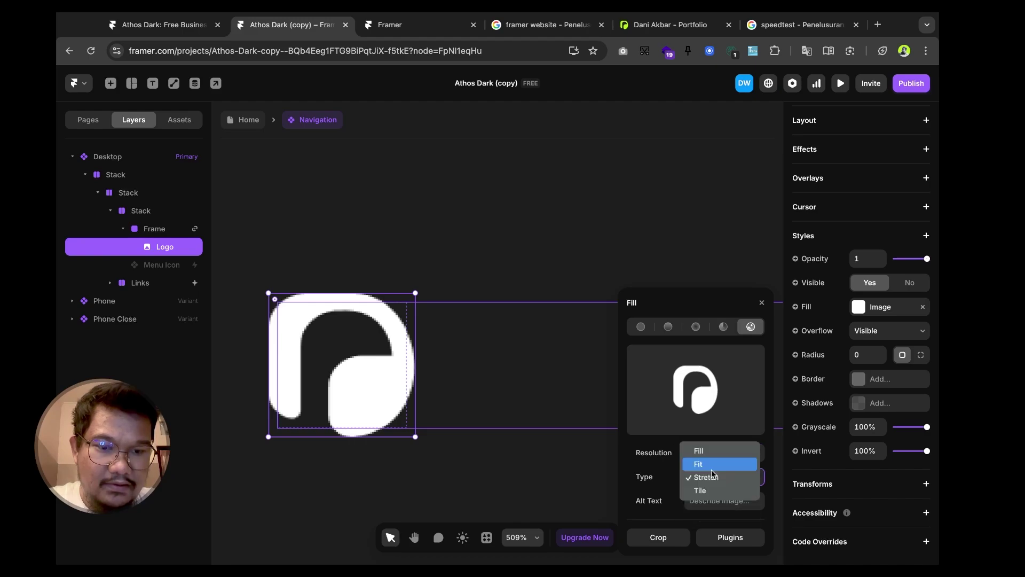
click(707, 469)
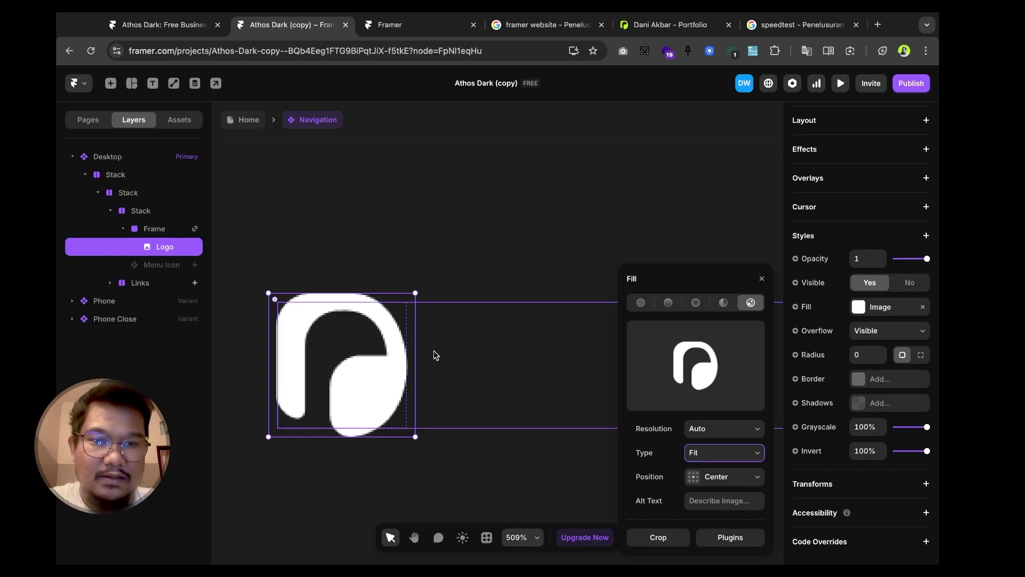
- Examine the fitted logo's edges and colour at several zoom levels in the Navigation component
scroll(434, 350, down, 5)
scroll(427, 361, down, 1)
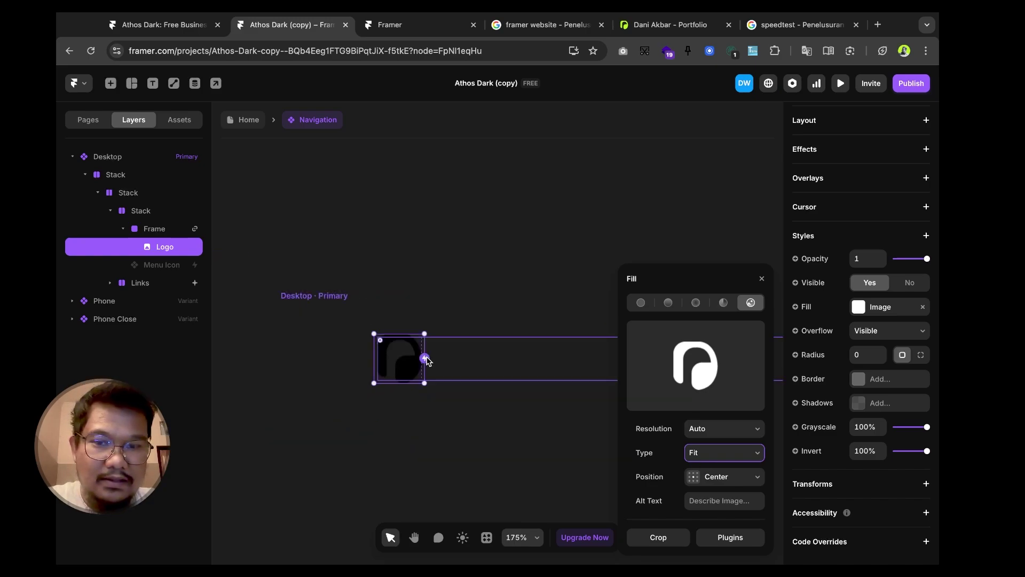
scroll(427, 361, up, 8)
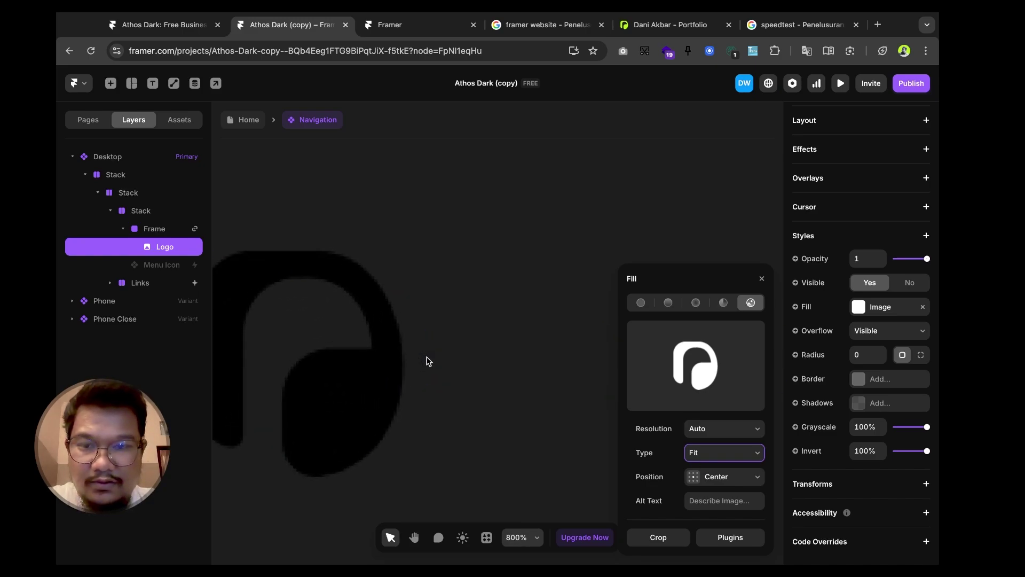
scroll(427, 361, down, 2)
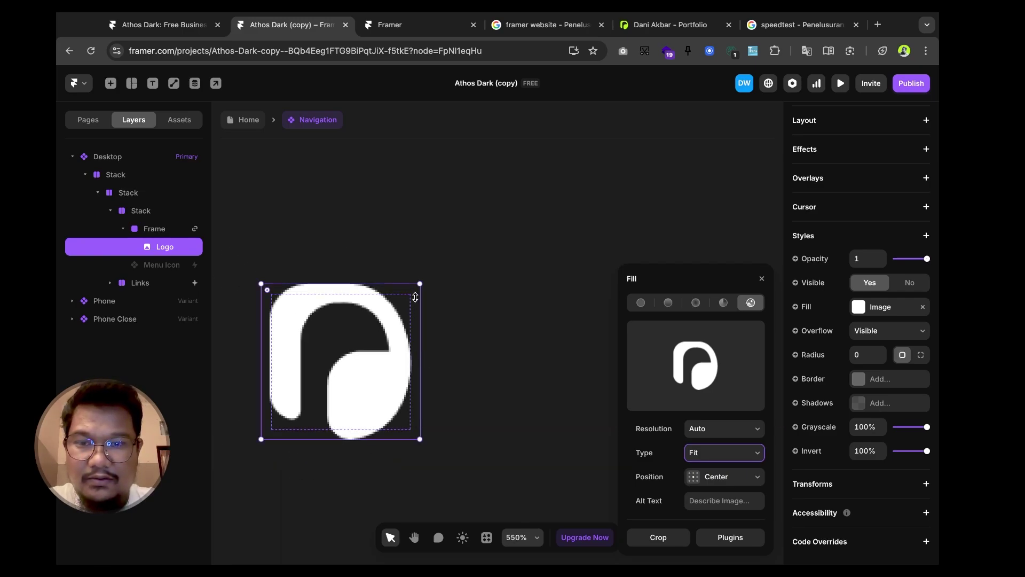
scroll(415, 335, down, 3)
scroll(414, 333, up, 4)
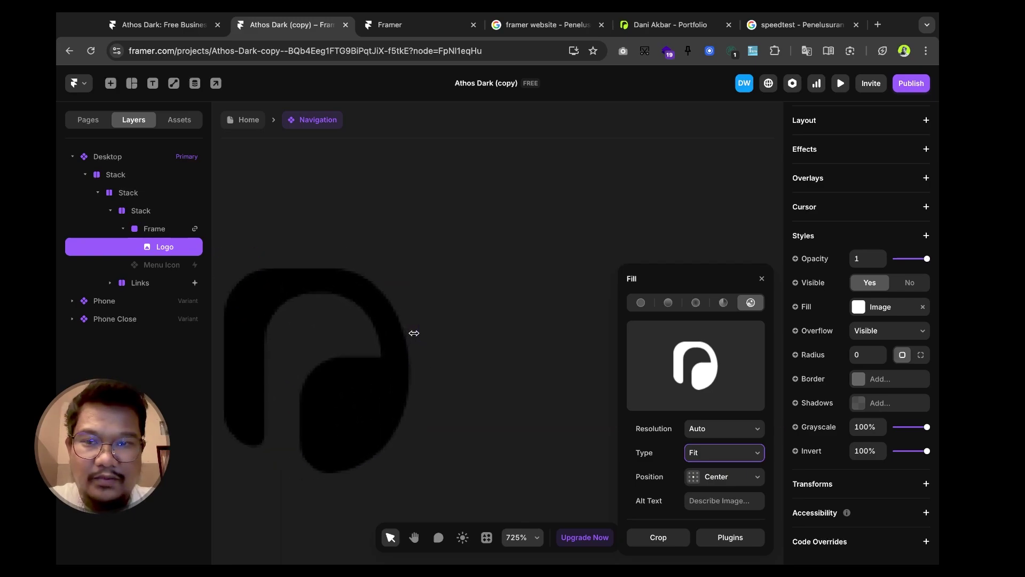
scroll(416, 337, down, 3)
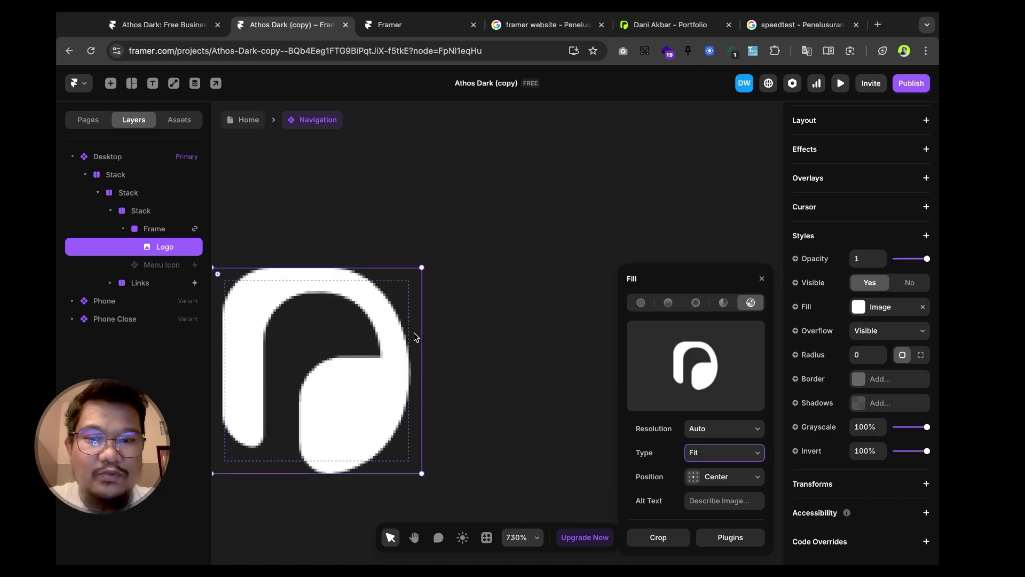
scroll(415, 337, up, 4)
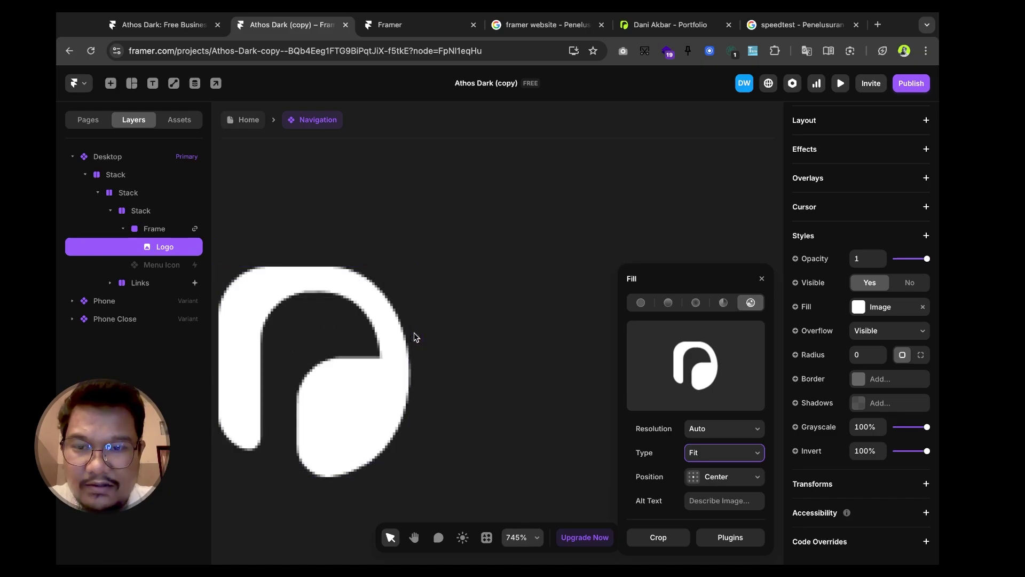
scroll(415, 336, down, 3)
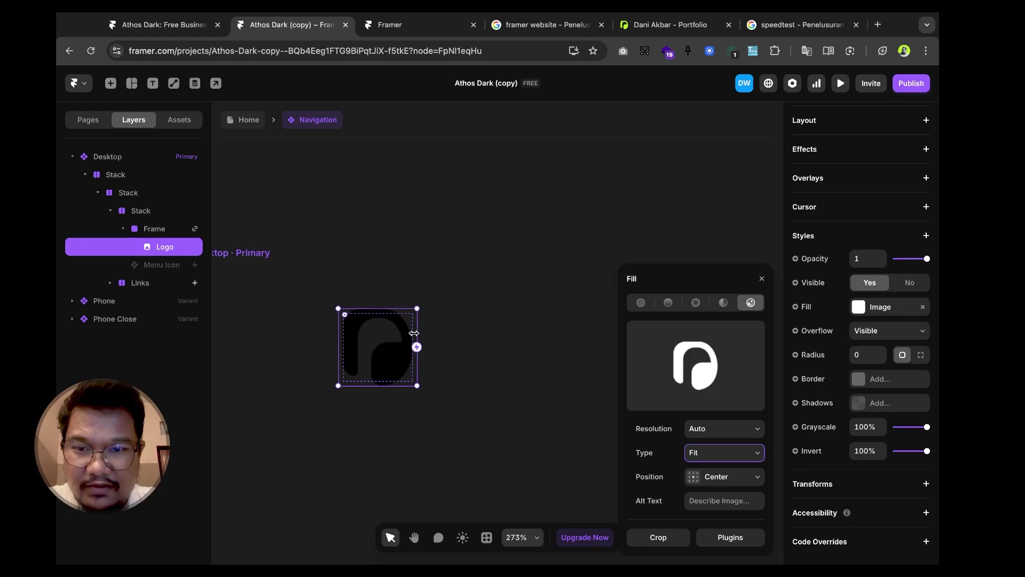
scroll(415, 336, down, 3)
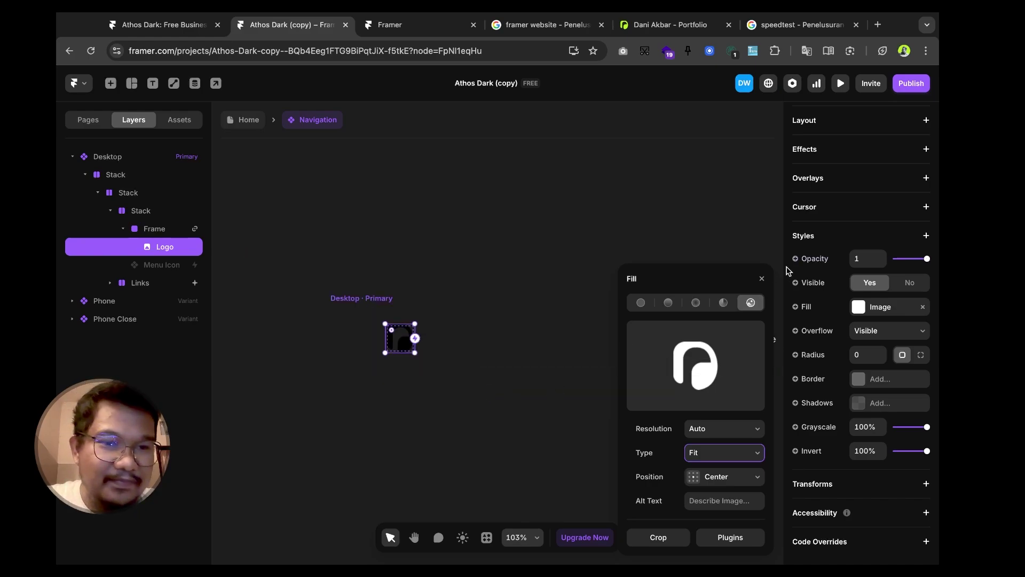
- Close the fill settings, return to the Home page and examine the logo in the desktop navigation bar
click(761, 278)
click(515, 395)
scroll(514, 396, right, 2)
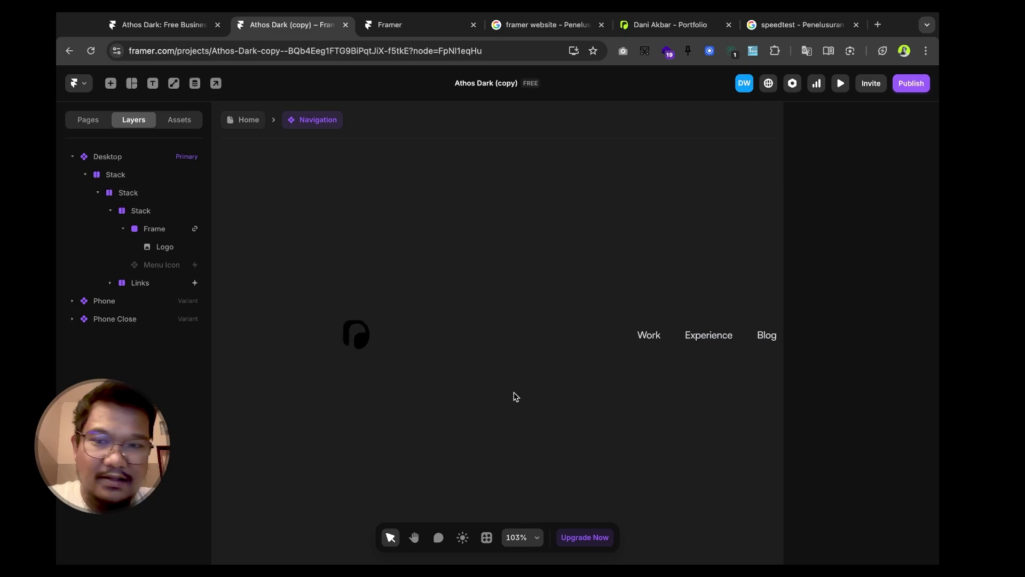
click(247, 121)
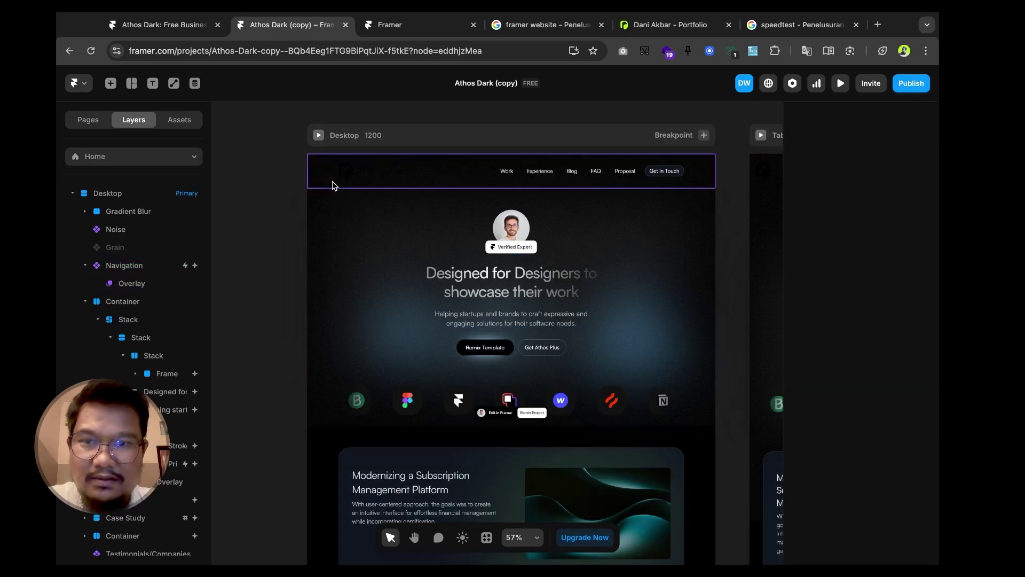
scroll(336, 181, up, 10)
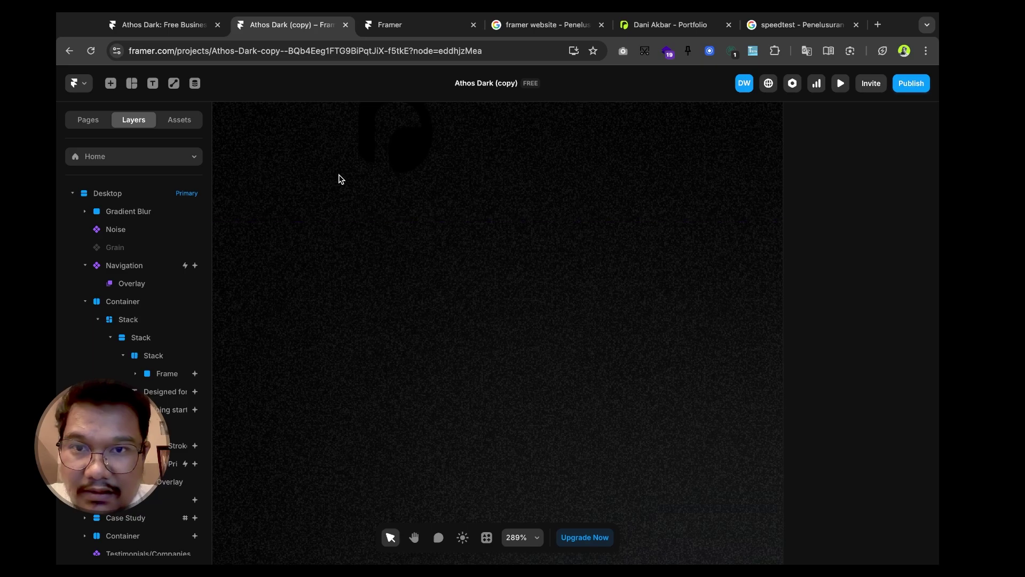
scroll(419, 174, up, 3)
scroll(430, 224, down, 8)
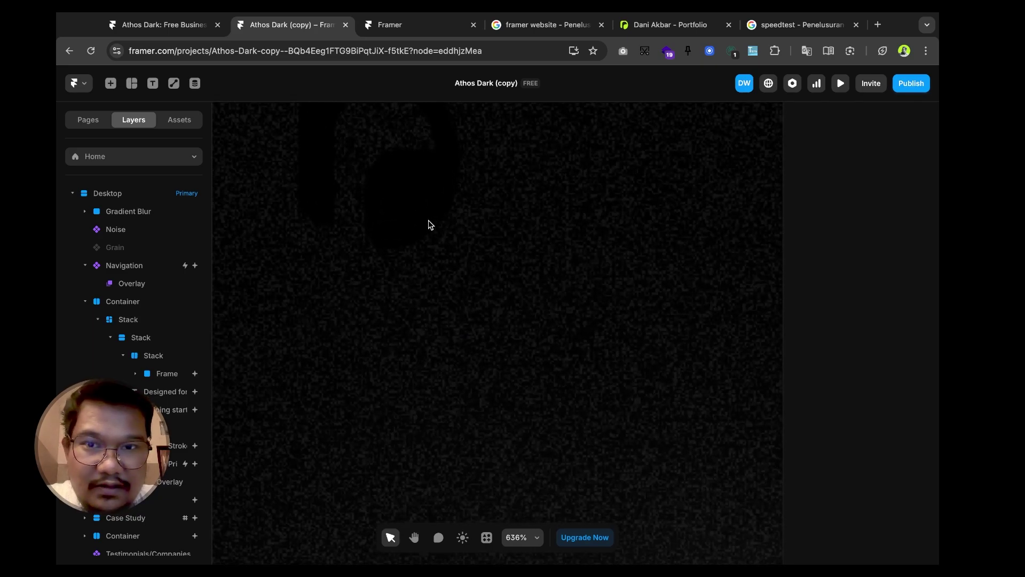
scroll(430, 224, down, 5)
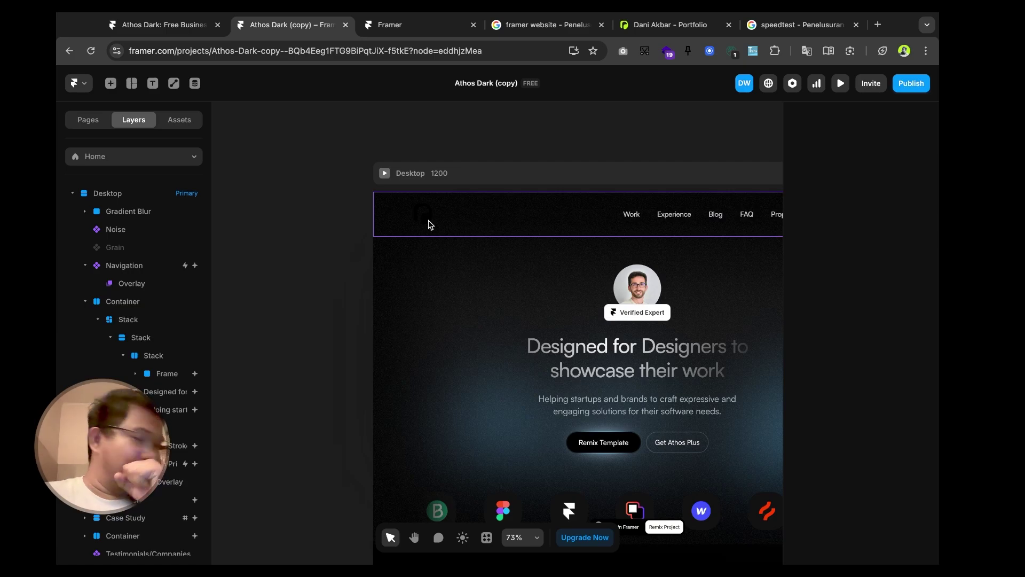
scroll(519, 286, down, 3)
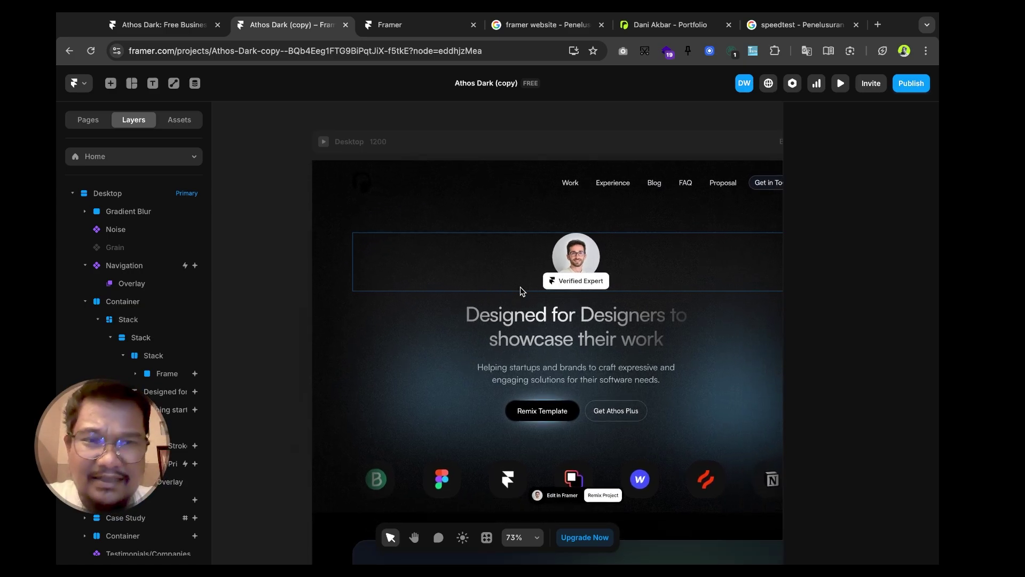
scroll(520, 286, down, 2)
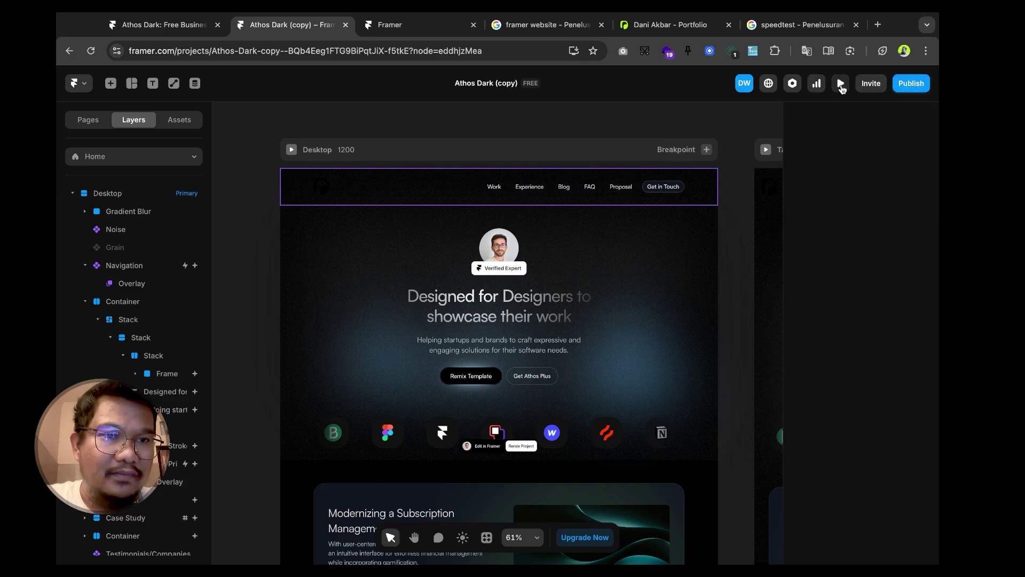
- Preview the Home page, review the logo and all sections down to the footer, and return to the editor
click(840, 84)
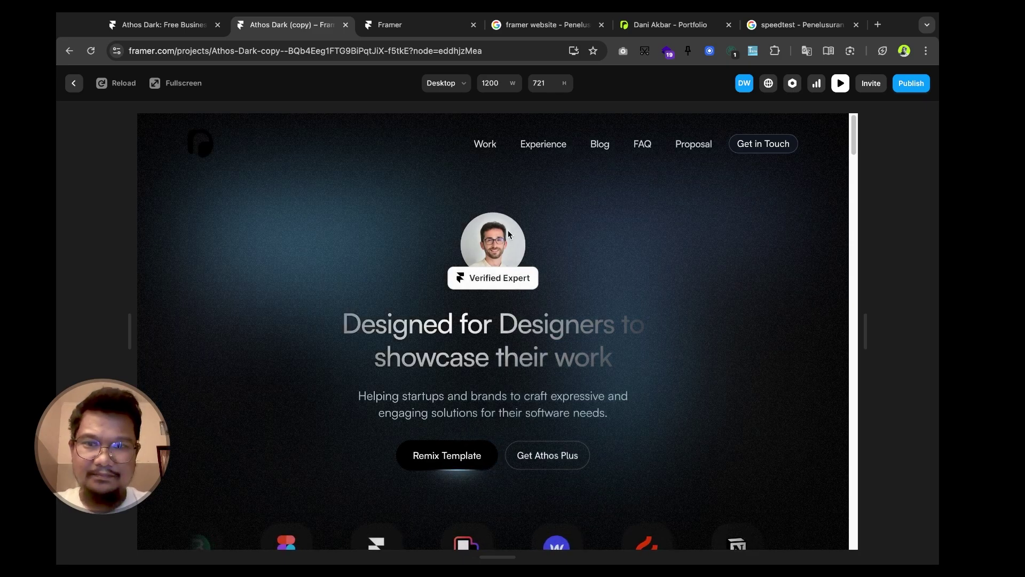
scroll(545, 305, down, 2)
scroll(545, 305, up, 2)
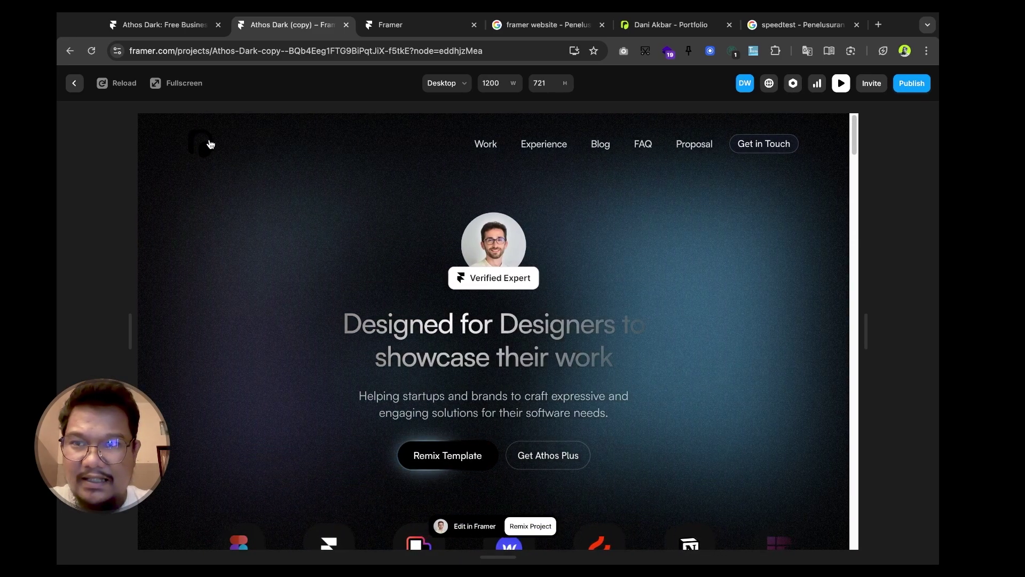
scroll(485, 256, down, 7)
scroll(485, 255, down, 10)
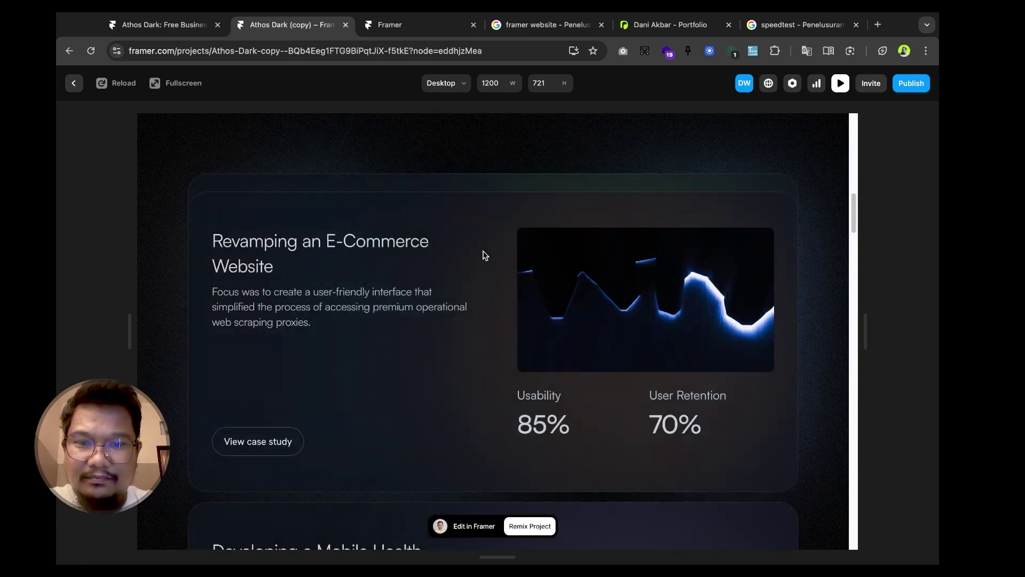
scroll(484, 255, down, 15)
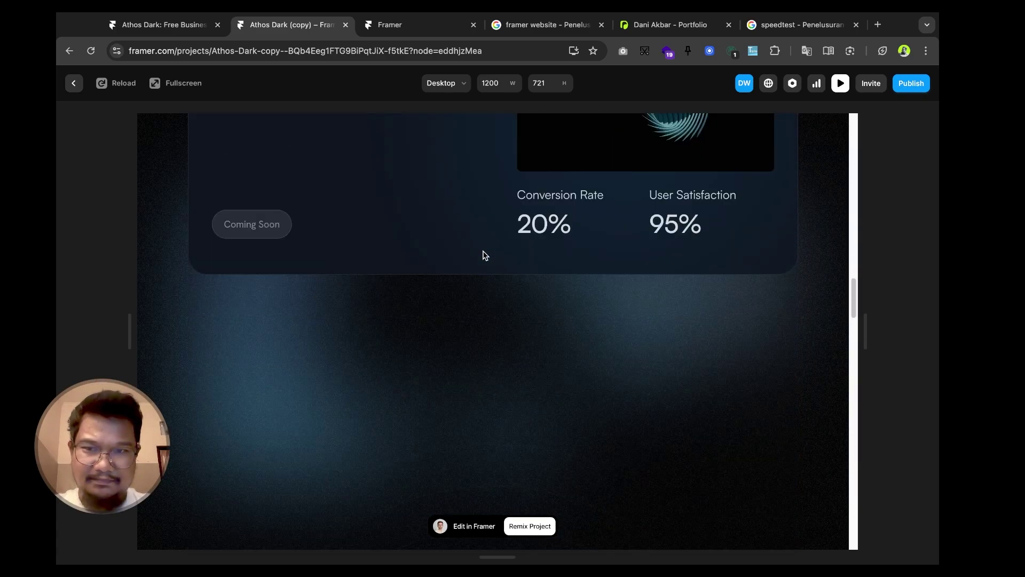
scroll(485, 255, down, 15)
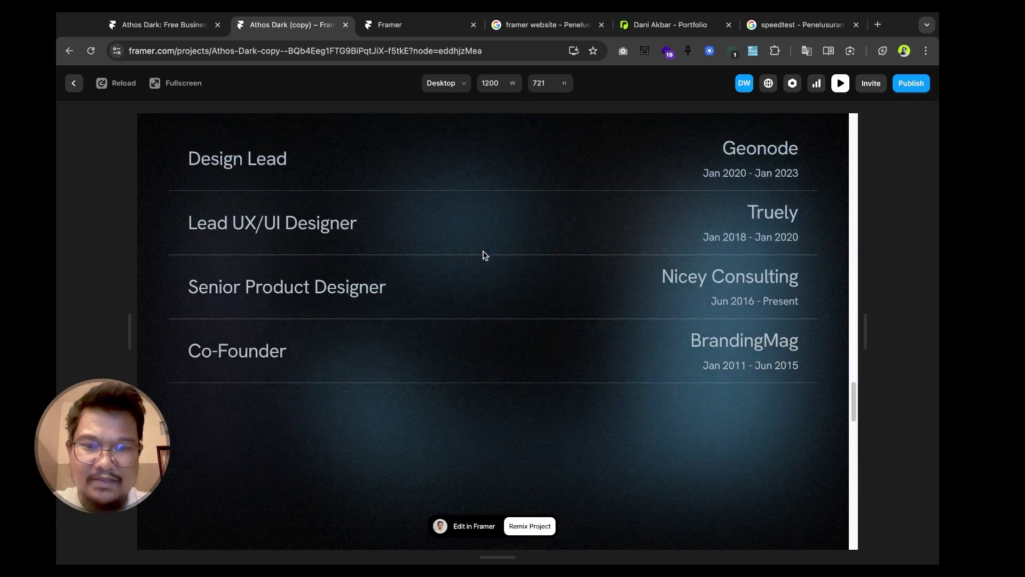
scroll(485, 255, down, 5)
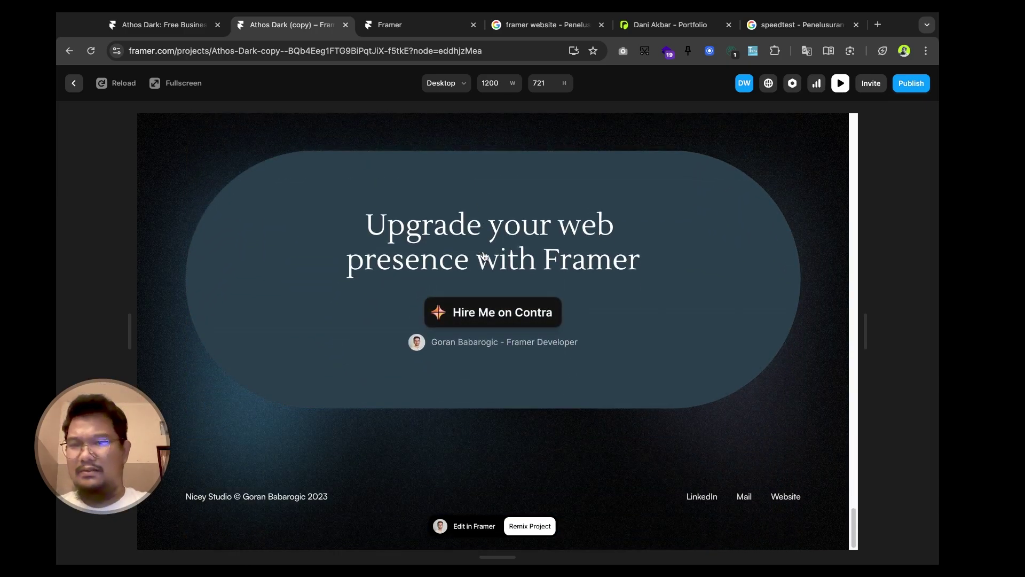
scroll(485, 256, up, 20)
scroll(485, 255, up, 8)
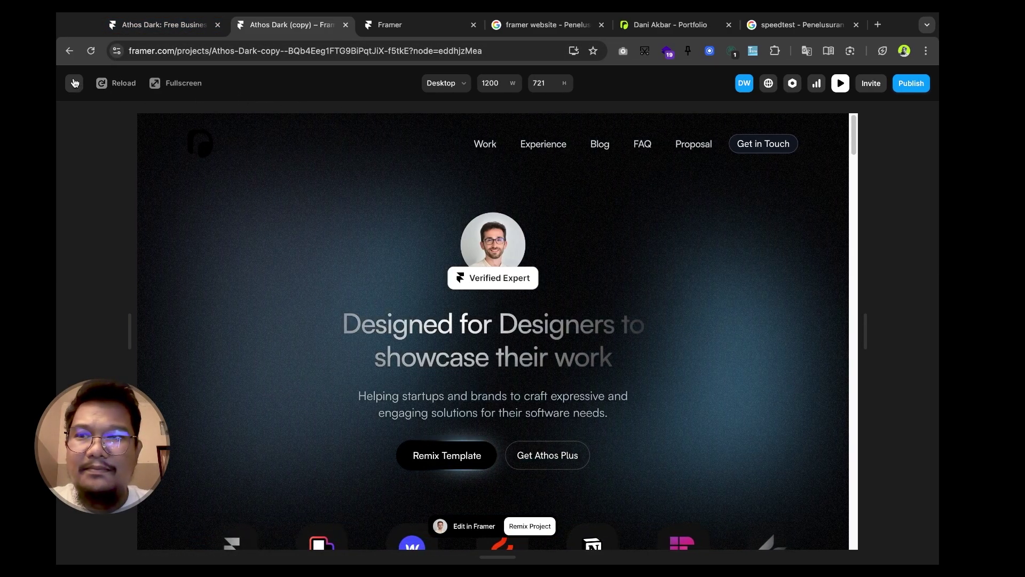
key(Escape)
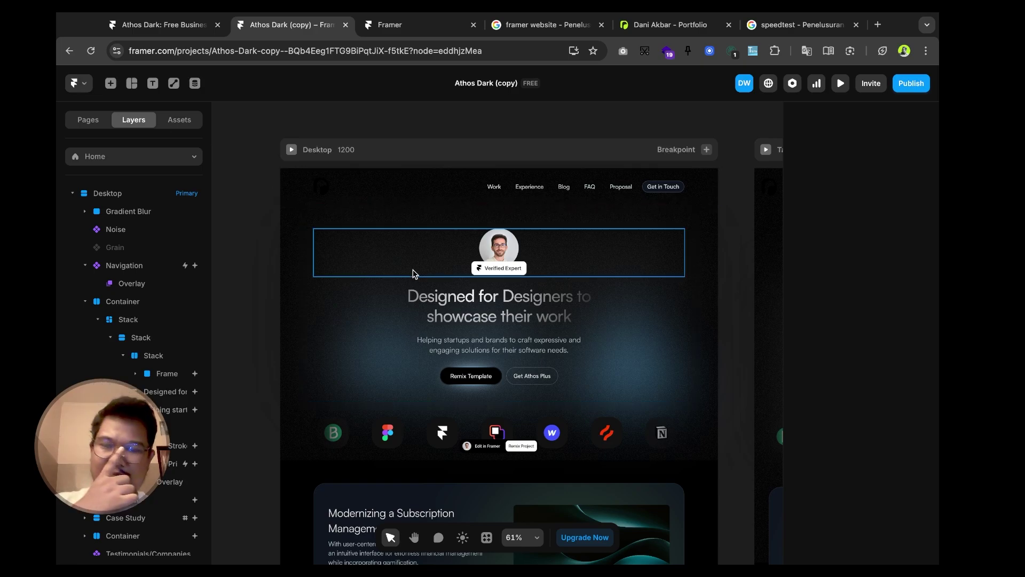
- Open the Navigation component, replace the logo's image fill with logo.svg and check the uploaded logo up close
double_click(359, 203)
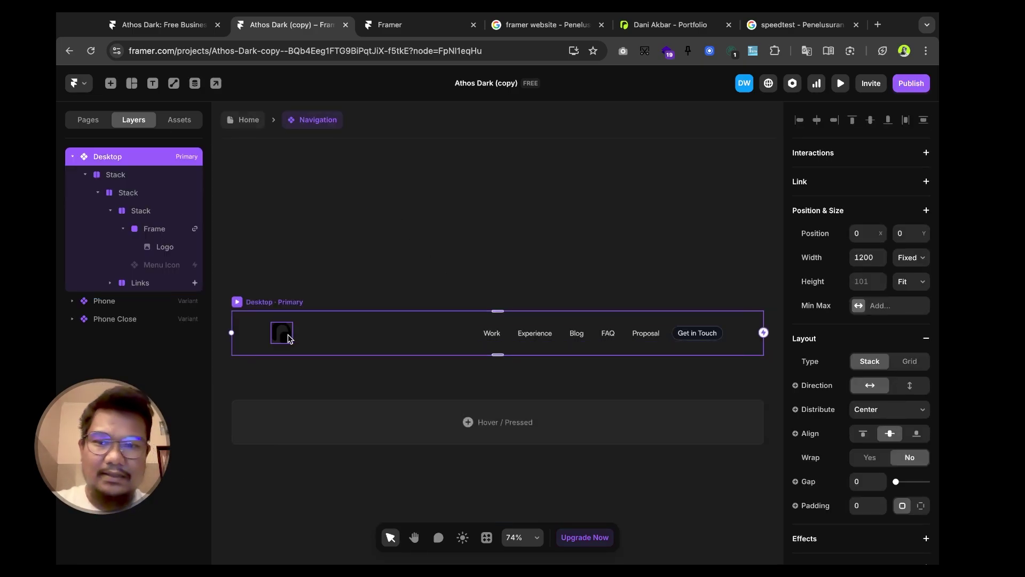
drag(281, 333, 289, 336)
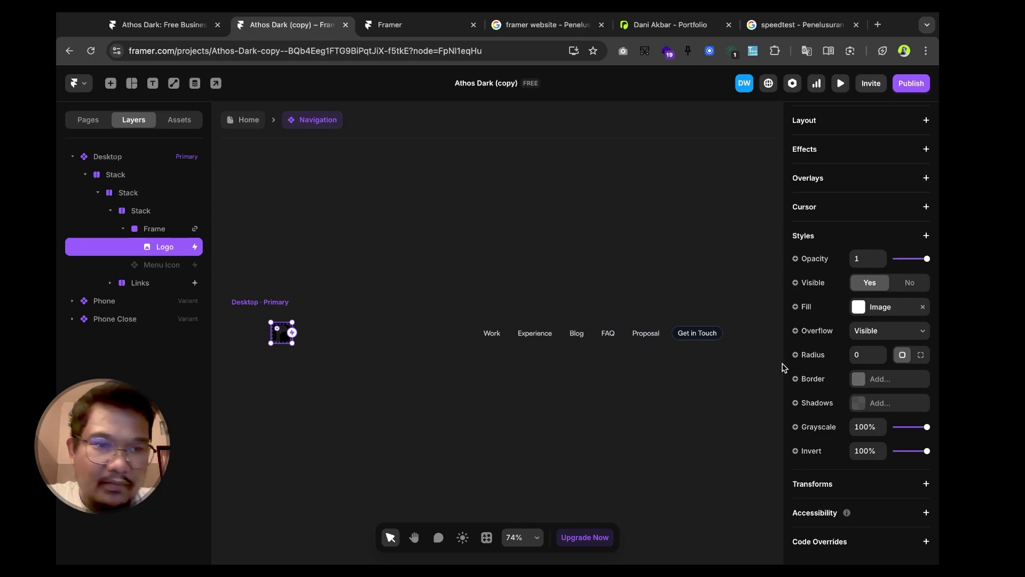
click(858, 307)
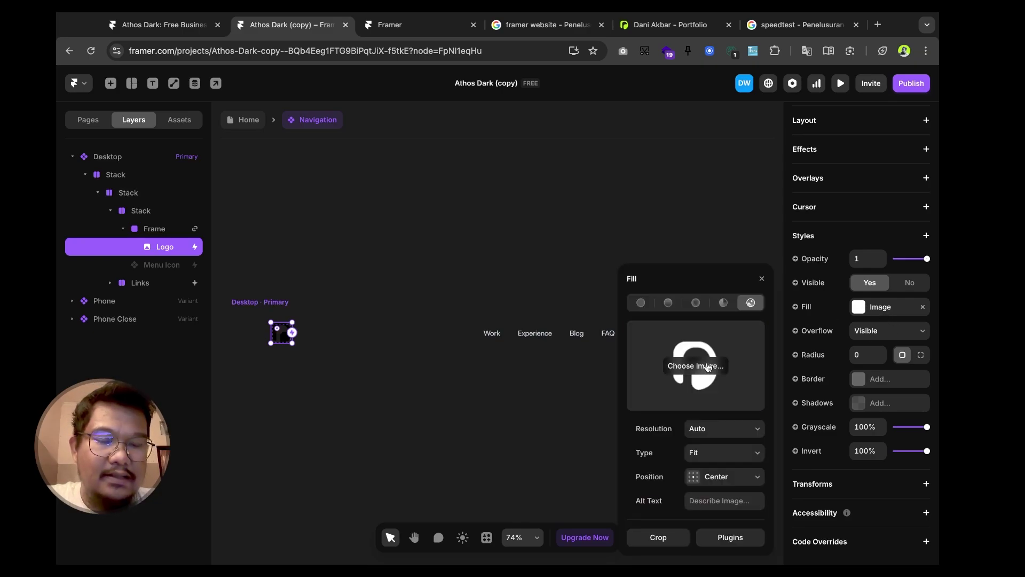
click(696, 366)
double_click(471, 287)
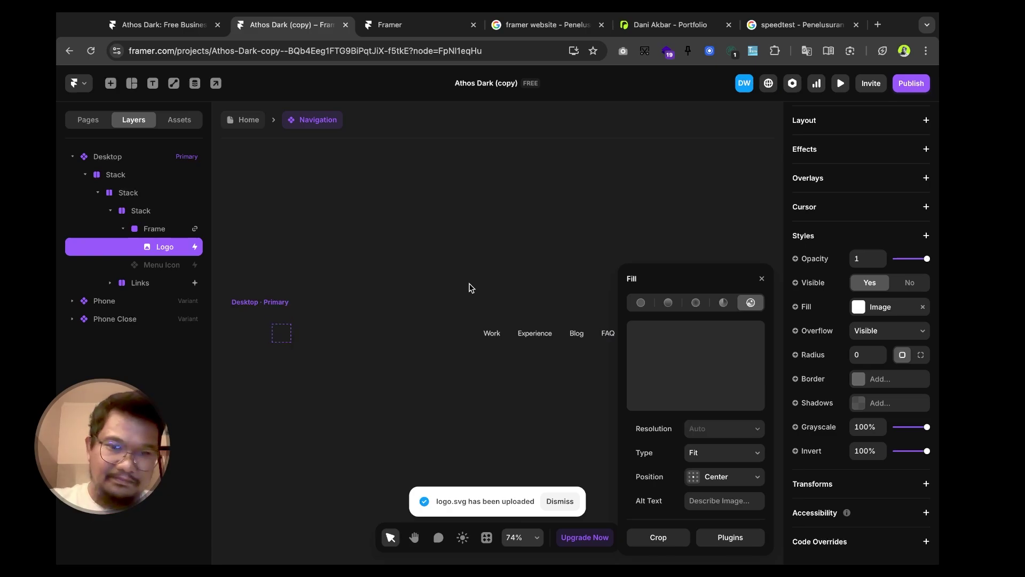
click(387, 390)
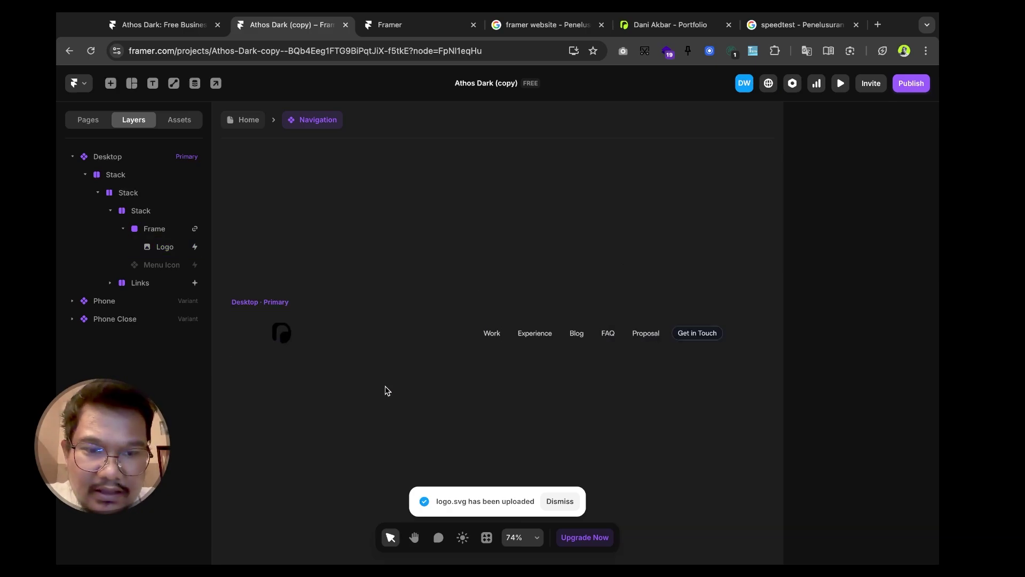
scroll(281, 337, up, 5)
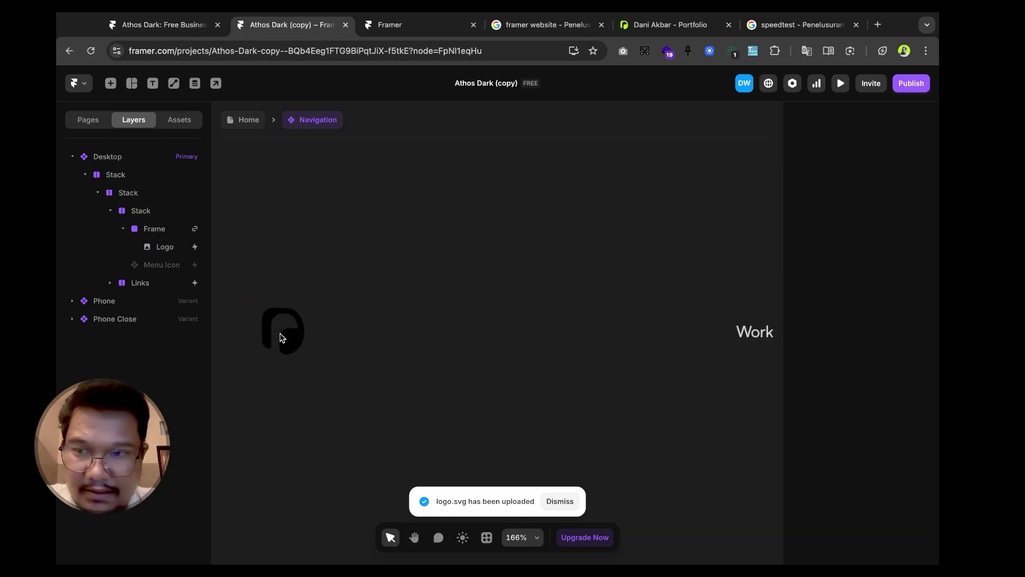
scroll(282, 337, down, 3)
click(282, 333)
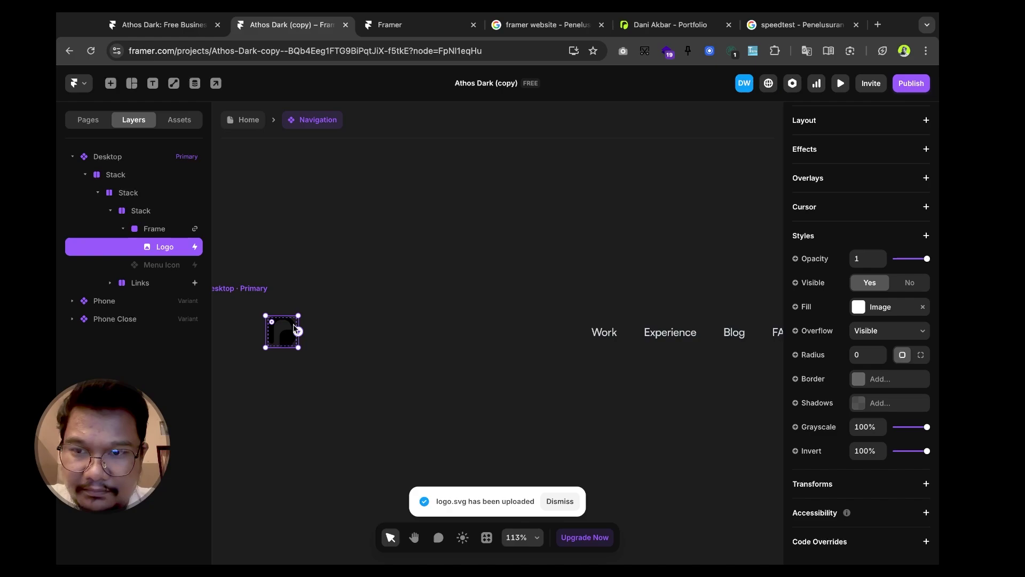
- Inspect the Background variable linked to the Desktop navigation variant's fill
click(251, 289)
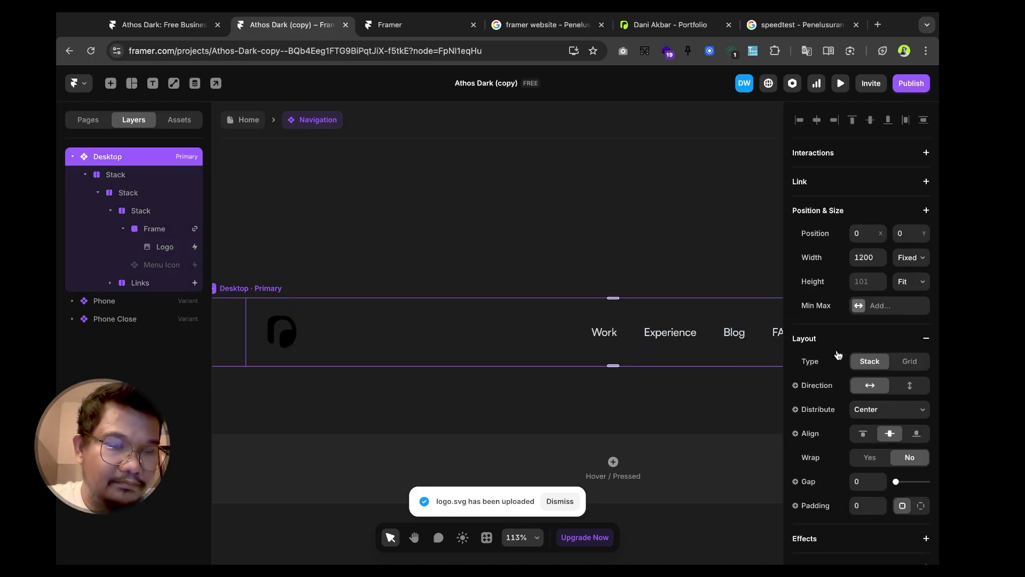
scroll(835, 355, down, 8)
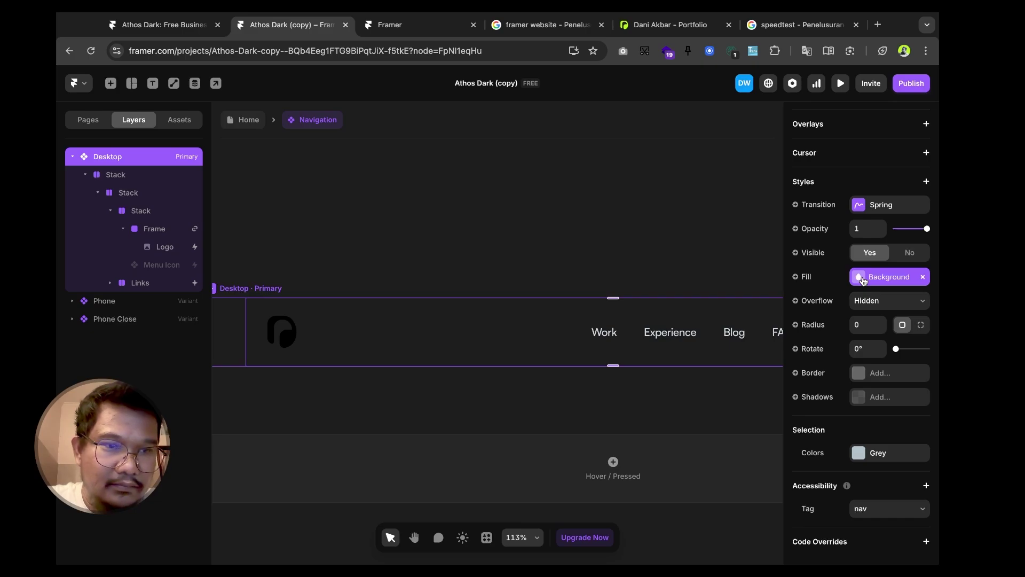
click(862, 277)
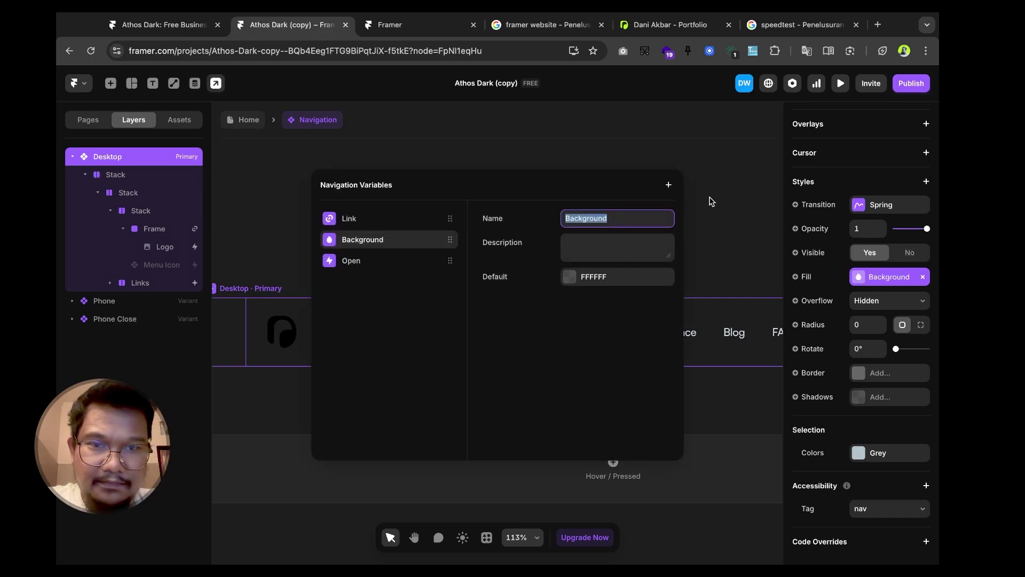
click(721, 183)
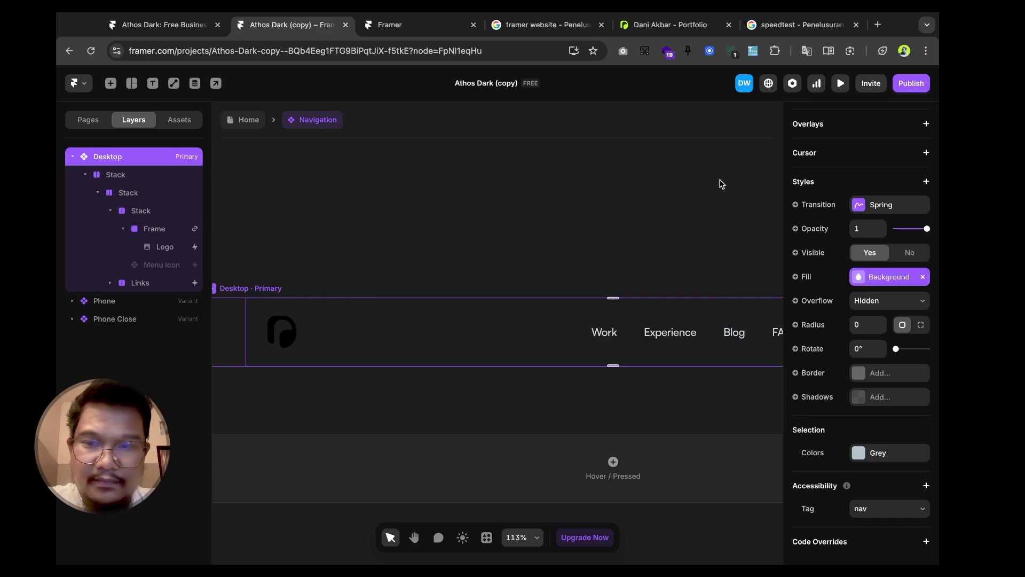
- Restore the template's original logo image and examine its fill, position, size and overflow settings, keeping Overflow at Visible
click(289, 333)
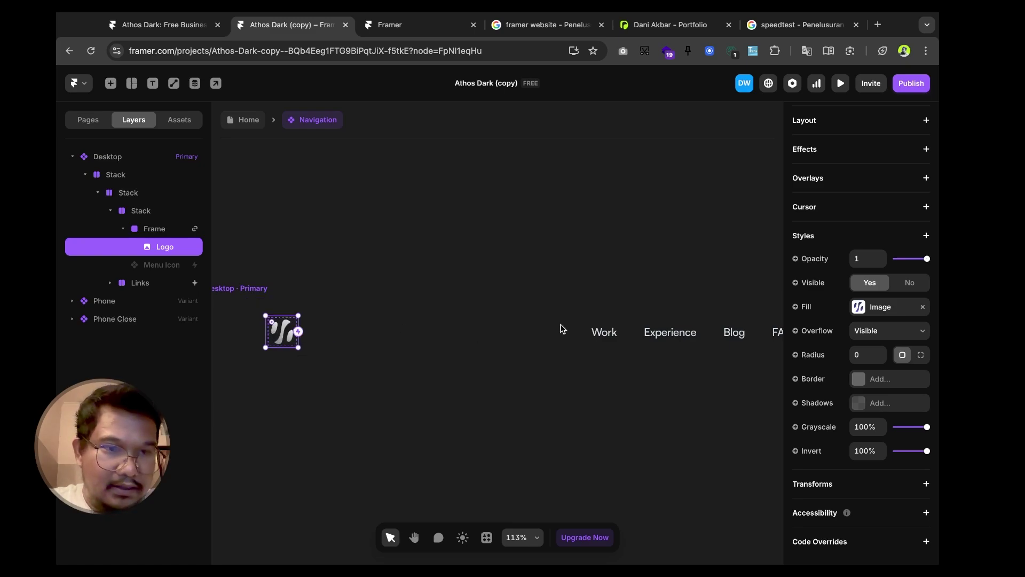
click(857, 308)
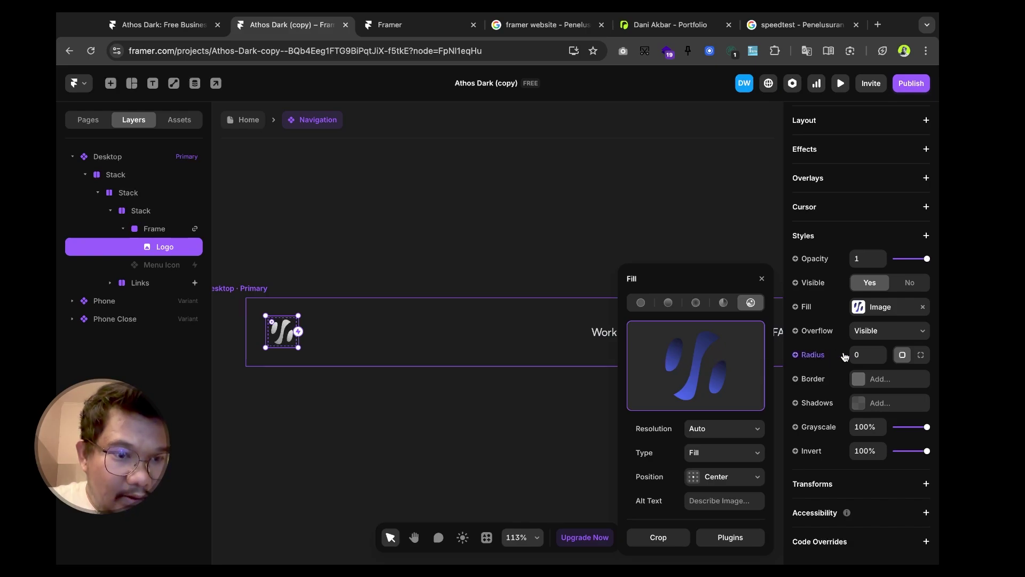
scroll(844, 356, up, 2)
scroll(844, 357, up, 8)
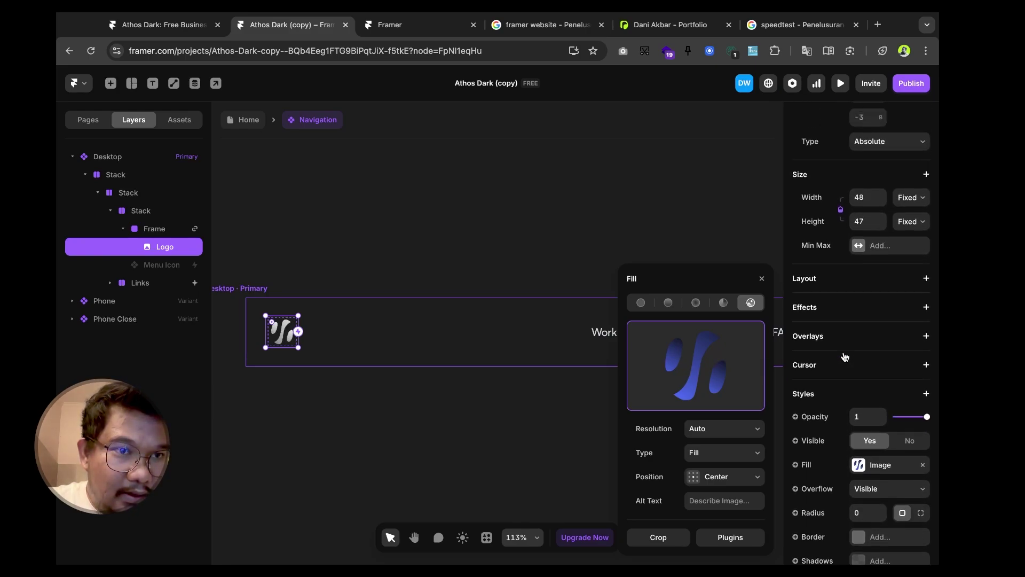
scroll(844, 356, up, 3)
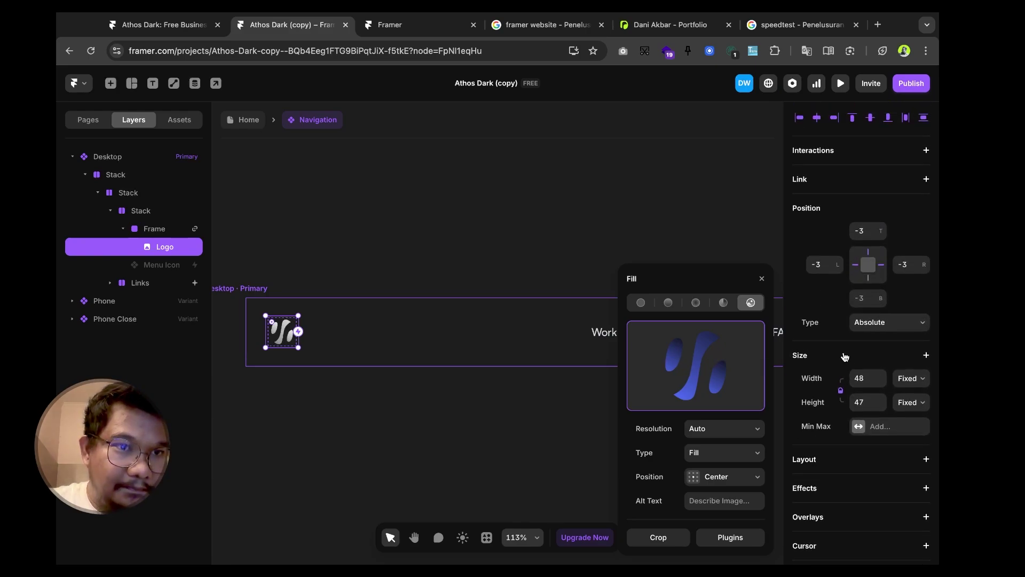
scroll(845, 356, down, 7)
scroll(845, 356, down, 5)
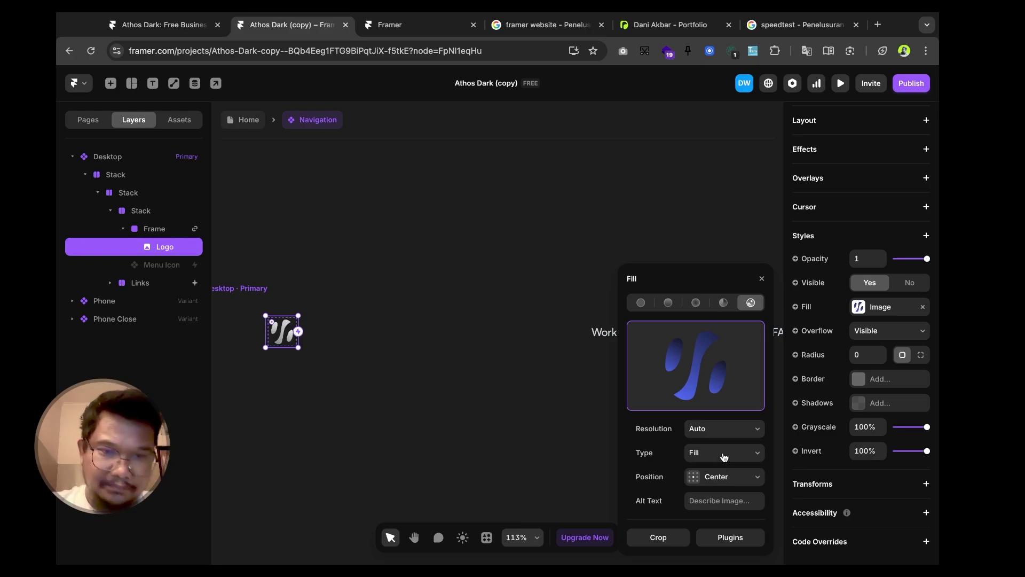
click(642, 305)
click(752, 203)
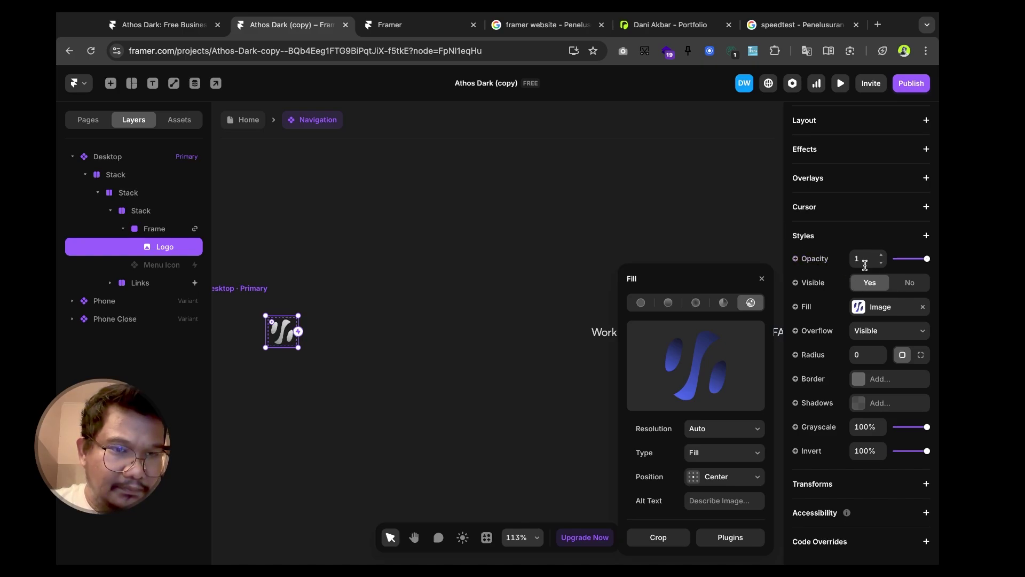
click(883, 333)
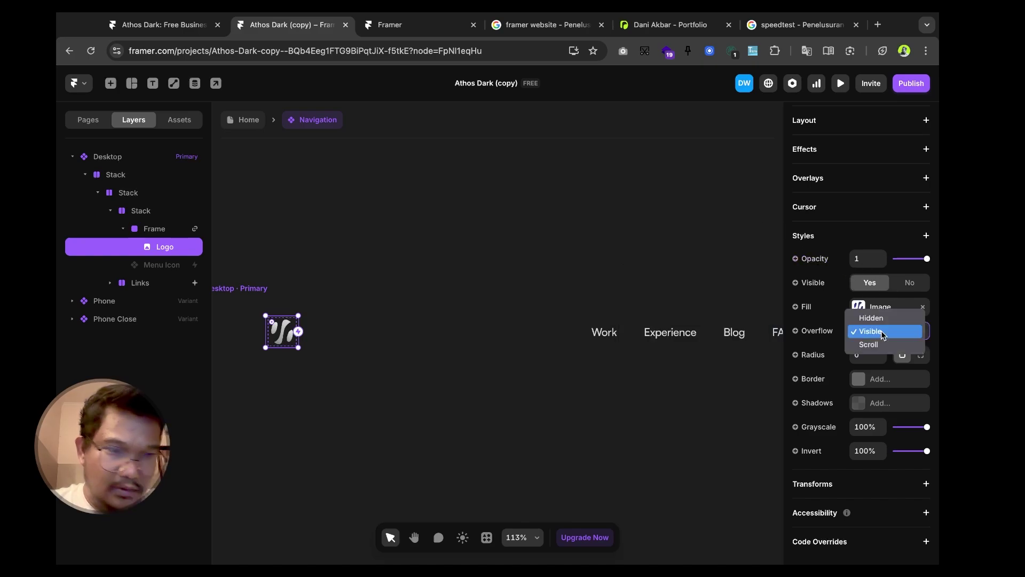
click(883, 333)
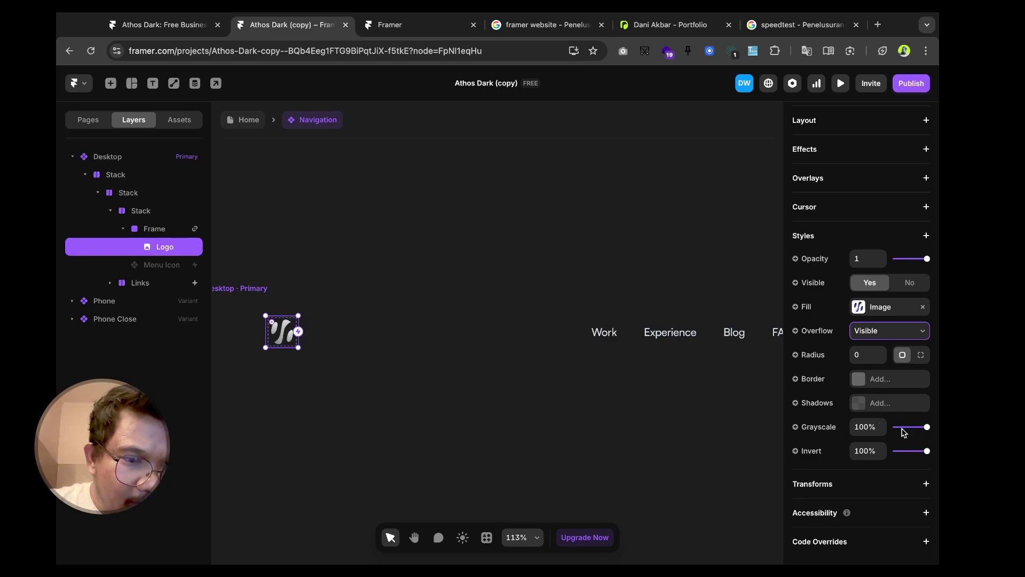
- Set both the grayscale and the invert of the Logo layer in the desktop navigation to 0%
drag(927, 429, 897, 453)
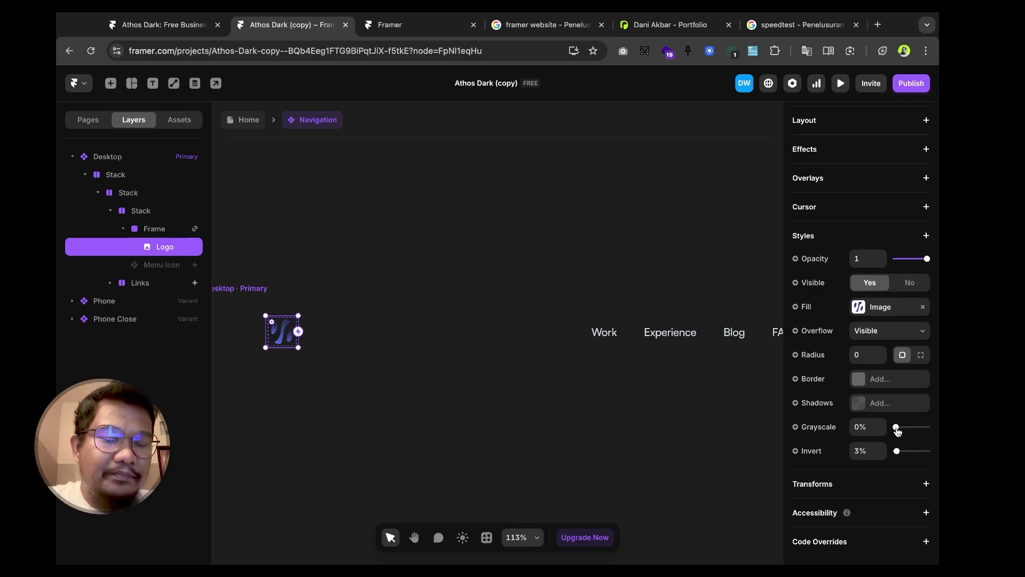
mouse_move(897, 431)
mouse_down()
mouse_move(937, 431)
mouse_move(892, 434)
mouse_up()
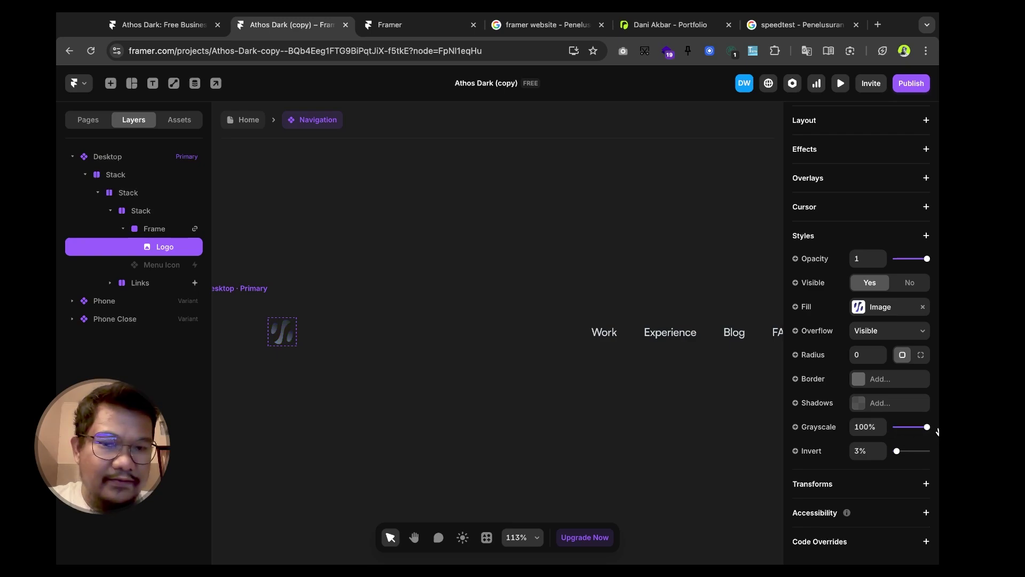
drag(937, 431, 878, 429)
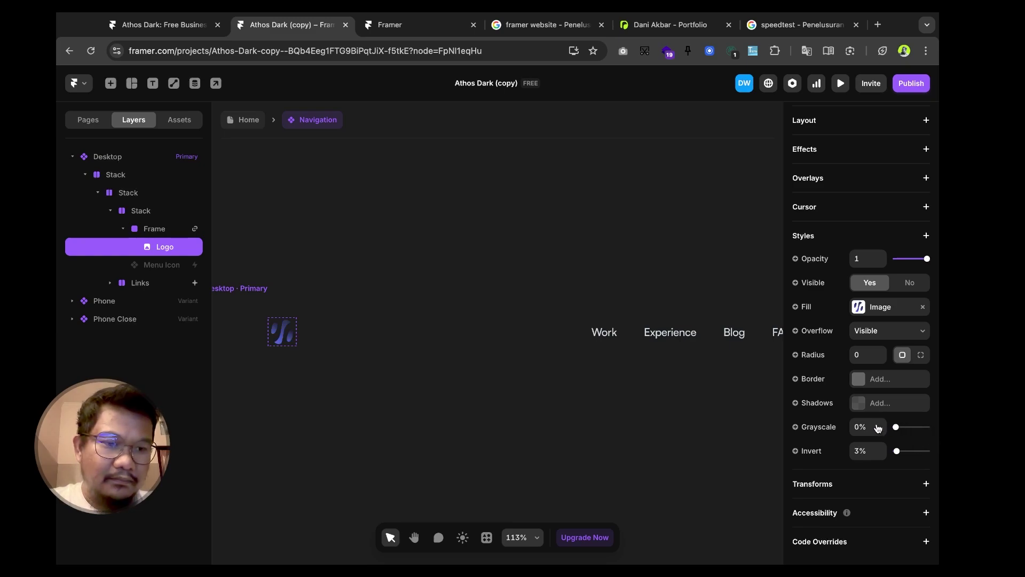
click(859, 308)
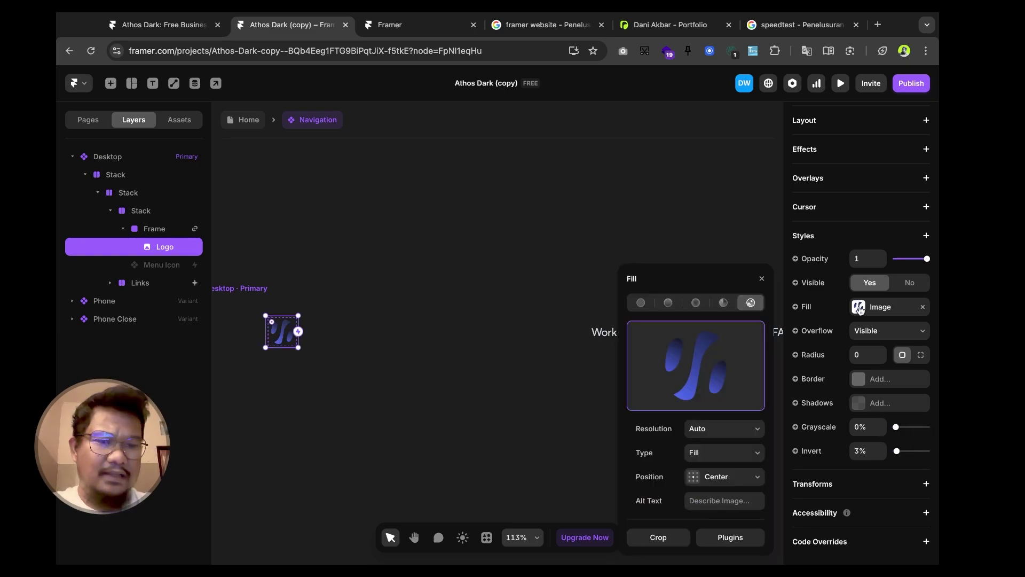
drag(897, 452, 895, 452)
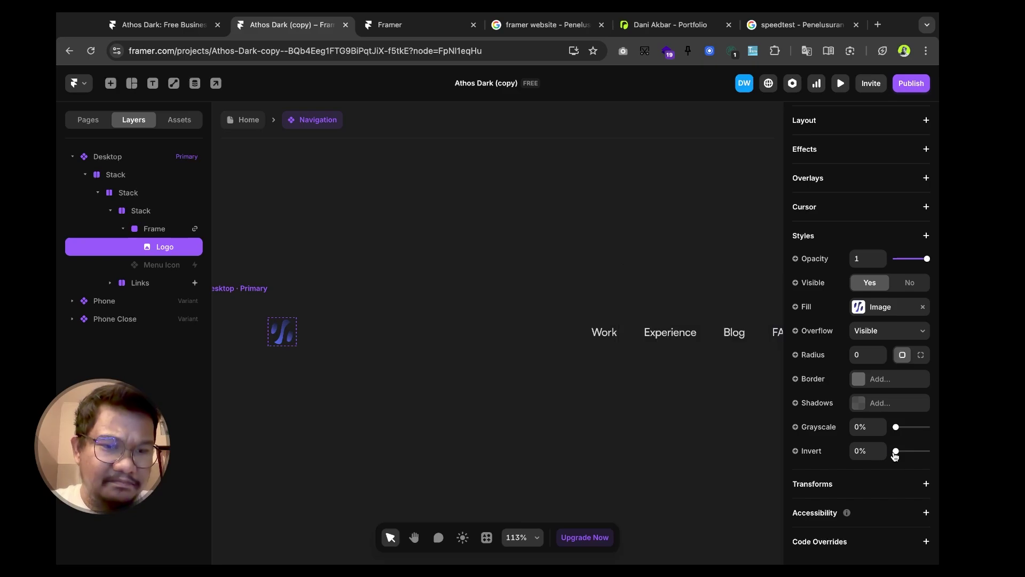
- Replace the Logo layer's fill image with logo.png and set its fill type to Fit
click(859, 307)
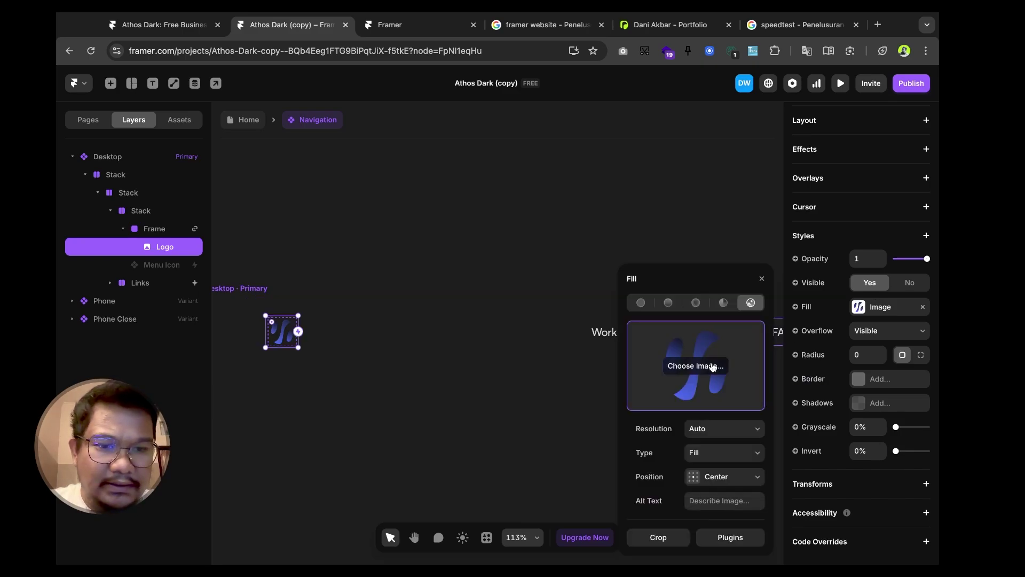
click(713, 366)
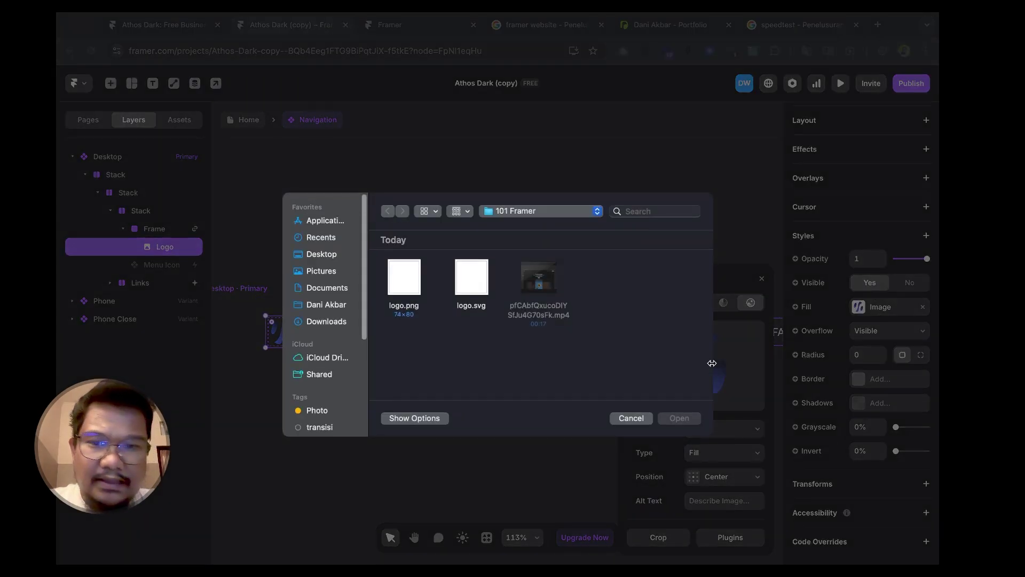
double_click(403, 279)
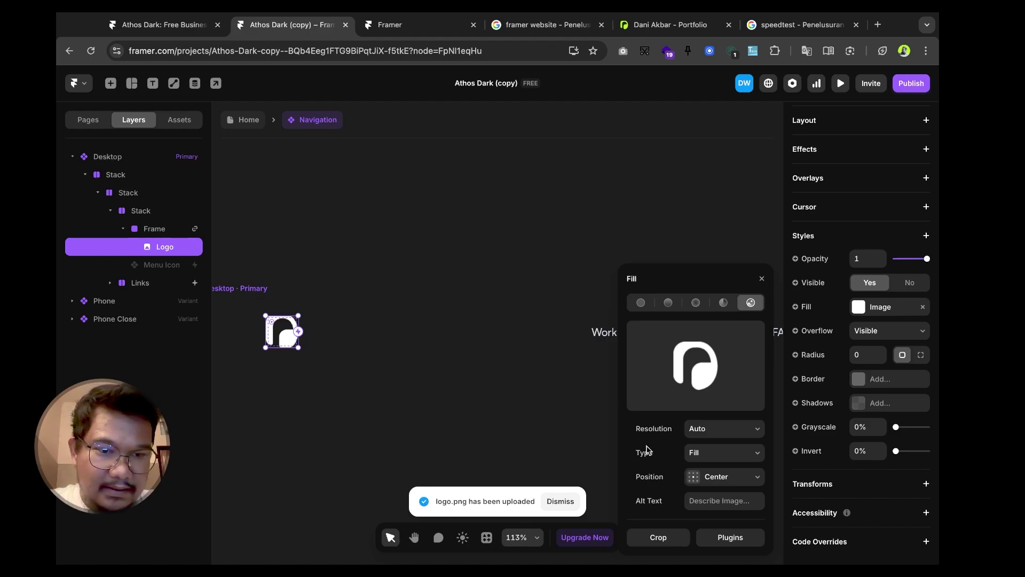
click(716, 452)
click(715, 466)
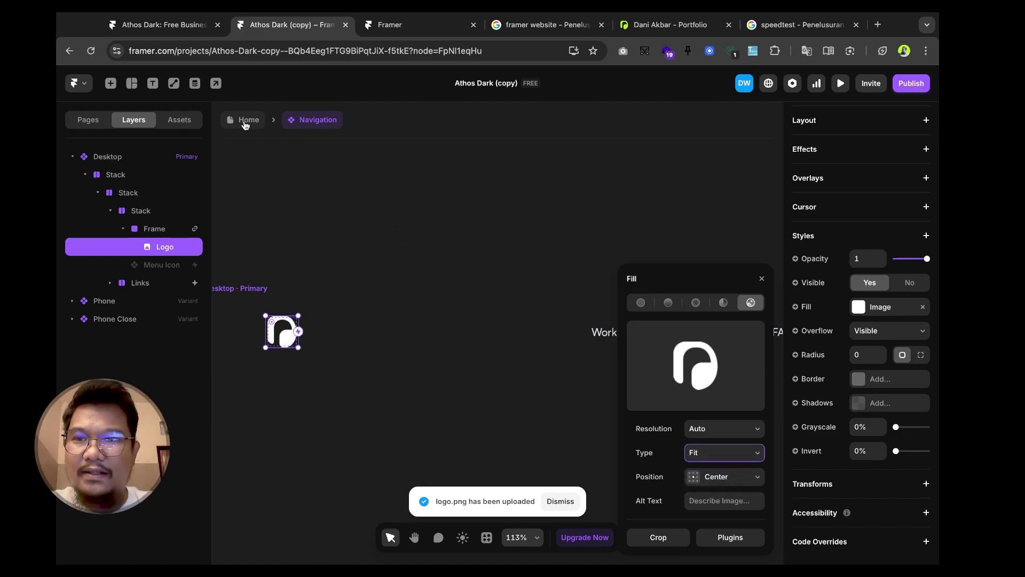
- Leave the Navigation component and return to the Home page
click(245, 121)
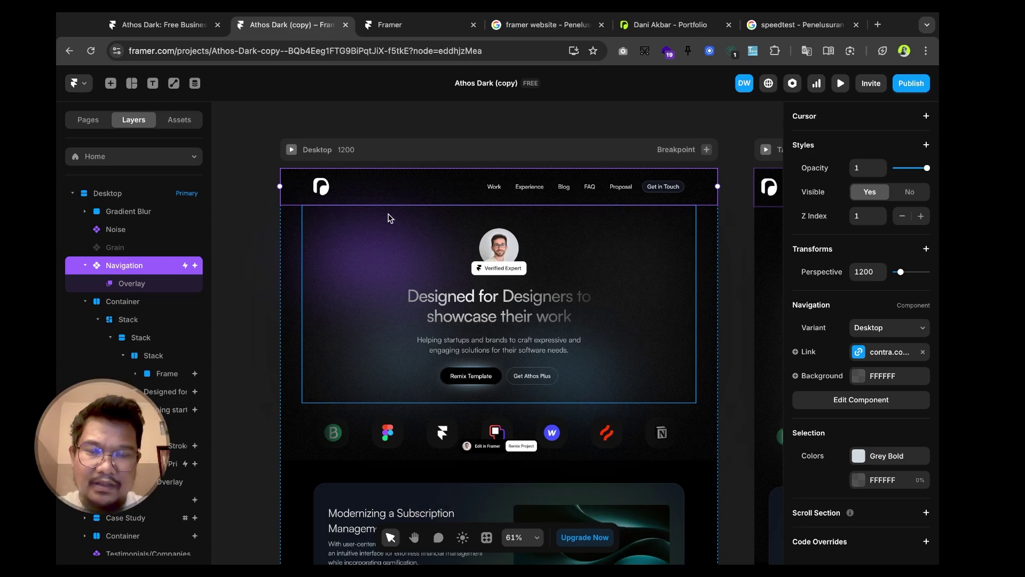
scroll(462, 241, down, 3)
scroll(462, 242, up, 3)
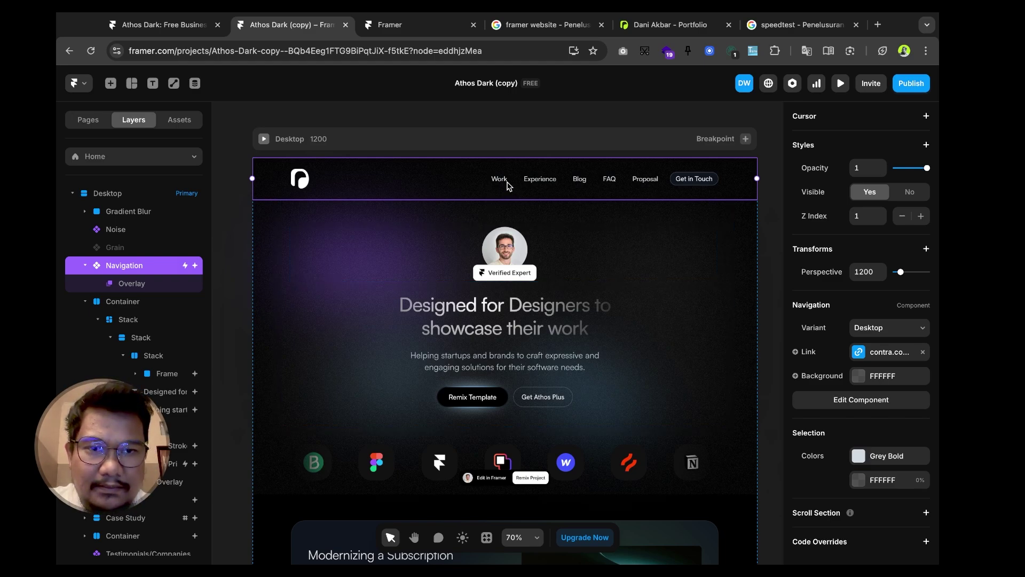
- Replace the round portrait above the hero headline with the image photoprofile.png
click(504, 246)
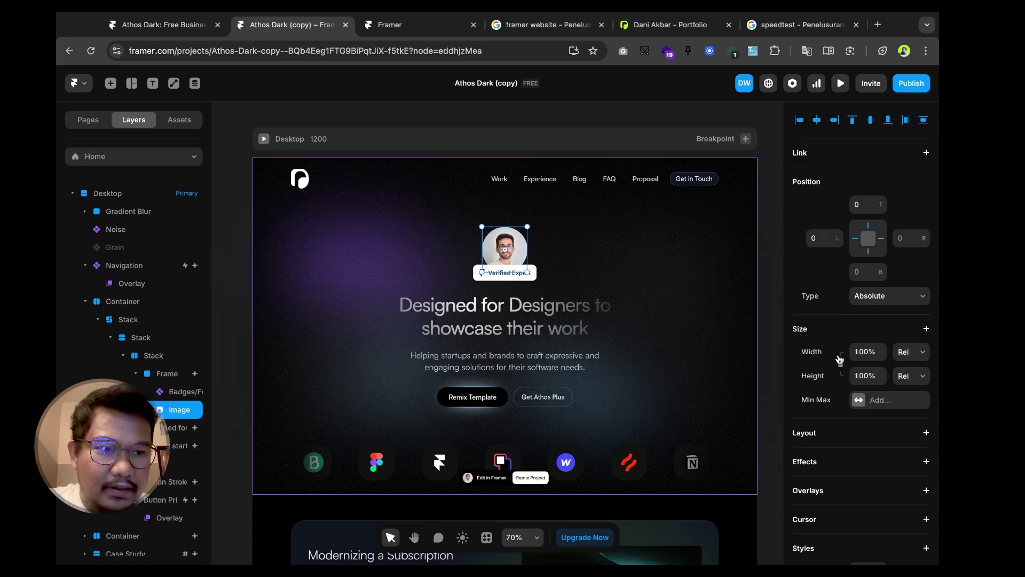
scroll(840, 357, down, 6)
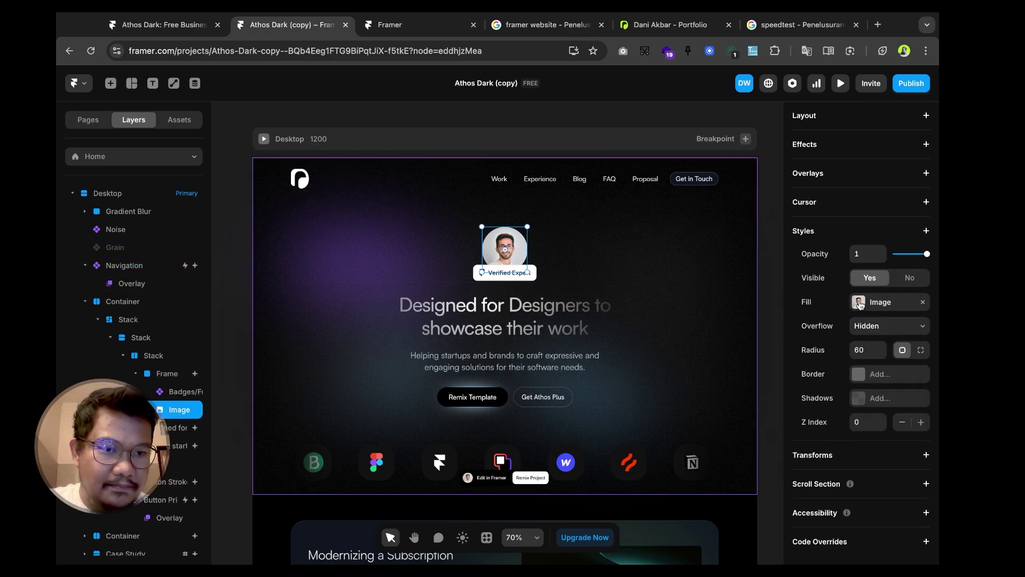
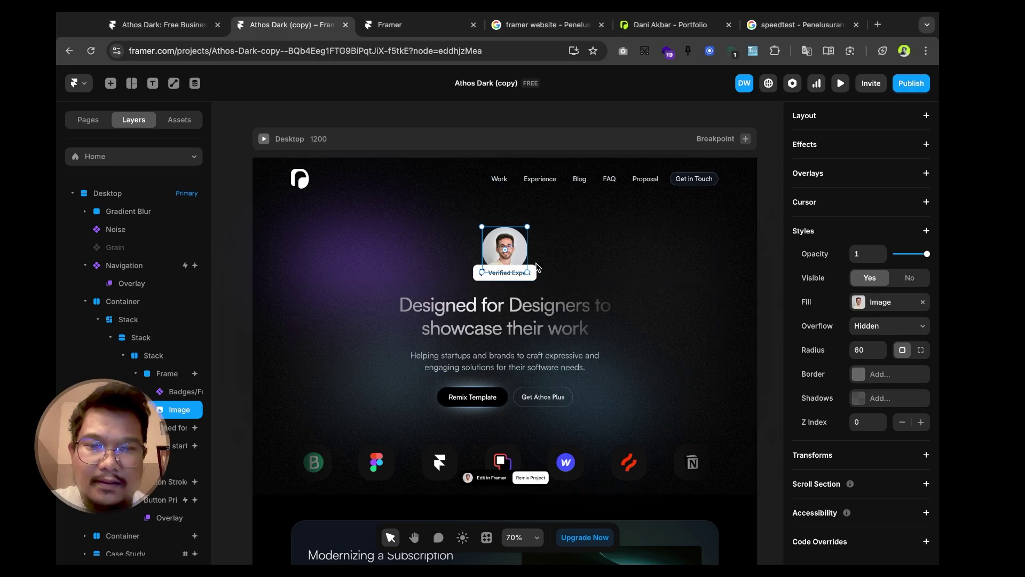
click(865, 302)
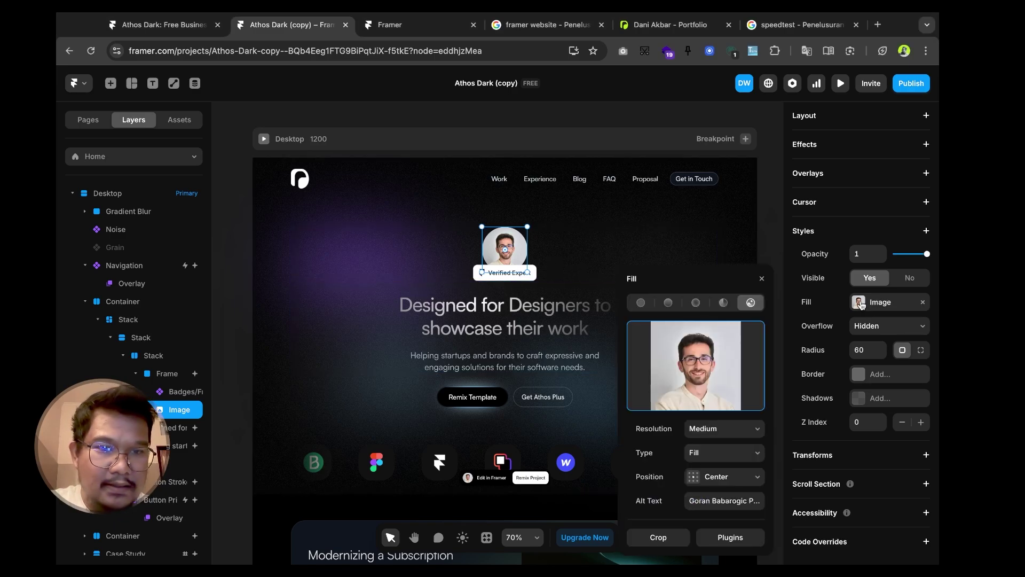
click(716, 359)
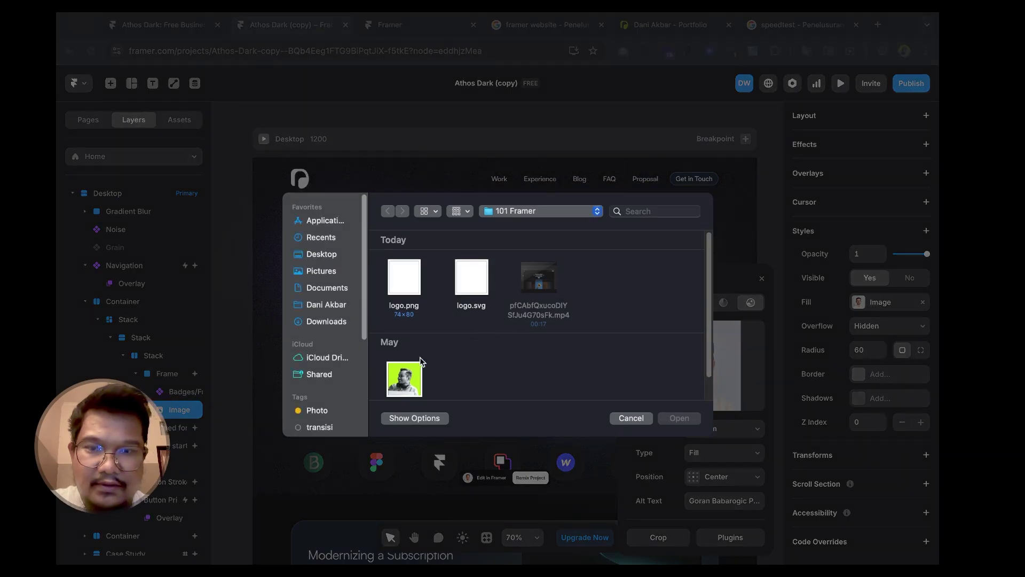
click(409, 379)
key(Return)
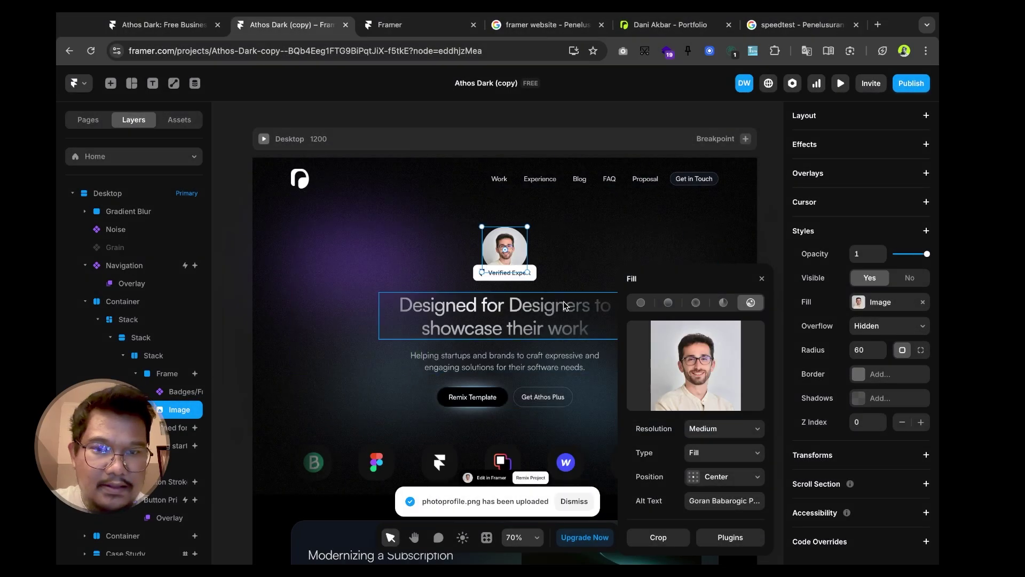
scroll(566, 305, down, 1)
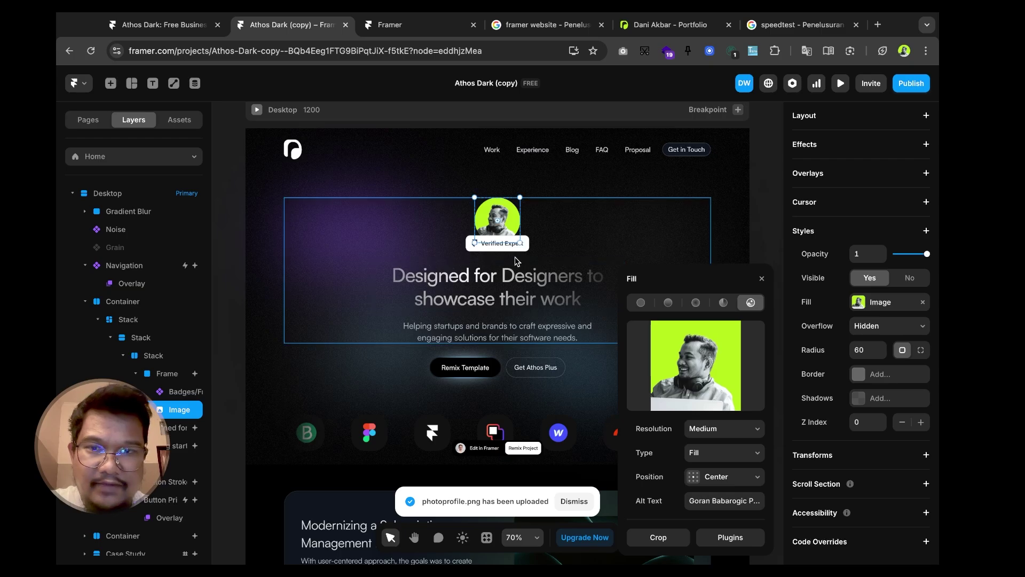
scroll(517, 261, up, 3)
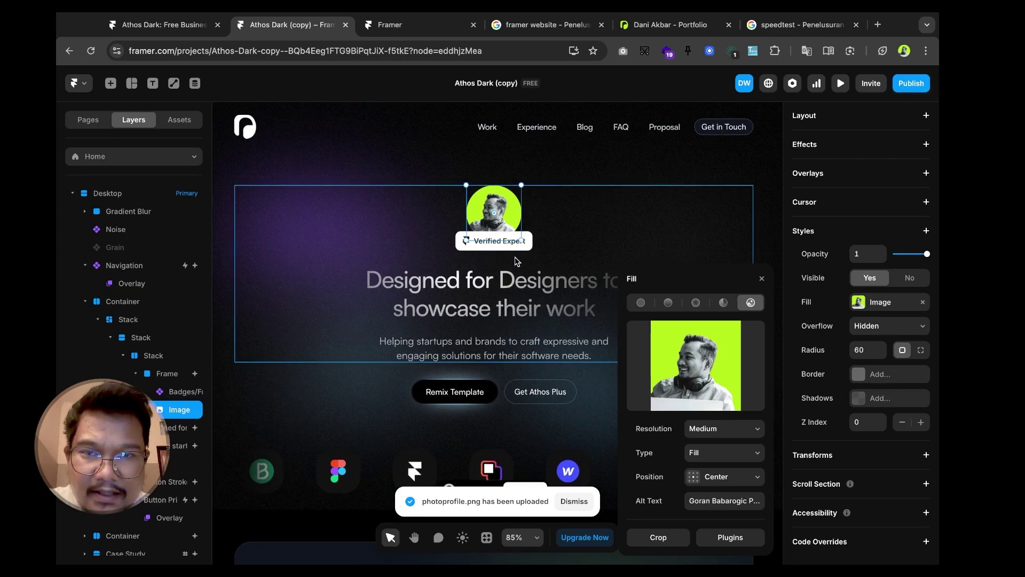
scroll(517, 260, up, 3)
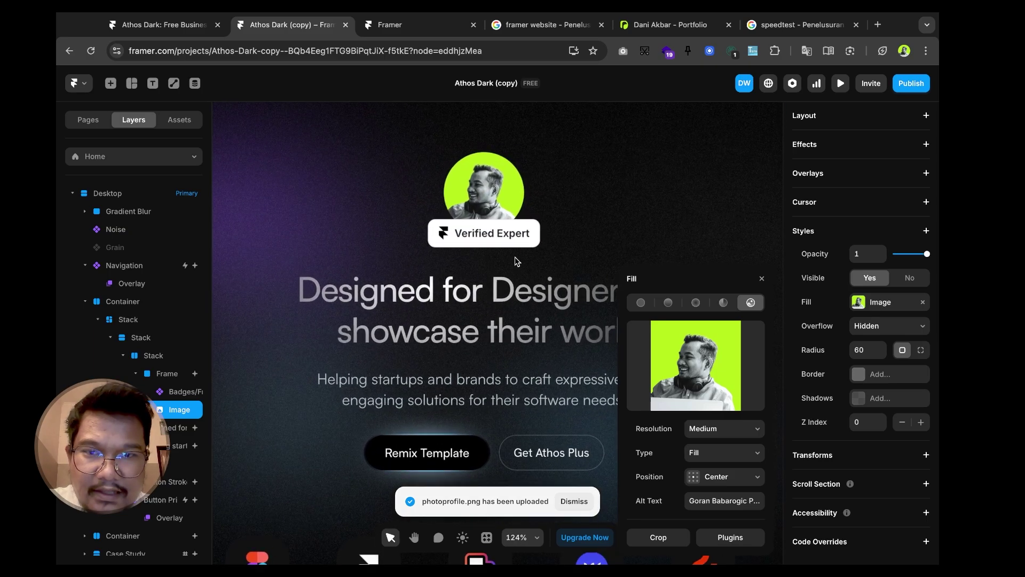
scroll(516, 260, down, 3)
scroll(517, 260, down, 2)
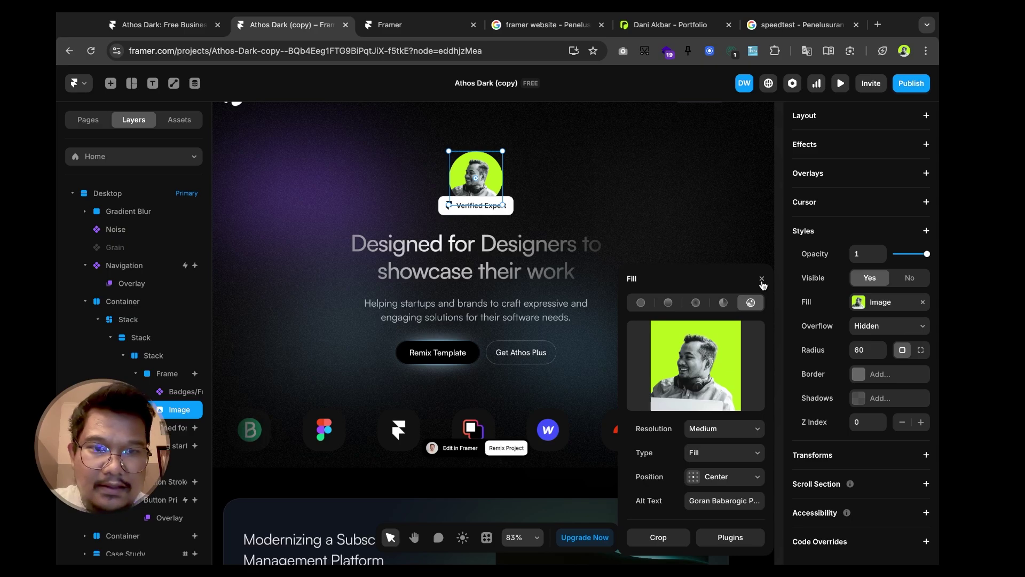
click(761, 280)
scroll(602, 270, up, 2)
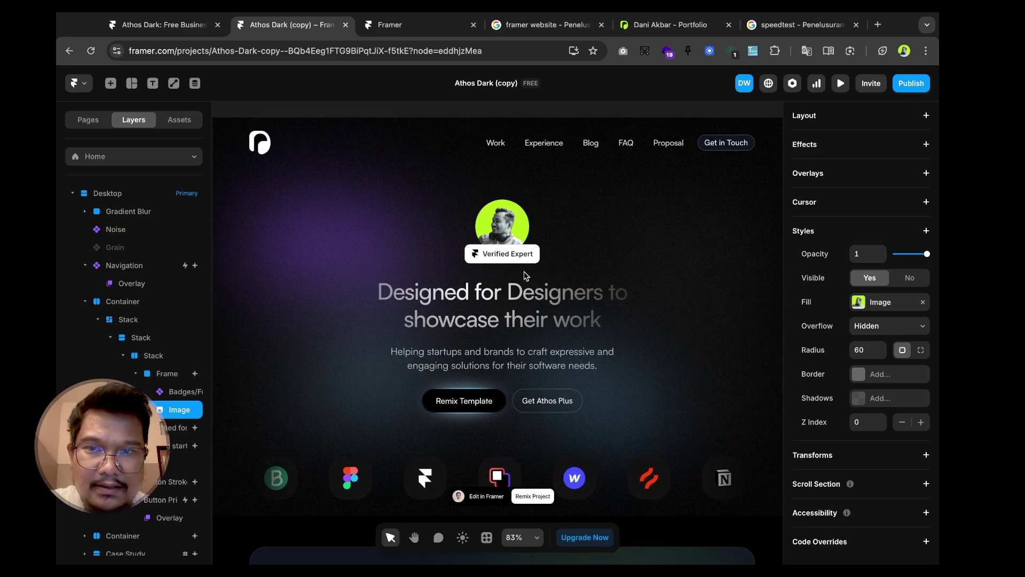
- Replace the hero headline text with "UI/X Designer from Indonesia"
click(530, 308)
double_click(529, 310)
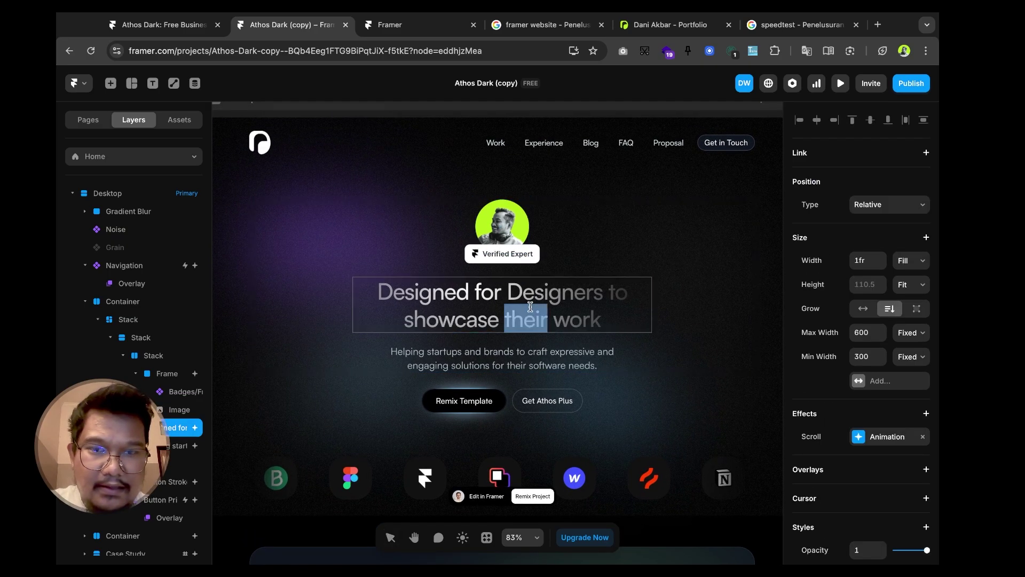
click(504, 294)
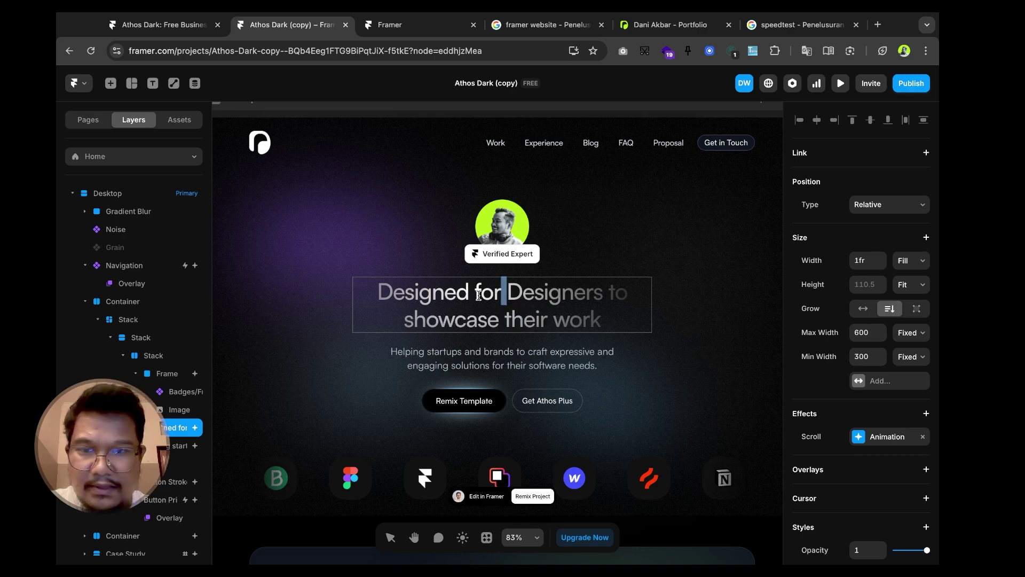
drag(381, 293, 630, 322)
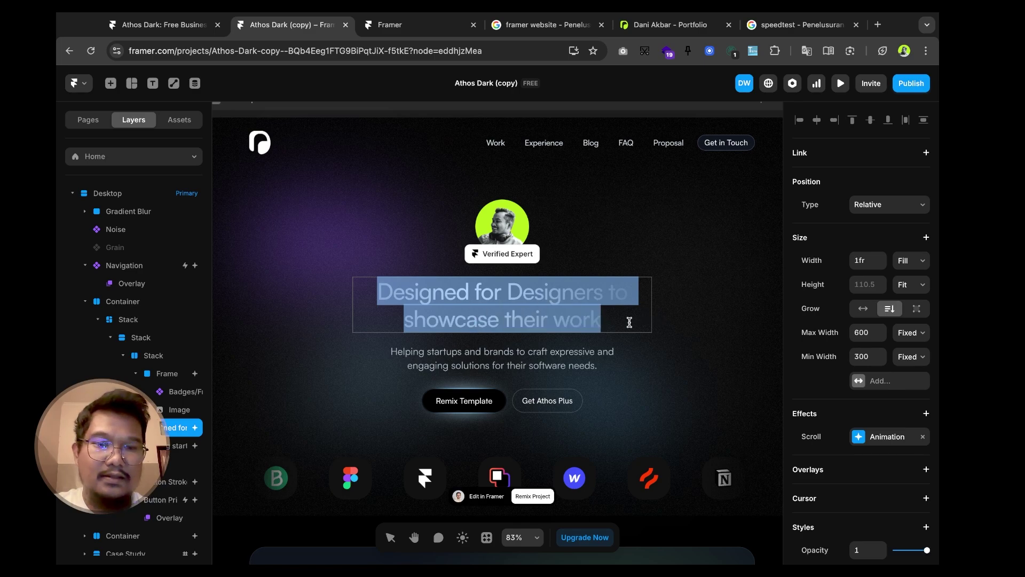
scroll(835, 339, down, 6)
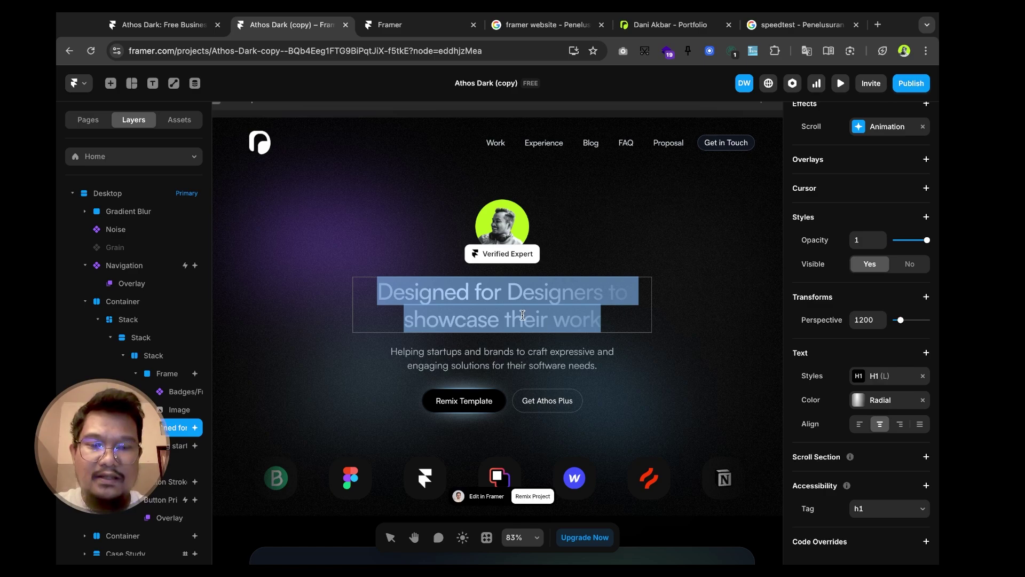
text(UI)
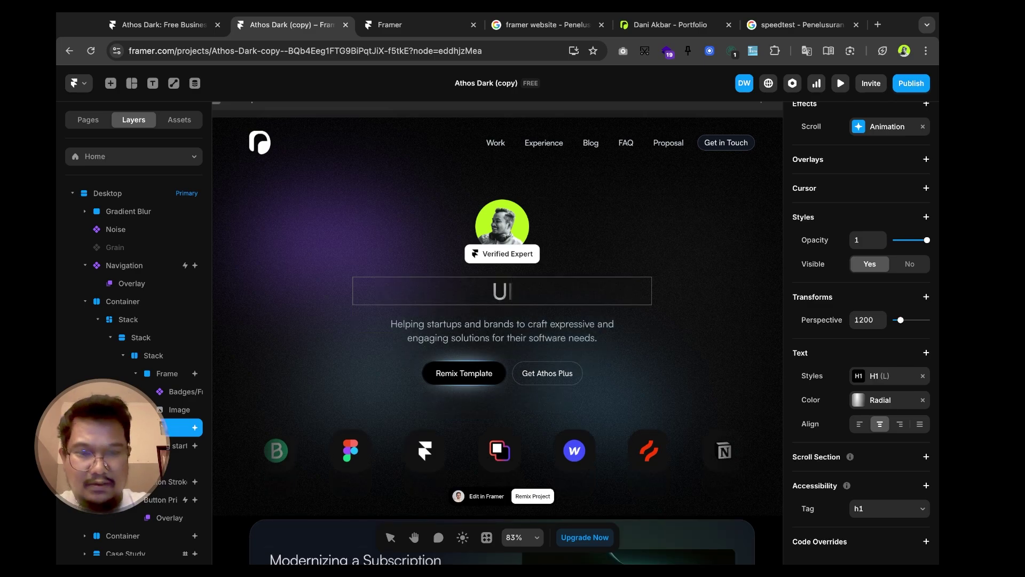
text(/X)
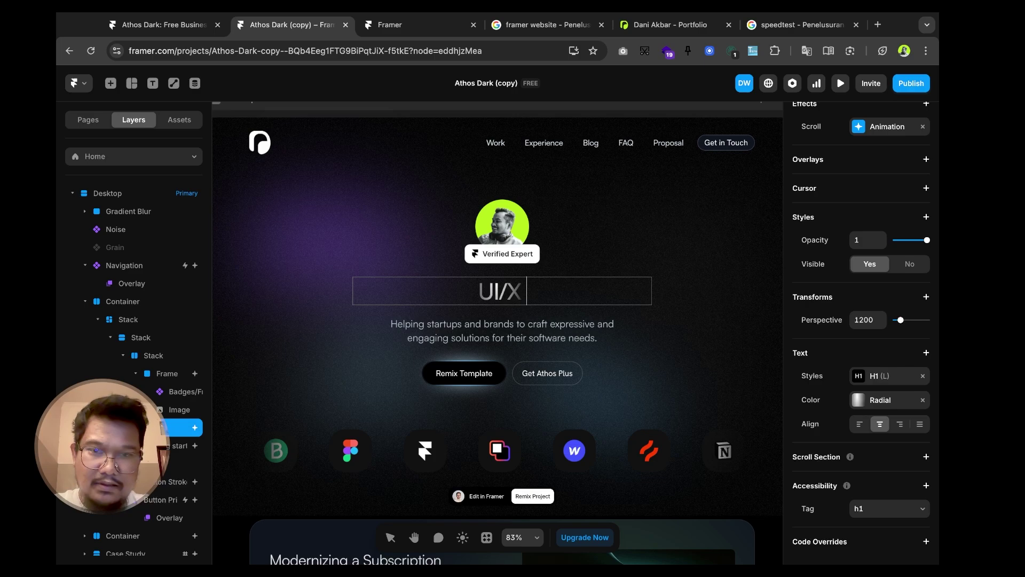
text( Designer)
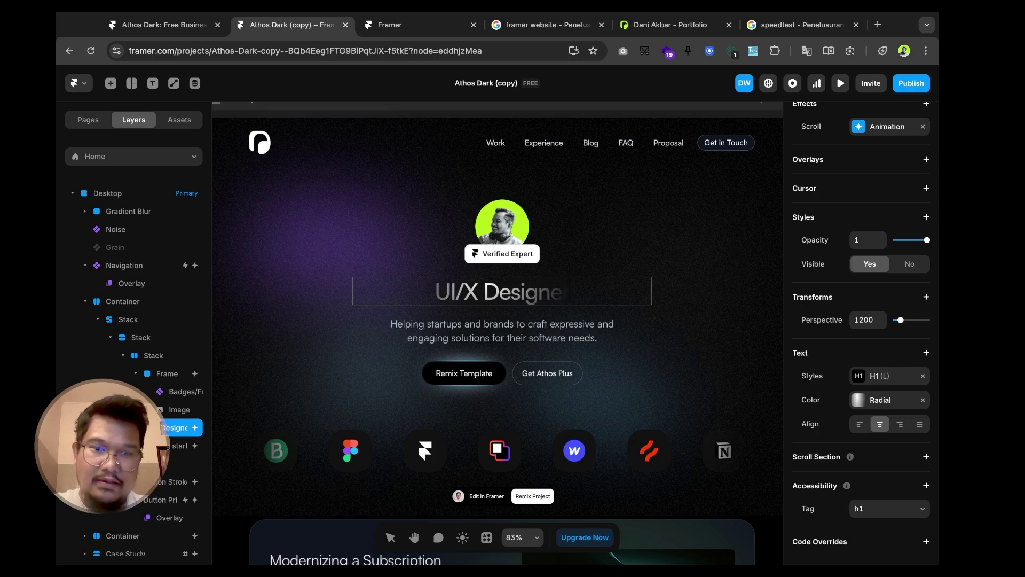
text( from)
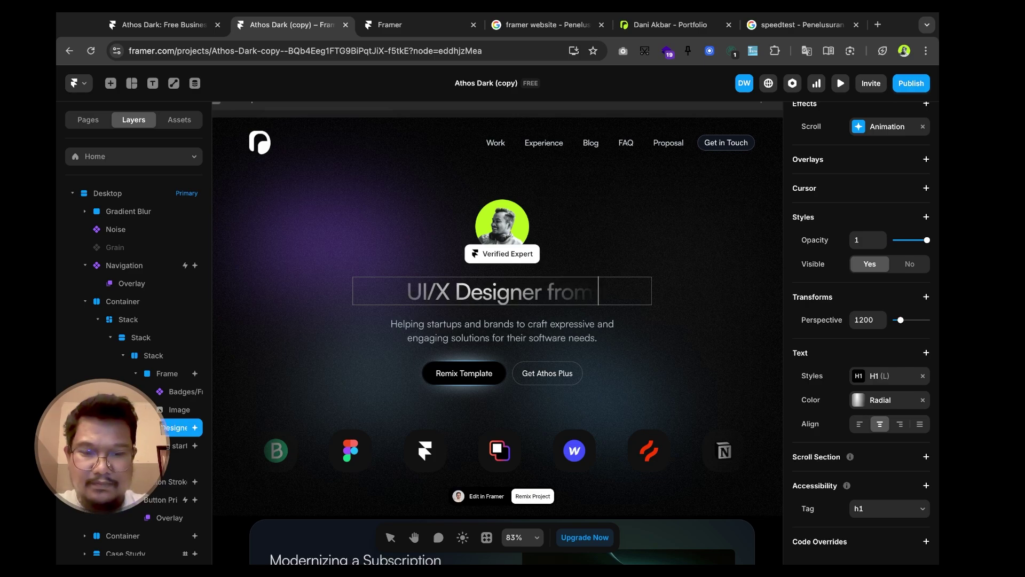
text( Indonesia)
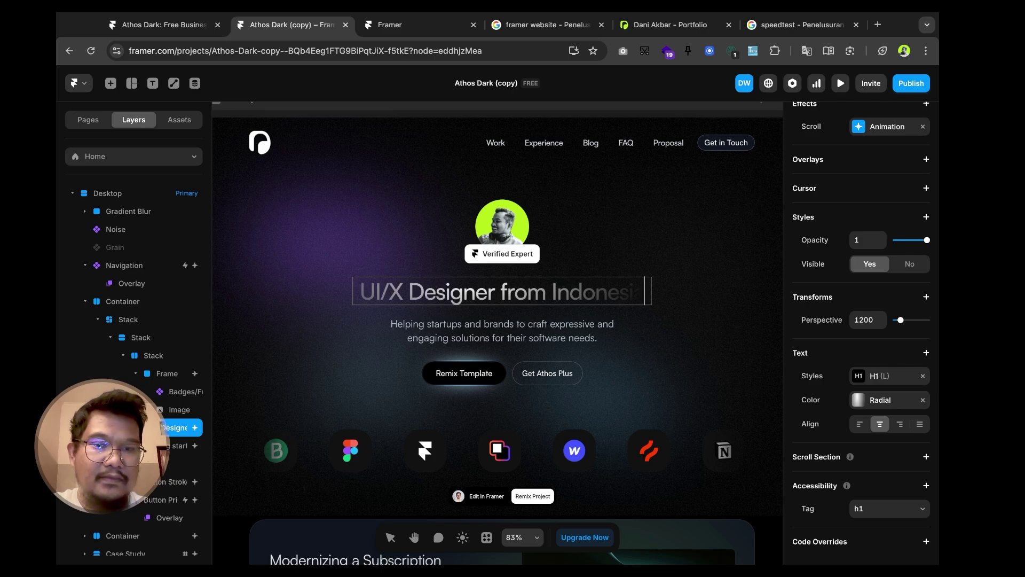
key(Left)
key(Right)
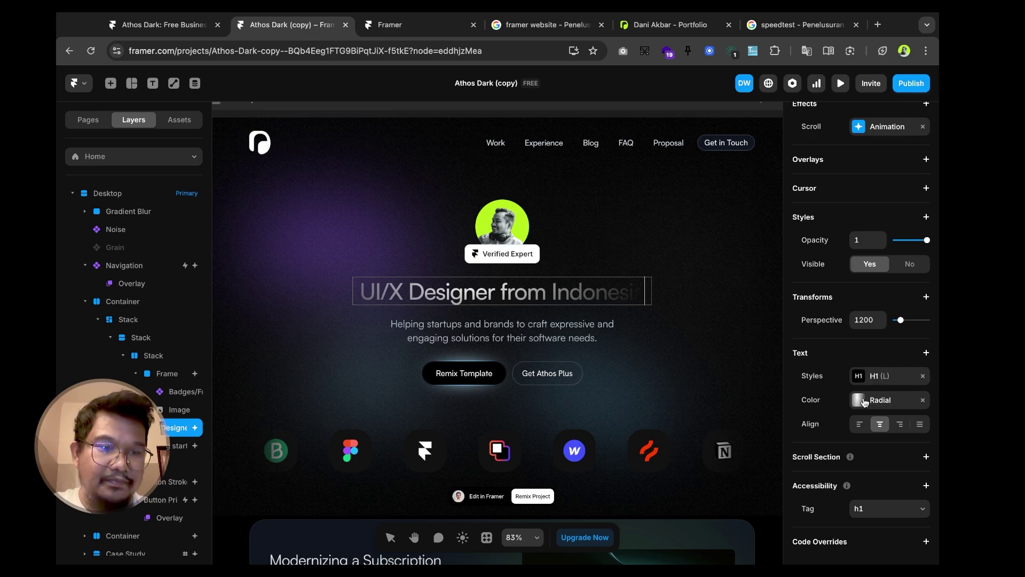
key(Escape)
- Widen the radial gradient fill of the hero headline by extending its outer handle past the end of the word "Indonesia"
click(859, 426)
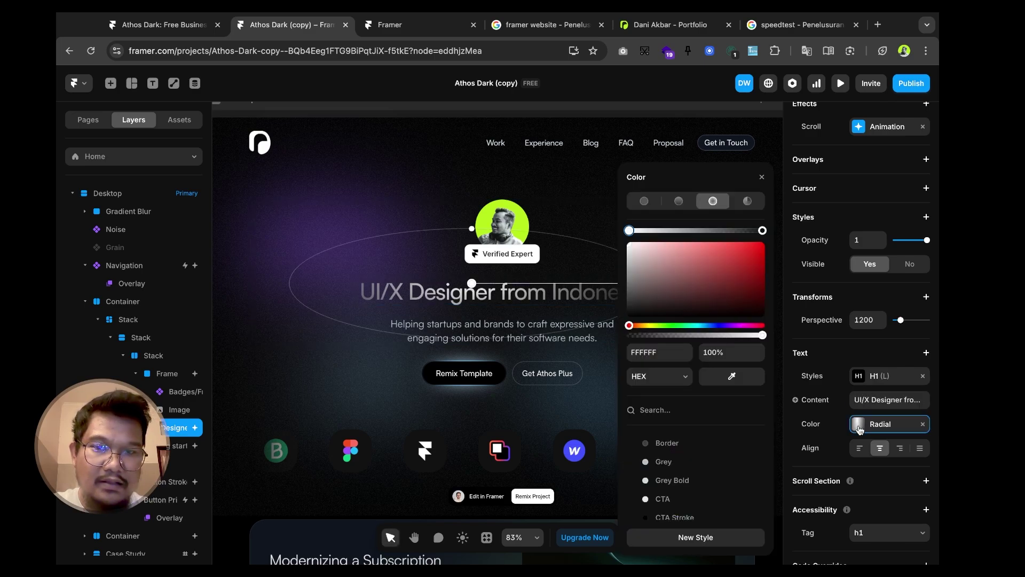
scroll(511, 298, down, 5)
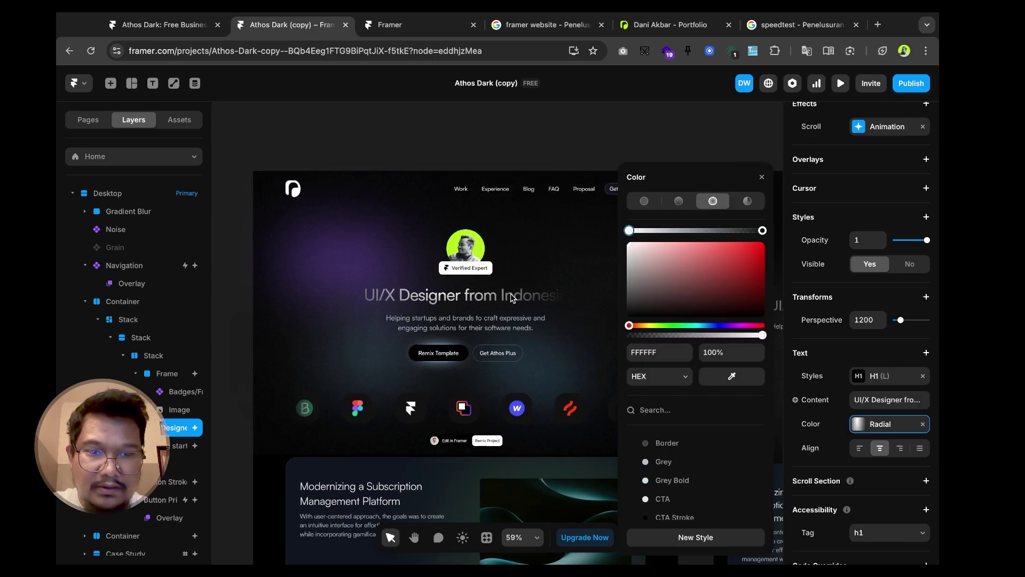
scroll(516, 293, up, 2)
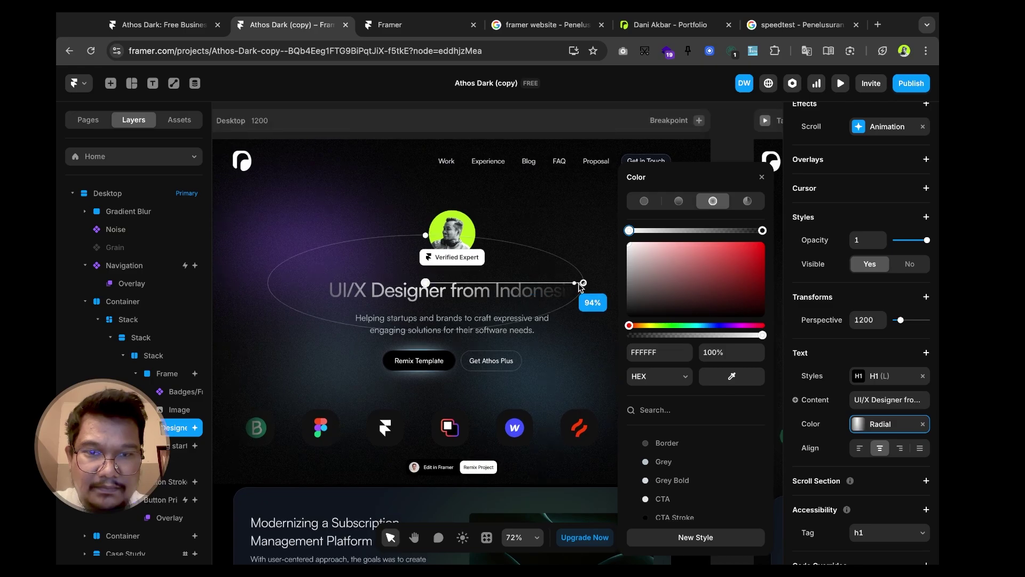
drag(587, 288, 611, 286)
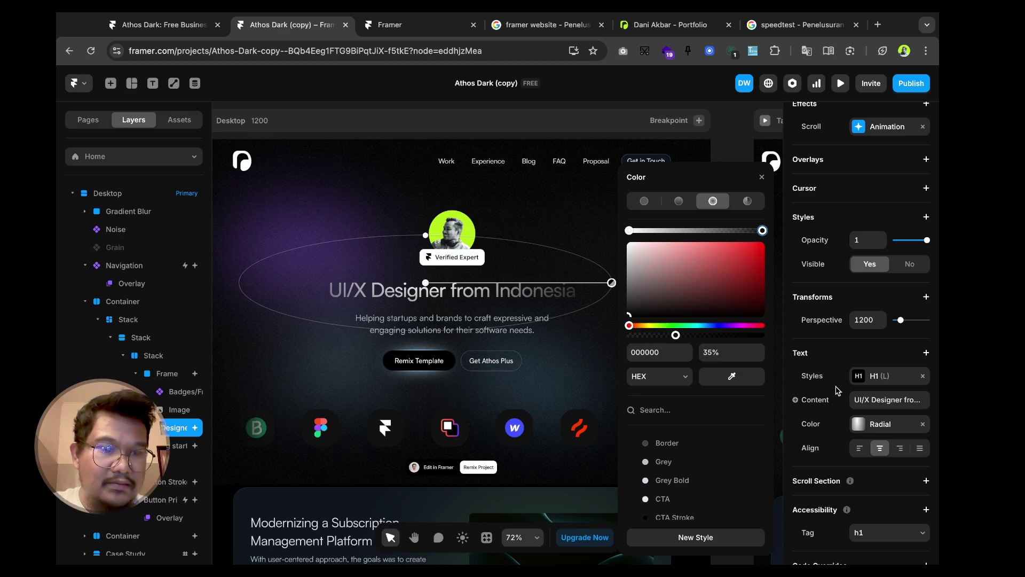
click(762, 178)
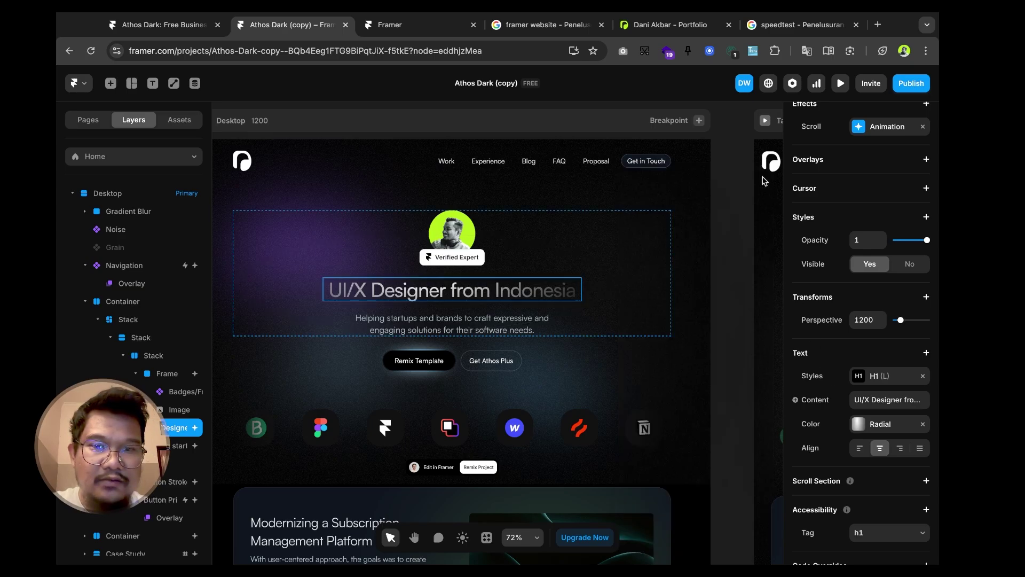
click(725, 266)
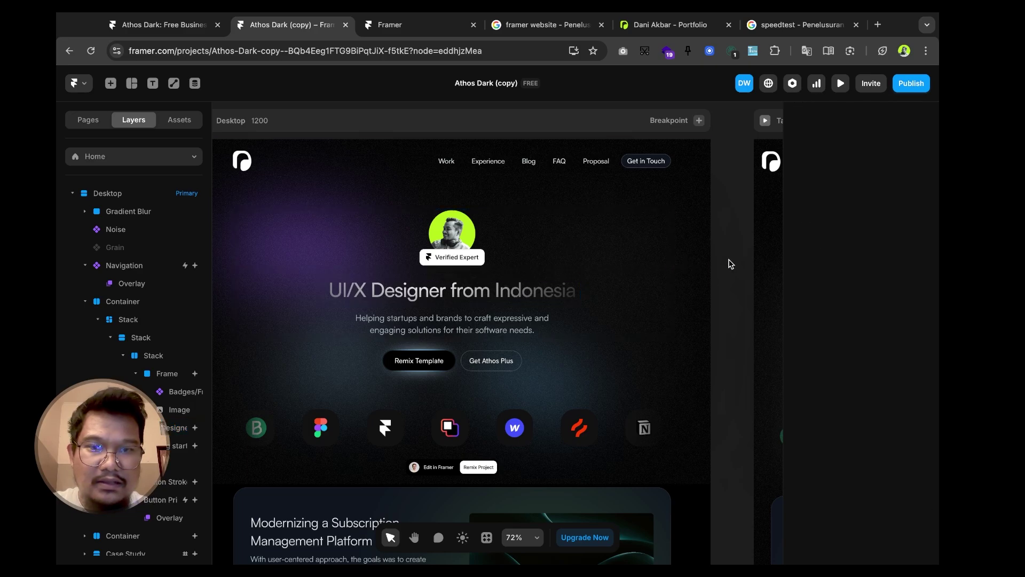
- Try replacing the word "needs" in the hero subtitle with random filler text, and undo that edit
scroll(447, 293, down, 3)
scroll(447, 293, up, 2)
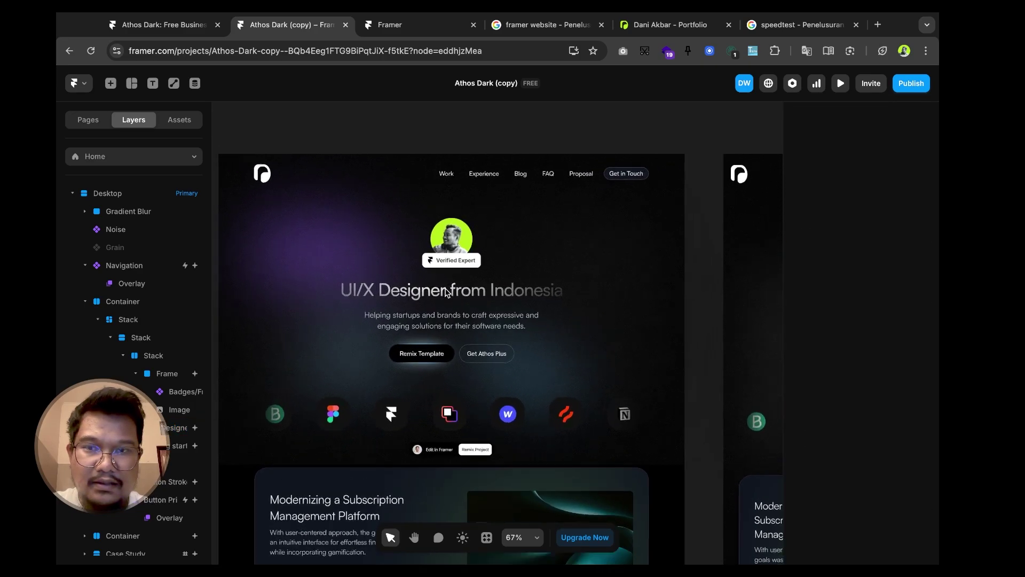
click(436, 318)
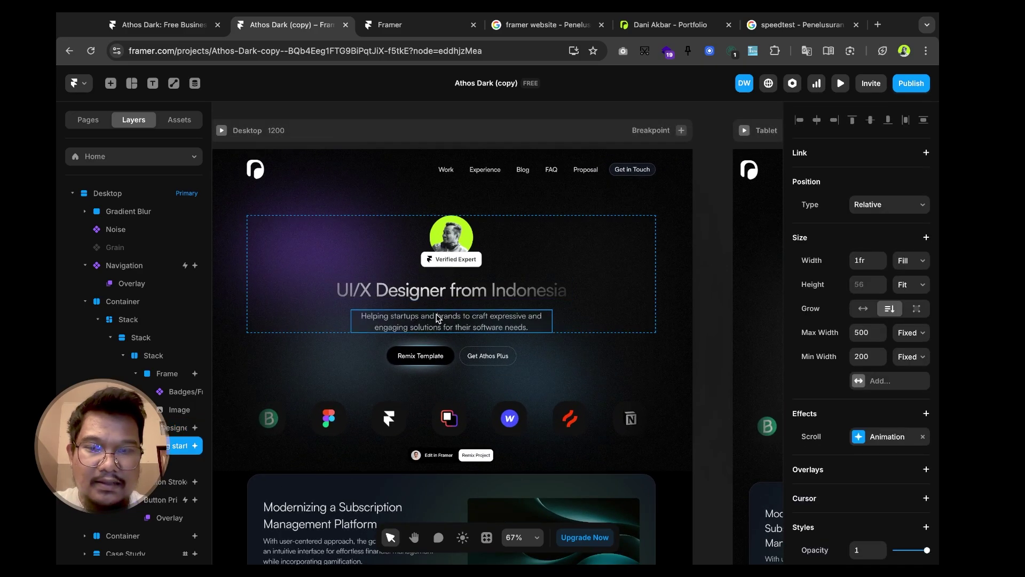
double_click(492, 321)
double_click(443, 317)
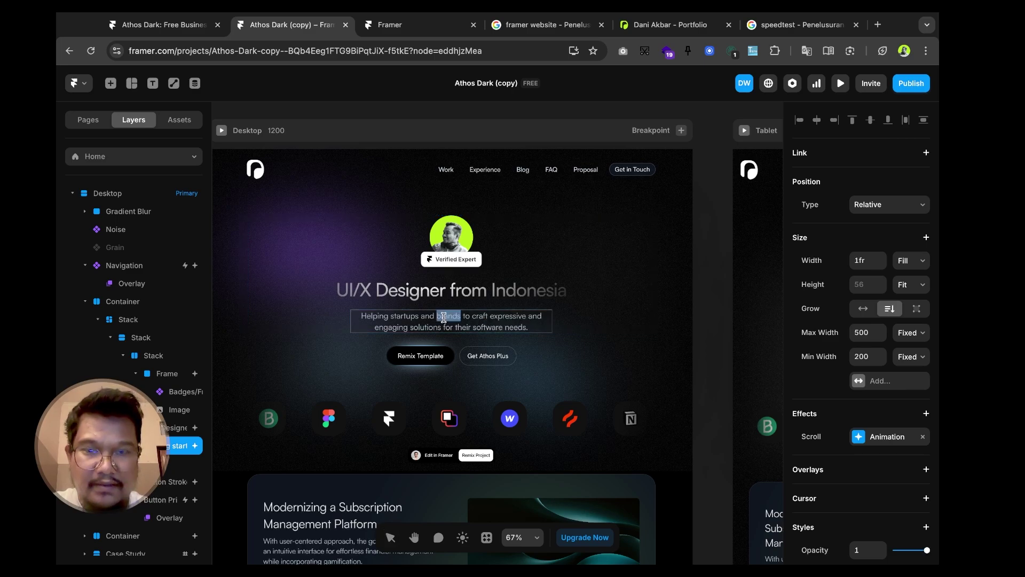
double_click(487, 324)
triple_click(487, 325)
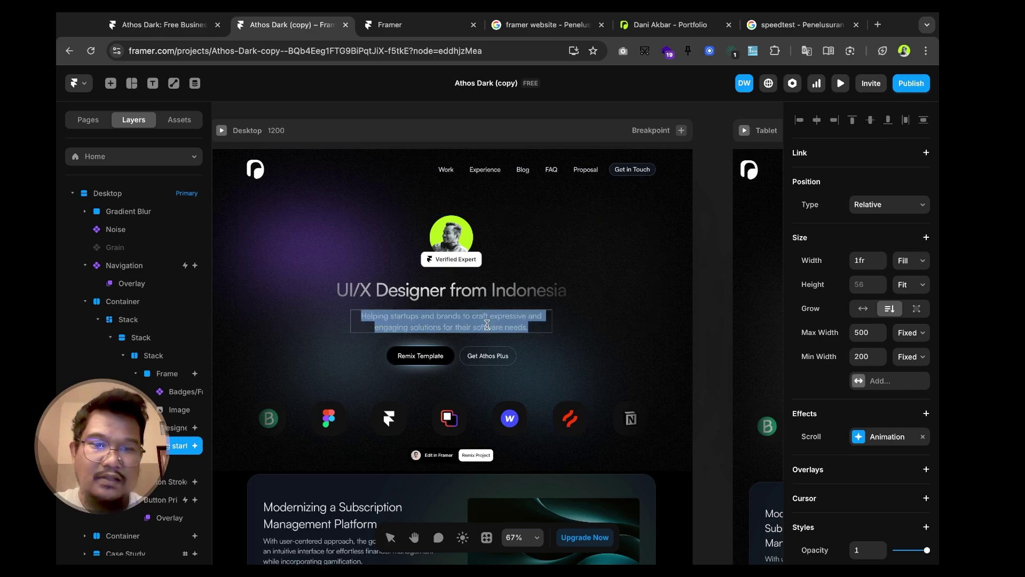
scroll(816, 387, down, 5)
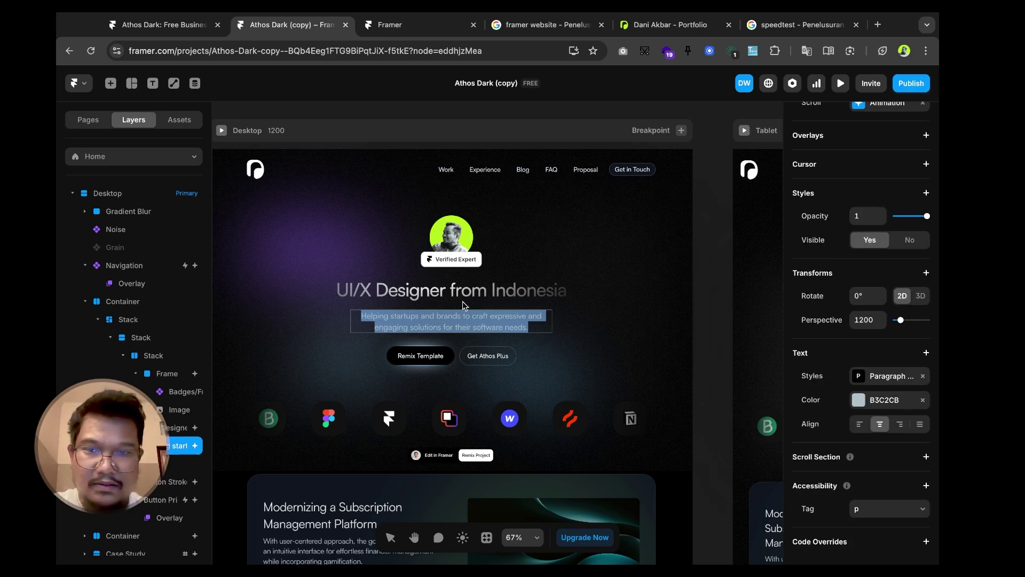
double_click(432, 324)
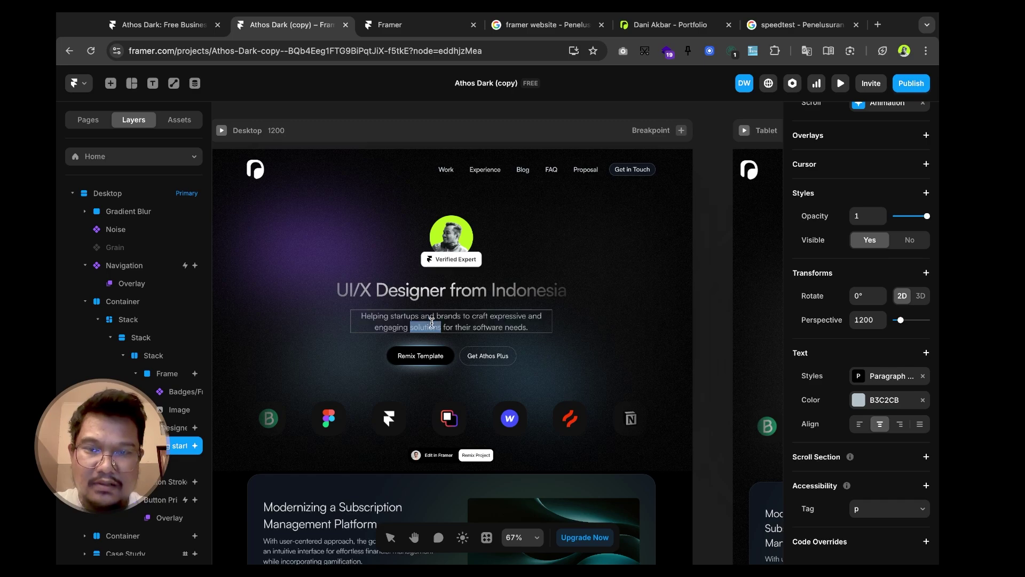
click(521, 325)
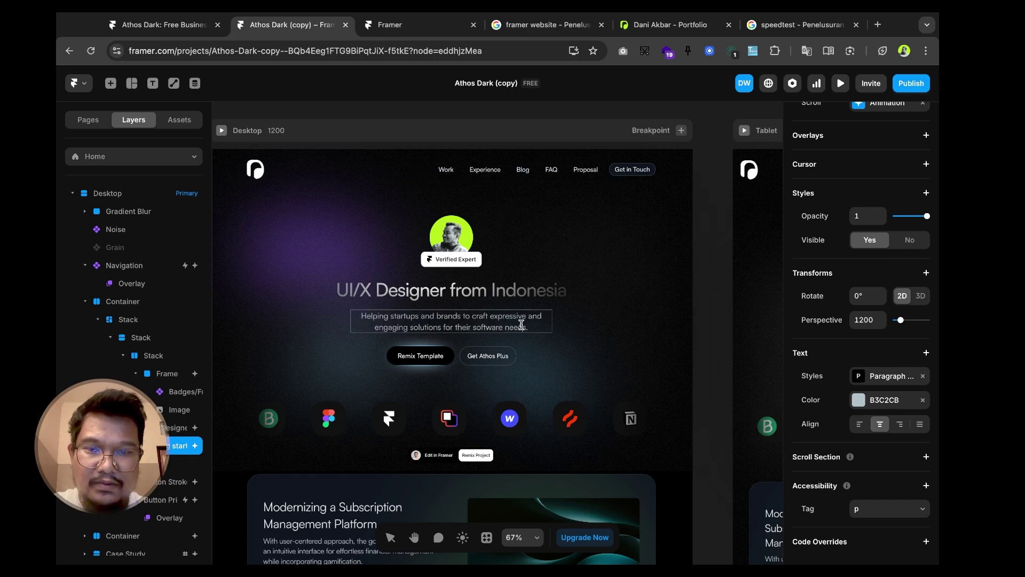
double_click(521, 325)
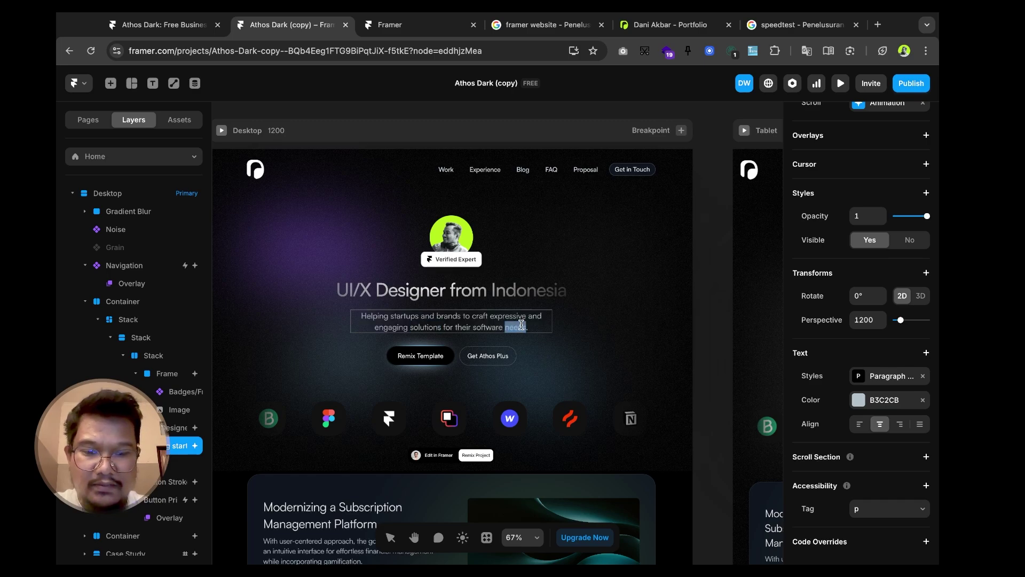
text(lkasmldnalknsdlkakmsd lka)
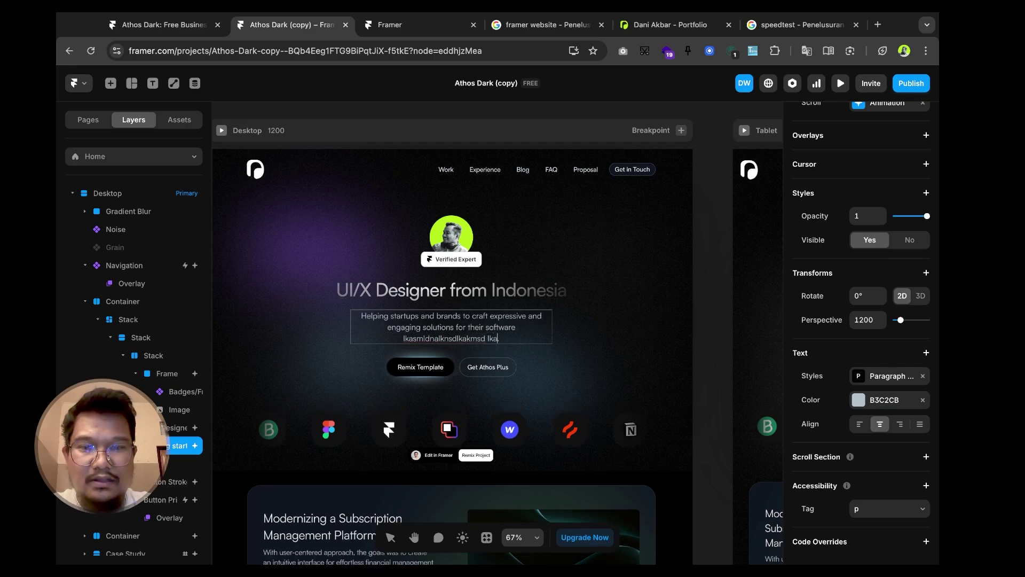
text(mslkdmasd lkamlsd)
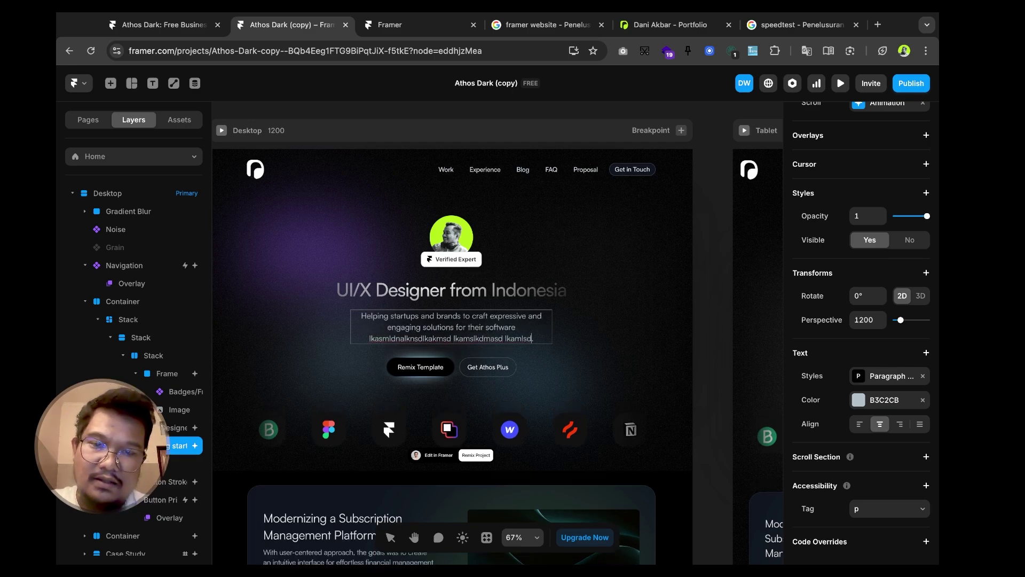
key(super+z)
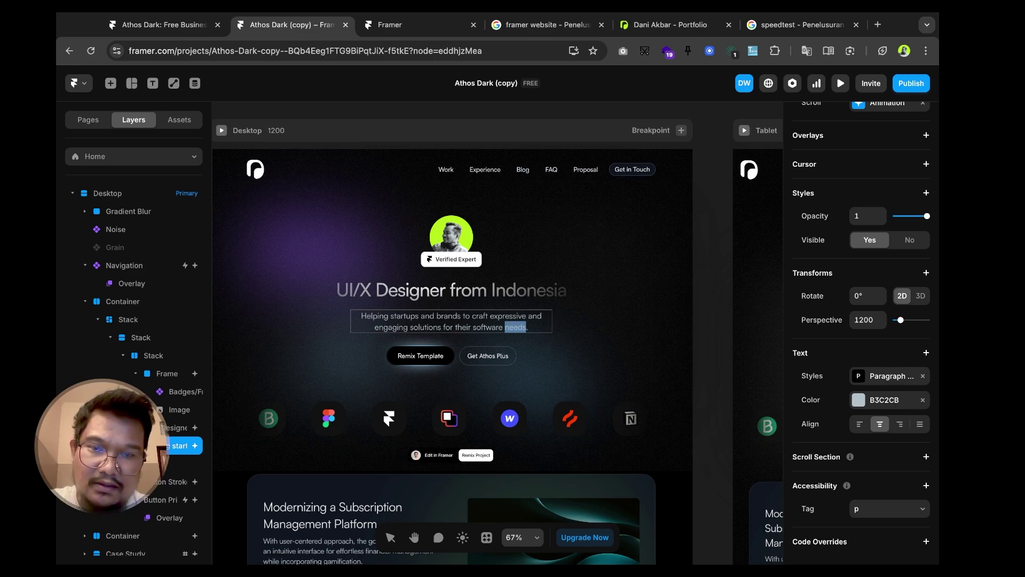
key(Escape)
- Examine the hero headline's scroll animation, its Enter & Exit effect, and the size and text settings
double_click(466, 293)
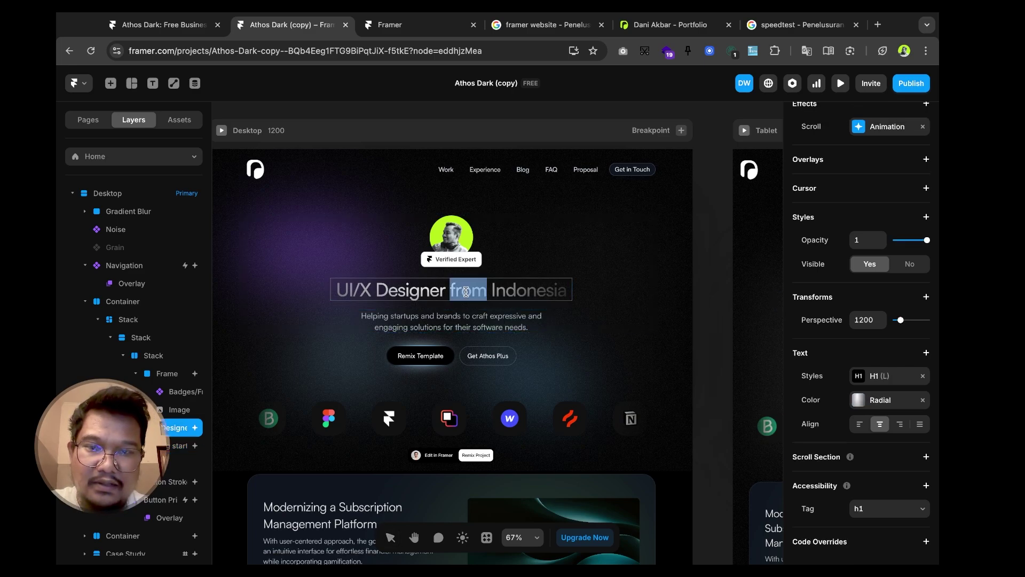
double_click(553, 289)
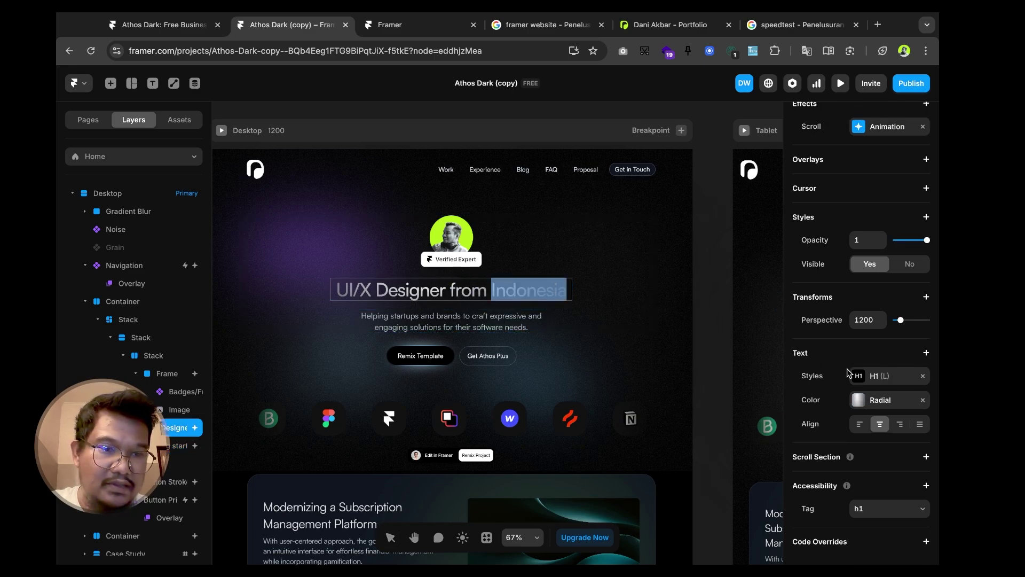
scroll(851, 368, up, 2)
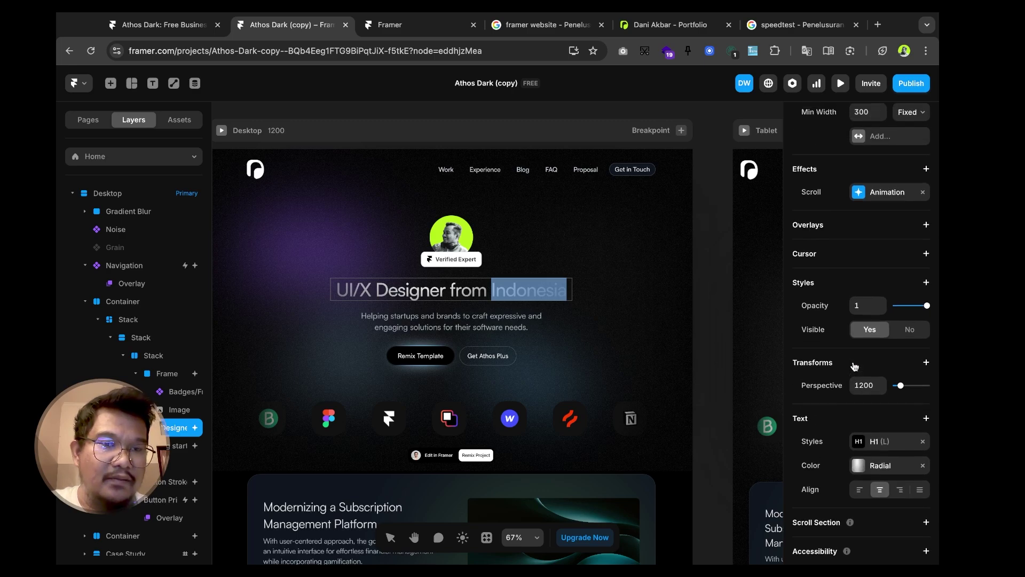
scroll(854, 366, up, 4)
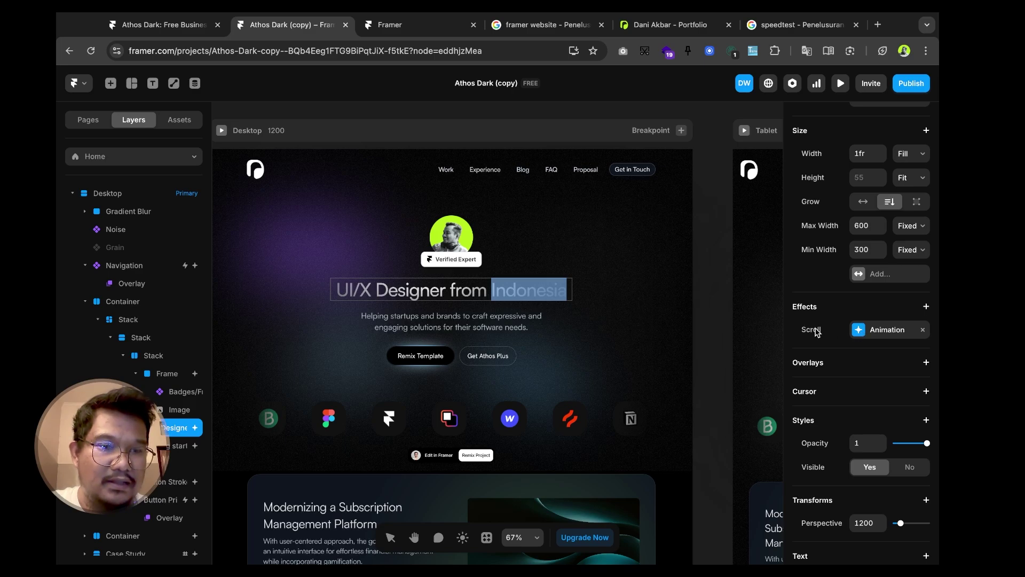
click(858, 332)
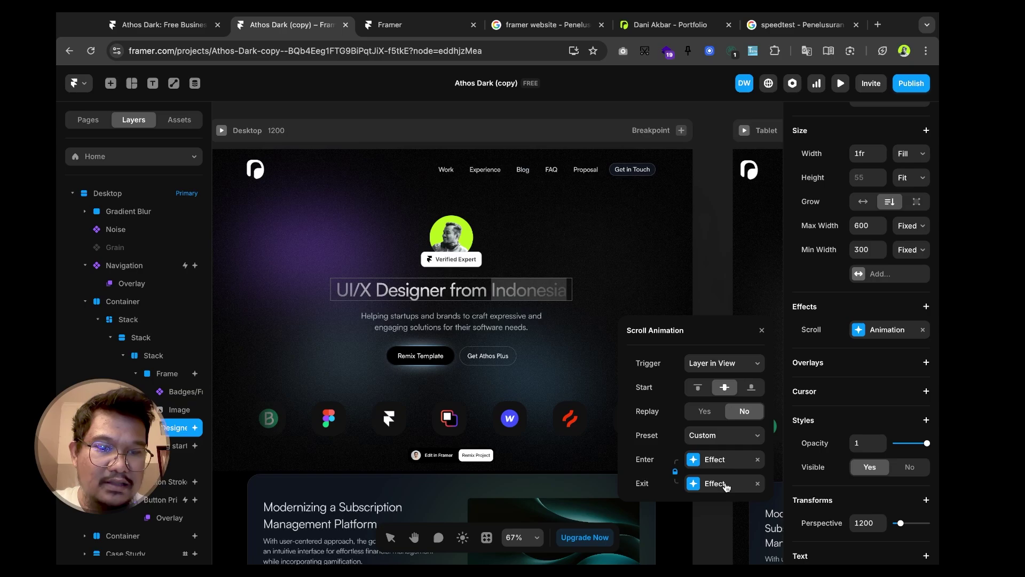
click(697, 460)
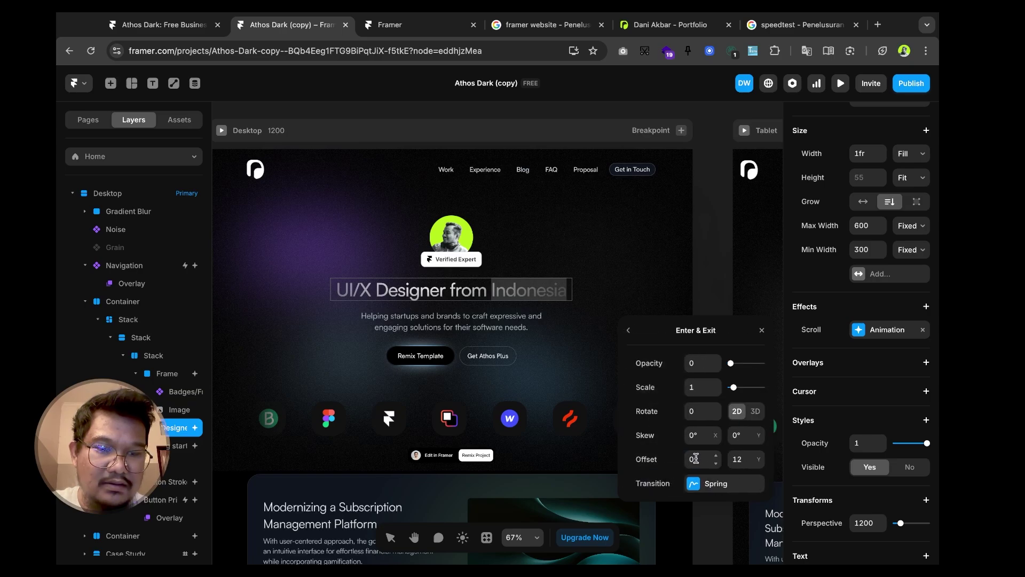
click(632, 330)
click(764, 332)
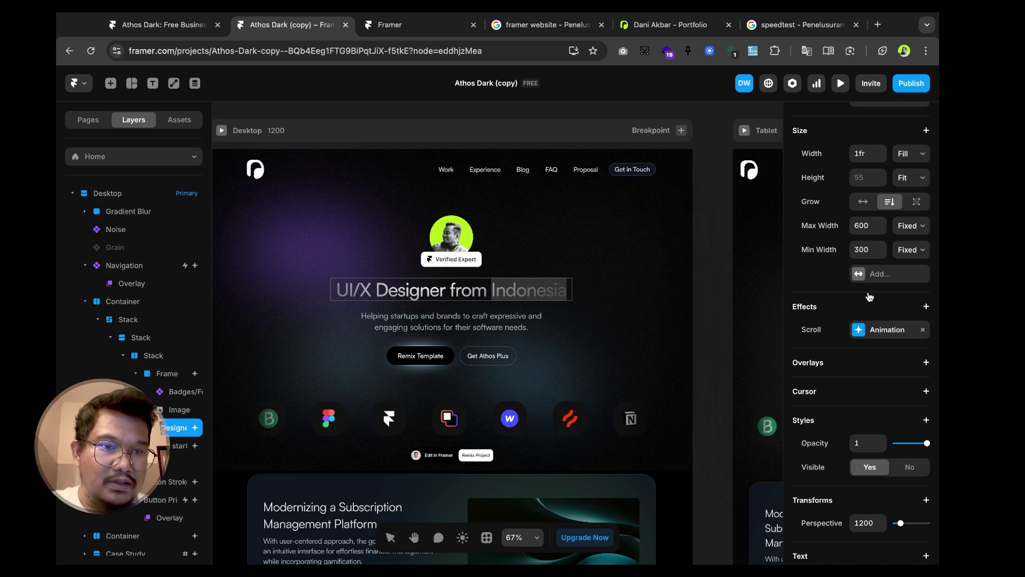
scroll(868, 297, up, 3)
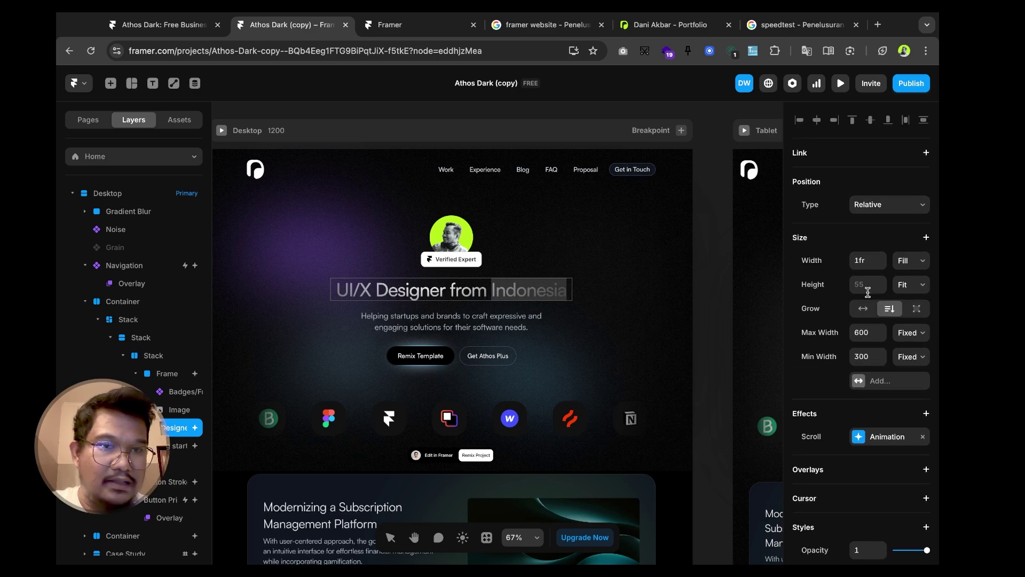
scroll(867, 292, down, 5)
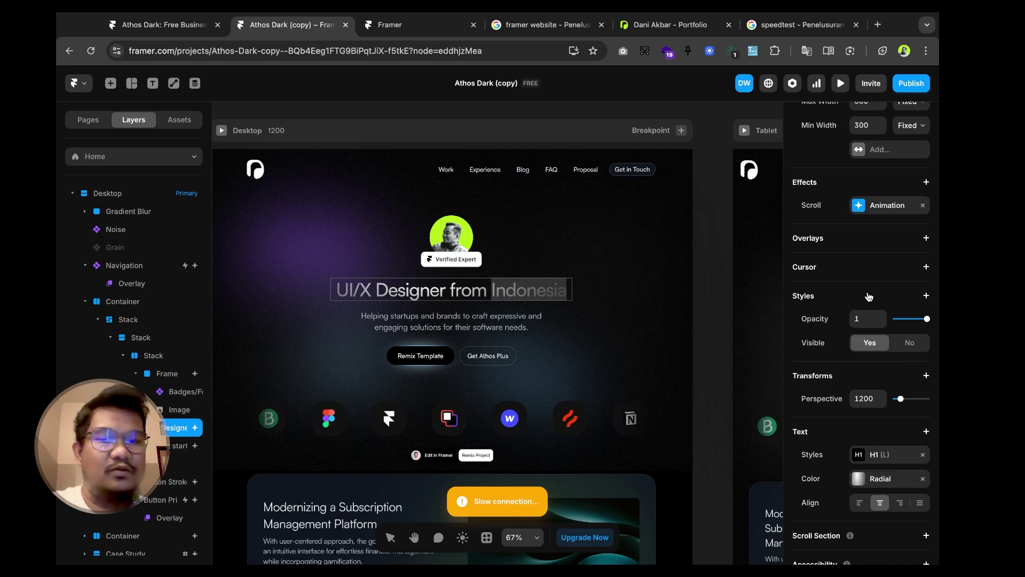
scroll(869, 297, down, 3)
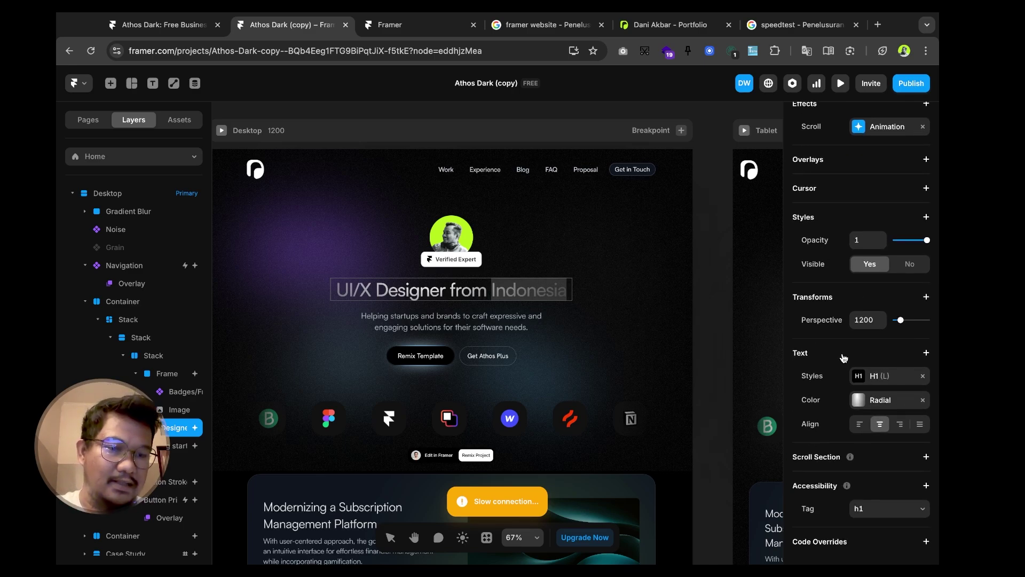
key(Escape)
click(694, 254)
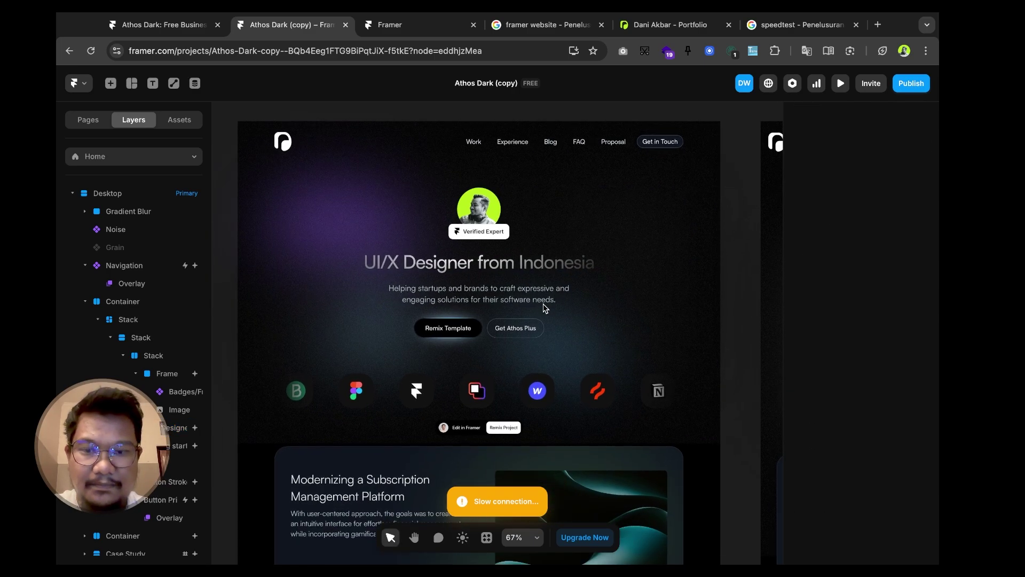
- Change the text of the "Remix Template" hero button to "Download Resume"
scroll(534, 313, up, 2)
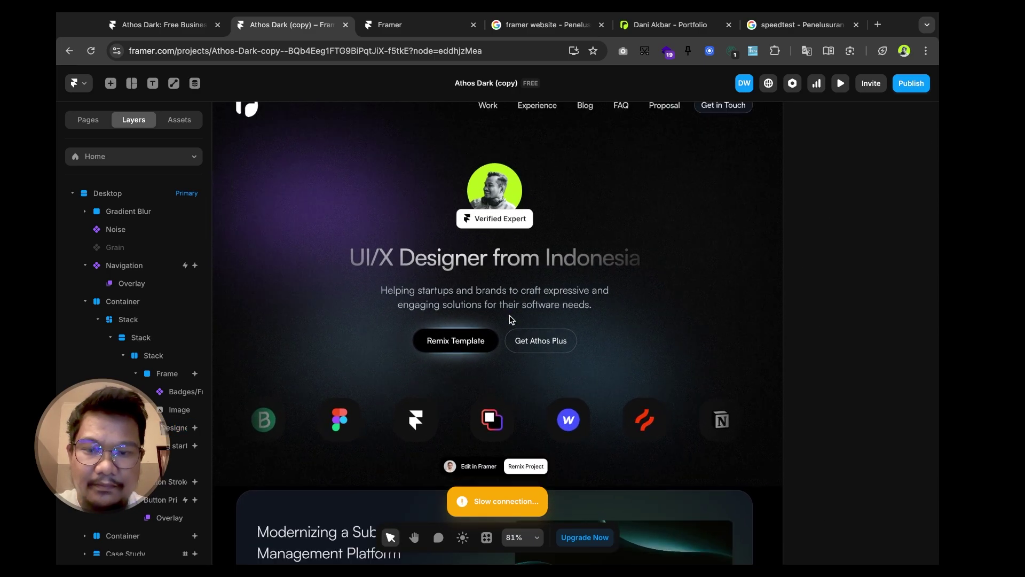
scroll(511, 318, down, 2)
click(485, 287)
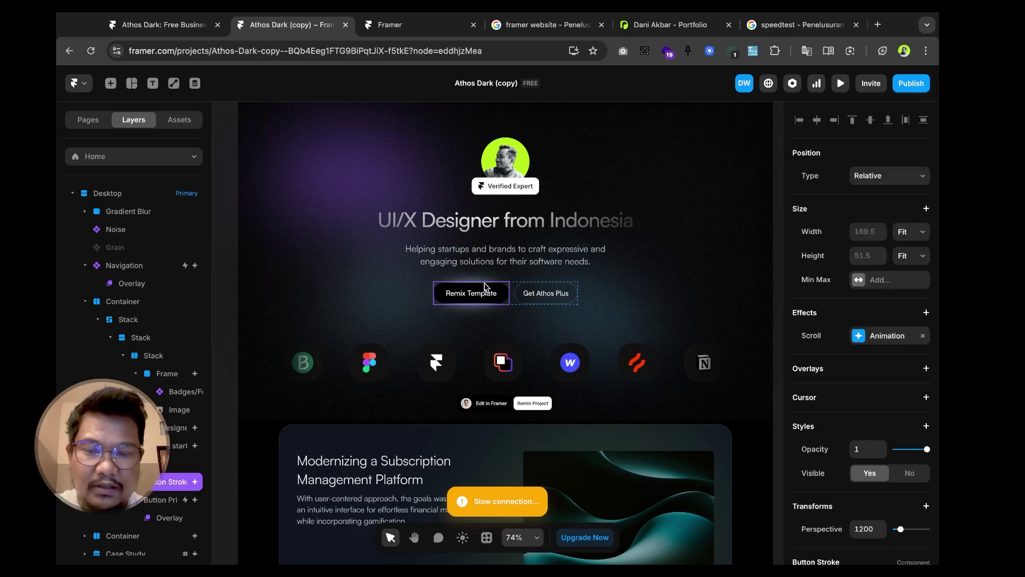
key(alt)
scroll(849, 357, down, 5)
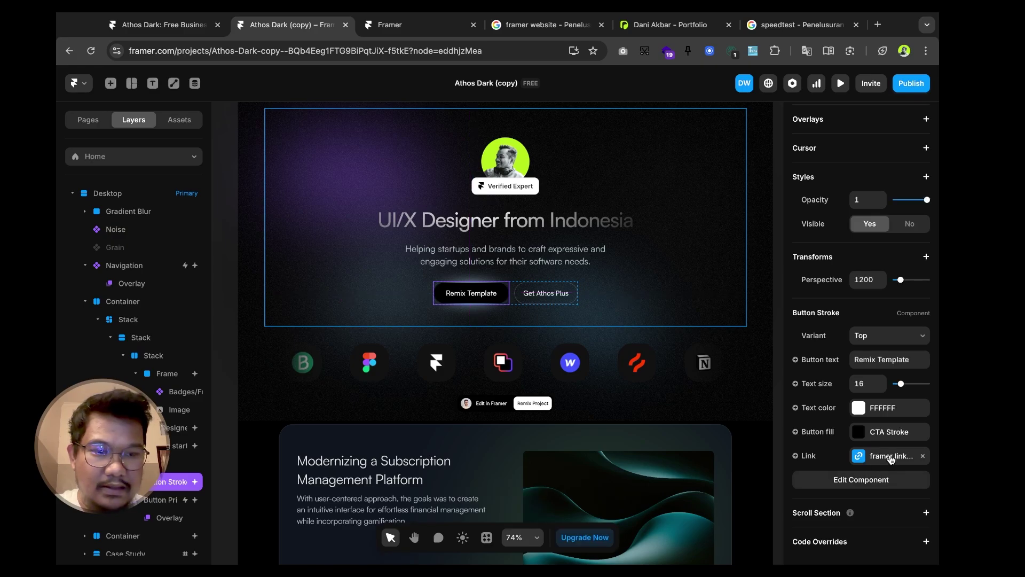
click(879, 358)
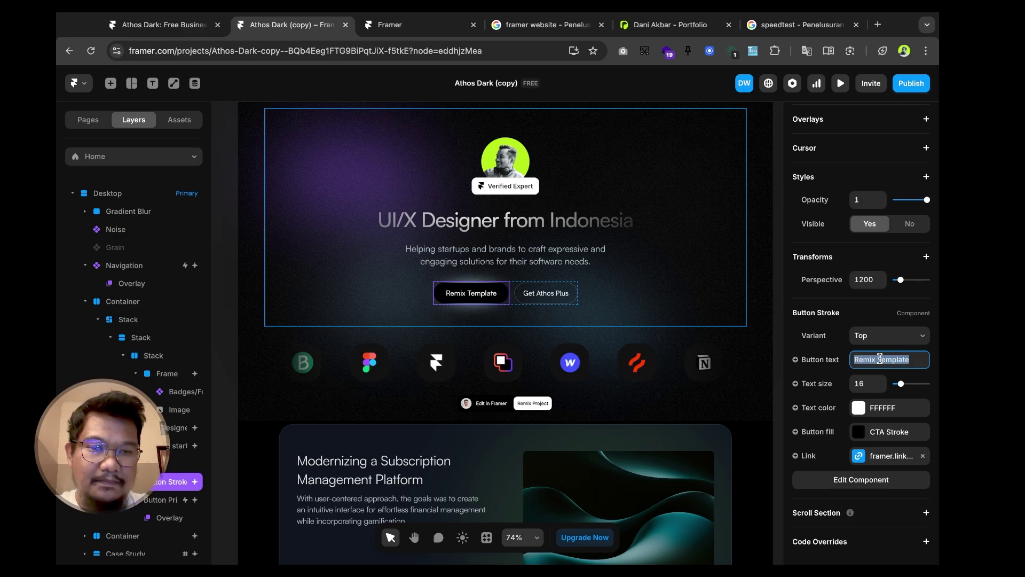
text(Down)
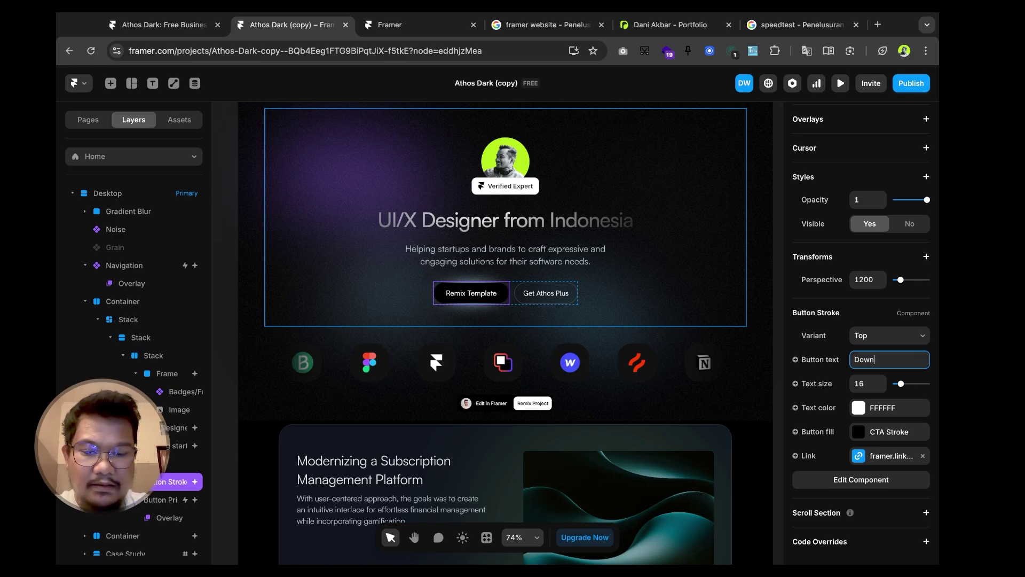
text(load Resume)
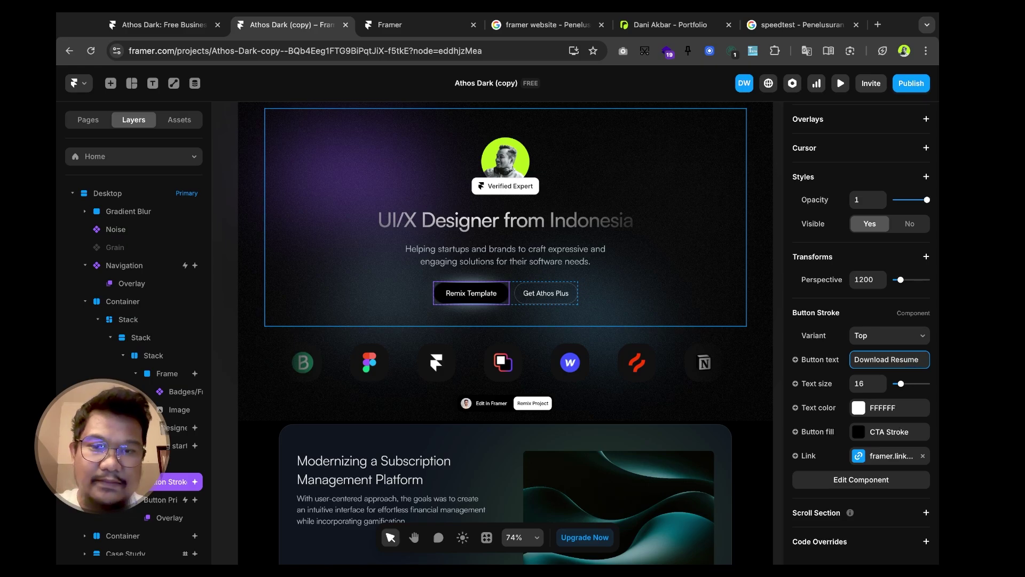
key(Tab)
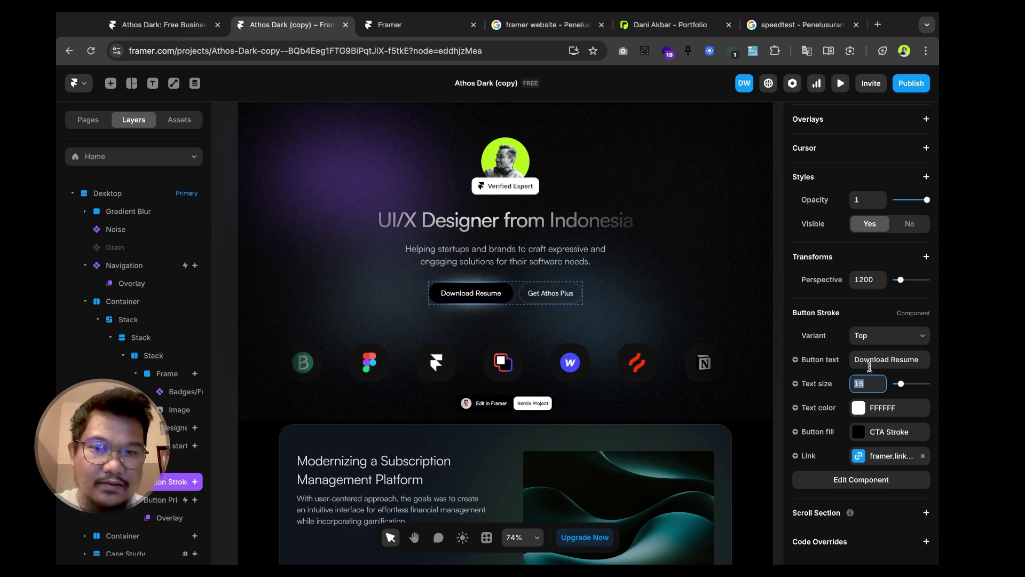
- Change the text of the "Get Athos Plus" hero button to "WhatsApp"
click(578, 291)
scroll(867, 362, down, 5)
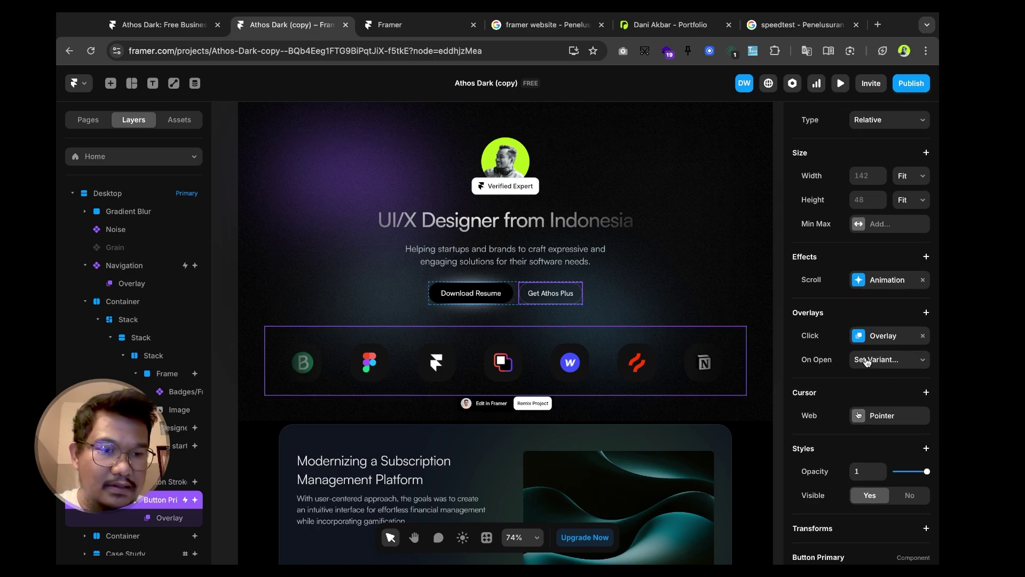
scroll(866, 362, down, 1)
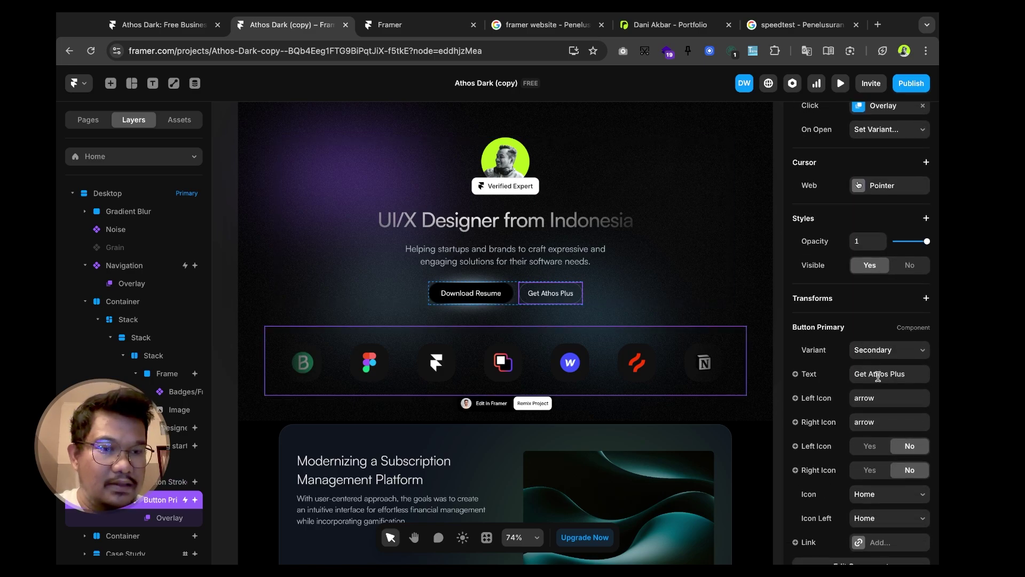
click(879, 373)
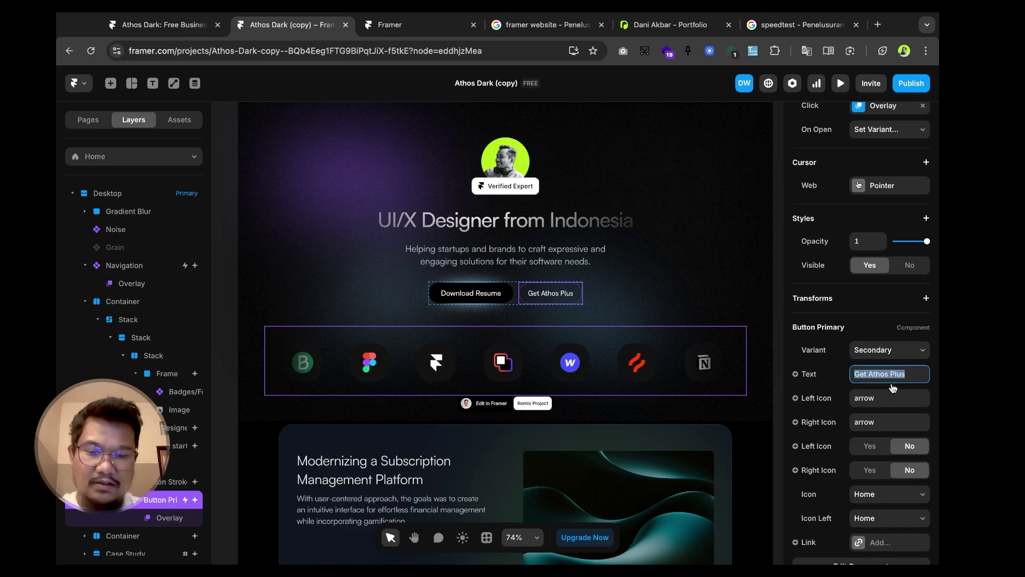
text(Whats)
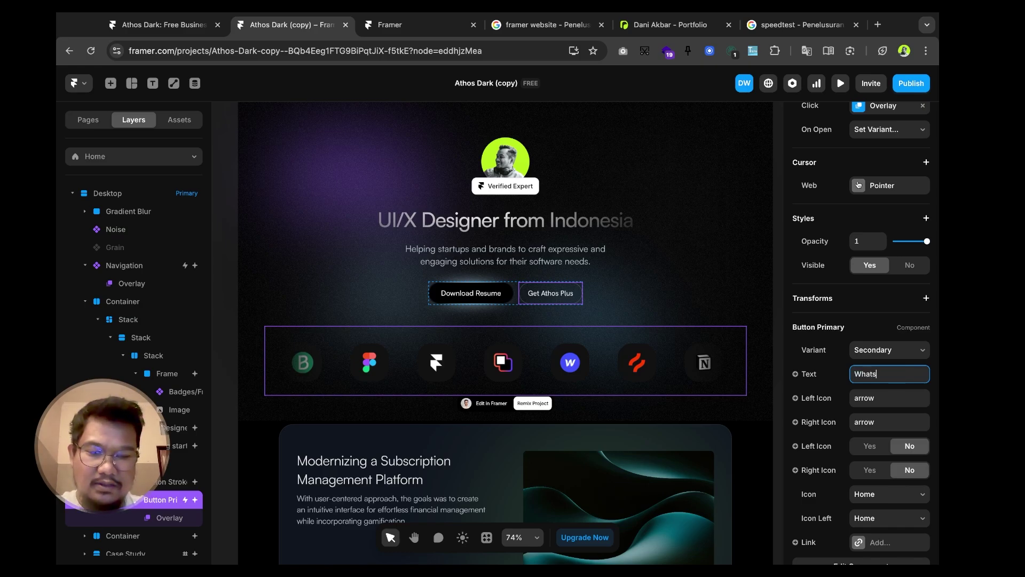
text(App)
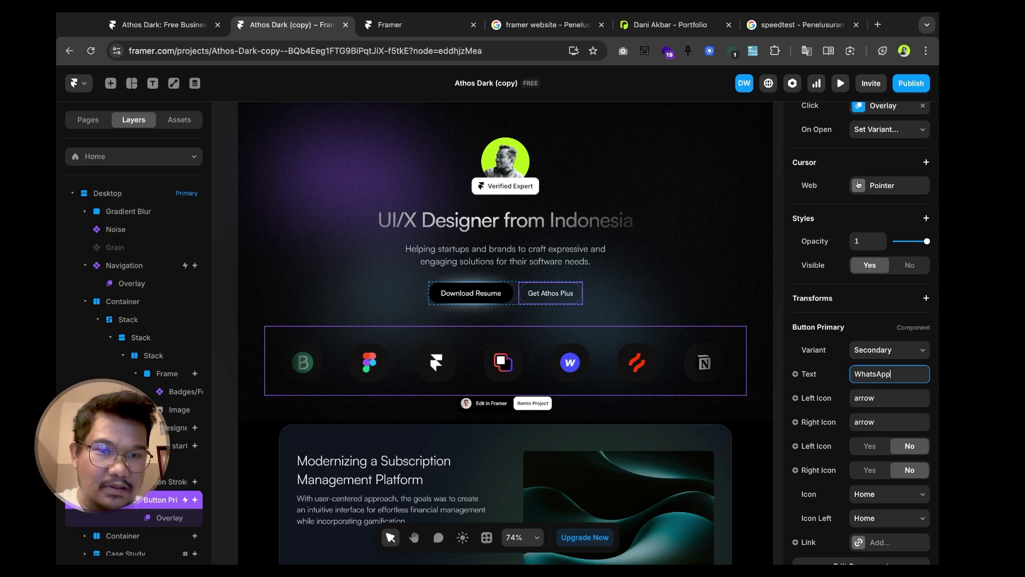
key(Tab)
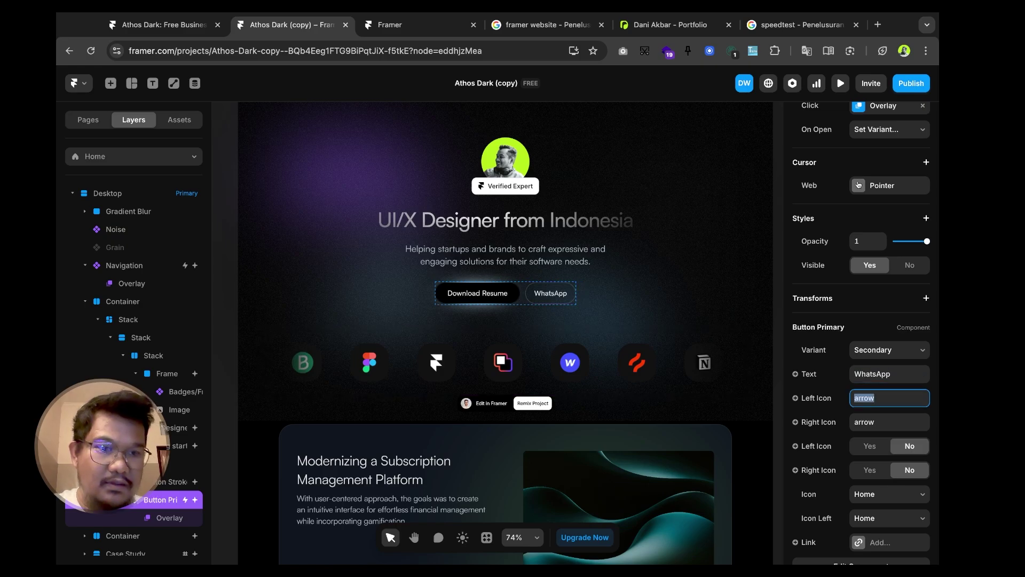
- Replace the "WhatsApp" text of the secondary hero button with "Send Message"
click(899, 373)
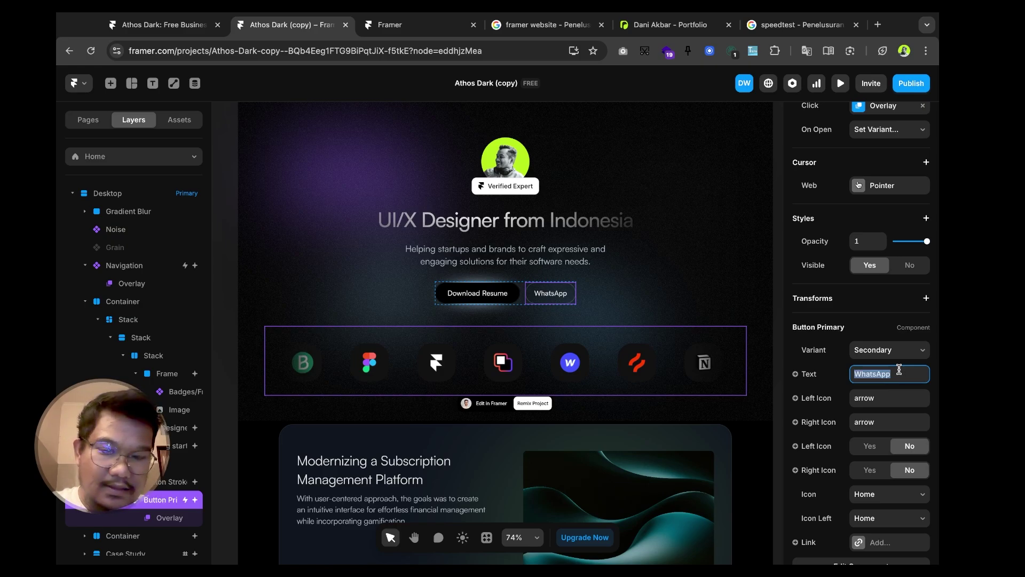
text(Send)
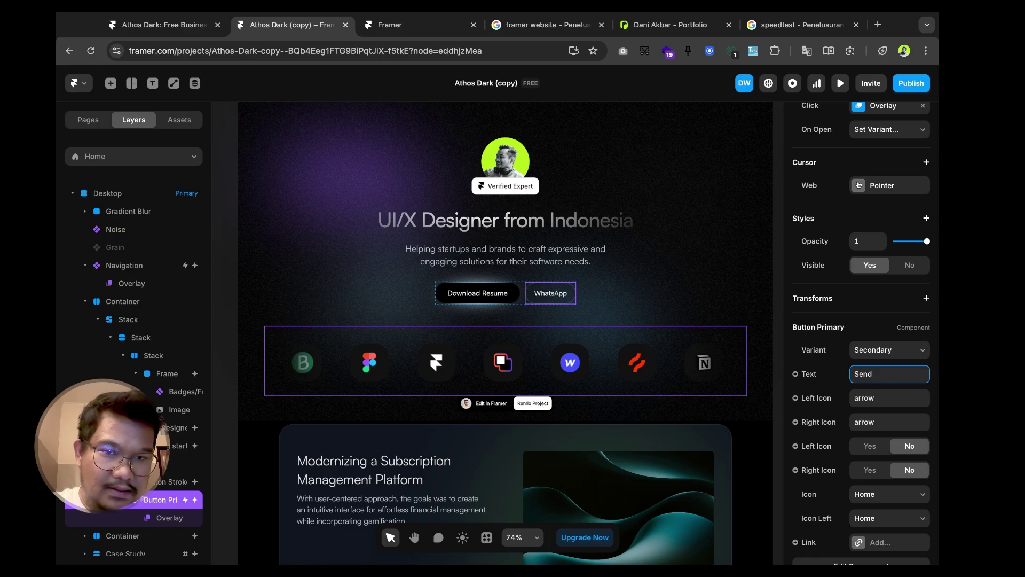
text( Message)
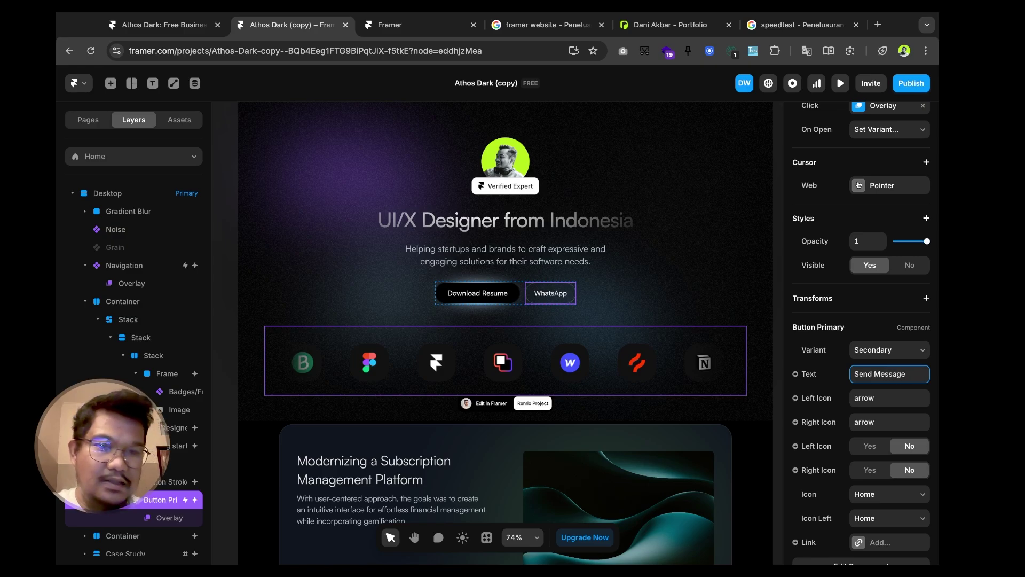
key(Tab)
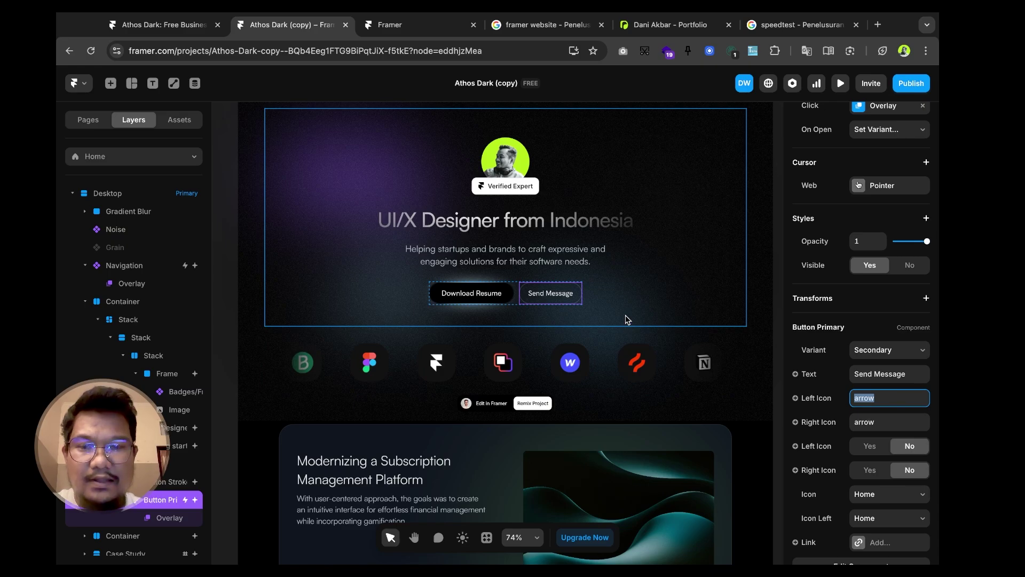
- Open the Stack tools hero component, the row of tool logos below the hero buttons, for editing
scroll(628, 319, down, 2)
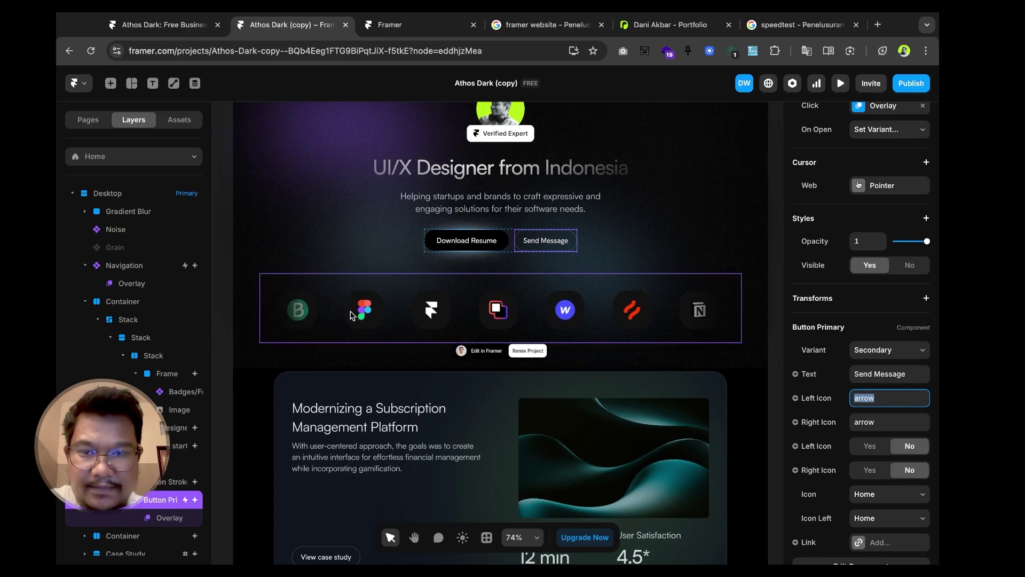
click(366, 320)
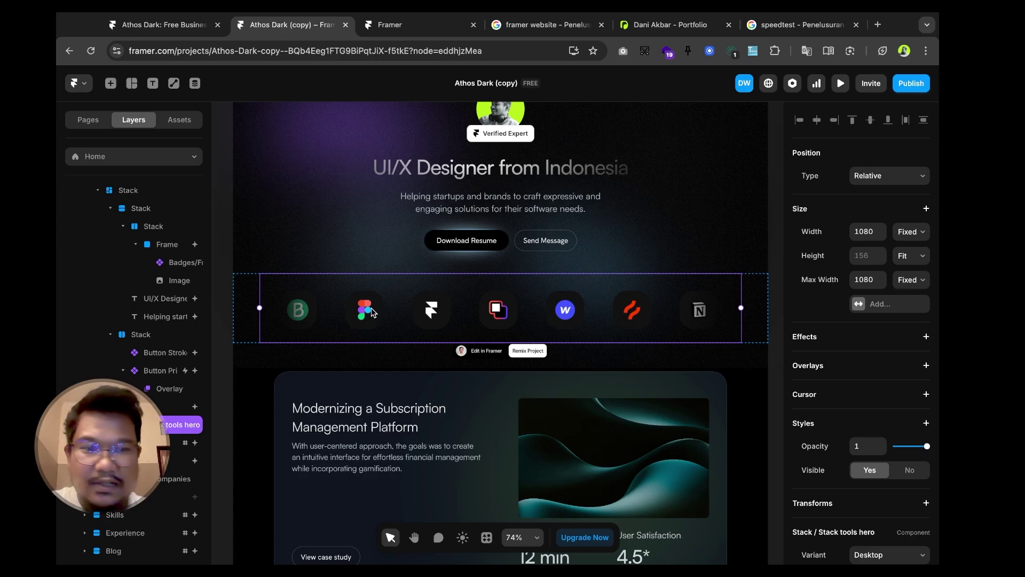
scroll(848, 372, down, 2)
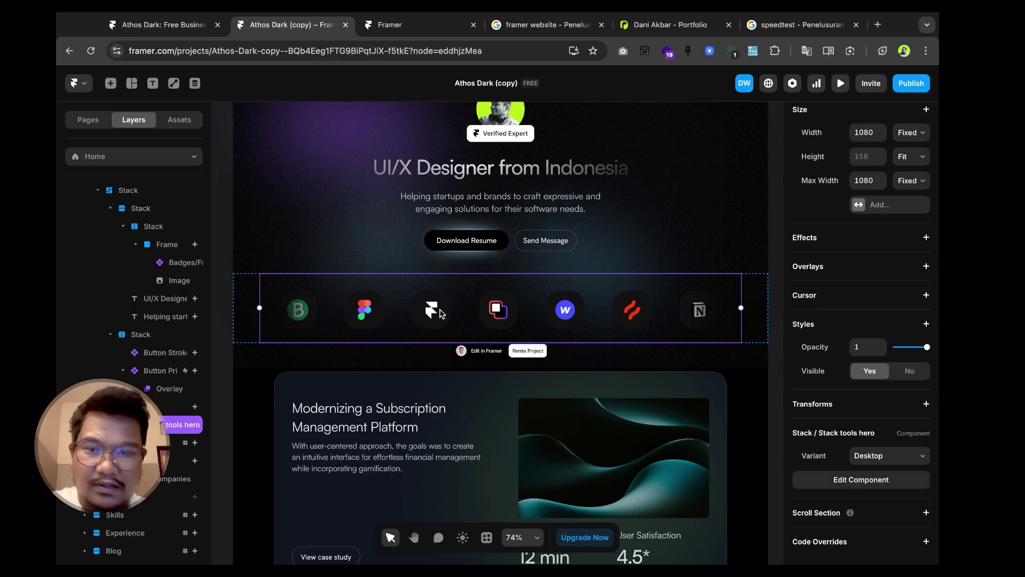
click(365, 317)
double_click(365, 316)
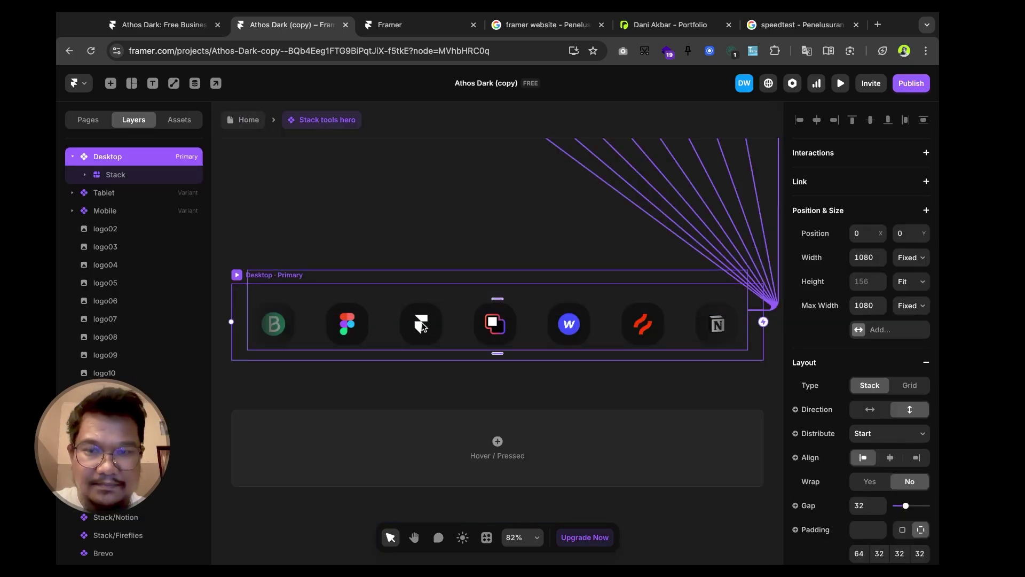
- Examine the tool logo components linked to the Stack tools hero and the settings of the desktop Ticker
scroll(491, 321, down, 5)
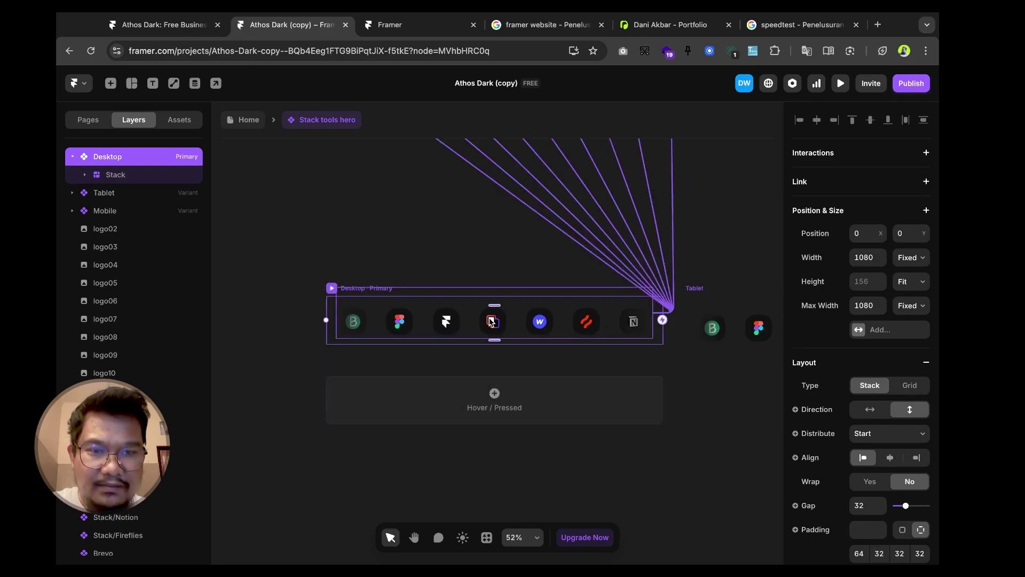
scroll(491, 321, down, 4)
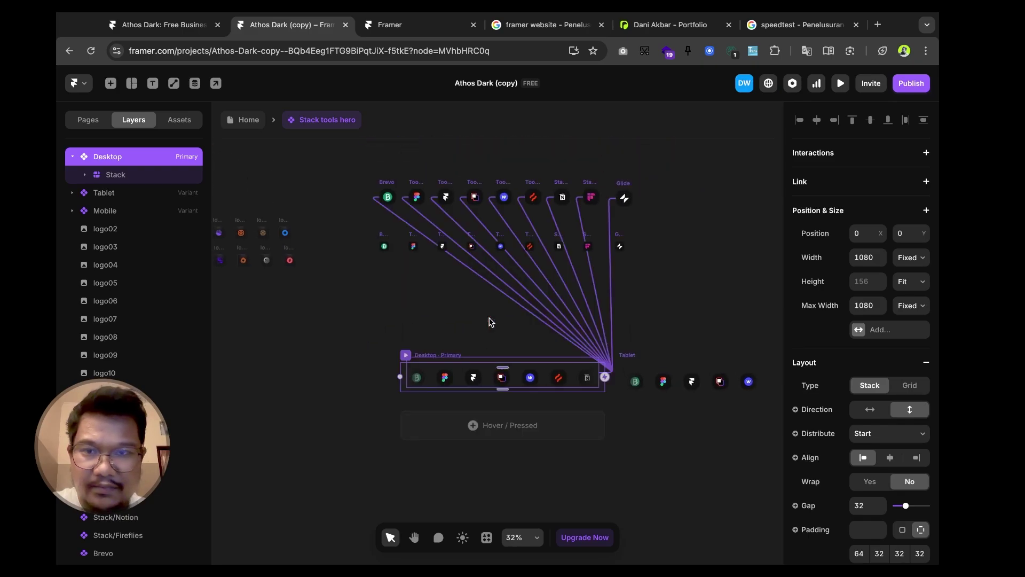
scroll(490, 322, right, 2)
scroll(490, 321, down, 1)
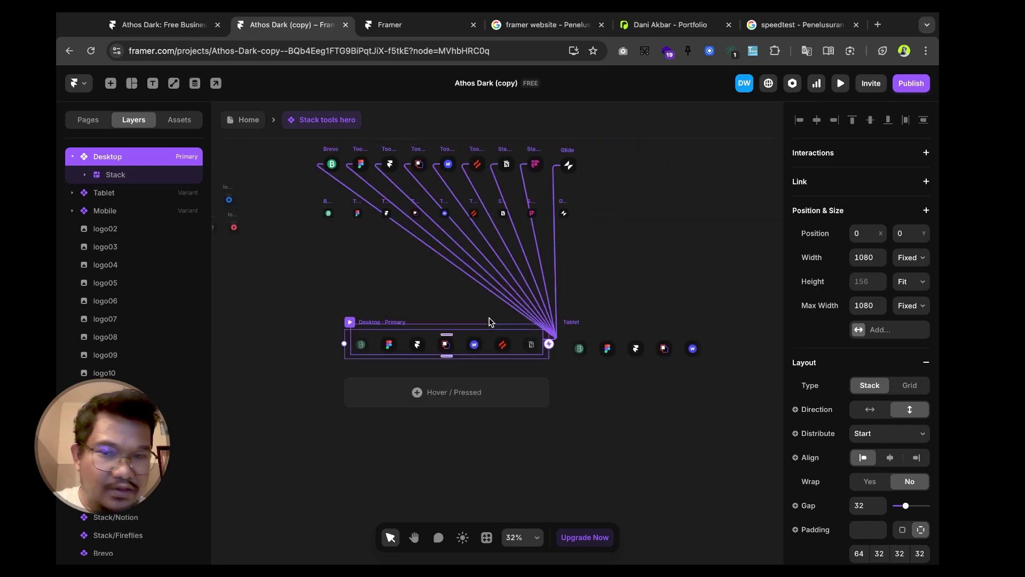
scroll(491, 322, up, 4)
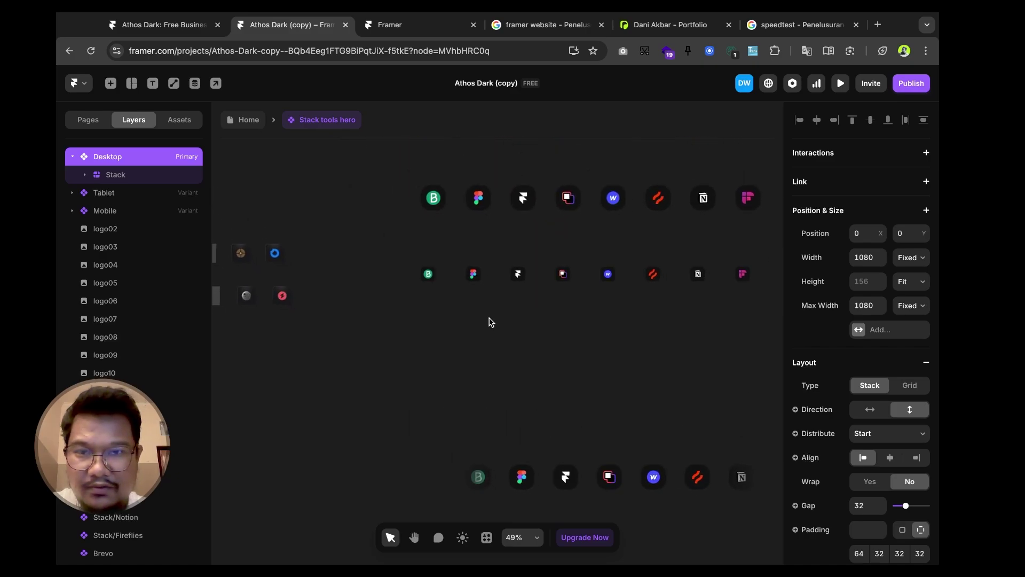
scroll(488, 321, down, 2)
scroll(518, 373, up, 4)
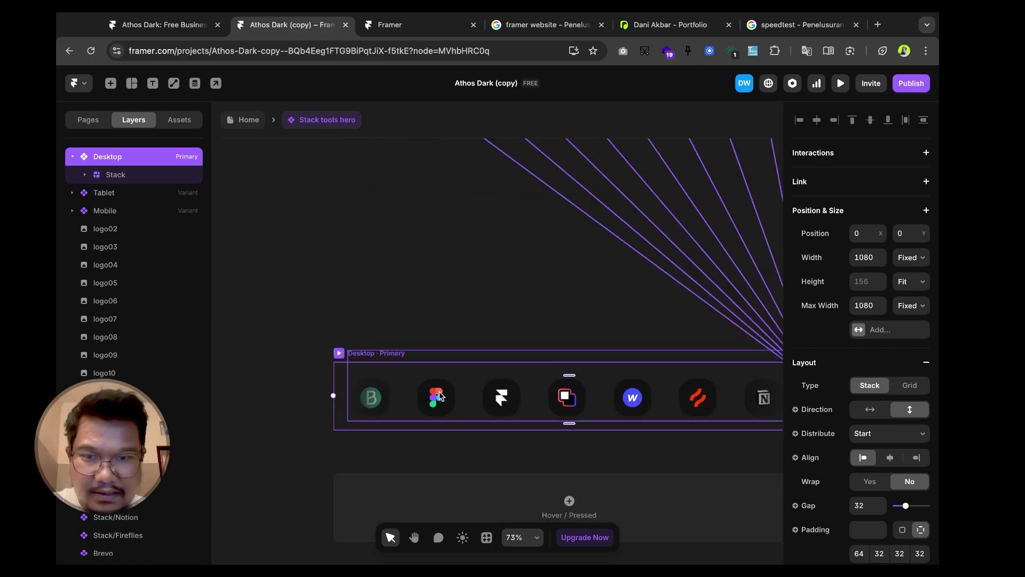
click(439, 395)
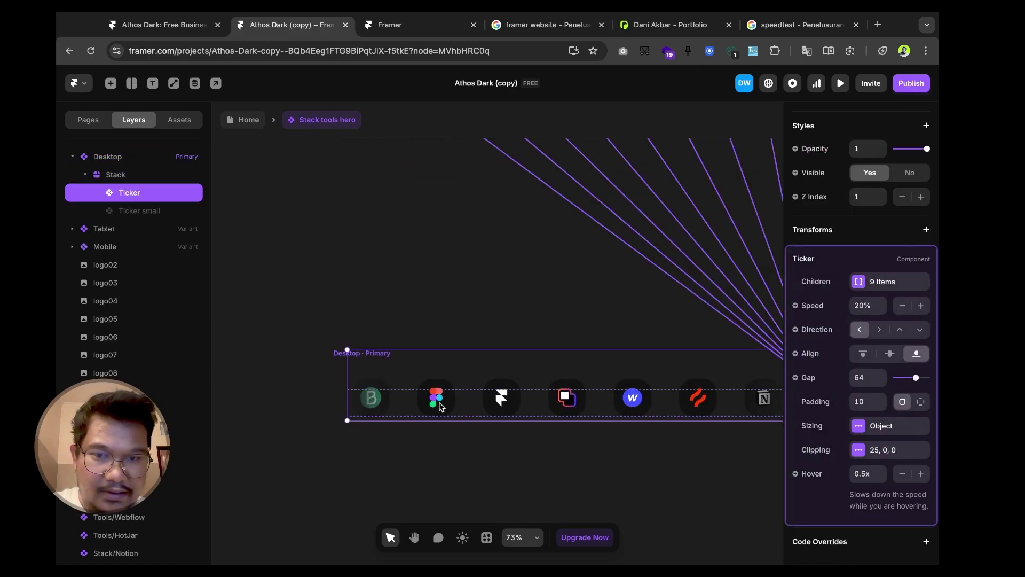
scroll(440, 384, down, 4)
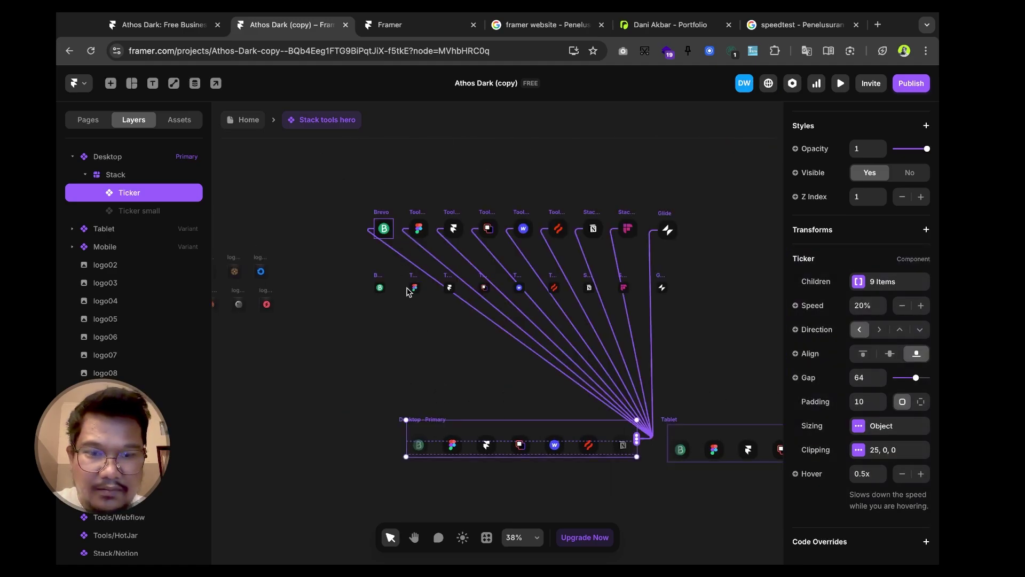
- Open the Tools/Figma logo component for editing by unlinking only this instance from its primary component
click(385, 226)
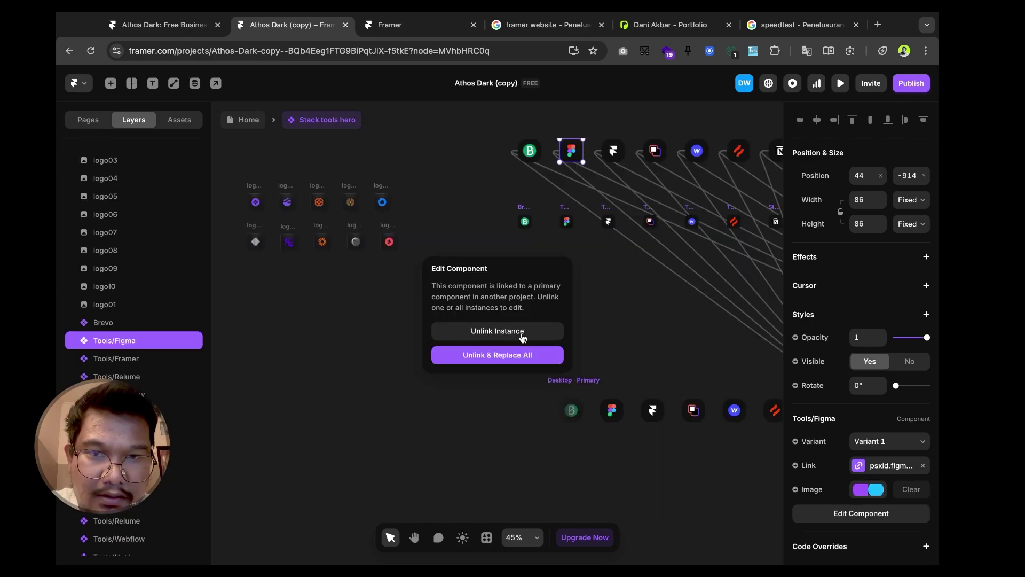
click(522, 336)
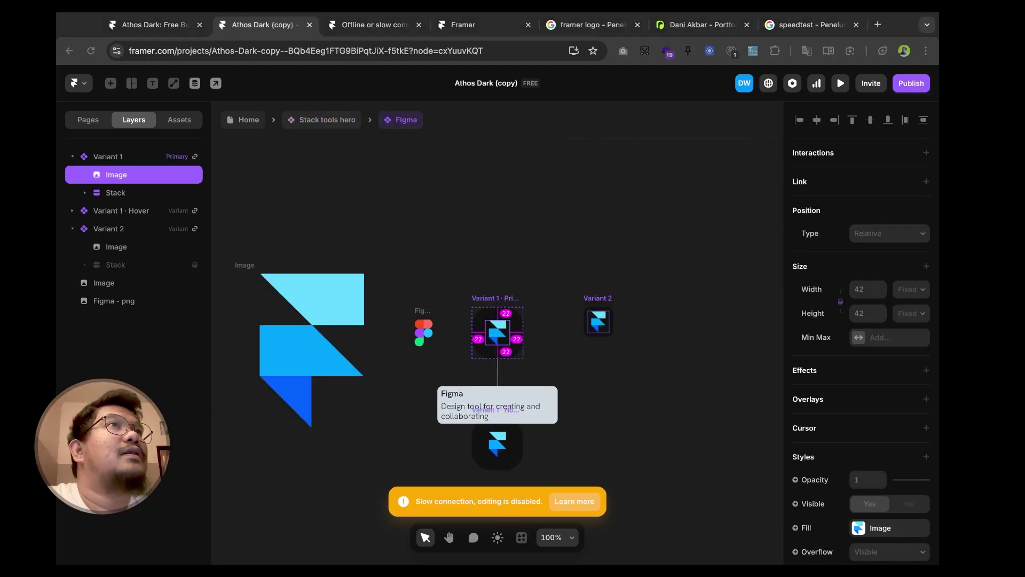
- Leave the Figma component and go back through Stack tools hero to the Home page
click(355, 154)
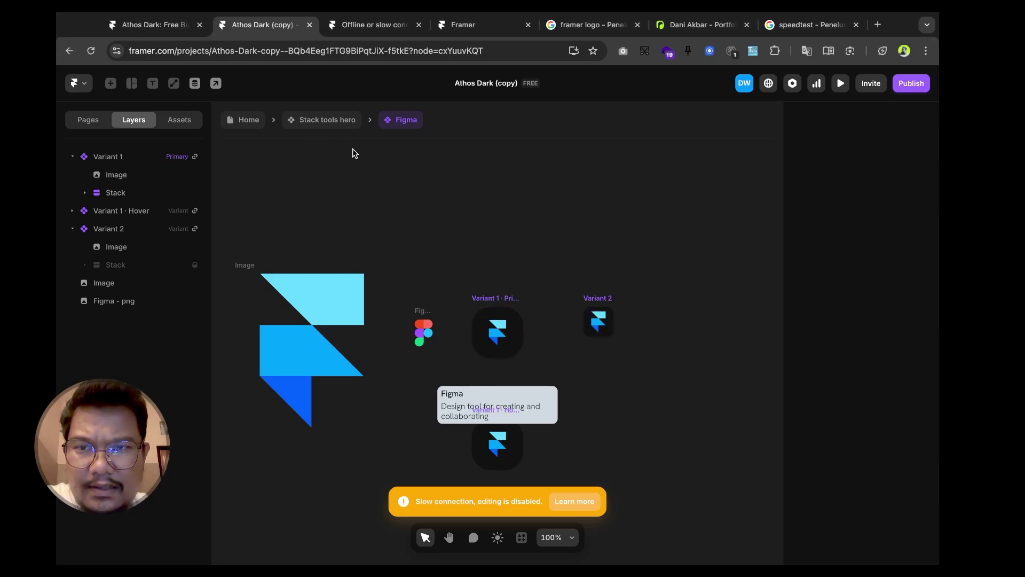
click(329, 118)
scroll(491, 265, down, 2)
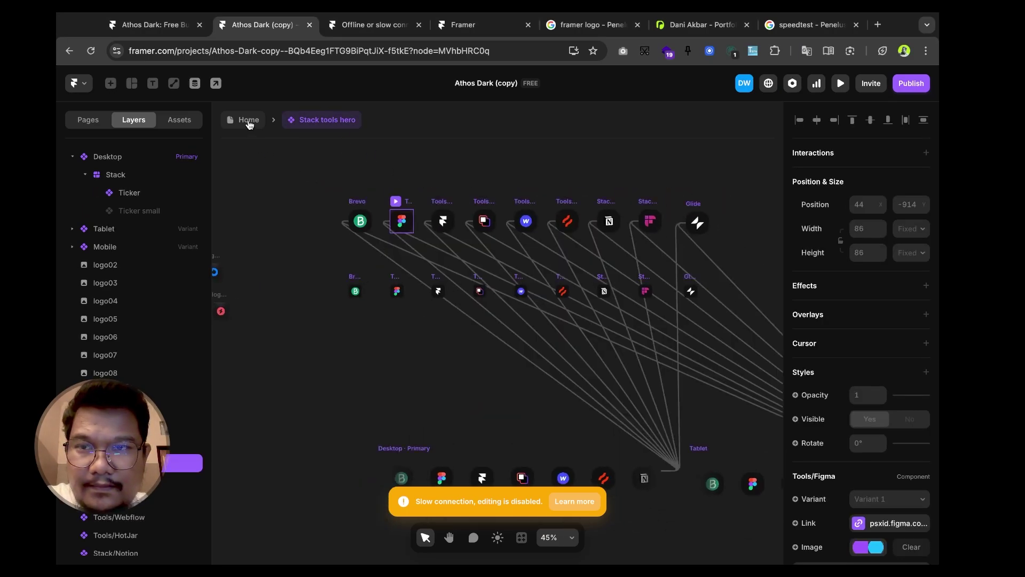
click(248, 120)
- Look inside the component of the "Modernizing a Subscription Management Platform" case study card and return to the Home page
scroll(518, 310, down, 3)
click(592, 385)
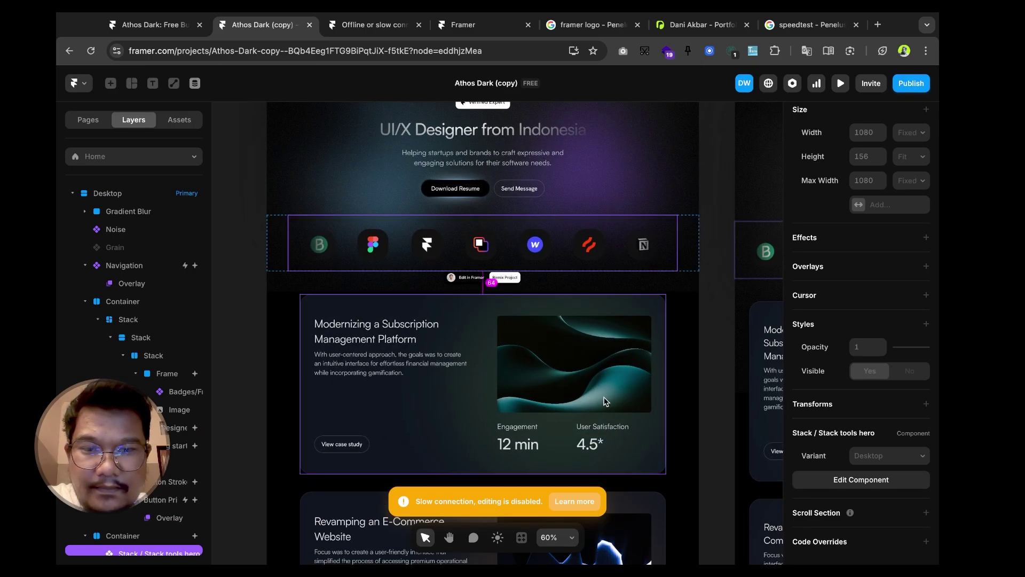
scroll(592, 386, down, 2)
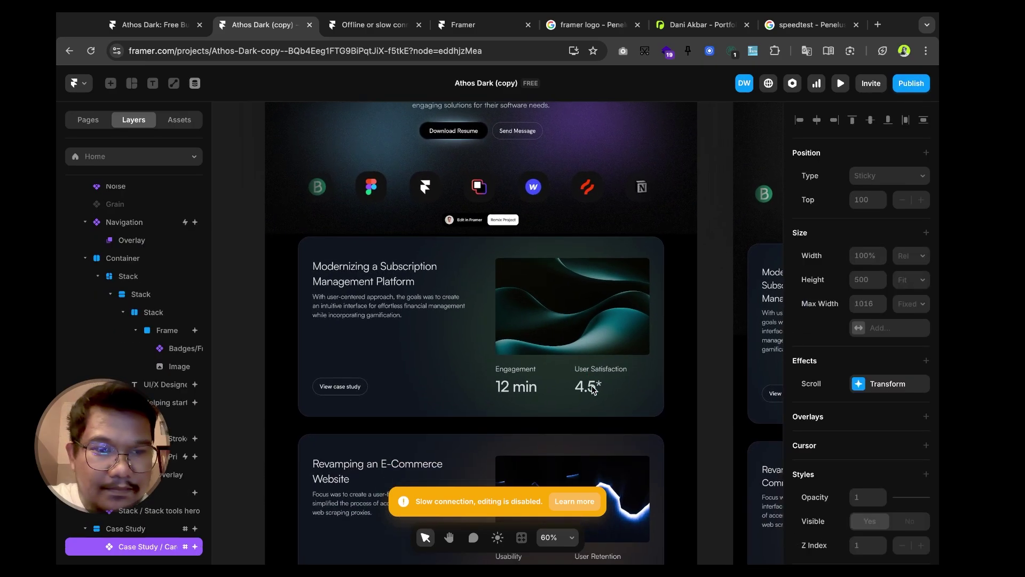
double_click(578, 299)
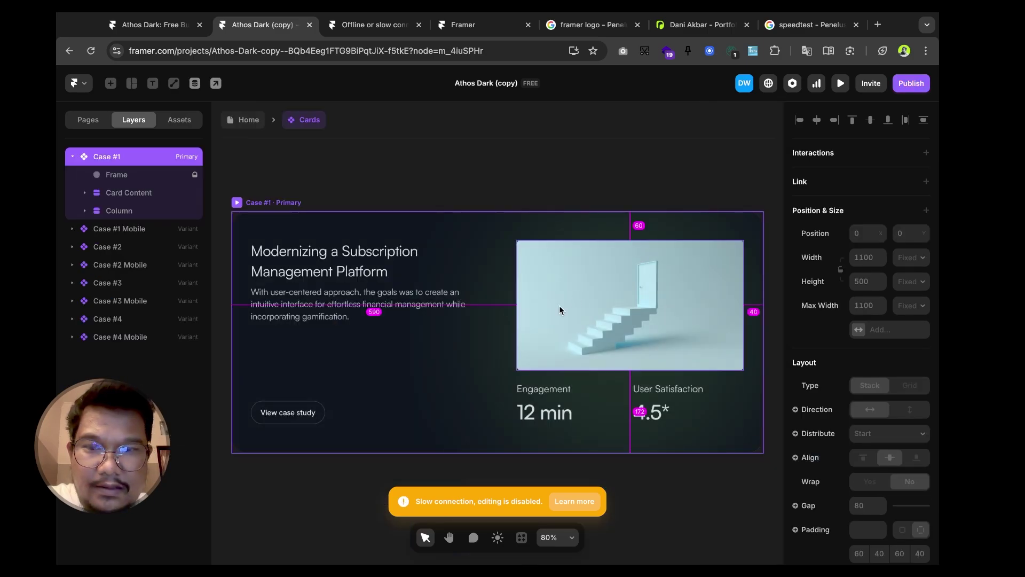
scroll(472, 382, down, 1)
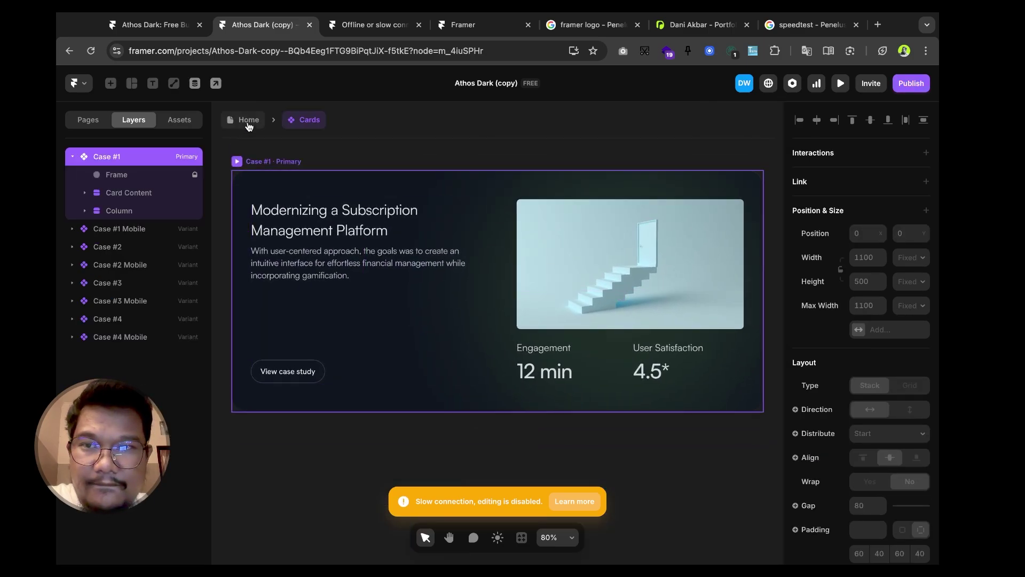
click(246, 122)
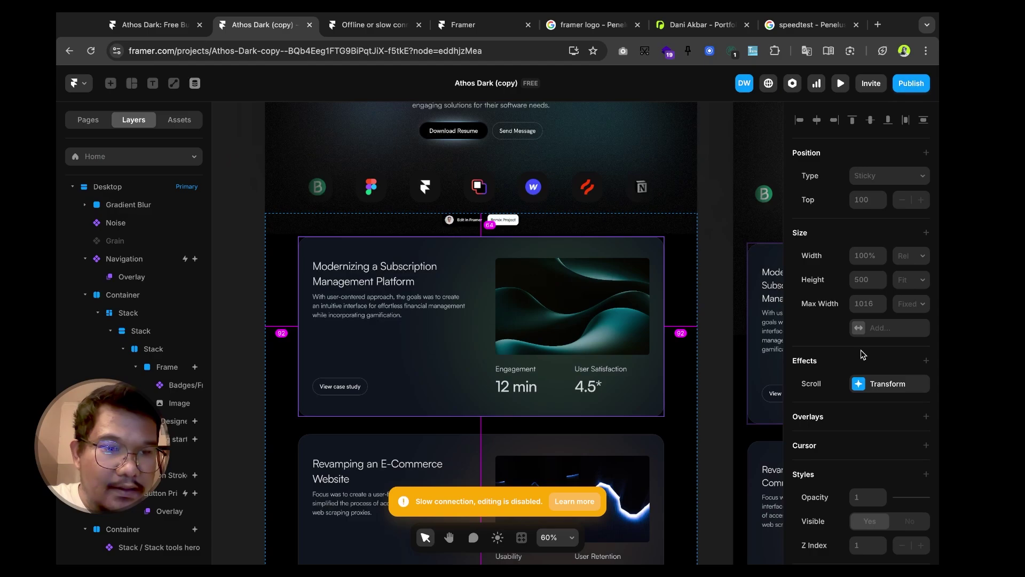
- Inspect the image settings of the first case study card and close them
scroll(862, 352, down, 6)
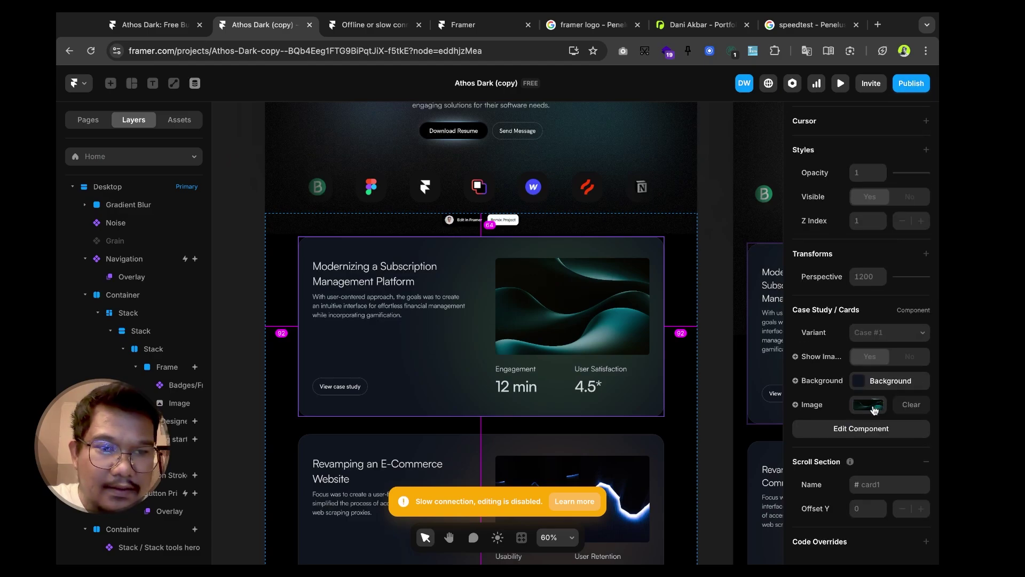
click(868, 405)
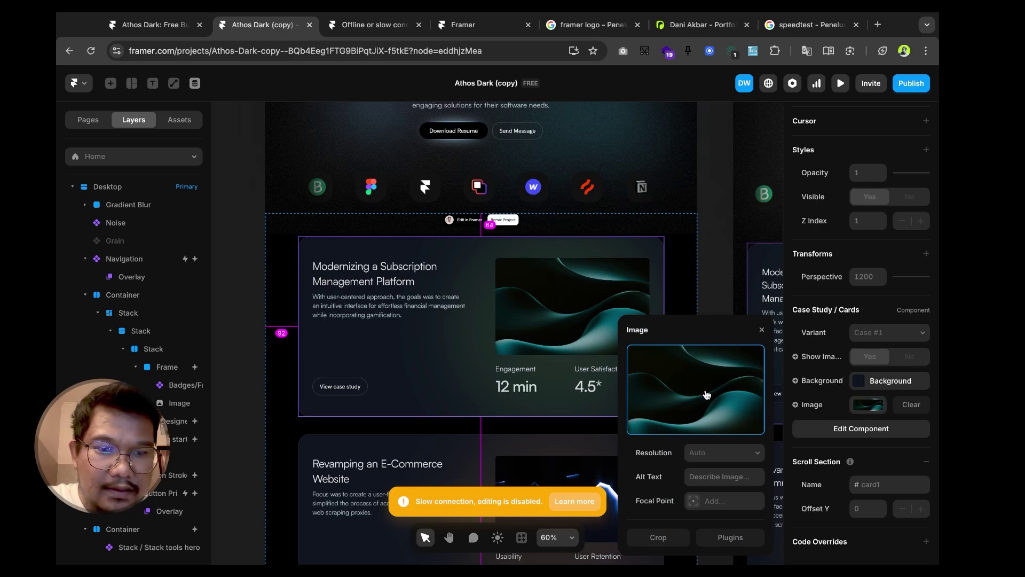
click(762, 329)
- Open the Case Study / Cards component and examine the style settings of the Case #1 image layer
click(872, 433)
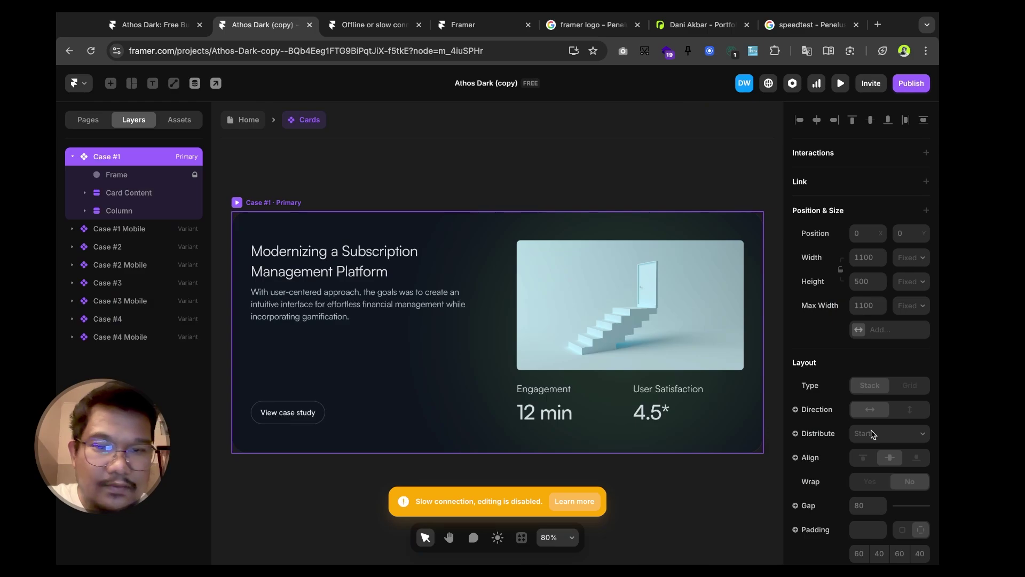
click(612, 327)
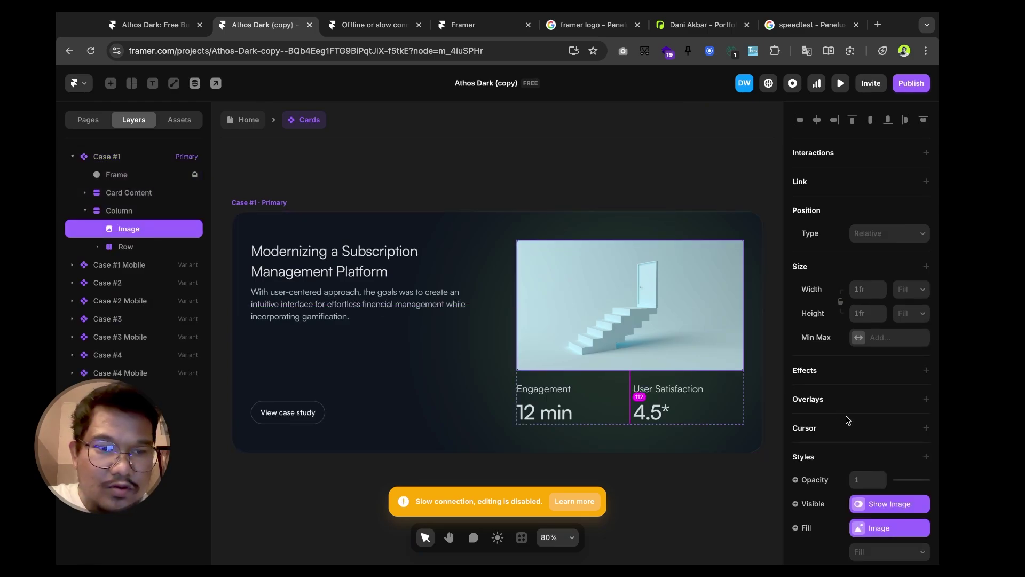
scroll(847, 419, down, 5)
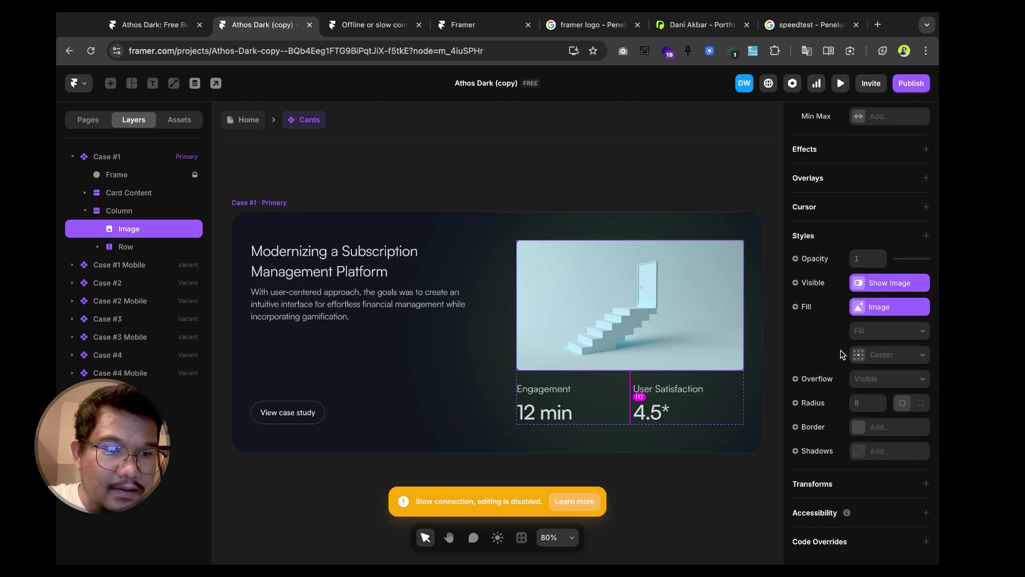
- Leave the Case Study / Cards component and return to the case study cards on the Home page
scroll(840, 354, up, 5)
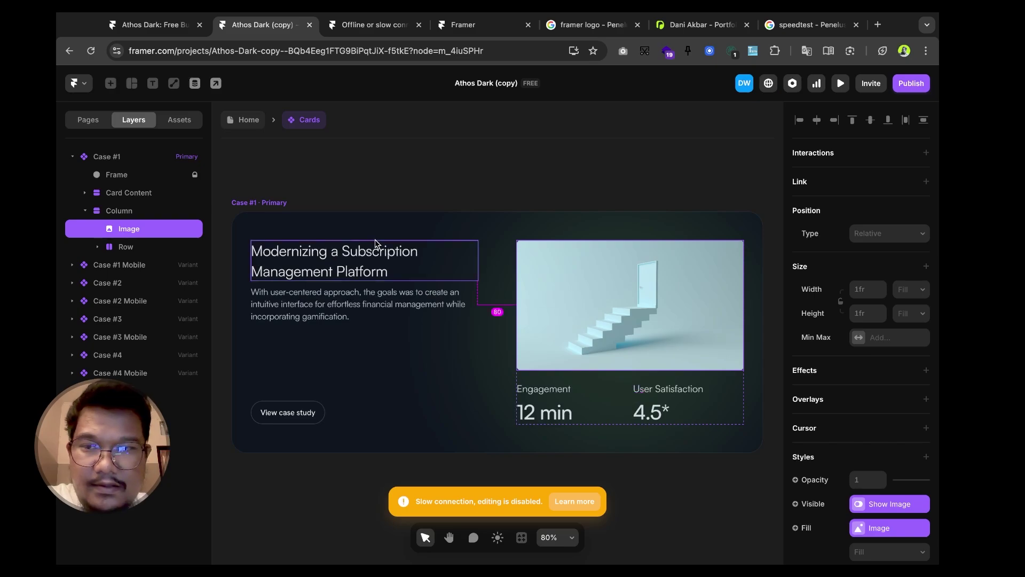
click(273, 201)
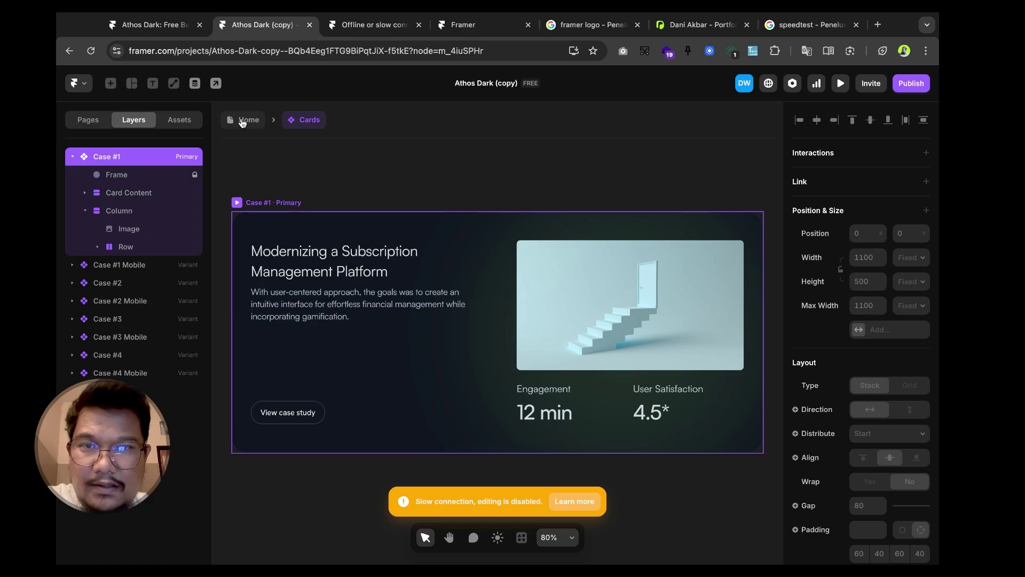
click(242, 122)
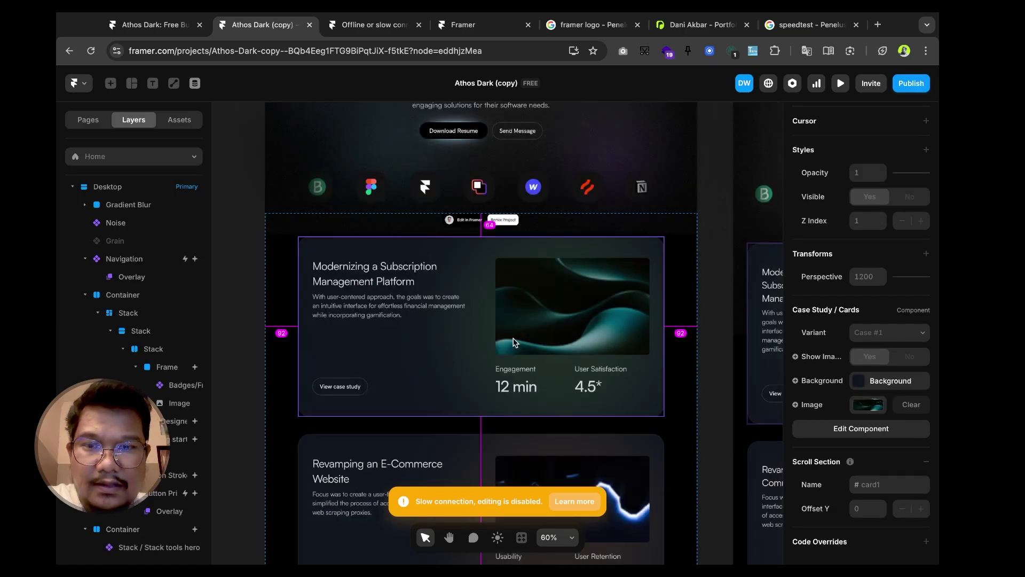
scroll(514, 342, down, 3)
scroll(514, 342, up, 1)
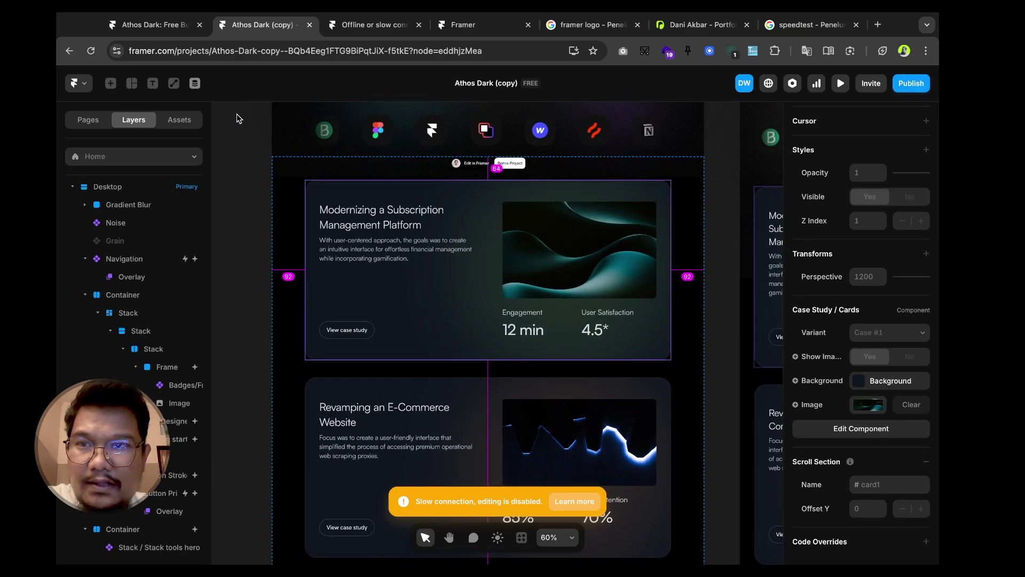
- Look through the first item of the Blog collection in the CMS and go back to the Home page canvas
click(194, 84)
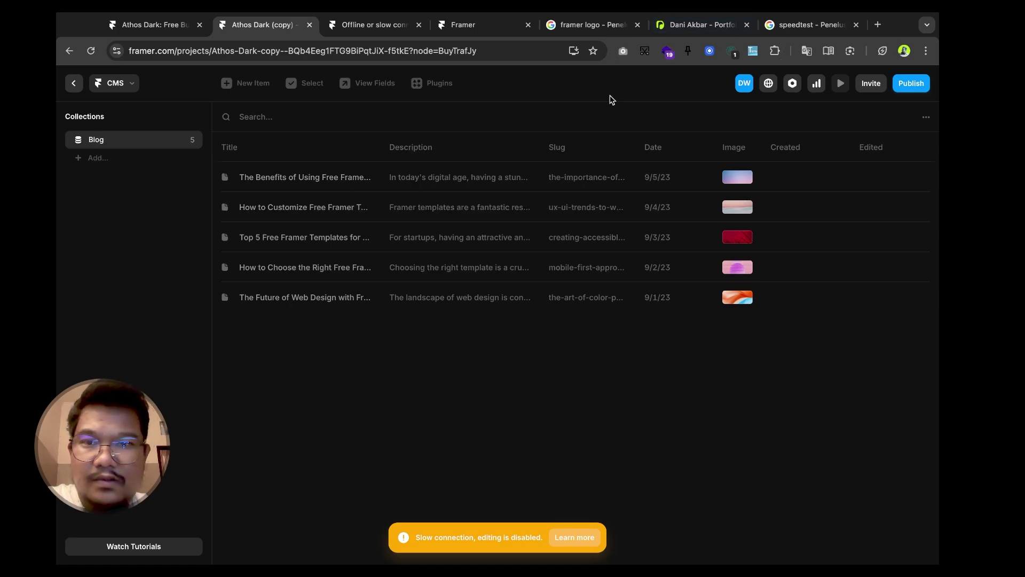
click(426, 177)
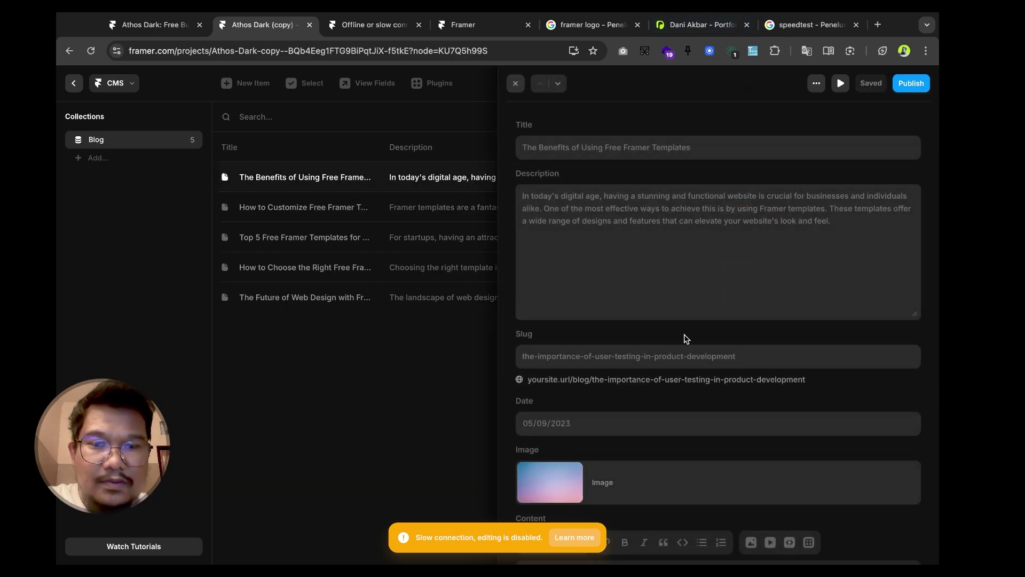
scroll(686, 339, down, 10)
key(Escape)
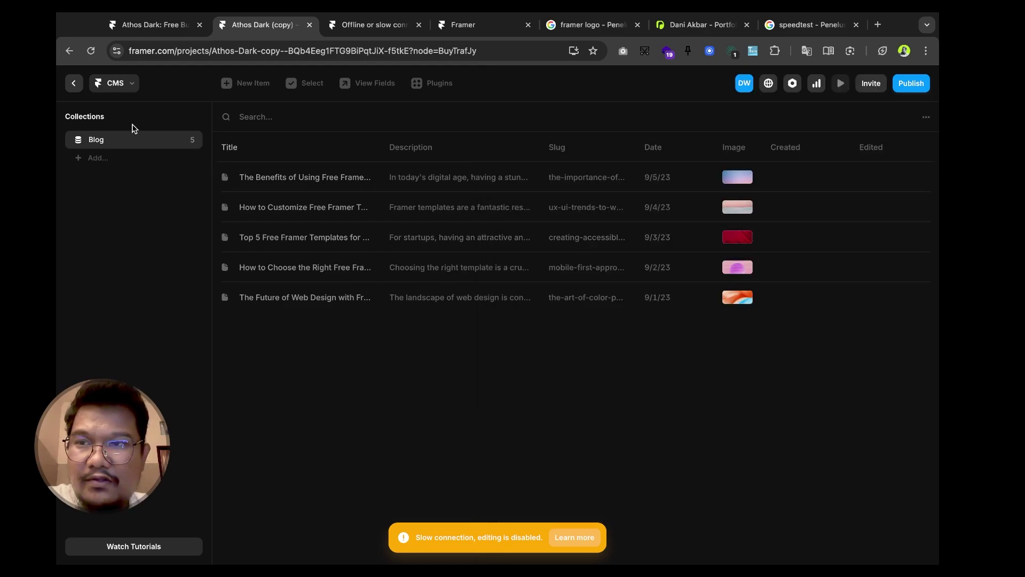
click(73, 87)
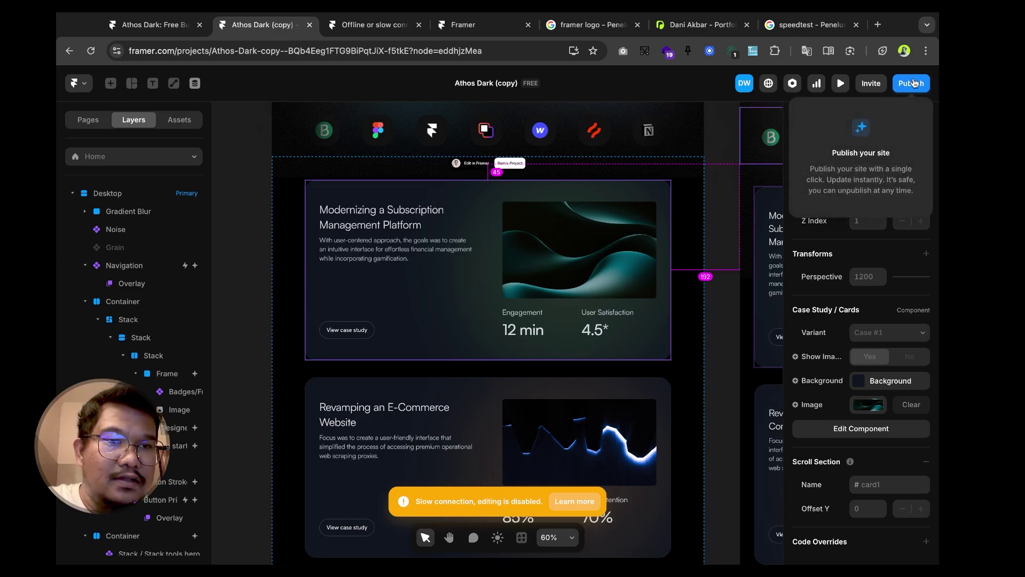
- Rerun the Google internet speed test, then switch back to the Athos Dark (copy) project and reload it
click(809, 25)
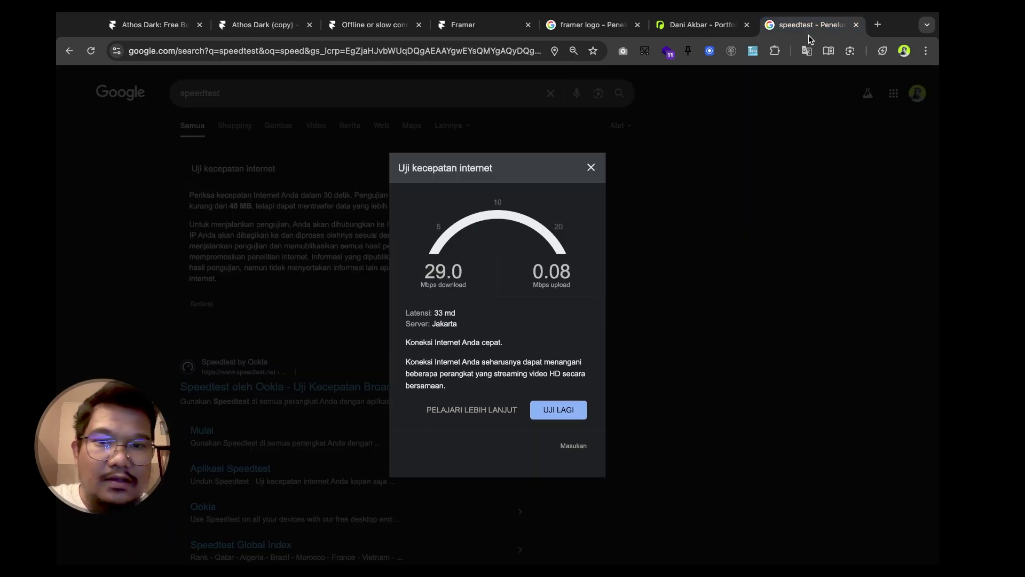
click(555, 340)
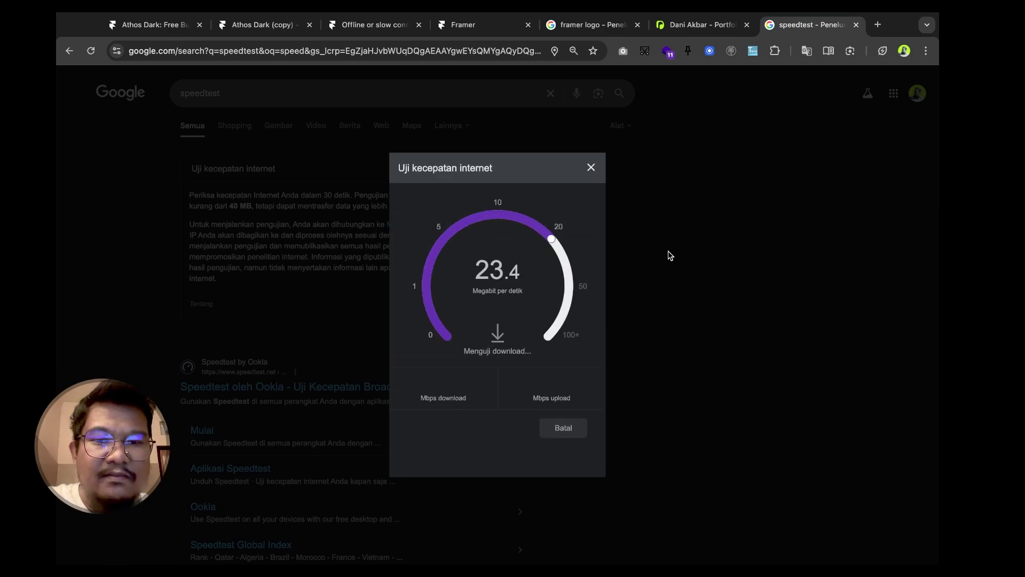
click(375, 24)
click(275, 25)
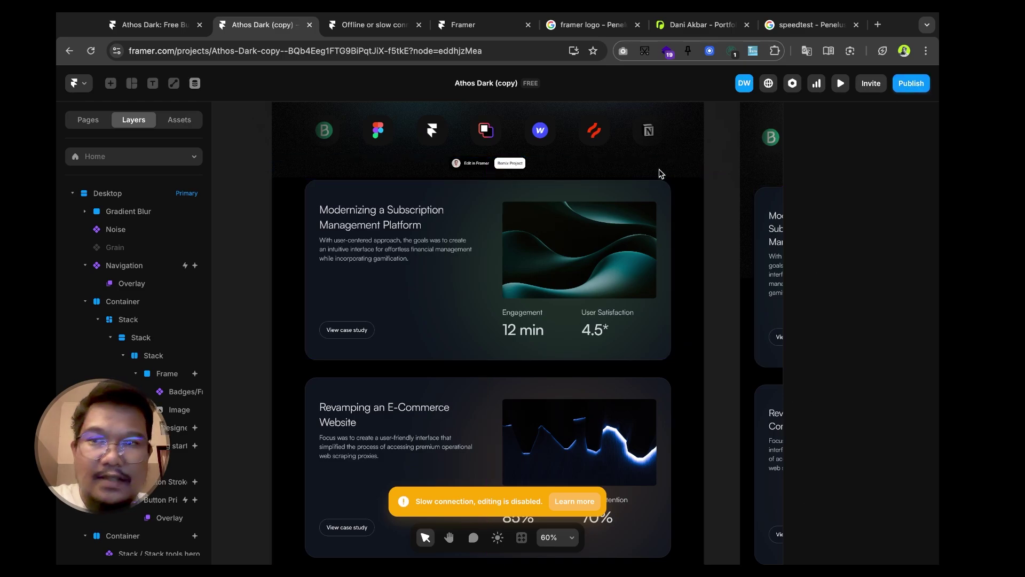
click(90, 52)
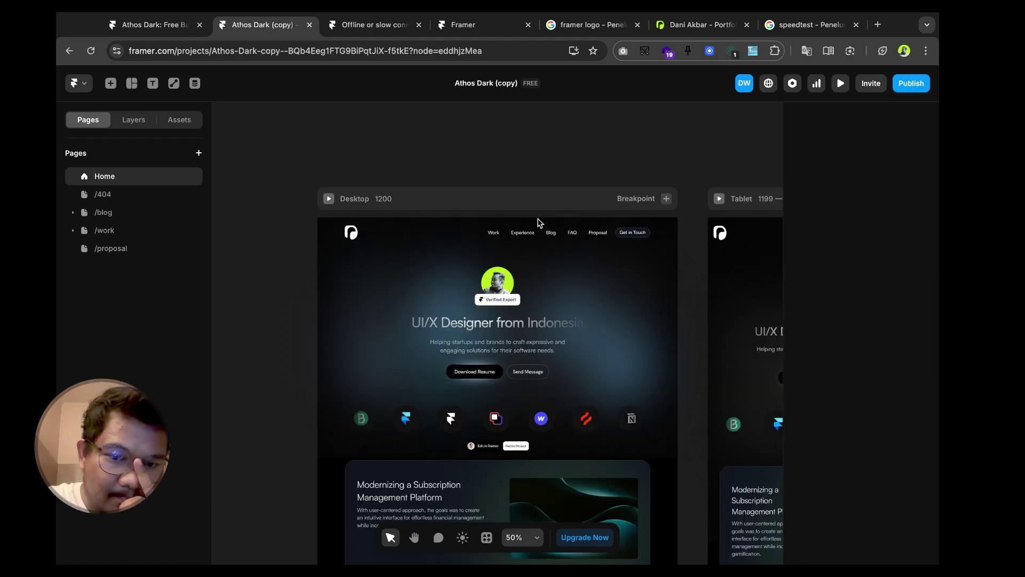
- Check the tool logos inside the Stack tools hero component and return to the Home page
scroll(531, 345, down, 2)
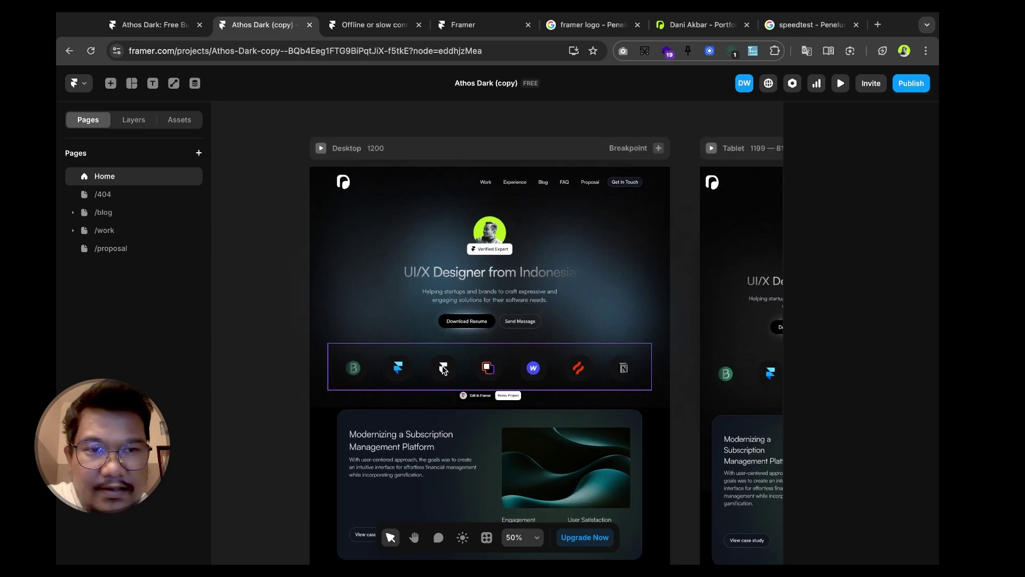
click(443, 369)
double_click(406, 372)
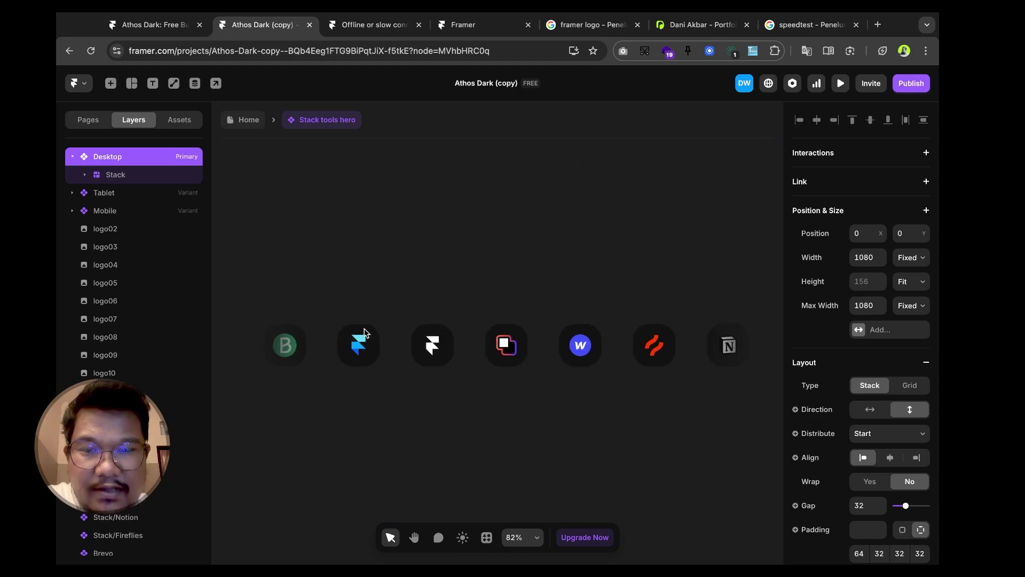
click(247, 124)
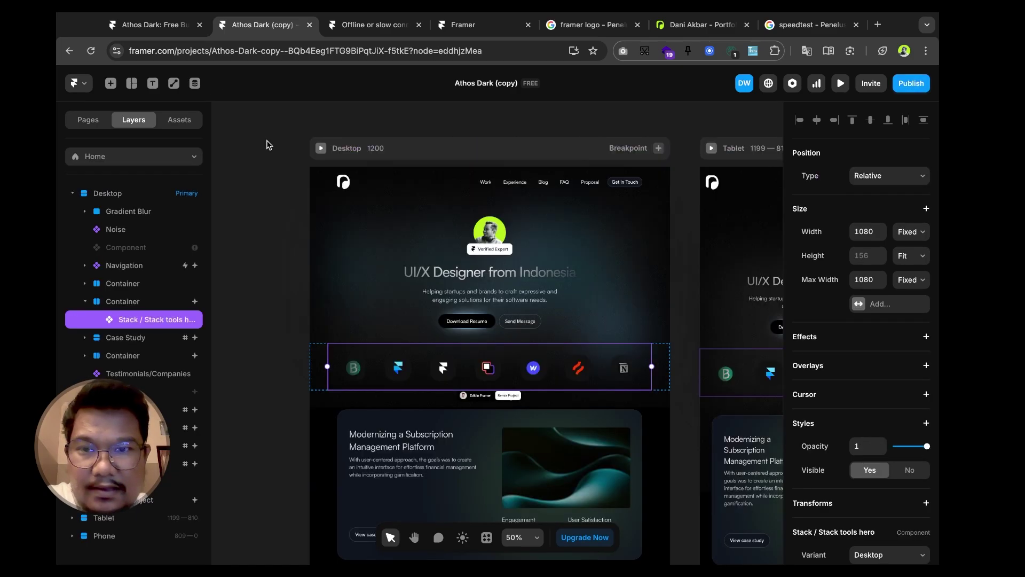
- Open the component of the "Modernizing a Subscription Management Platform" card and review the layout and style settings of its Case #1 variant
scroll(487, 367, up, 3)
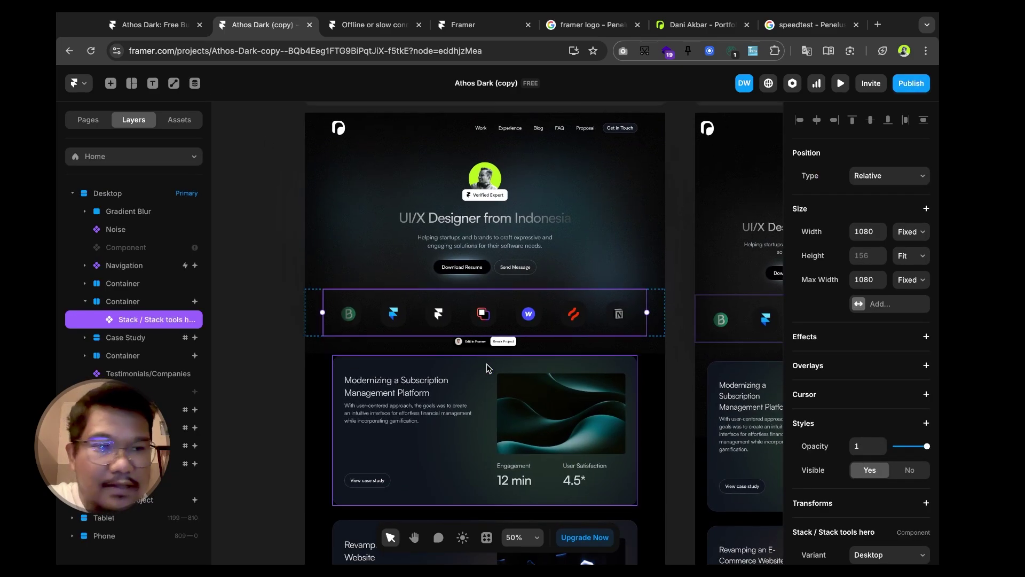
scroll(486, 364, down, 2)
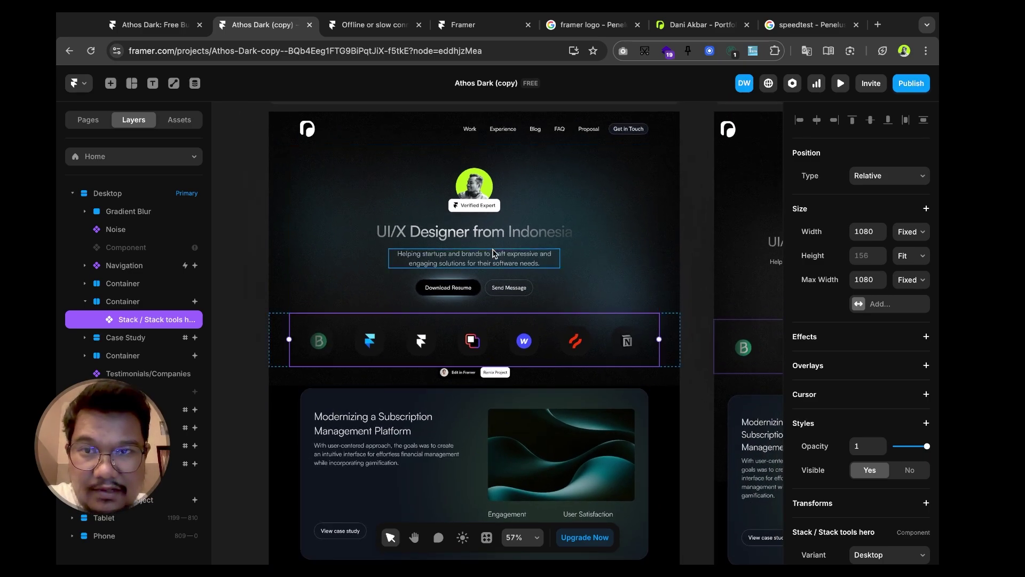
click(536, 138)
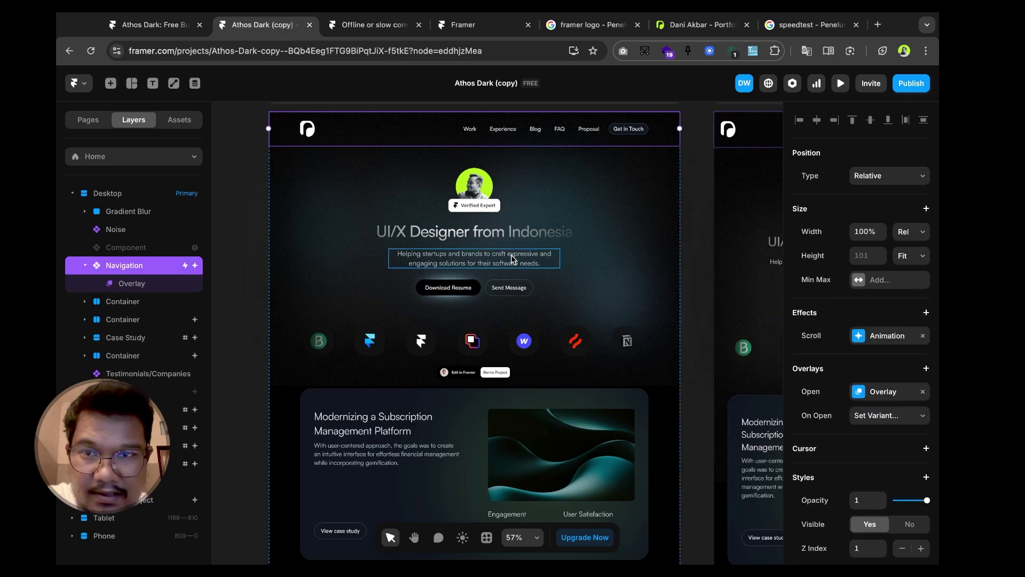
scroll(496, 307, down, 3)
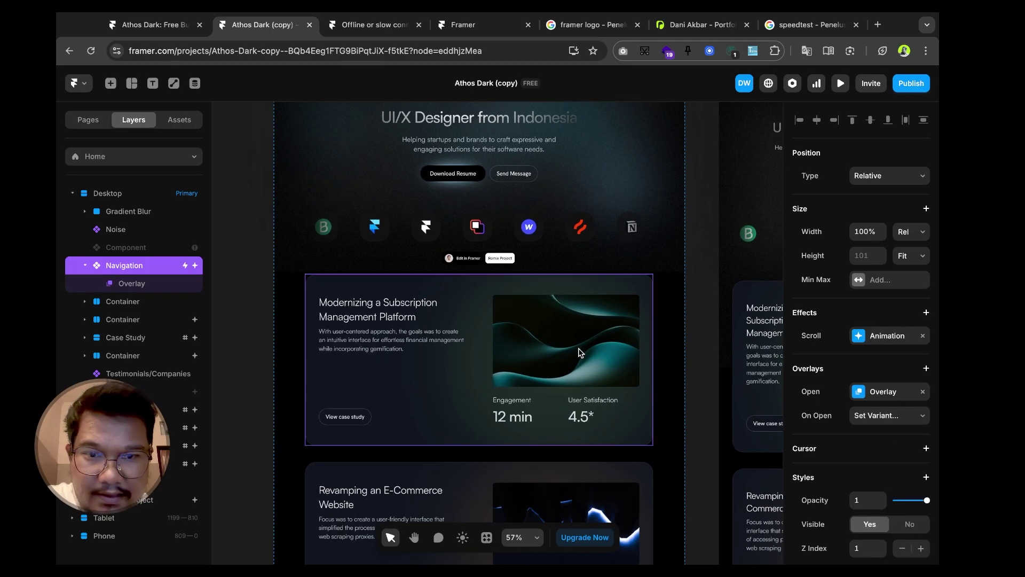
click(492, 297)
double_click(492, 297)
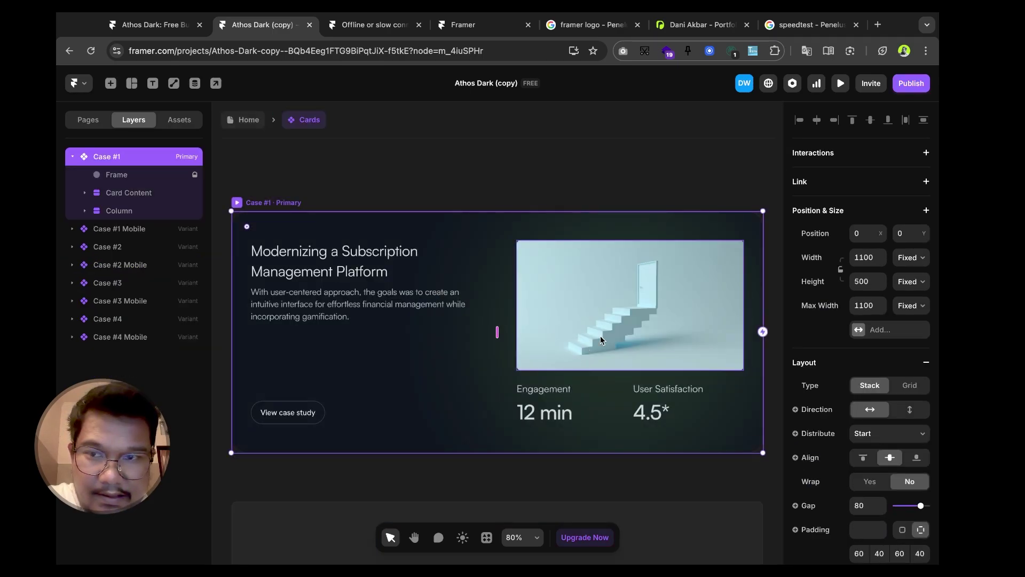
scroll(656, 321, down, 2)
ctrl+scroll(655, 321, down, 5)
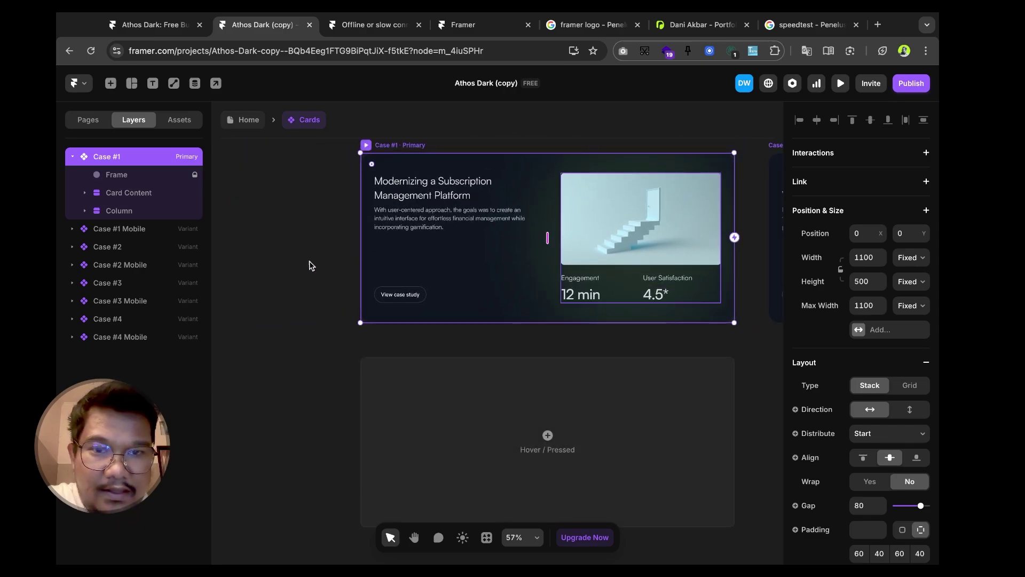
scroll(920, 415, down, 6)
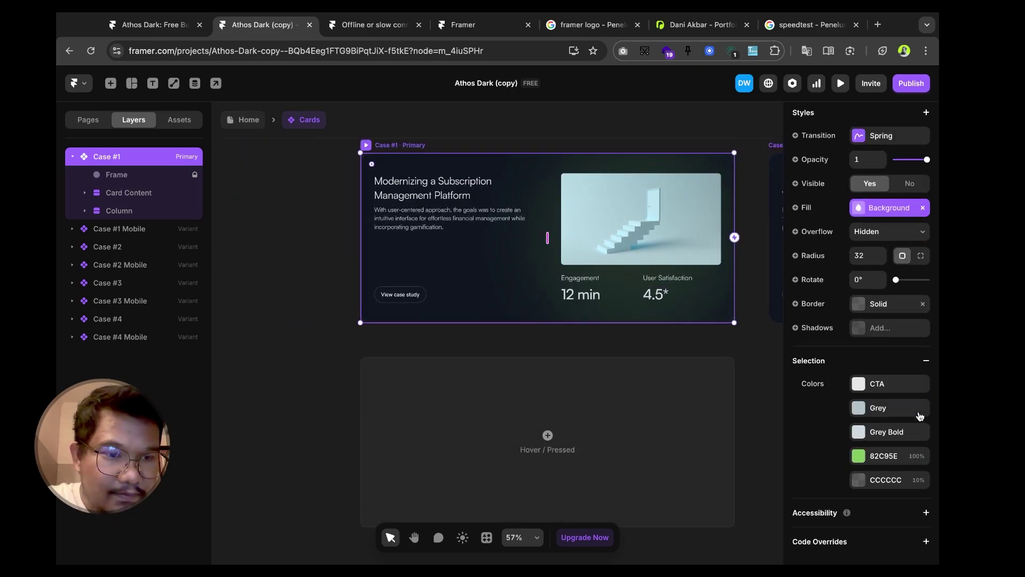
scroll(853, 321, up, 6)
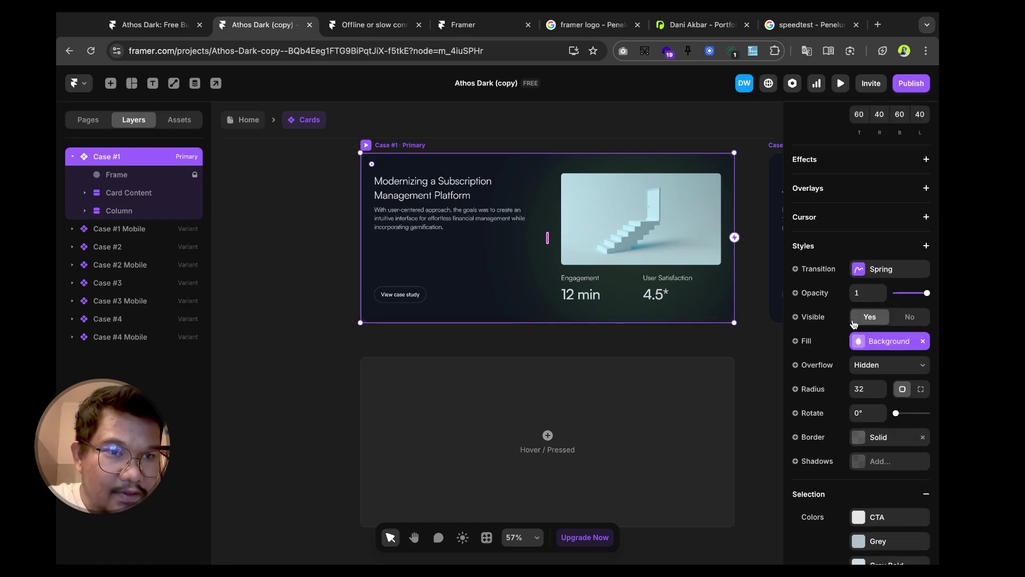
scroll(853, 323, up, 1)
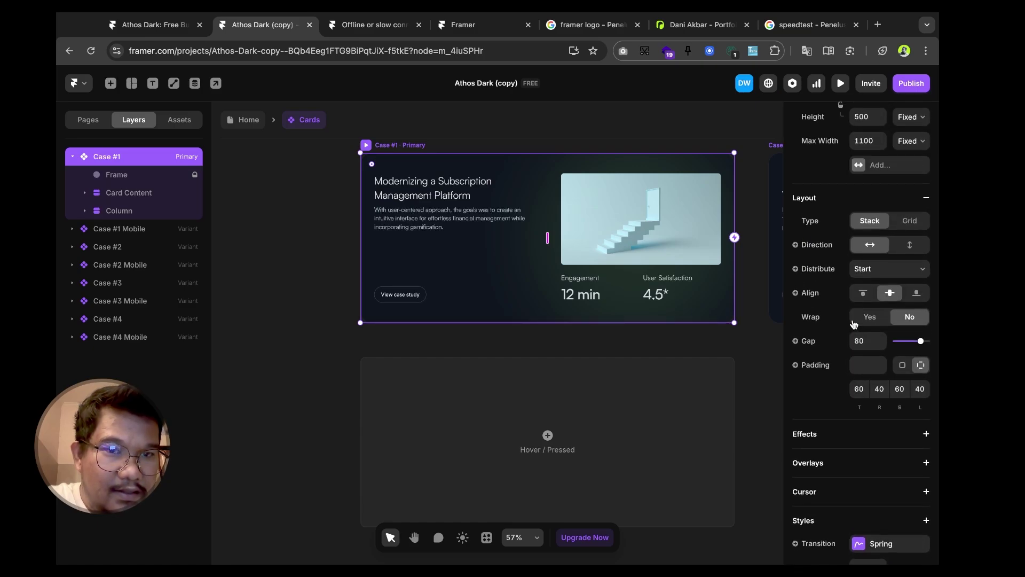
- Inspect the Show Image, Background and Image variables through the fill of the Case #1 image, then close the variables window
click(676, 248)
scroll(910, 366, down, 2)
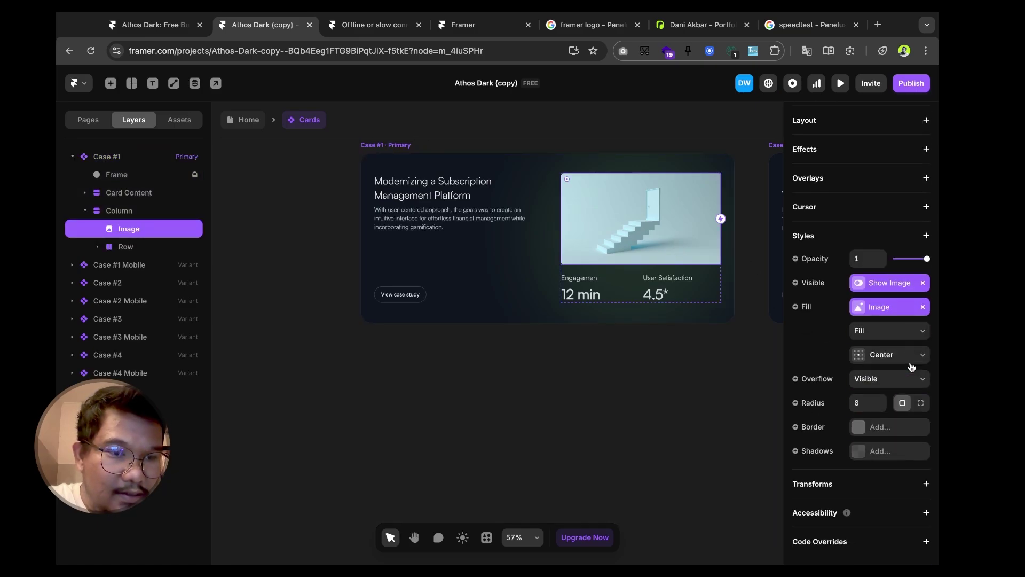
click(859, 311)
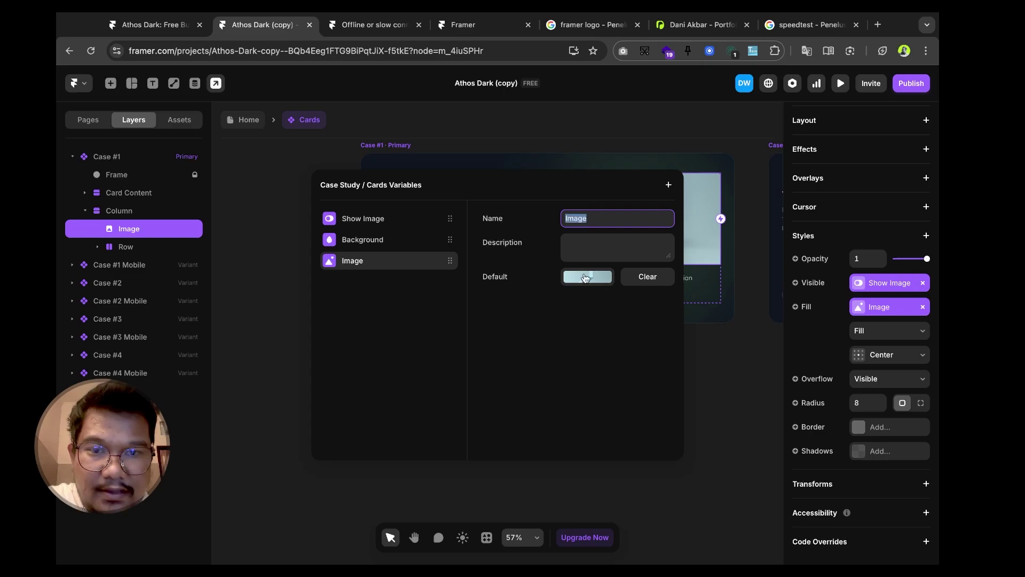
click(388, 240)
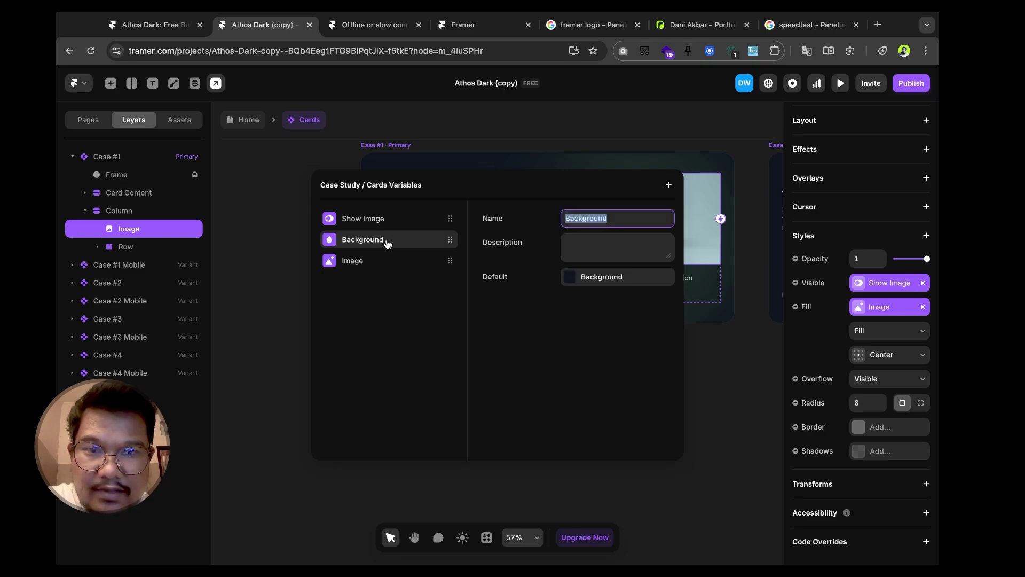
click(368, 220)
click(367, 260)
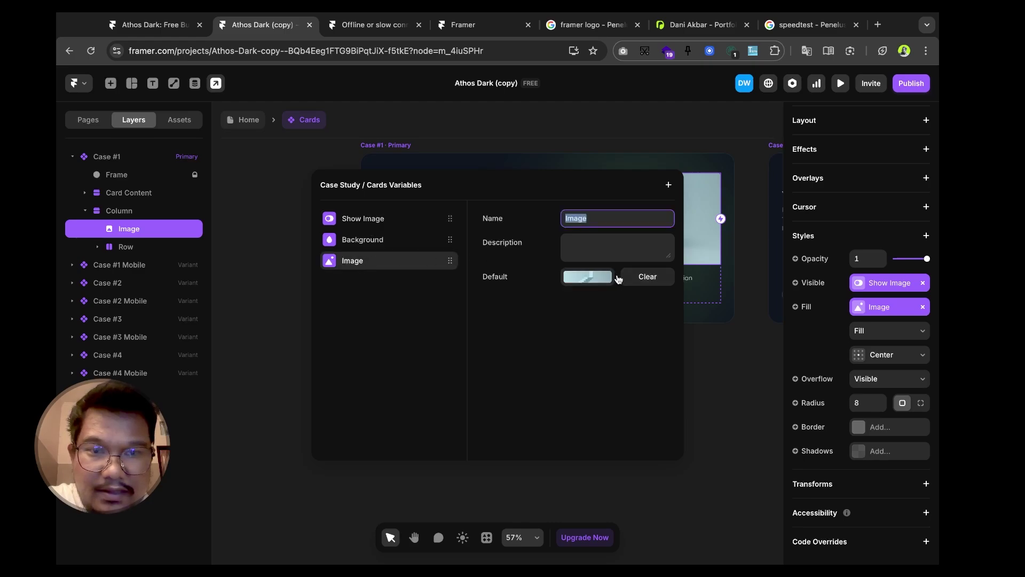
click(276, 209)
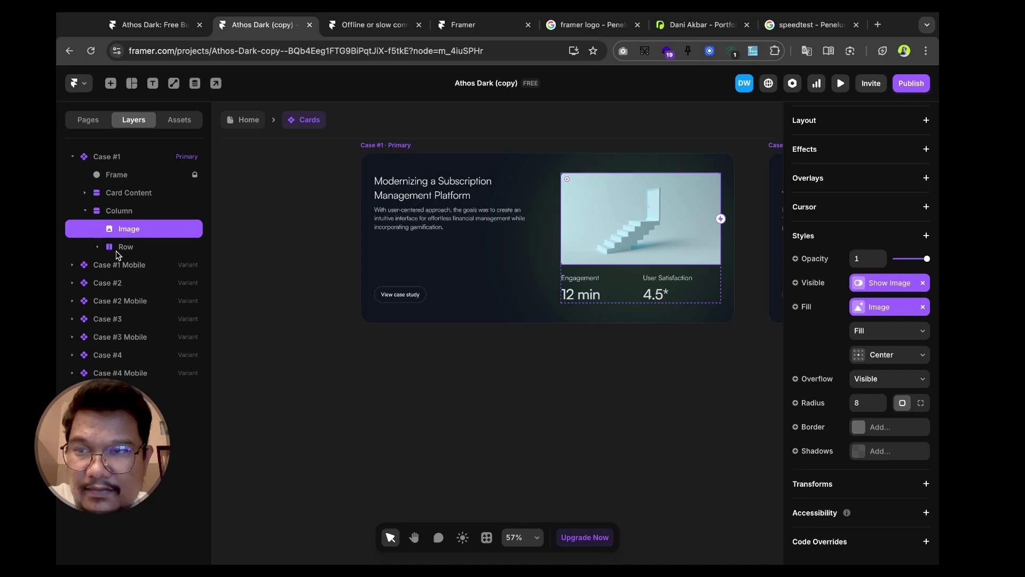
- Expand the Case #1 Mobile and Case #2 layers and look over the desktop and mobile variants of the case study cards
click(73, 265)
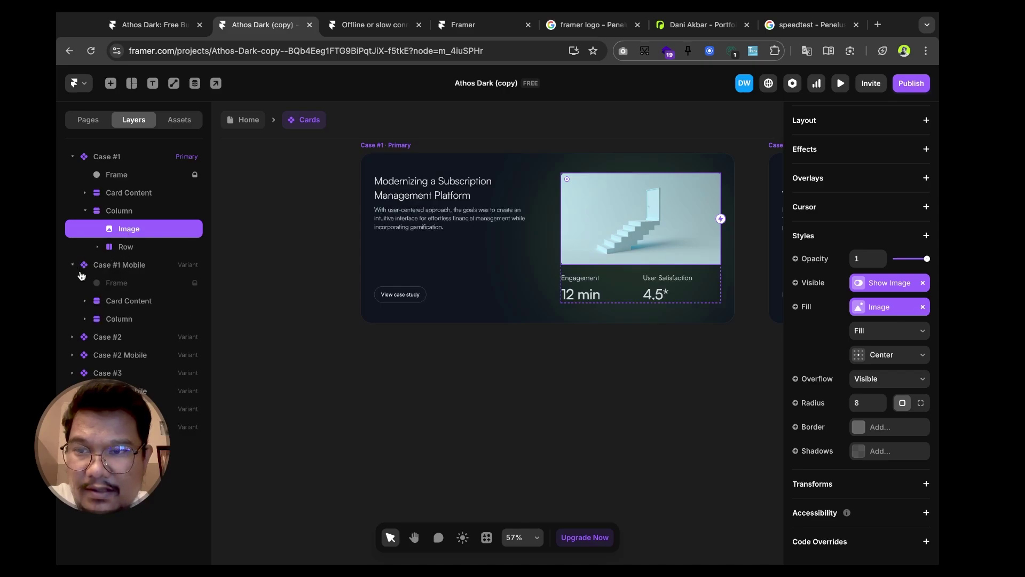
click(85, 302)
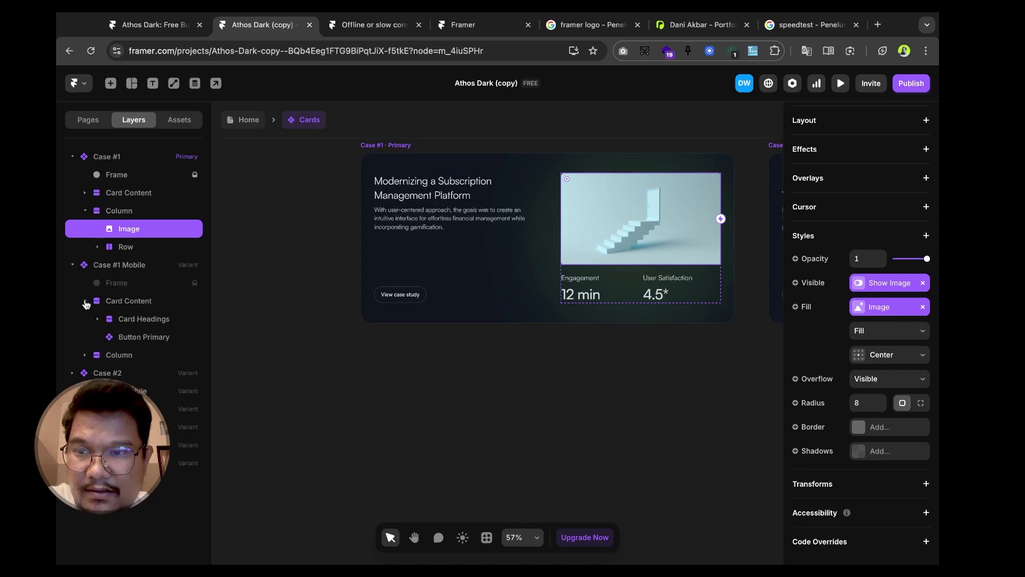
click(73, 373)
click(112, 376)
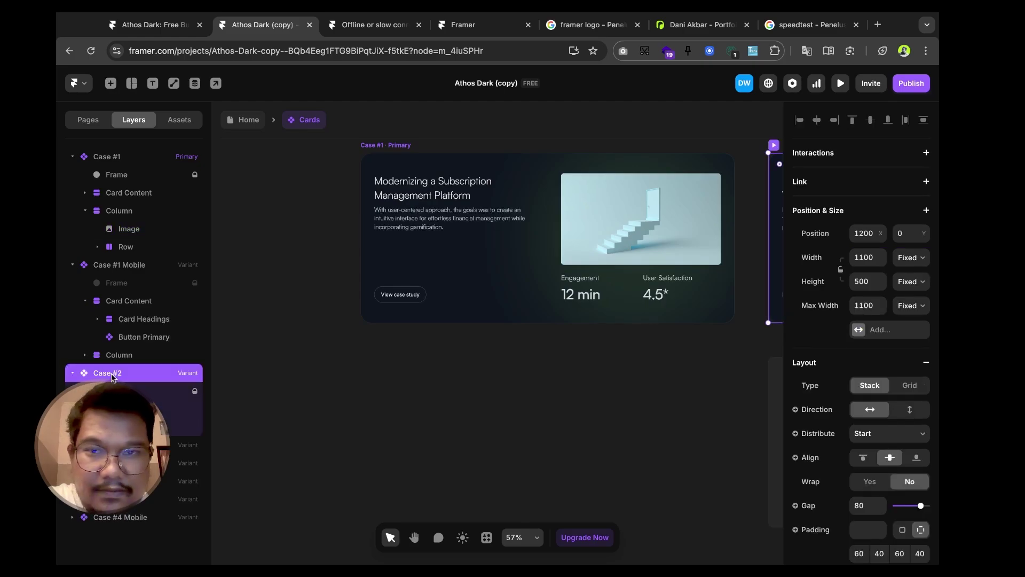
click(496, 333)
scroll(497, 333, right, 6)
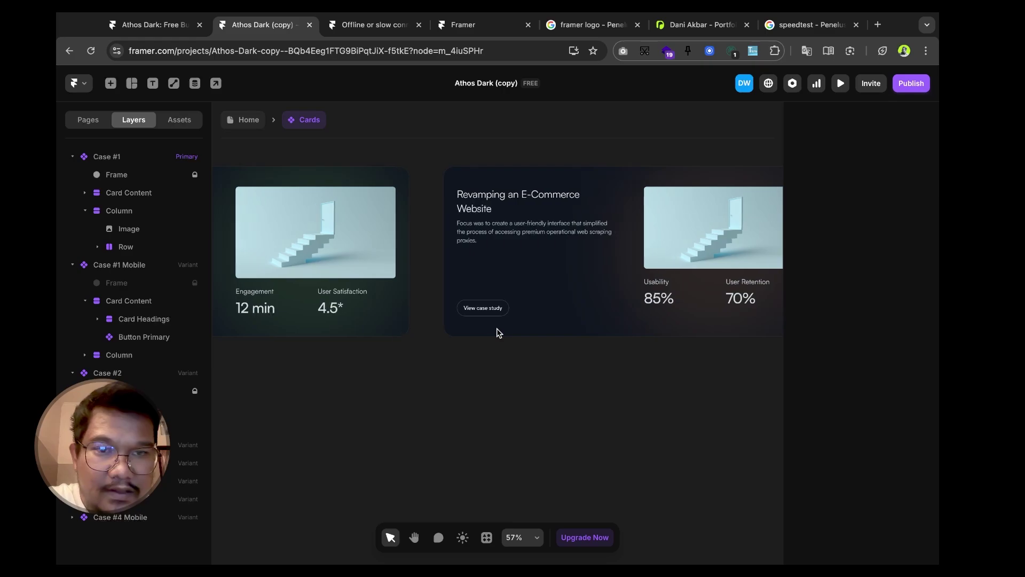
scroll(496, 333, down, 5)
scroll(497, 332, right, 10)
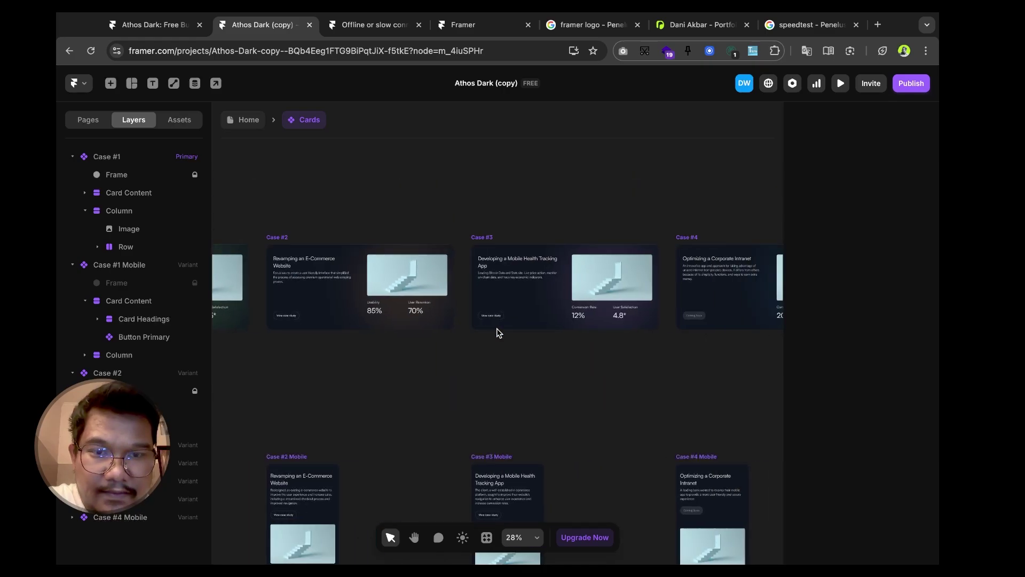
scroll(496, 332, left, 14)
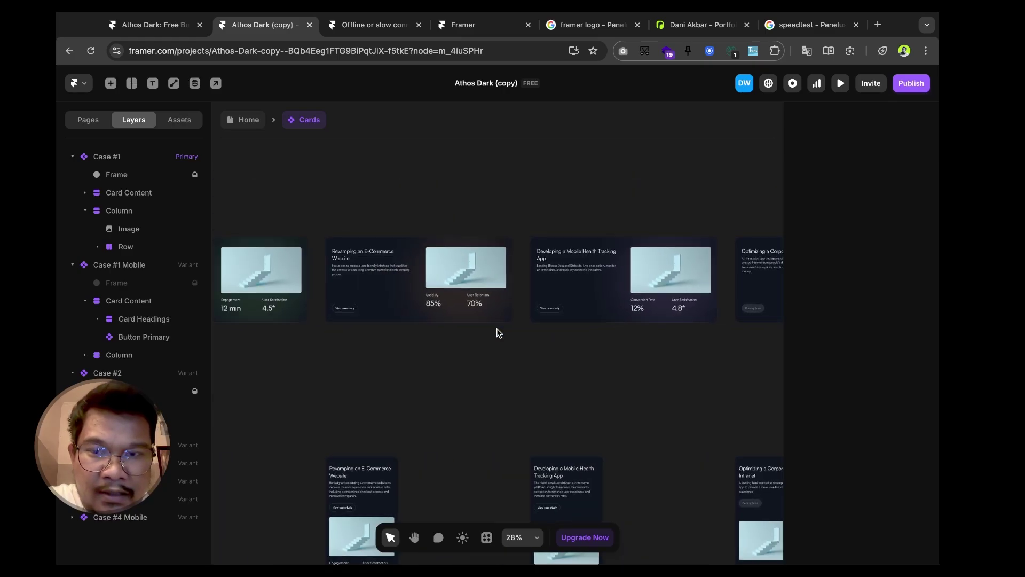
- Look over the Case #1 and Case #2 cards in their desktop and mobile variants on the component canvas
scroll(496, 333, left, 1)
scroll(496, 333, down, 4)
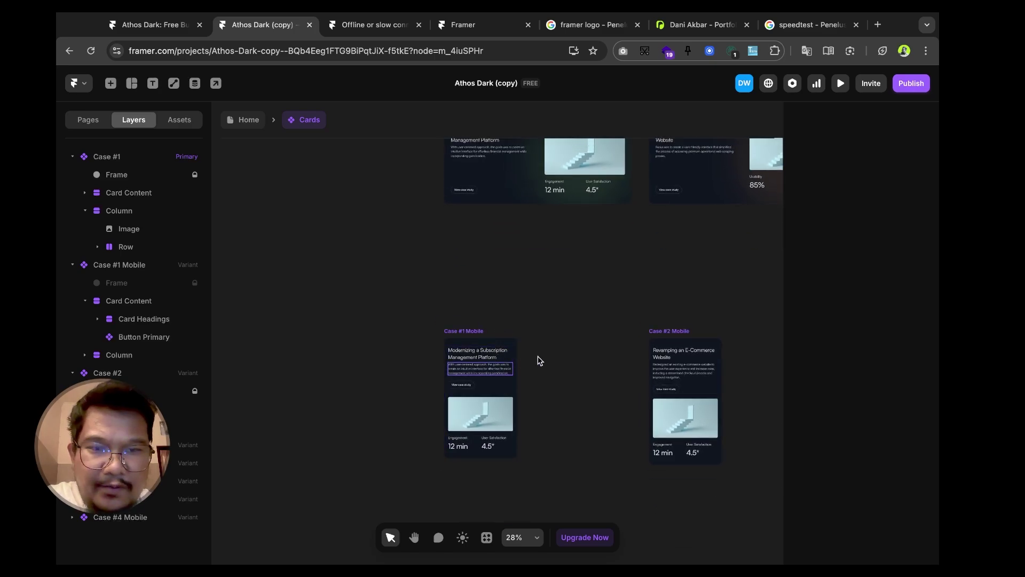
scroll(541, 303, up, 1)
scroll(542, 303, left, 1)
scroll(542, 303, down, 5)
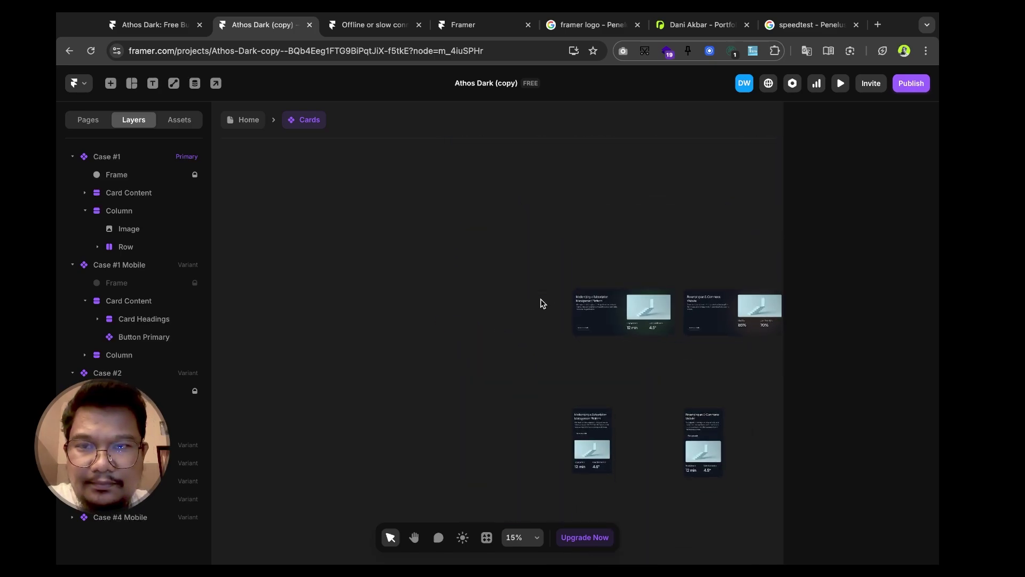
scroll(542, 303, up, 6)
scroll(659, 281, up, 5)
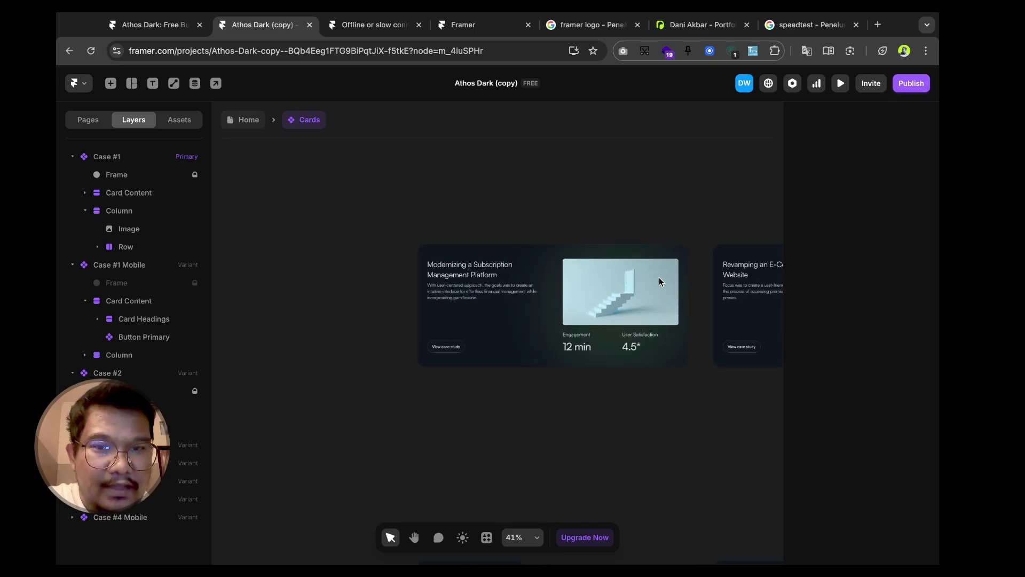
- Open the heading text of the Case #1 variant for editing and return to the Home page
click(409, 263)
double_click(395, 265)
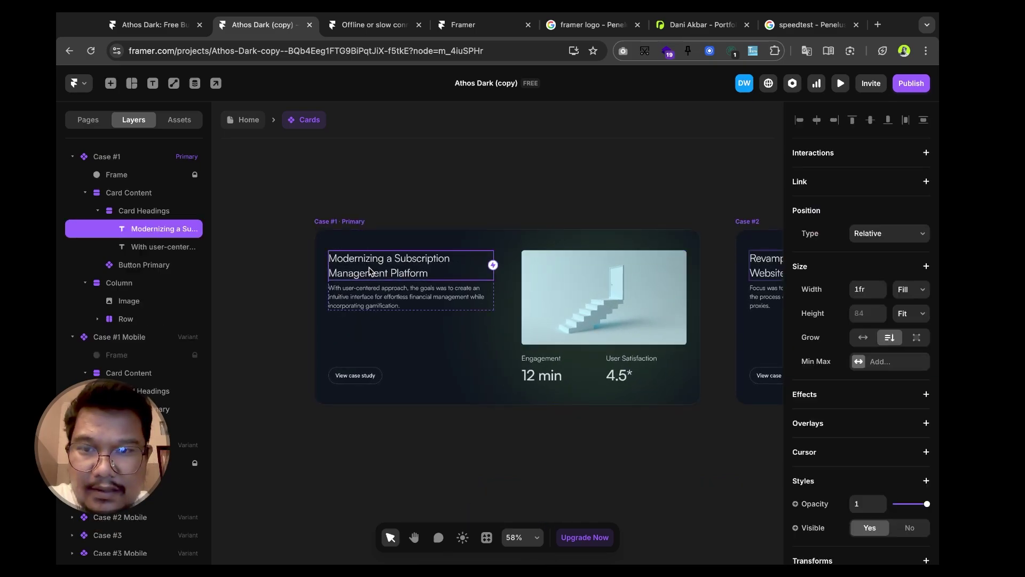
double_click(369, 267)
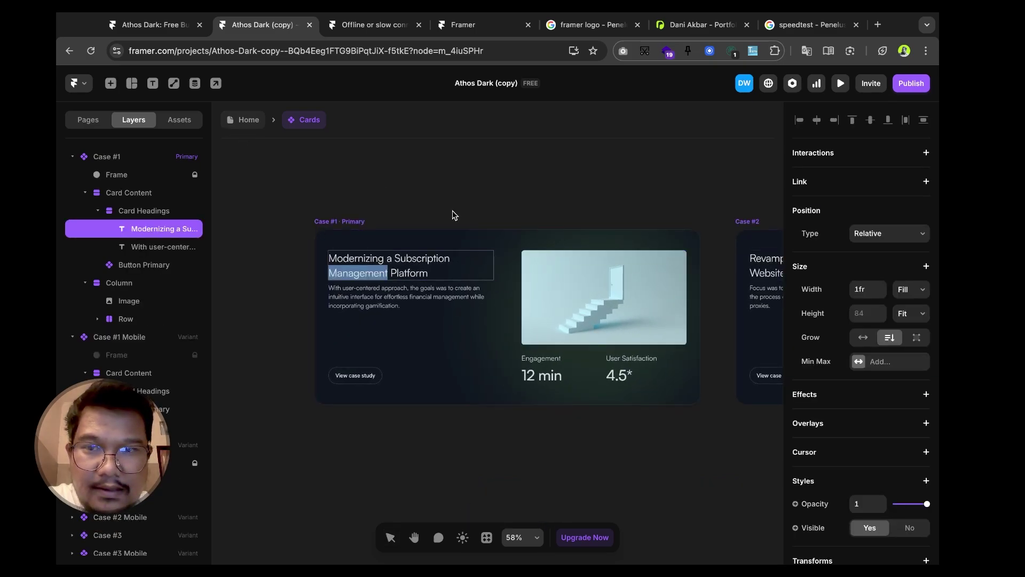
scroll(453, 215, down, 3)
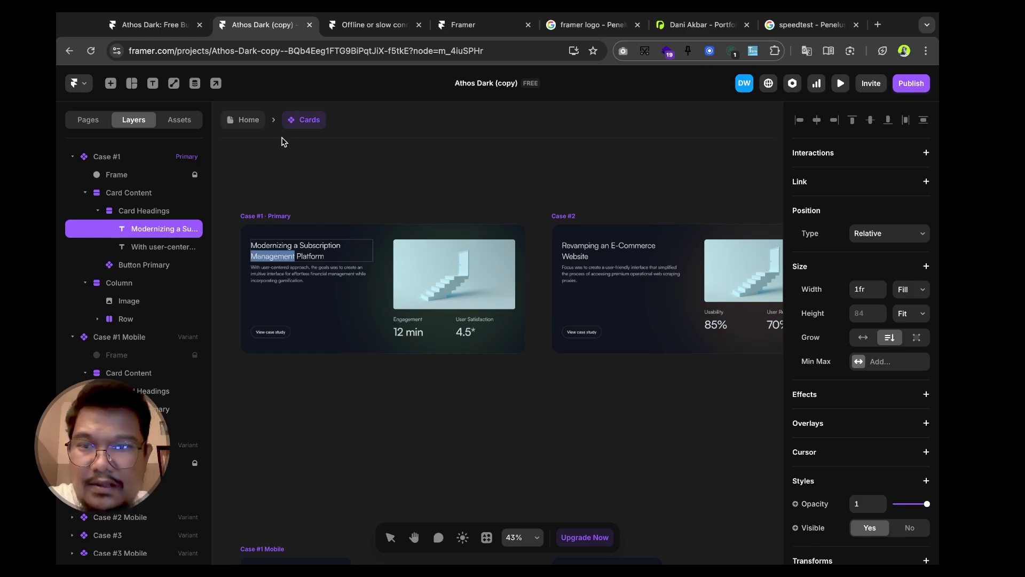
click(246, 120)
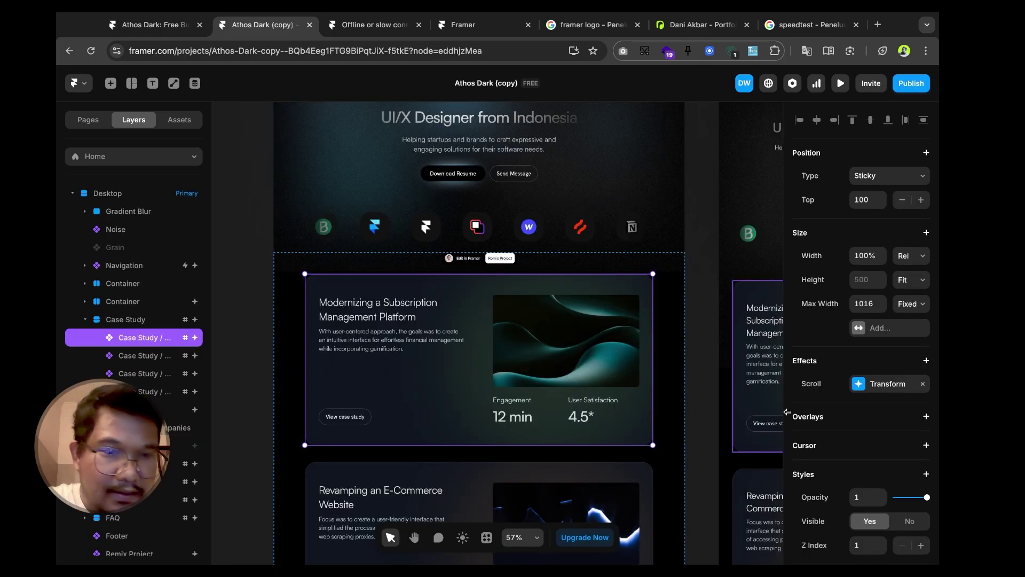
- Replace the image of the "Modernizing a Subscription Management Platform" card with pexels-elina-sazonova-1838554.jpg from the Downloads folder
scroll(848, 421, down, 6)
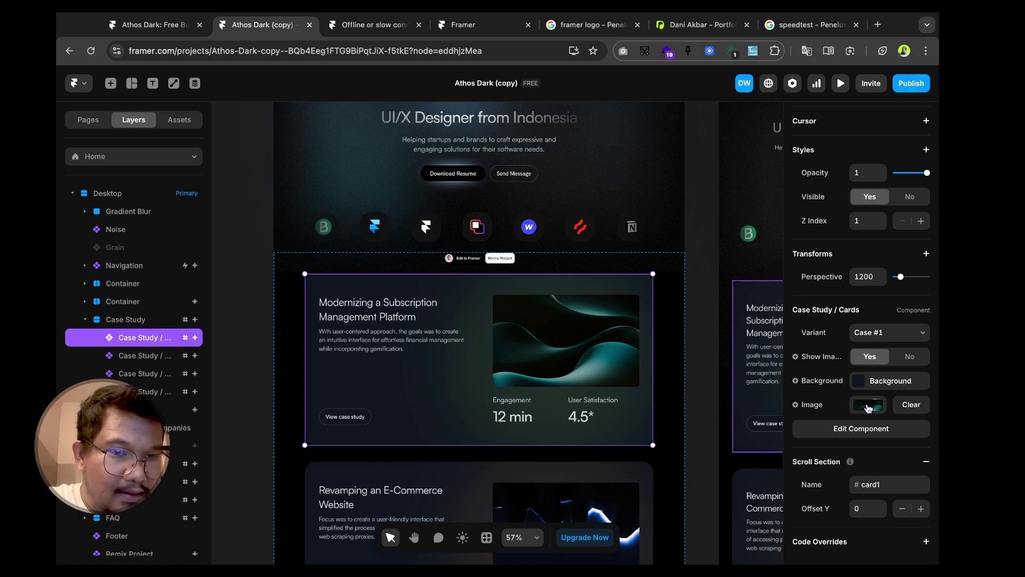
click(868, 407)
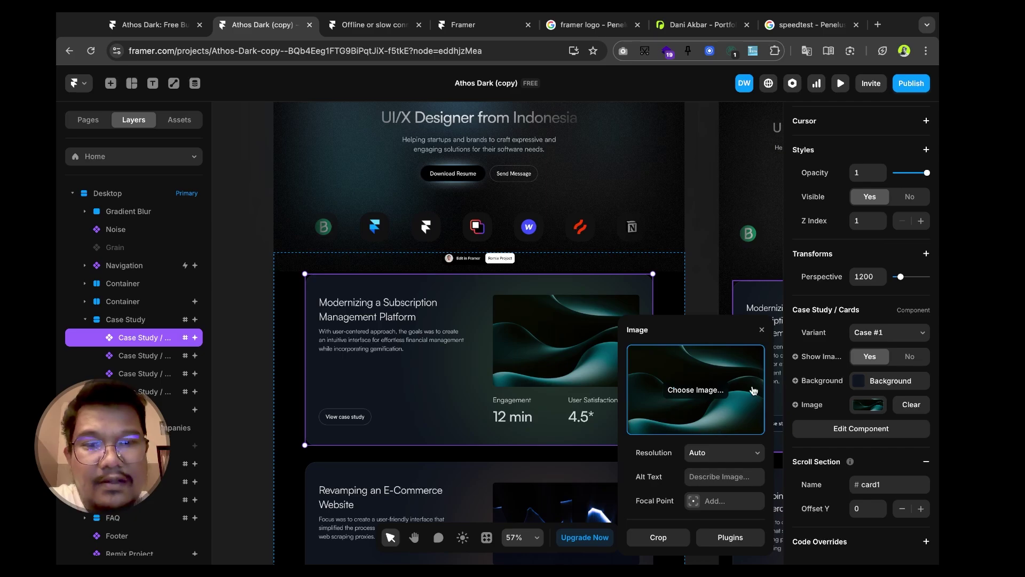
click(708, 394)
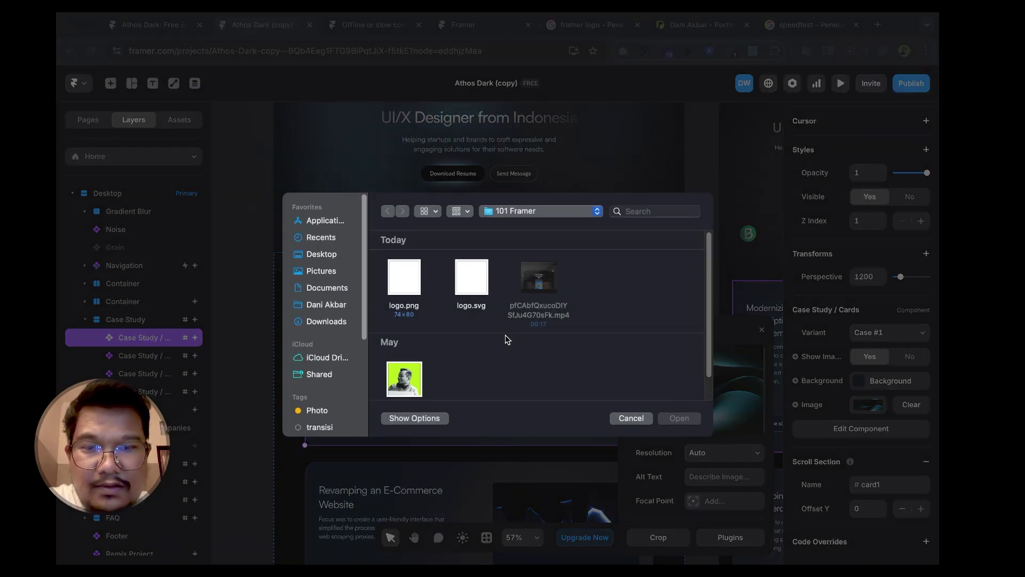
scroll(458, 337, down, 2)
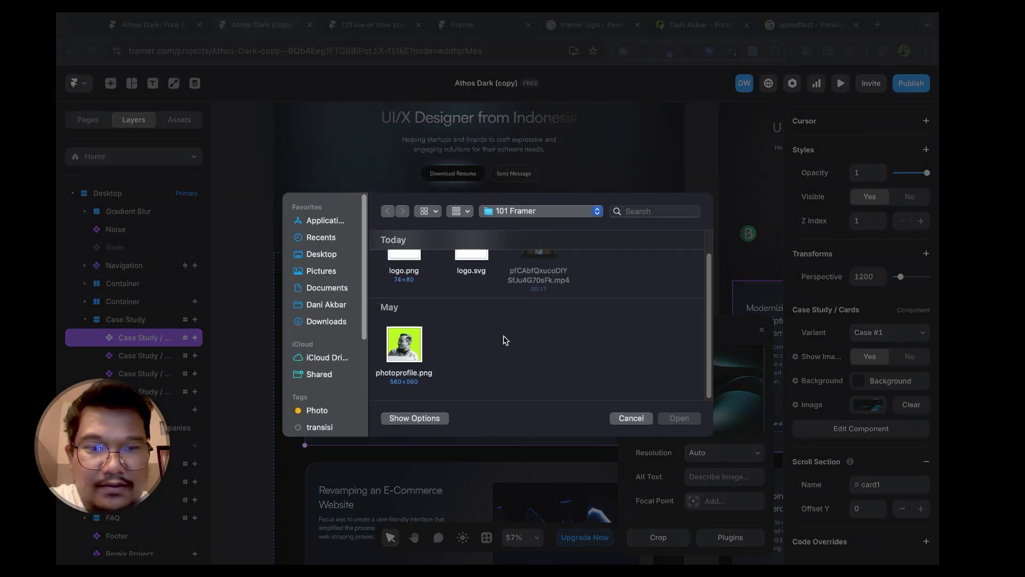
click(326, 321)
scroll(452, 324, down, 3)
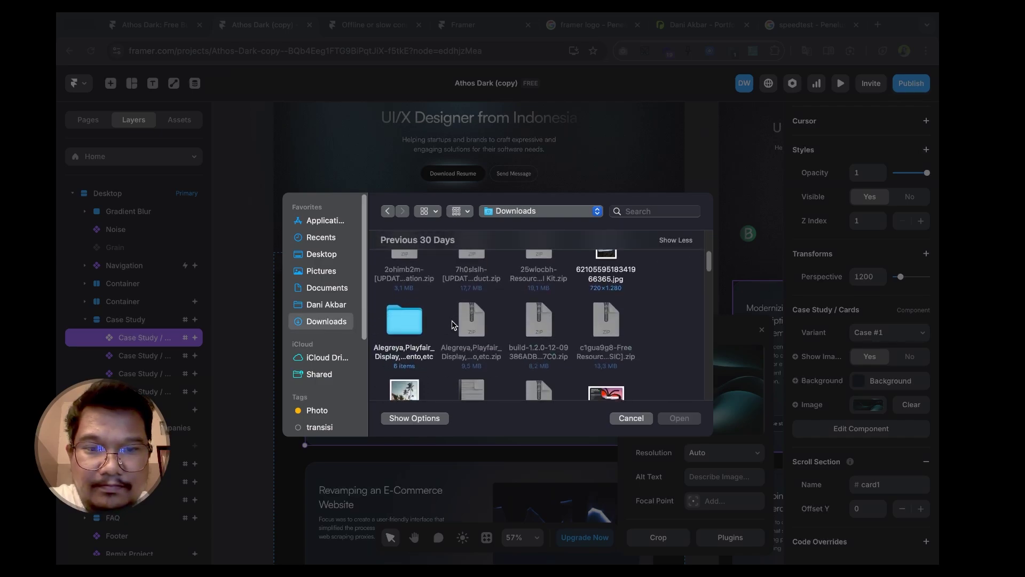
scroll(452, 325, down, 3)
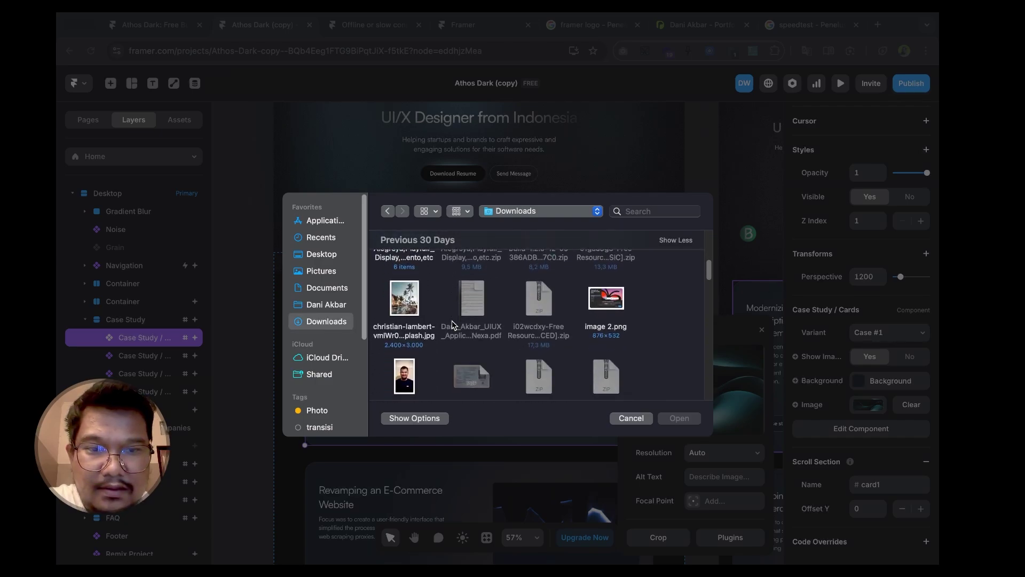
scroll(522, 340, down, 5)
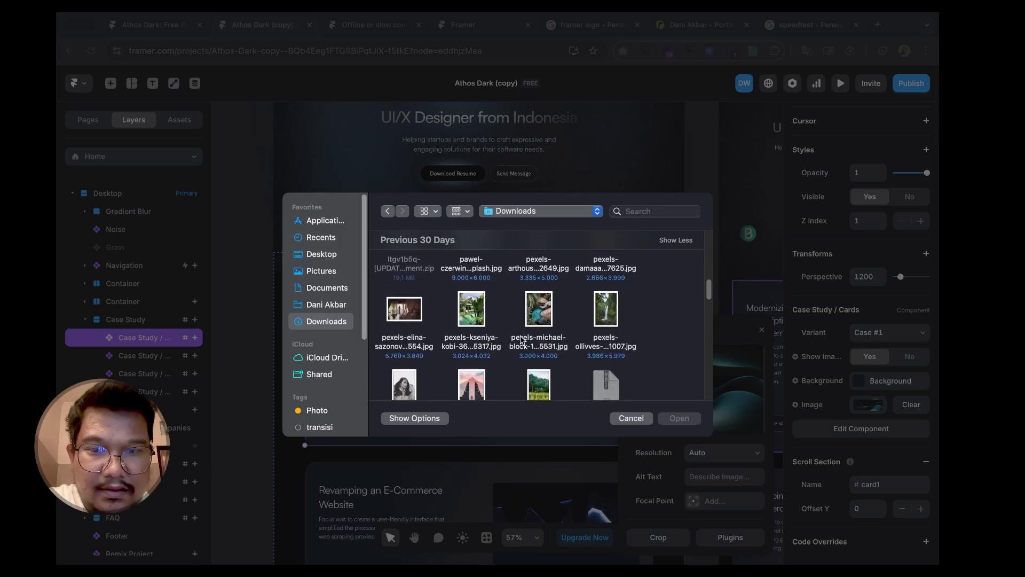
double_click(405, 292)
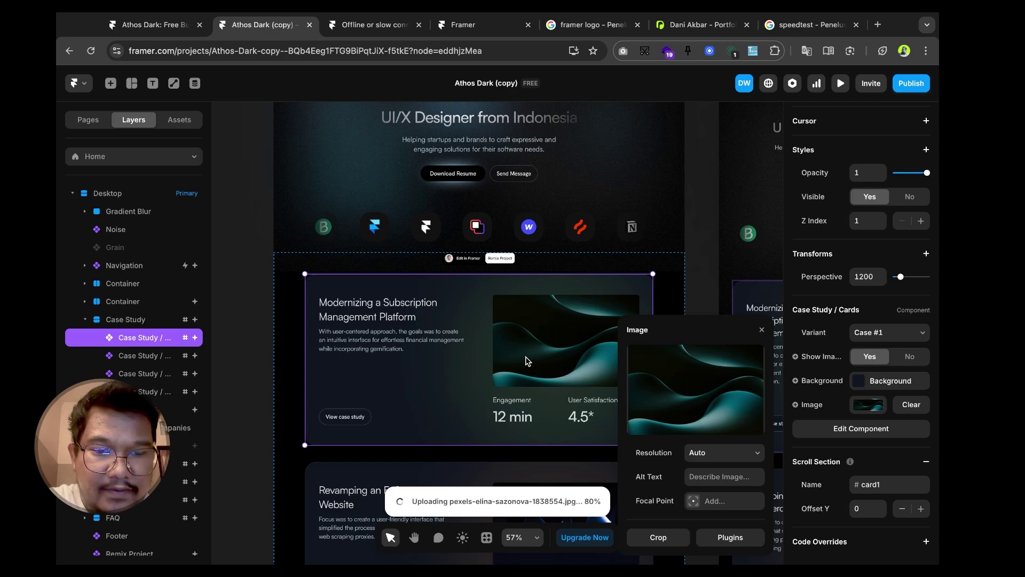
scroll(516, 410, down, 2)
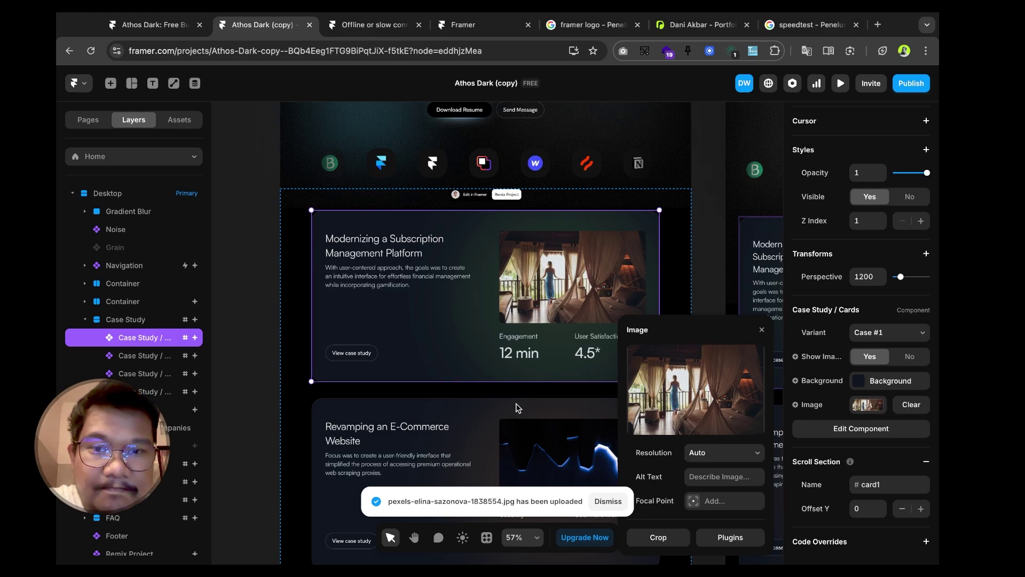
- Open the component of the "Revamping an E-Commerce Website" card and inspect the image settings of its Case #2 variant
scroll(515, 395, down, 1)
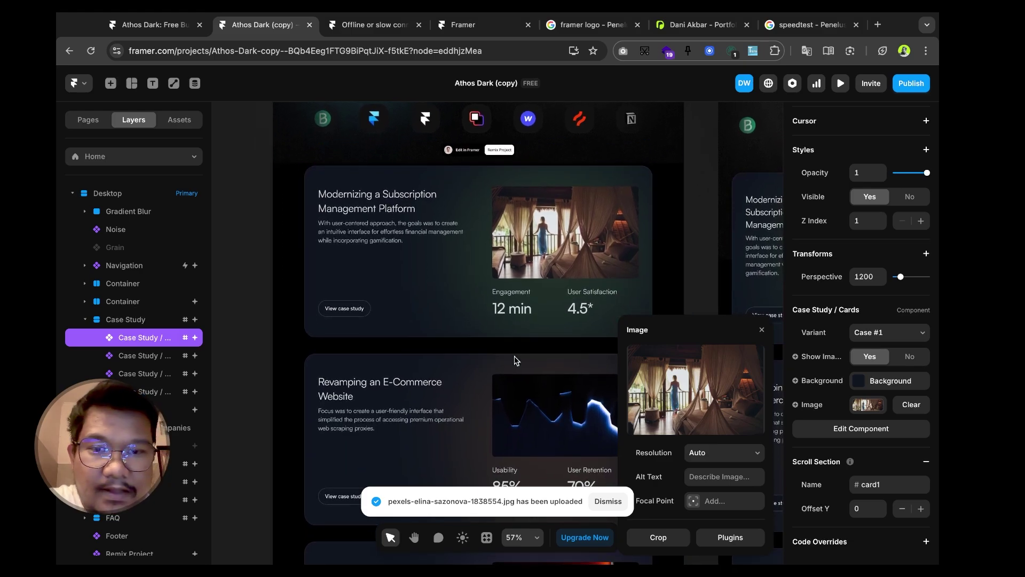
scroll(516, 360, down, 1)
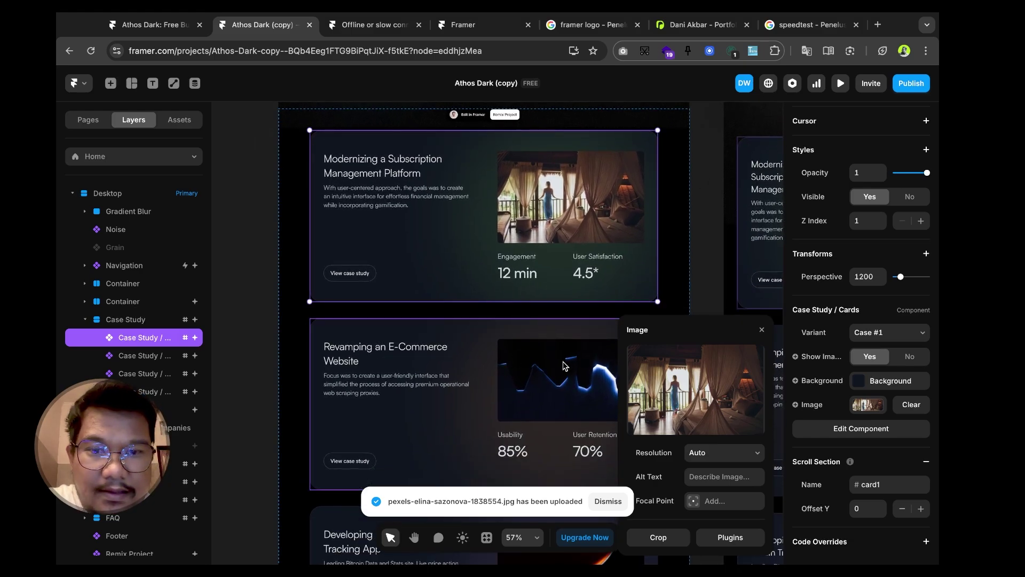
double_click(566, 379)
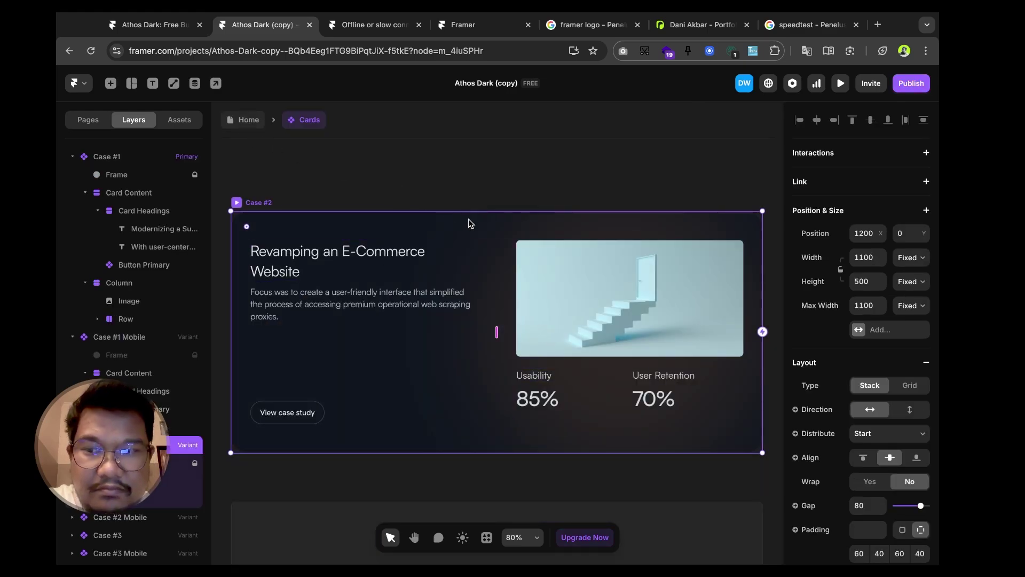
scroll(469, 223, down, 3)
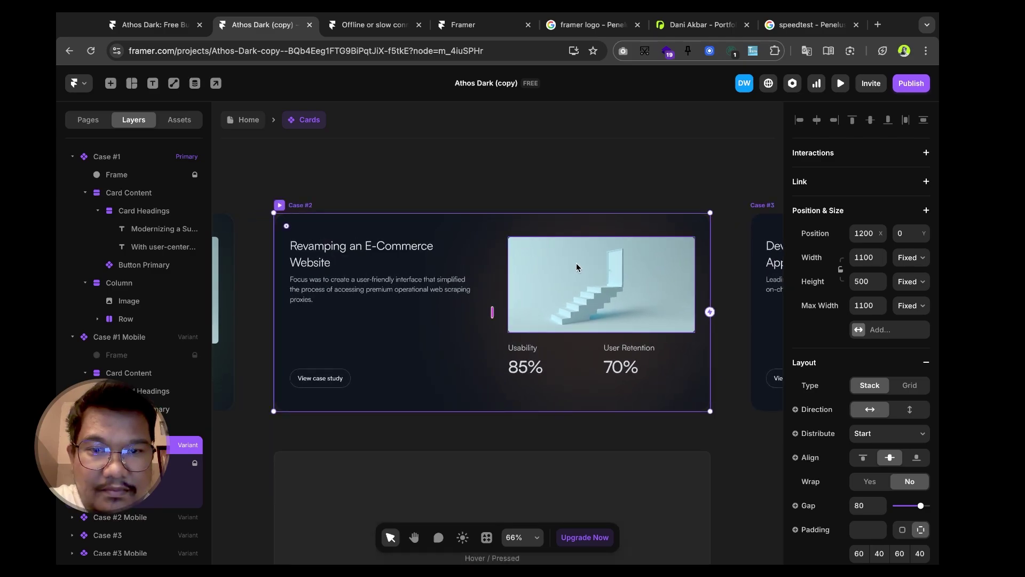
click(576, 267)
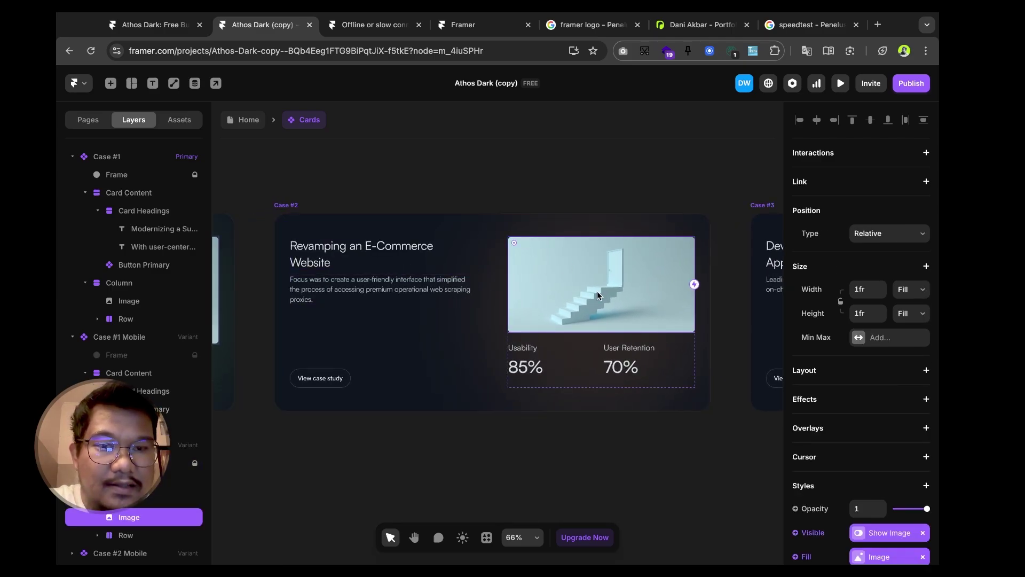
- Try a corner radius of up to 52 on the Case #1 image and set it back to 8
scroll(596, 291, left, 10)
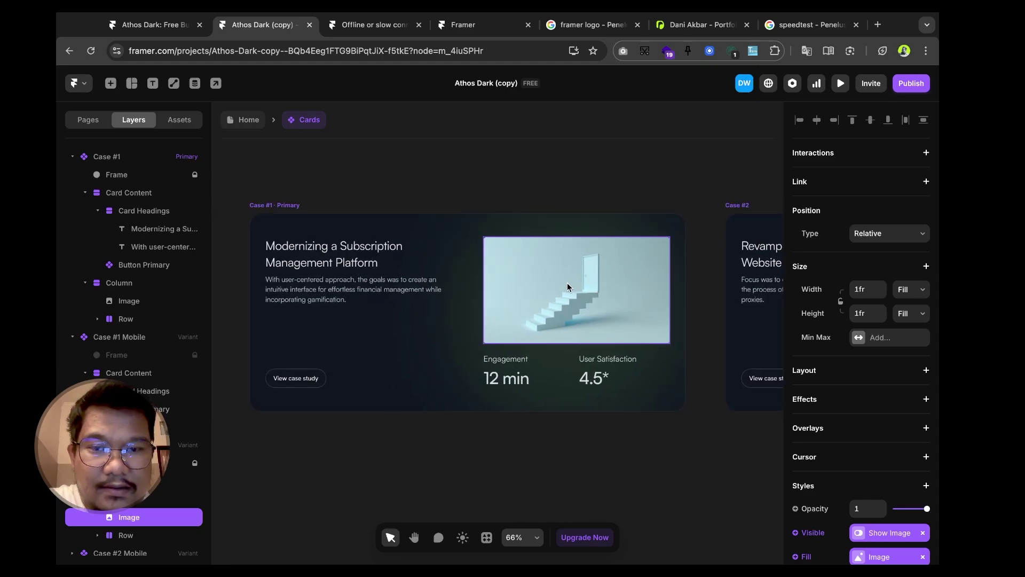
click(567, 286)
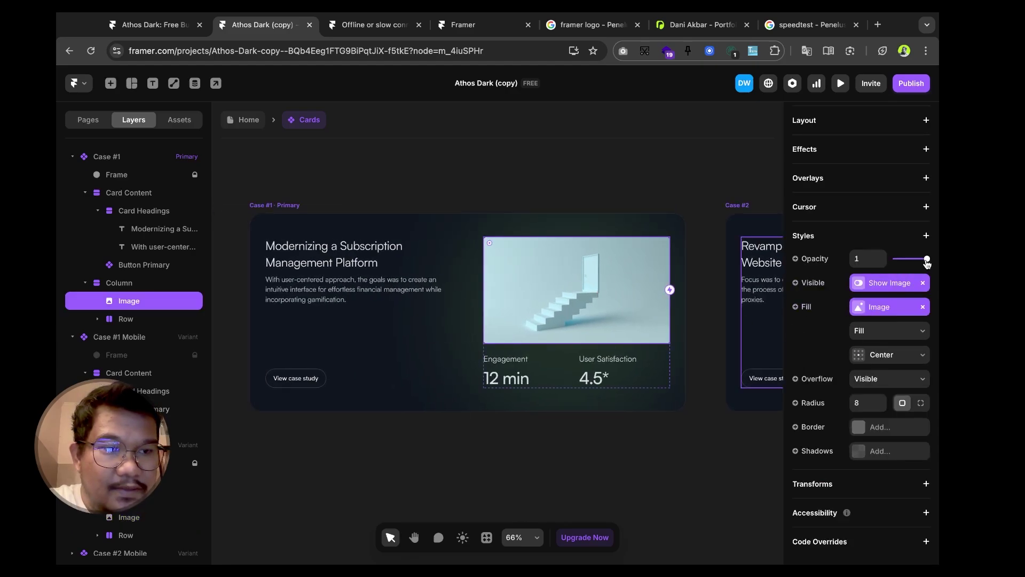
click(882, 401)
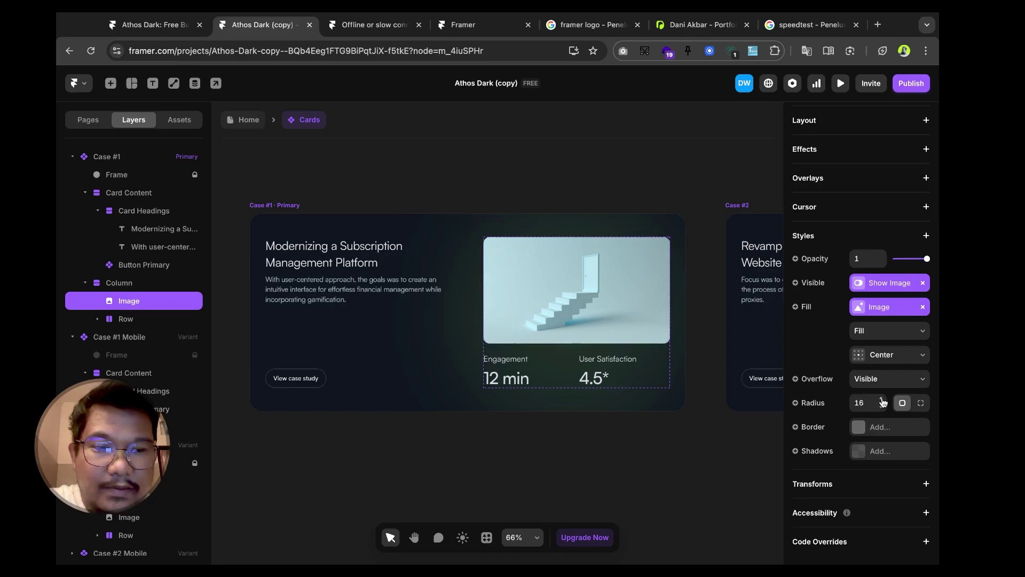
drag(883, 402, 883, 401)
click(866, 404)
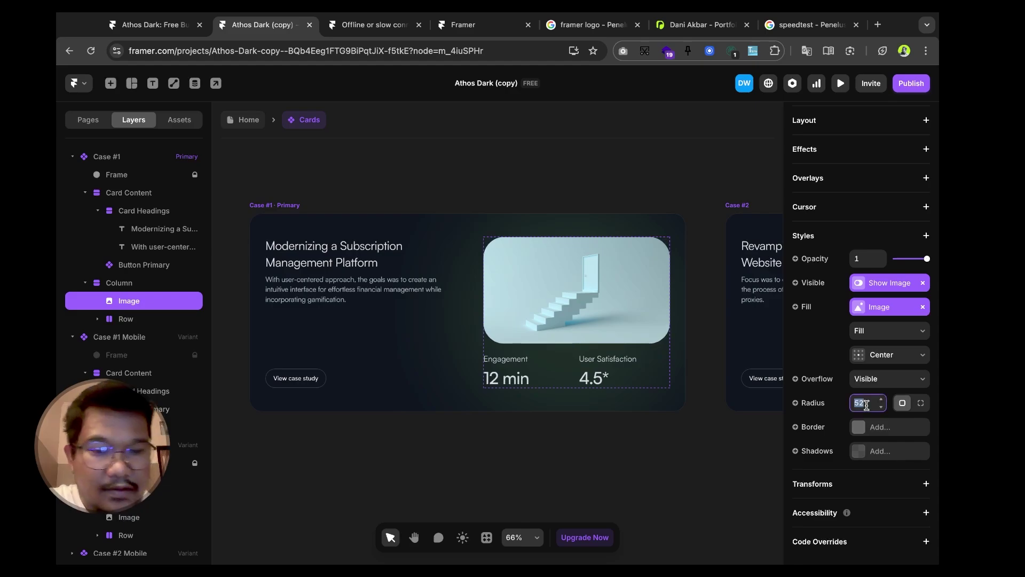
text(8)
key(Return)
scroll(856, 276, up, 5)
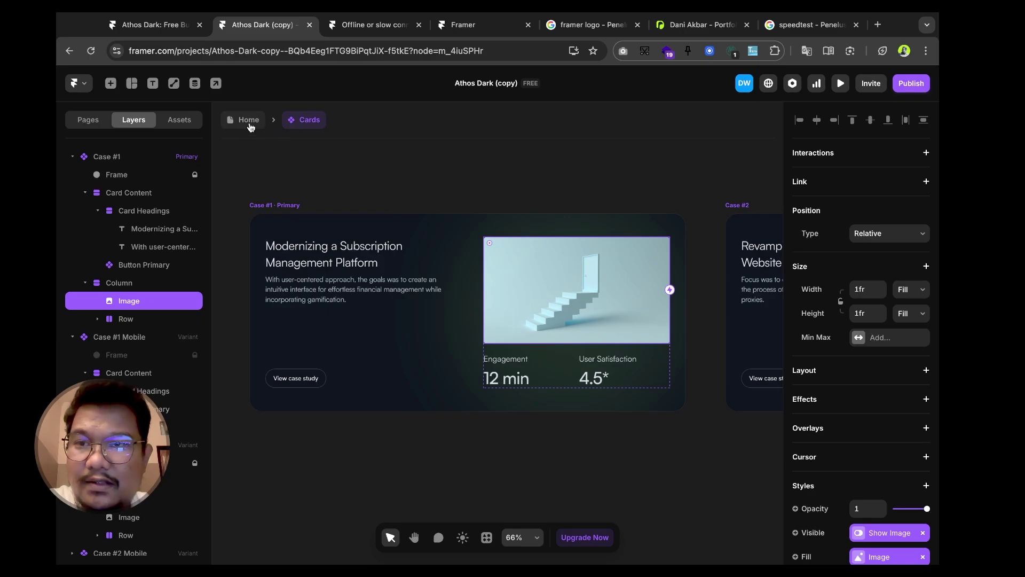
- Return to the Home page and look over all the case study cards down to "Optimizing a Corporate Intranet"
click(249, 123)
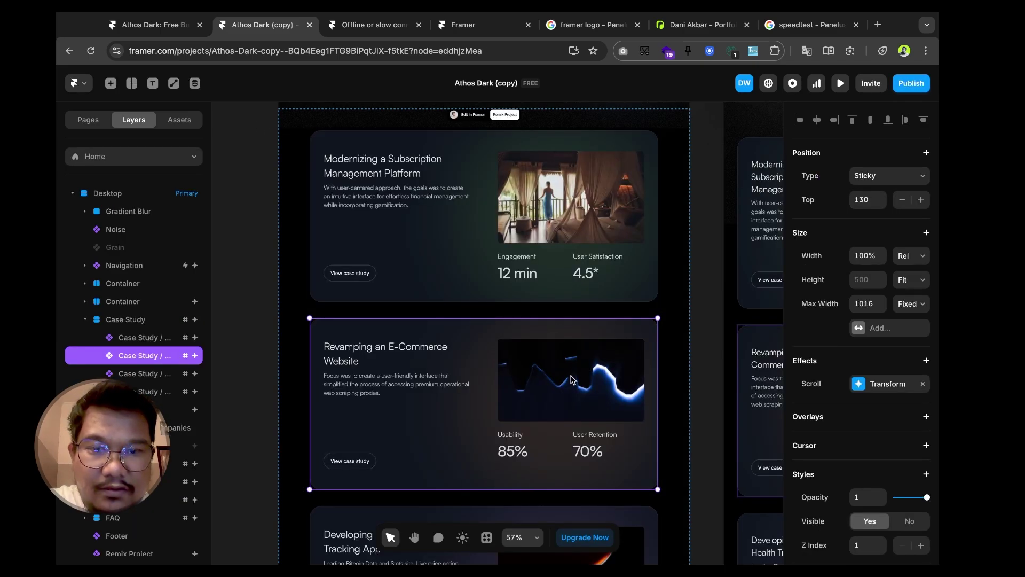
scroll(571, 379, down, 10)
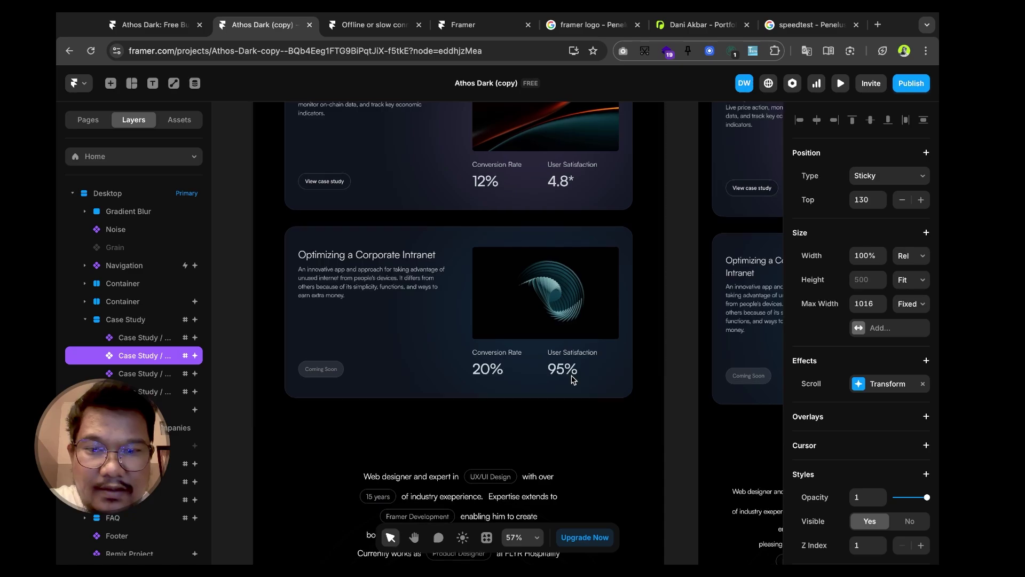
scroll(573, 379, down, 1)
scroll(572, 379, up, 10)
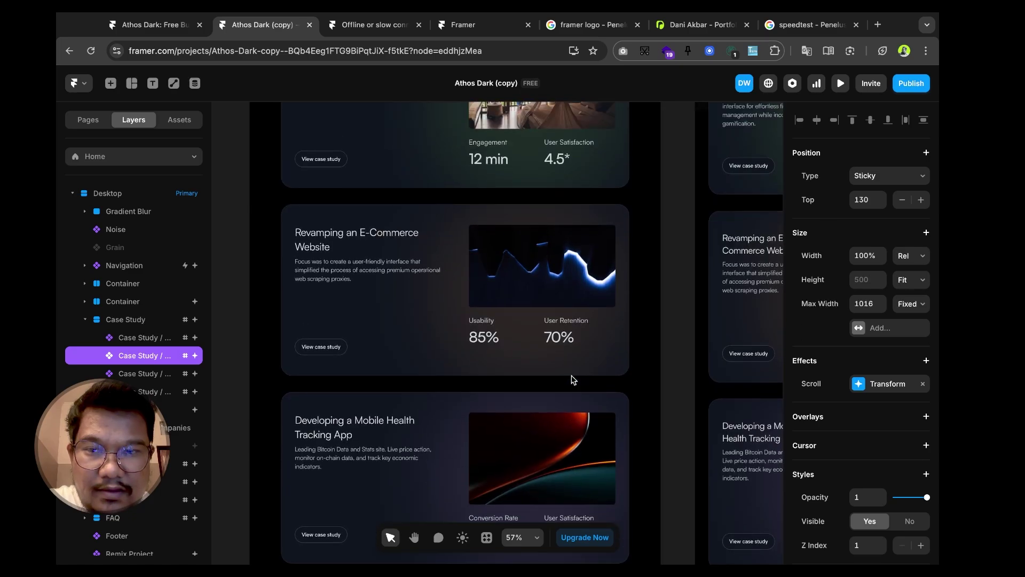
scroll(573, 379, down, 2)
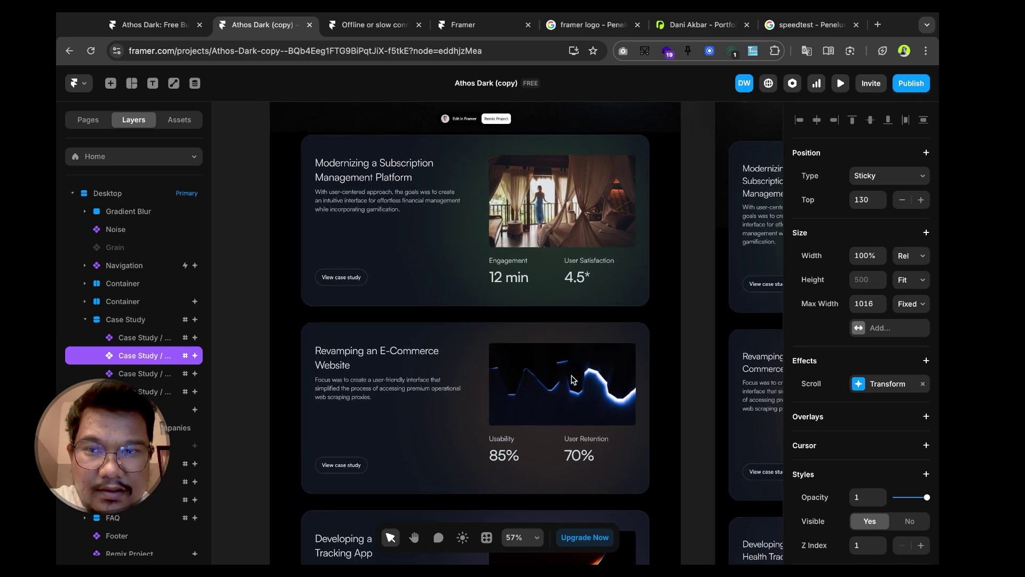
scroll(573, 379, down, 4)
- Check the heading text in the "Developing a Mobile Health Tracking App" card's component, then select the "Revamping an E-Commerce Website" card on the Home page
click(553, 316)
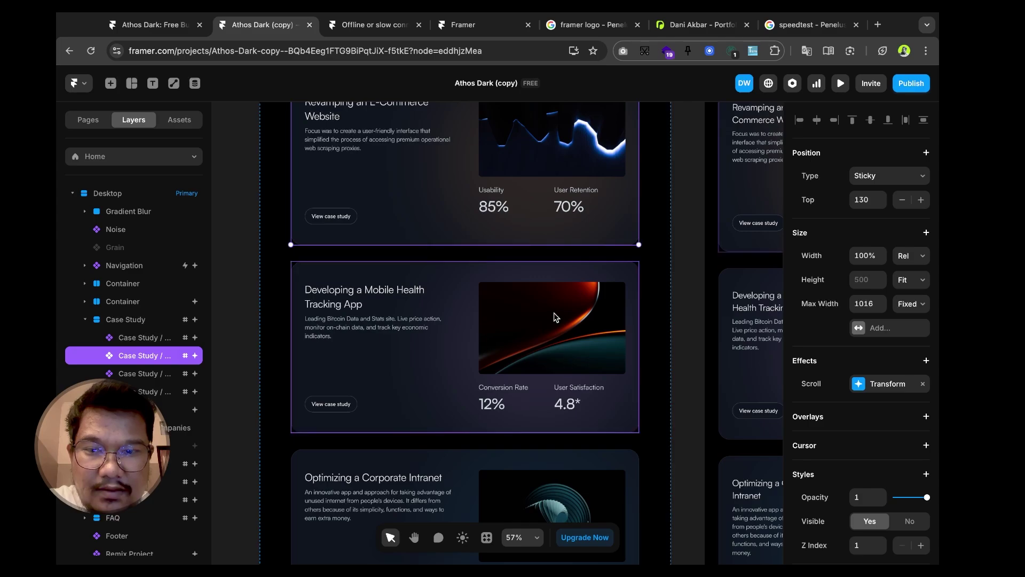
double_click(399, 289)
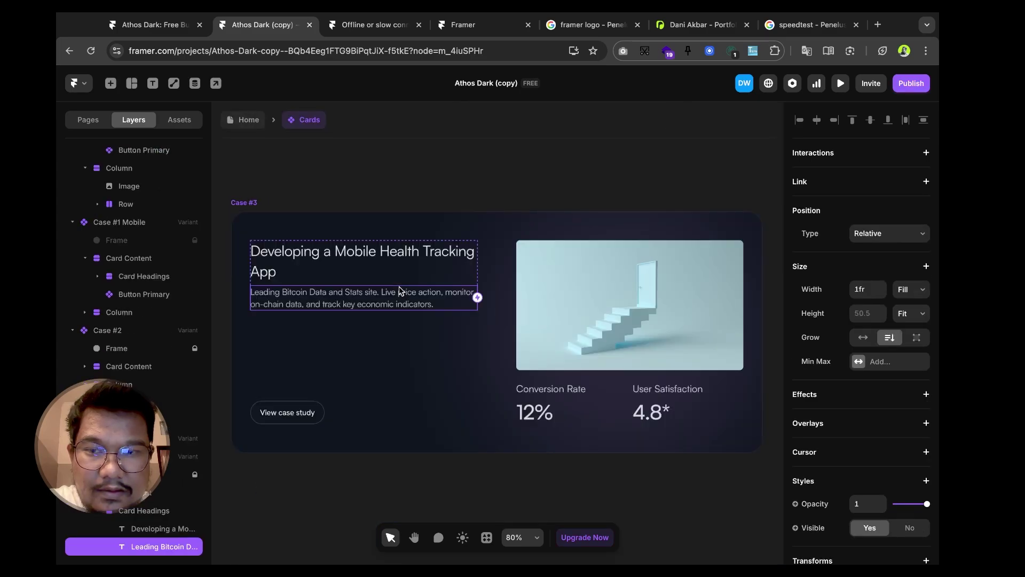
double_click(371, 255)
triple_click(371, 255)
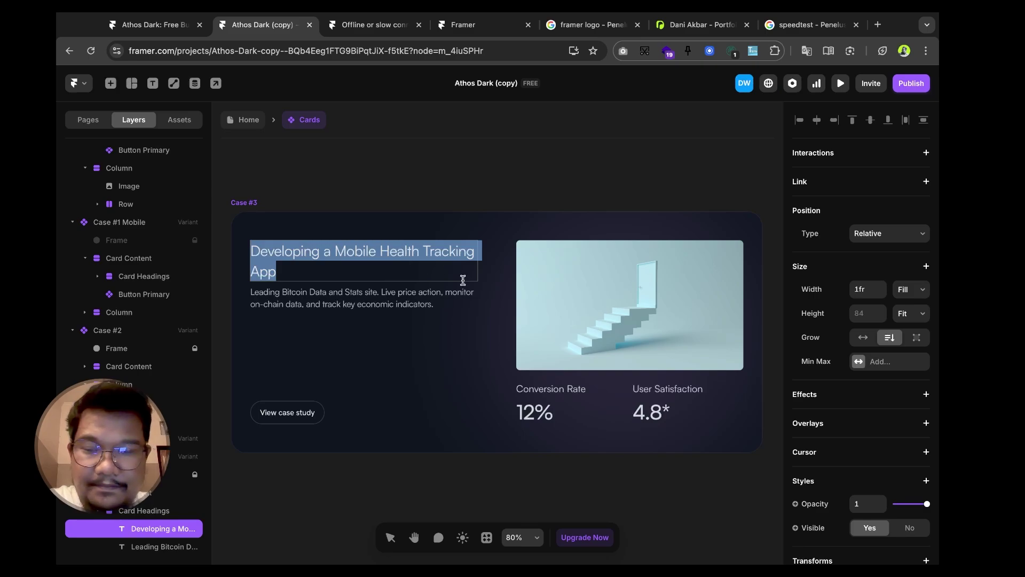
click(248, 119)
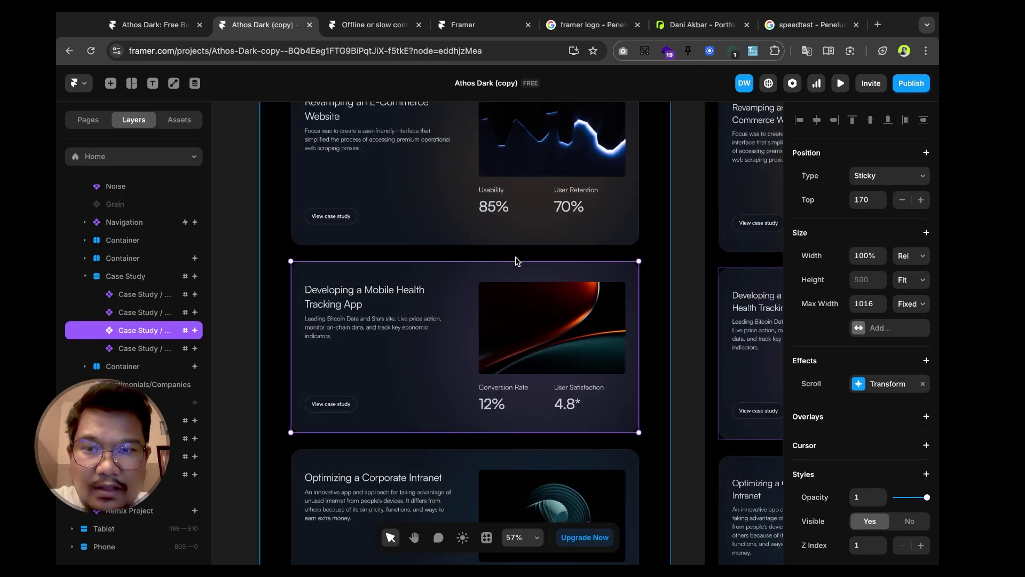
click(511, 204)
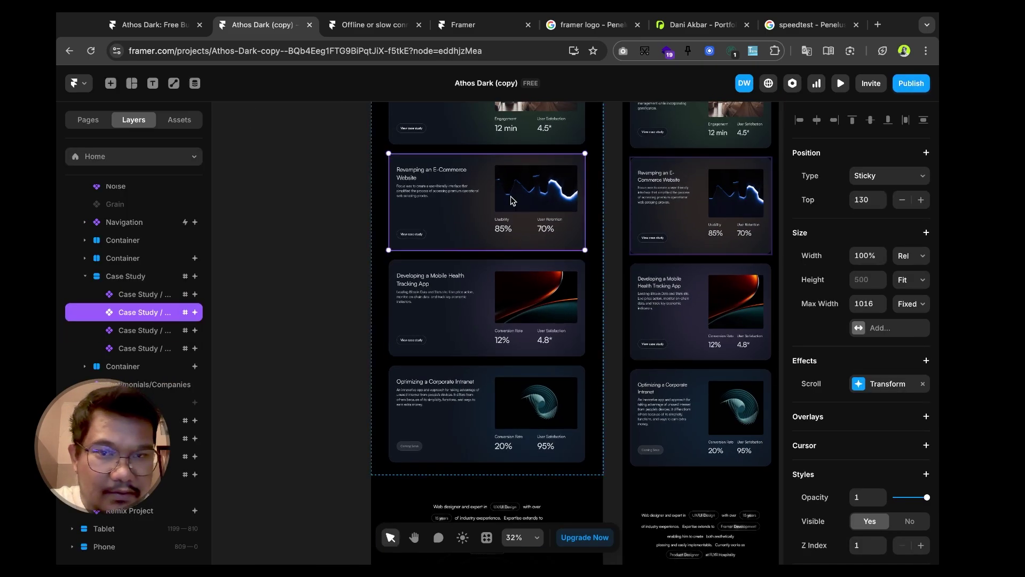
- Check the variant options of the "Revamping an E-Commerce Website" card and keep Case #2
scroll(888, 326, down, 6)
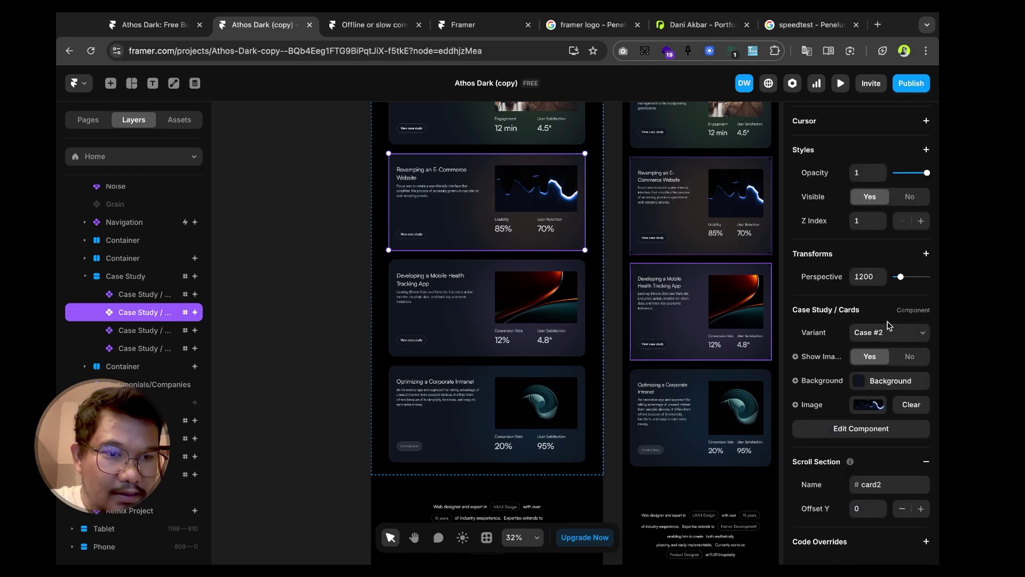
click(891, 333)
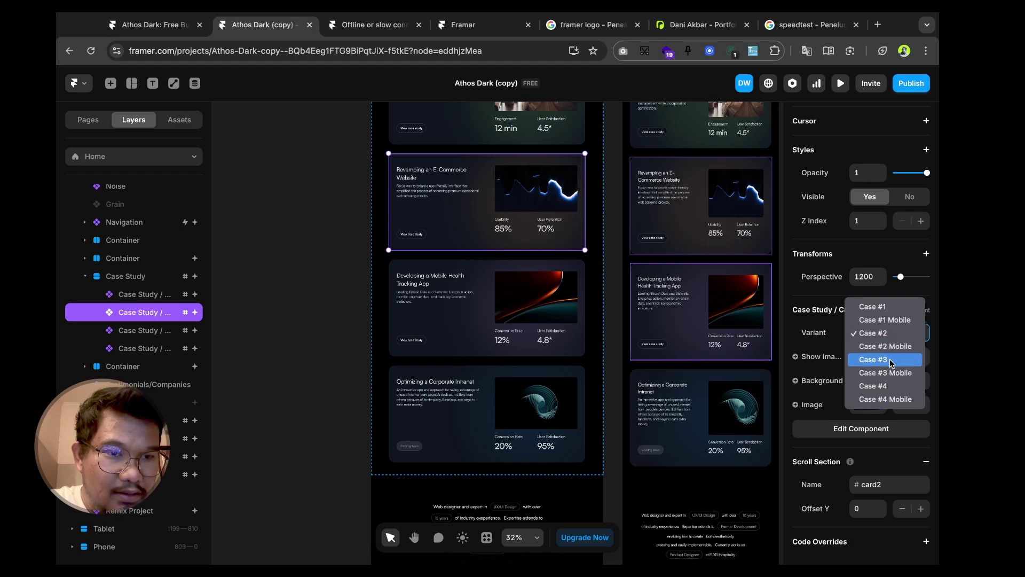
click(875, 334)
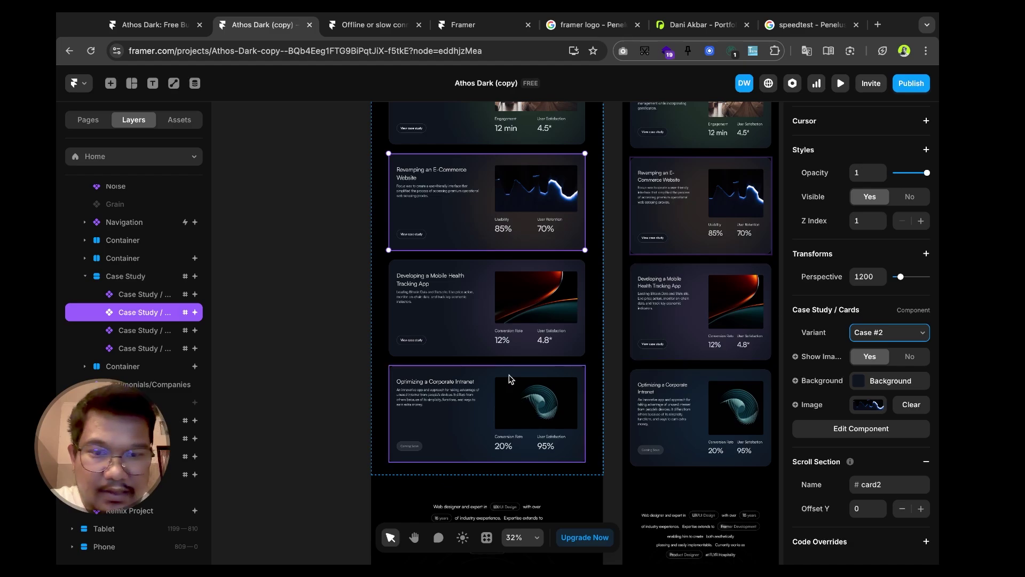
- Look over the case study cards on the Home page and check the variant of the "Modernizing a Subscription Management Platform" card
scroll(508, 378, down, 3)
scroll(508, 378, up, 8)
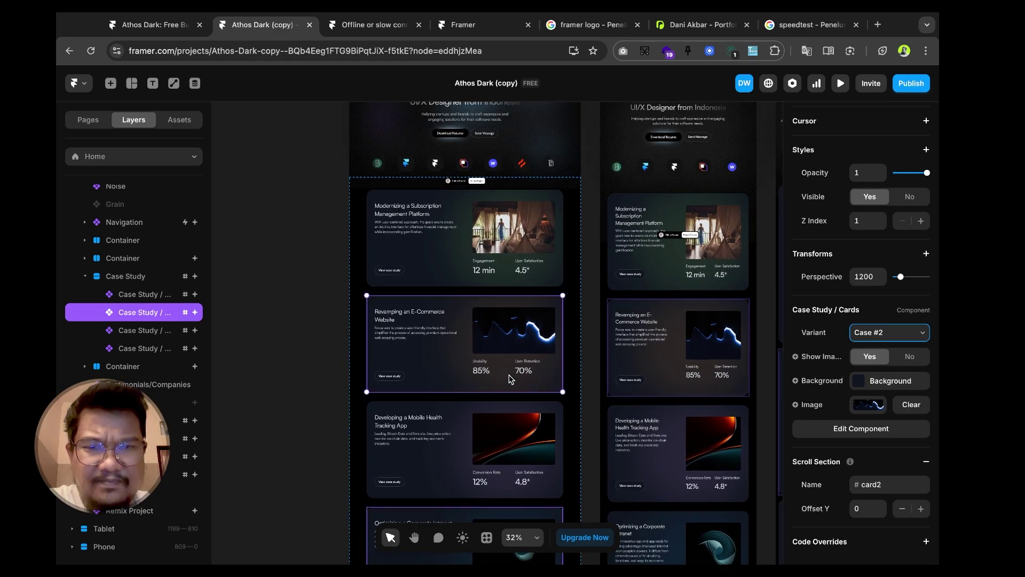
scroll(508, 379, up, 3)
click(510, 337)
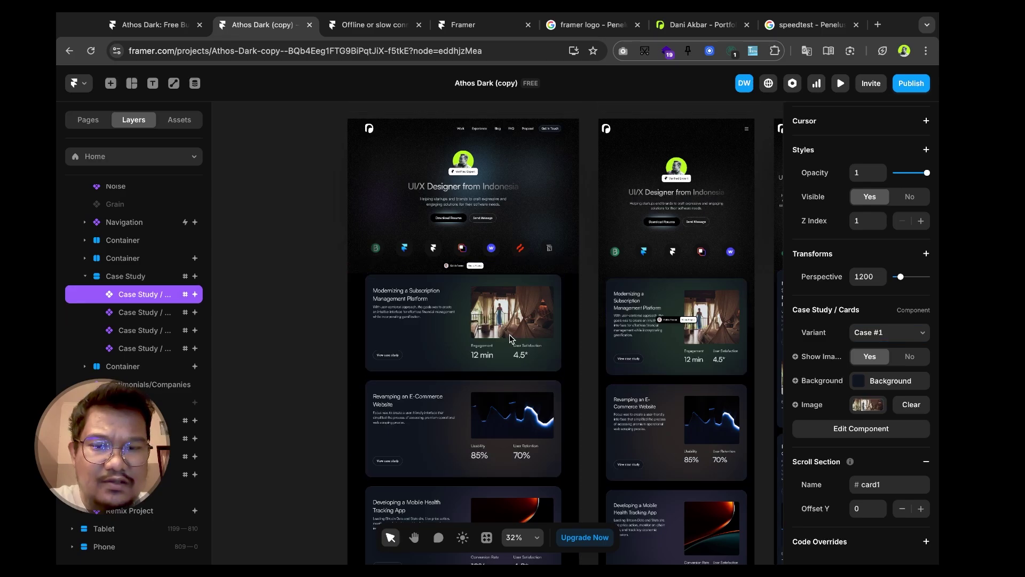
scroll(510, 337, down, 5)
scroll(509, 338, down, 2)
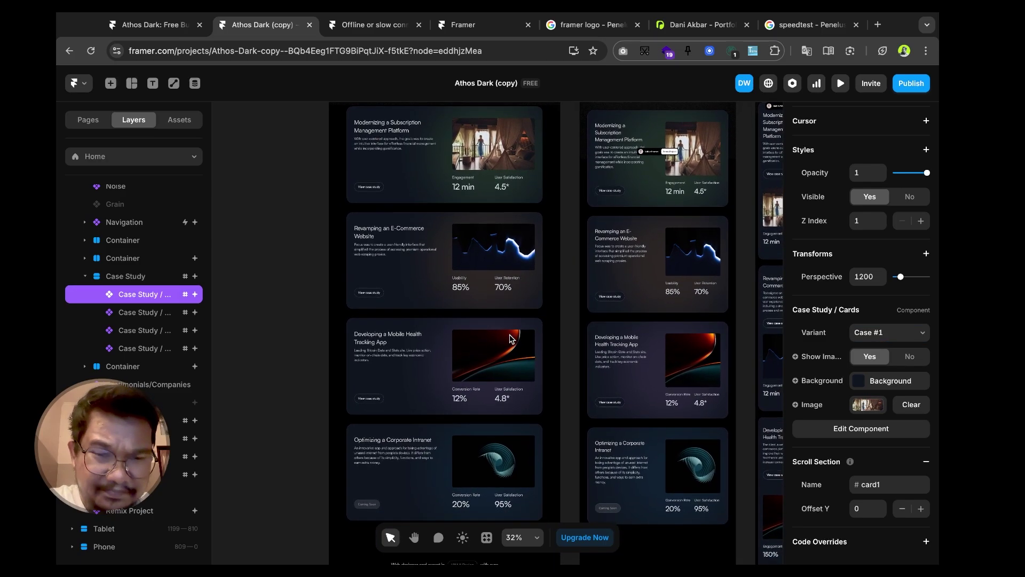
scroll(509, 339, up, 3)
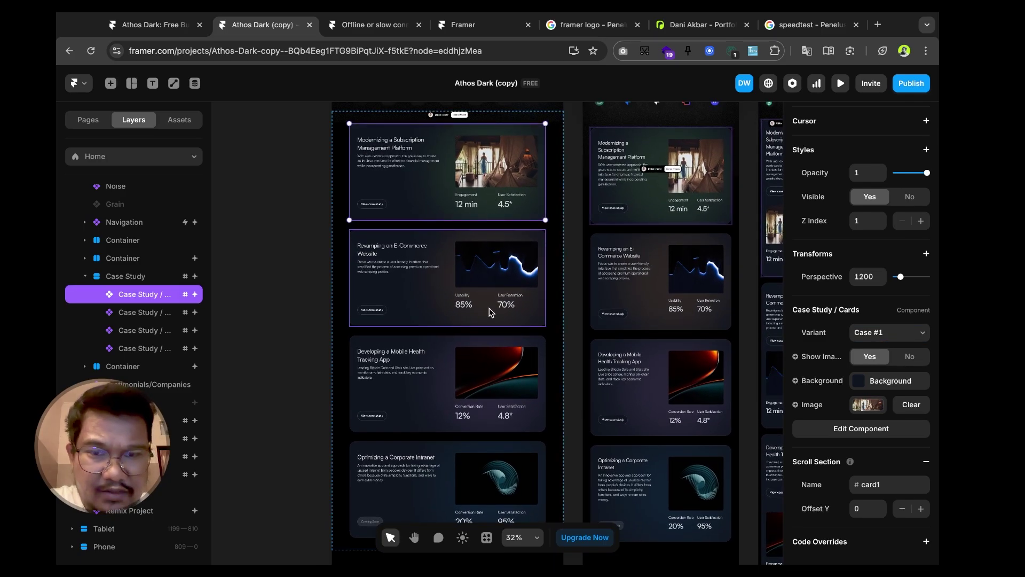
scroll(491, 268, down, 3)
click(324, 390)
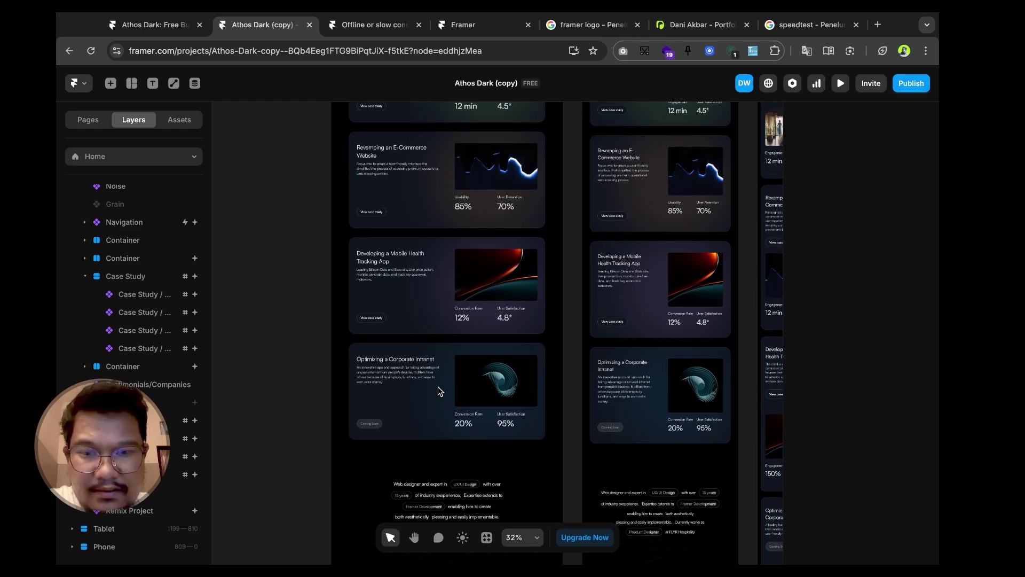
- Try replacing "Web designer and expert in" with "yourname" in the About Text with Pills component, undo it and return to Home
scroll(439, 393, down, 5)
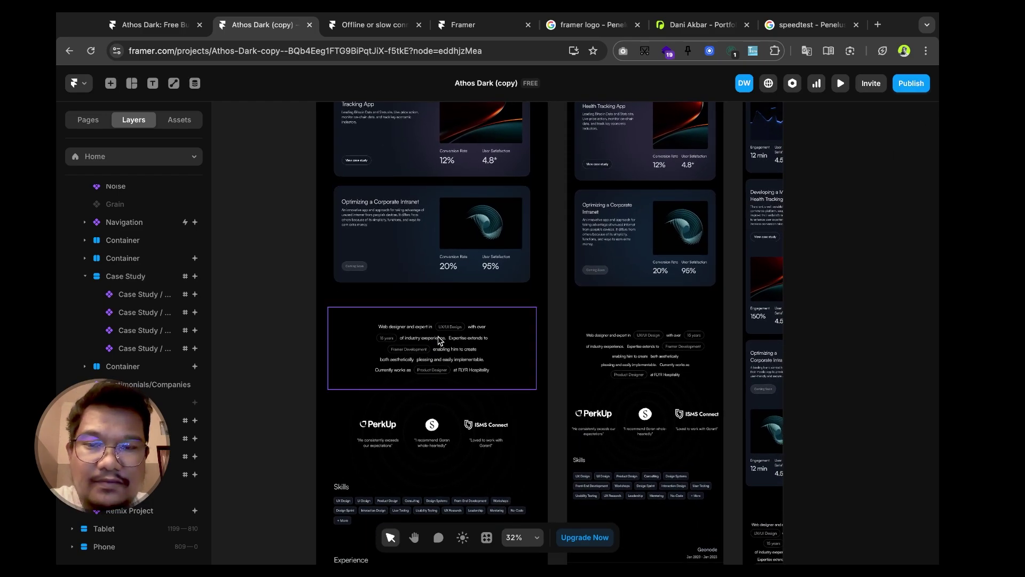
scroll(439, 340, up, 5)
scroll(406, 278, down, 1)
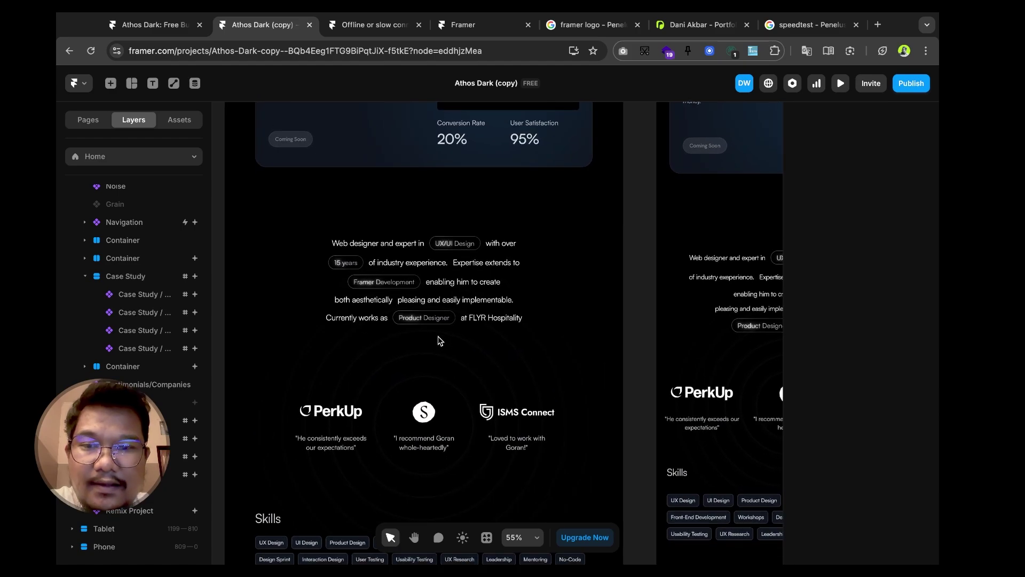
double_click(391, 233)
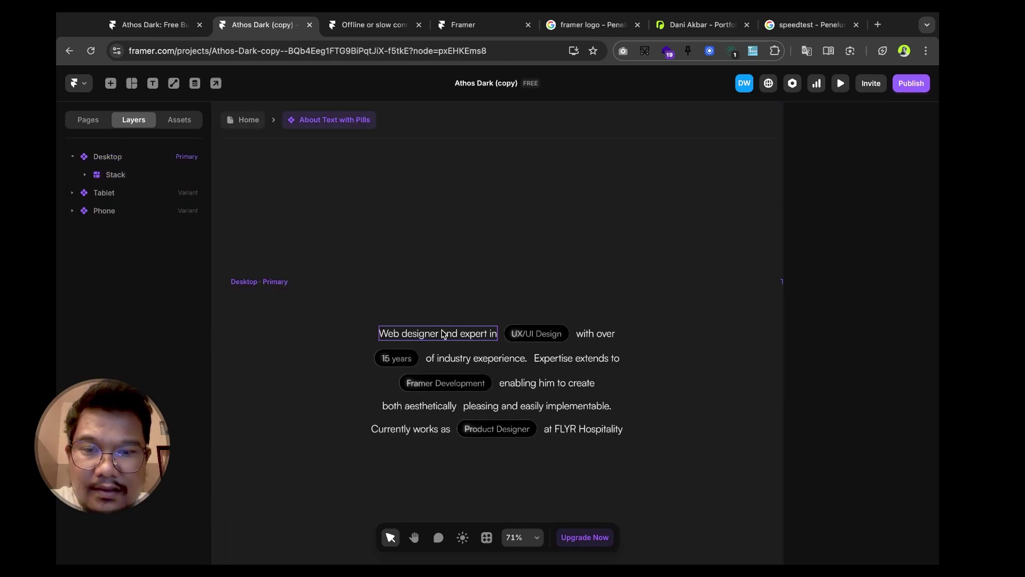
click(442, 333)
double_click(442, 334)
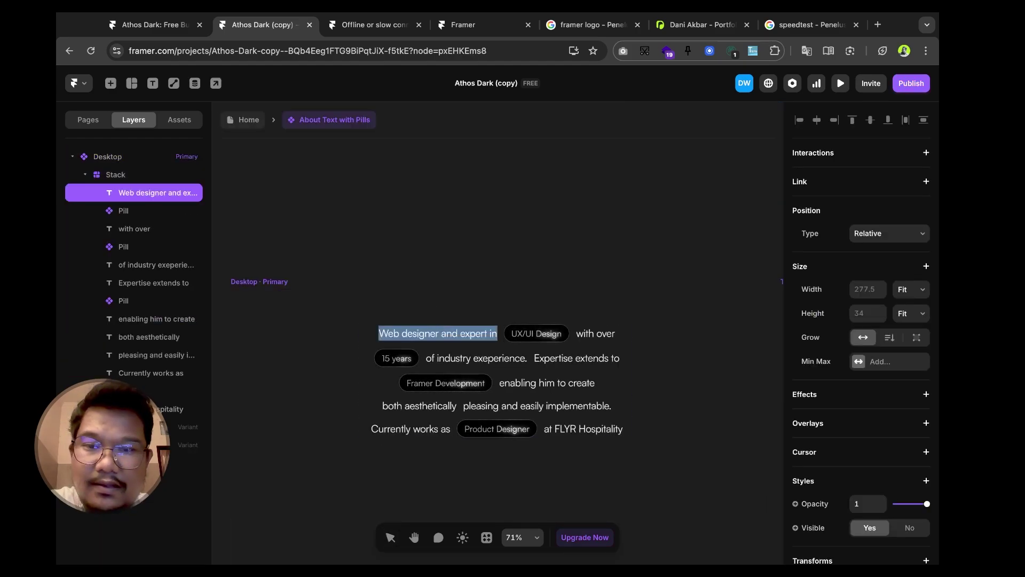
text(yourname)
key(ctrl+z)
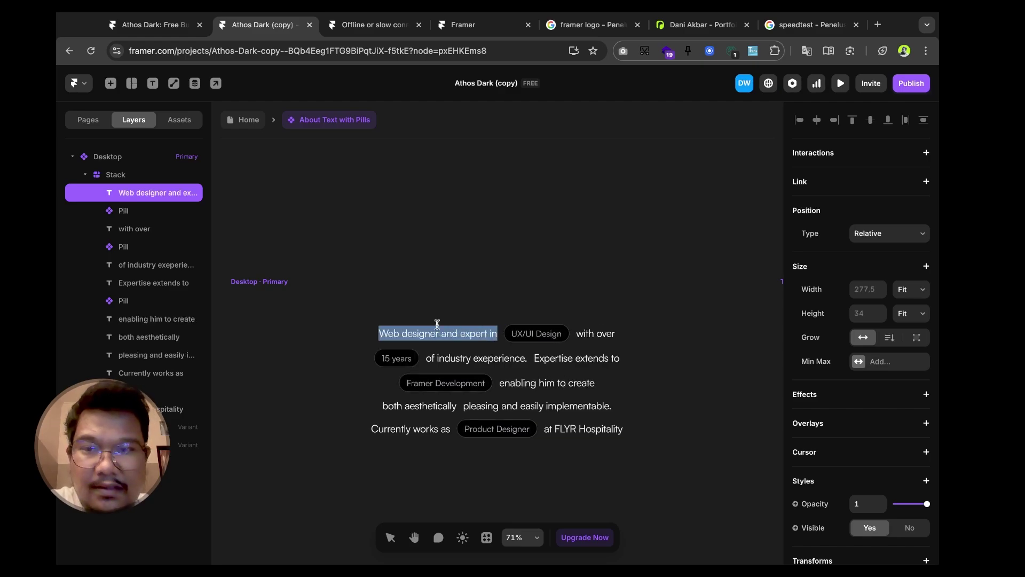
key(Escape)
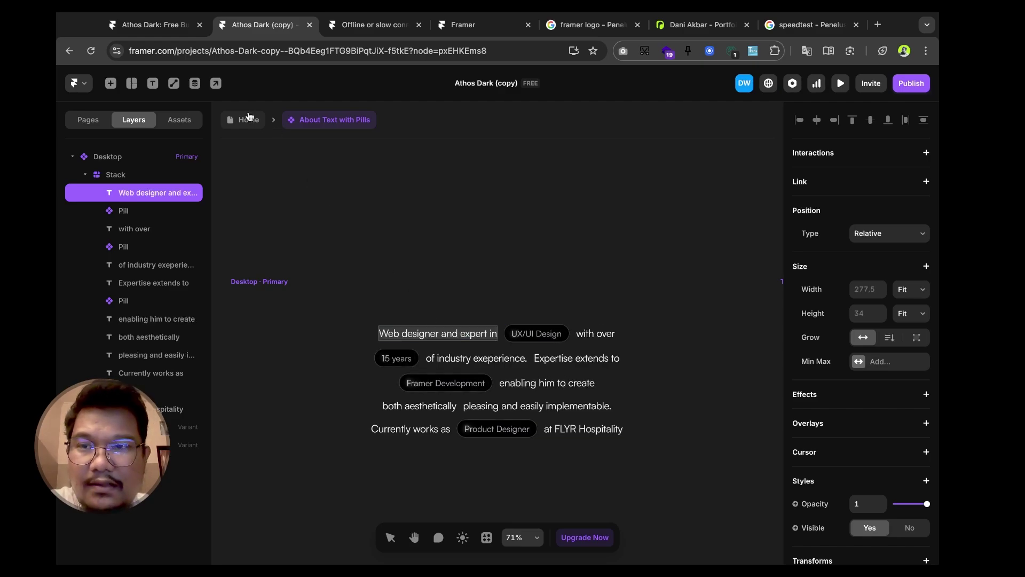
click(249, 118)
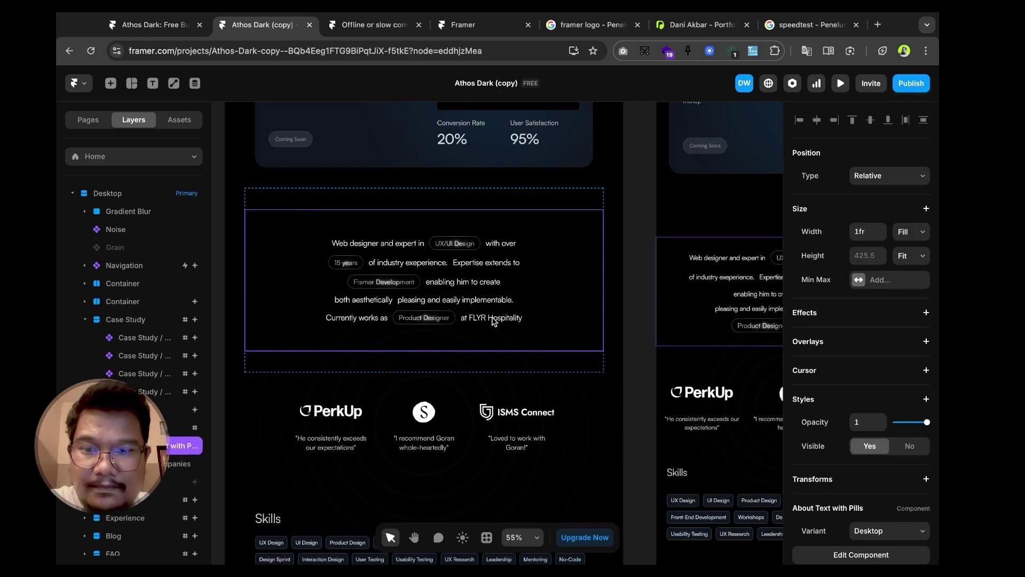
- Open the Companies component, inspect the PerkUp logo's image fill settings and return to the Home page
scroll(492, 321, down, 5)
click(351, 297)
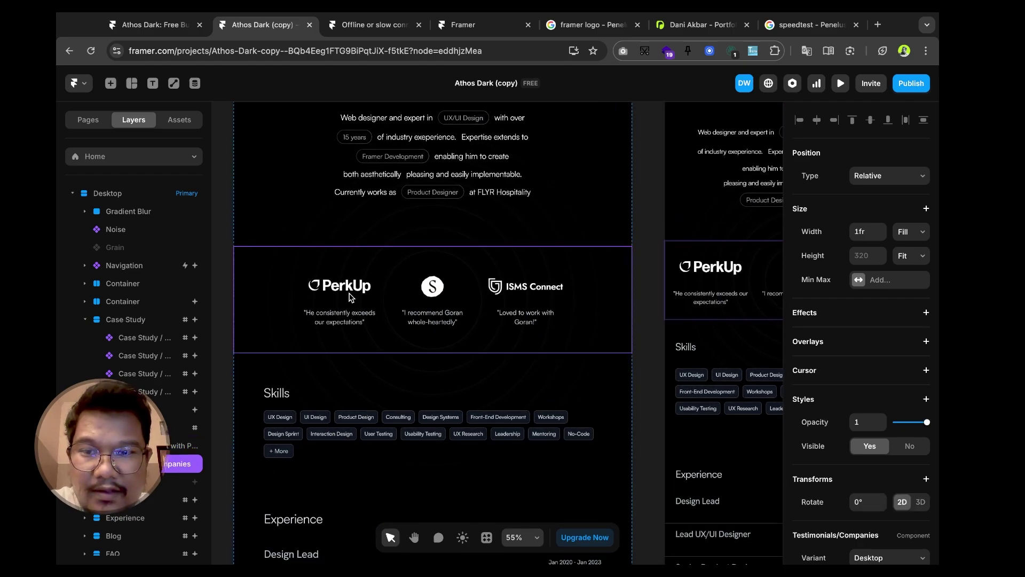
double_click(351, 297)
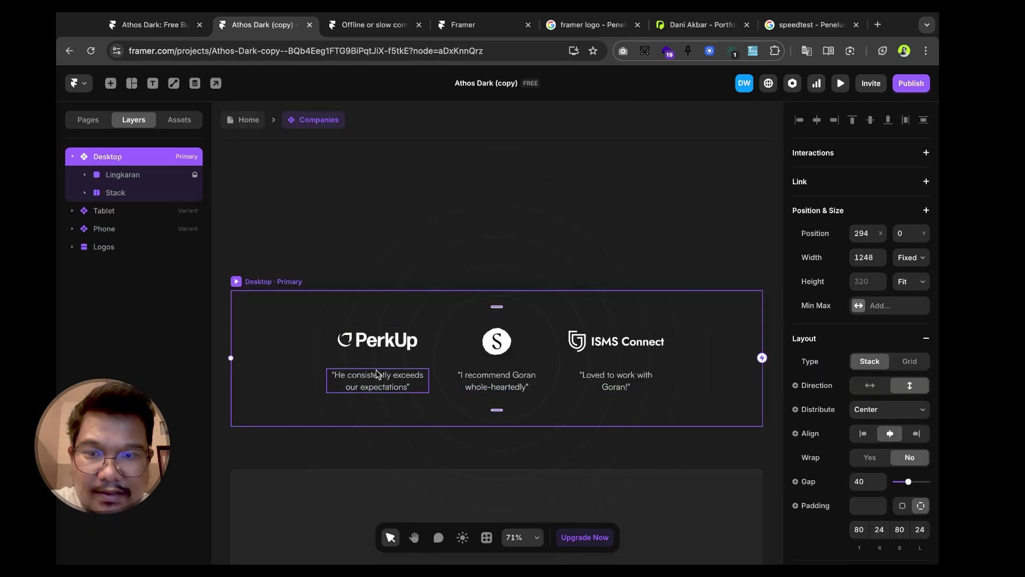
click(380, 349)
scroll(842, 425, down, 5)
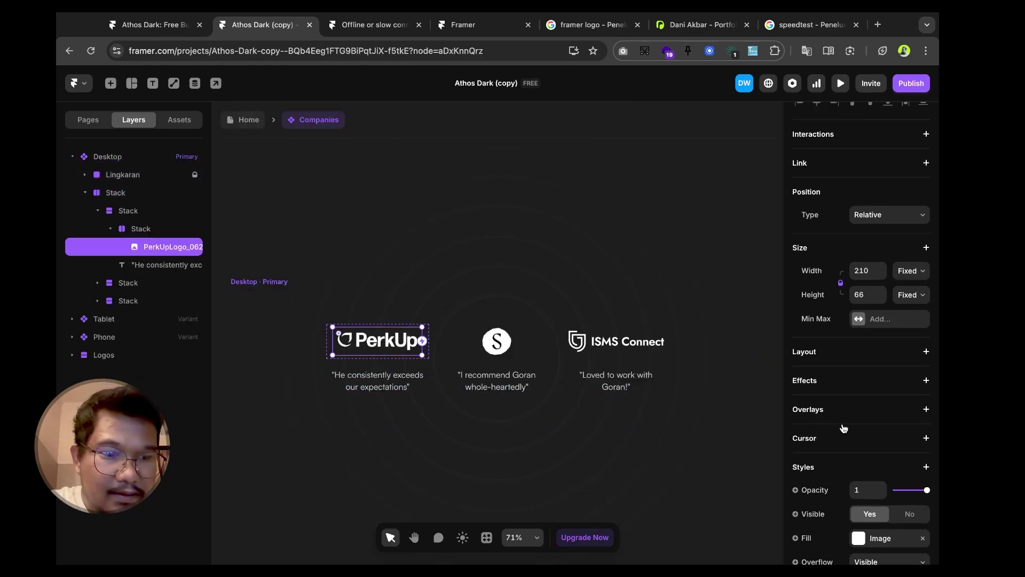
click(858, 328)
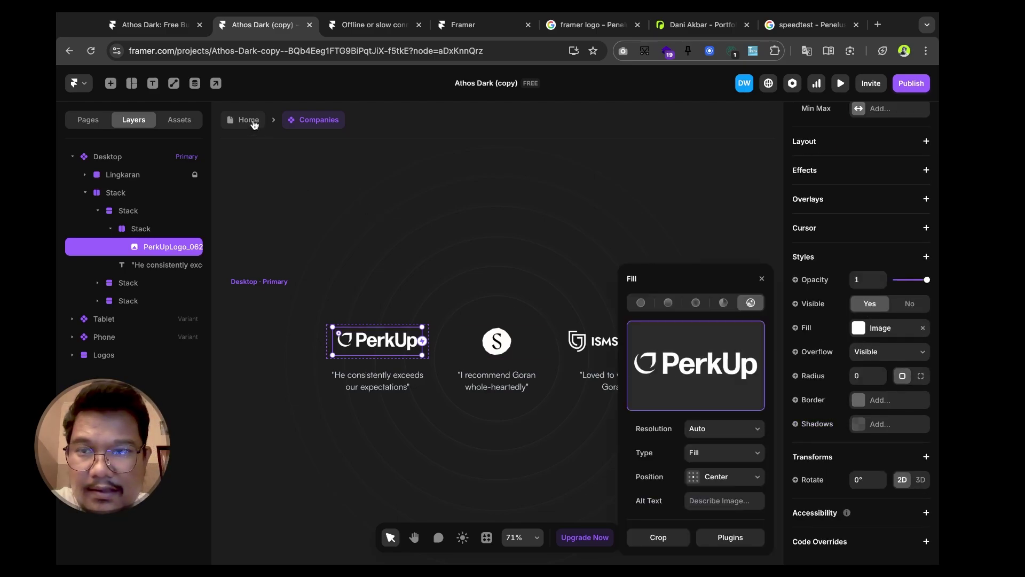
click(250, 122)
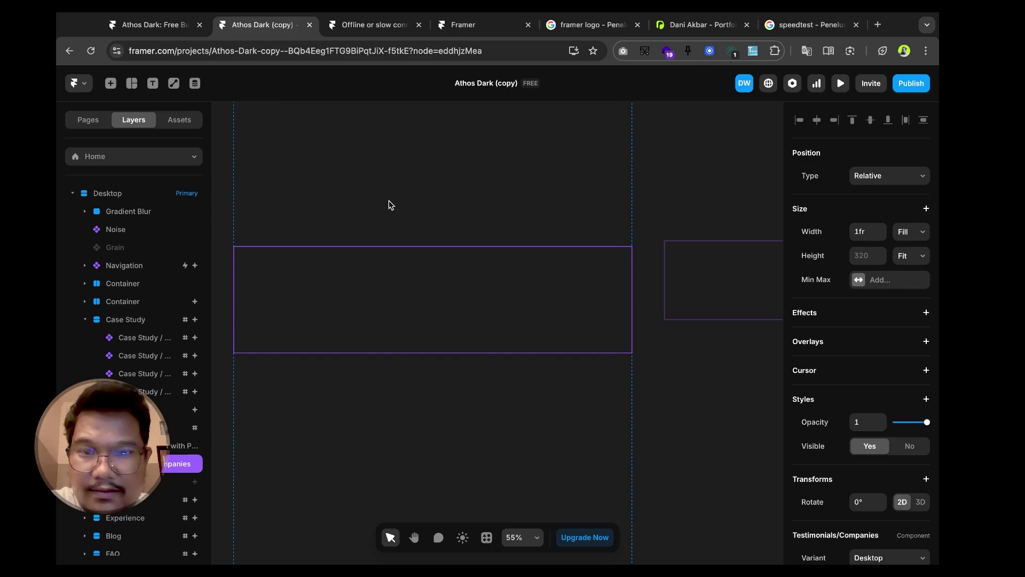
- Examine the editable texts of the "UX Design", "UI Design" and "Product Design" tags in the Skills section
scroll(459, 299, down, 5)
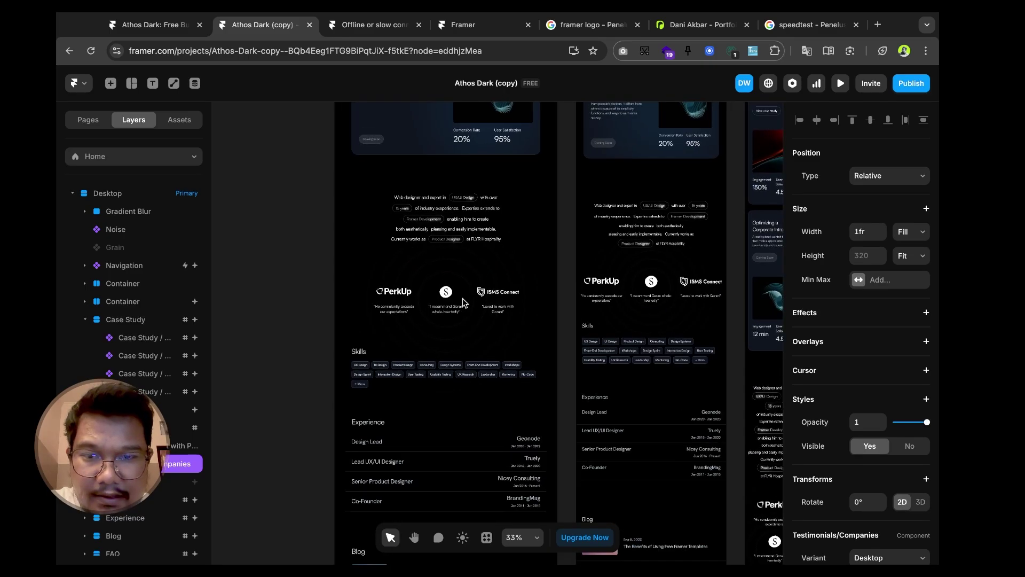
scroll(463, 303, up, 5)
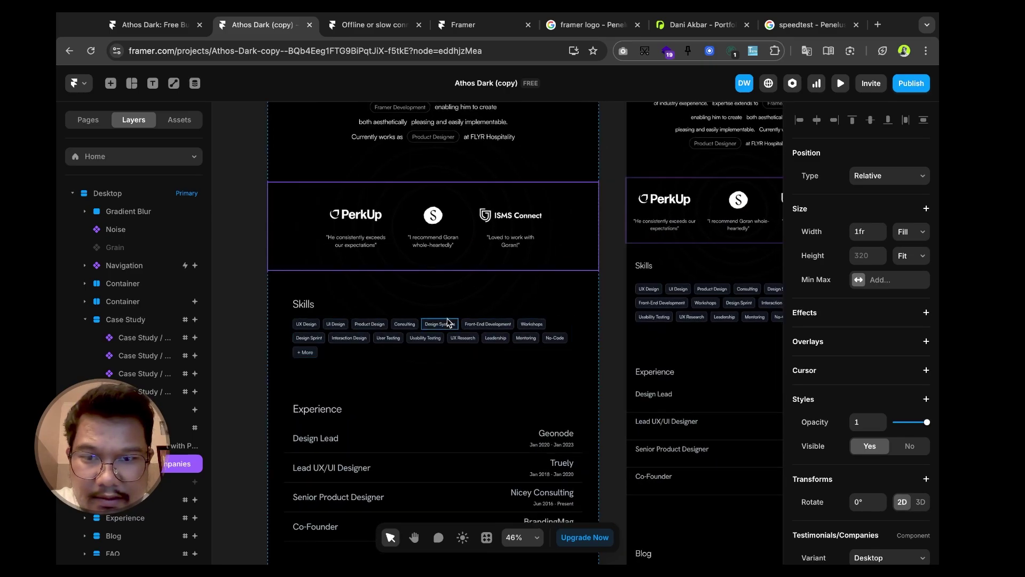
click(447, 322)
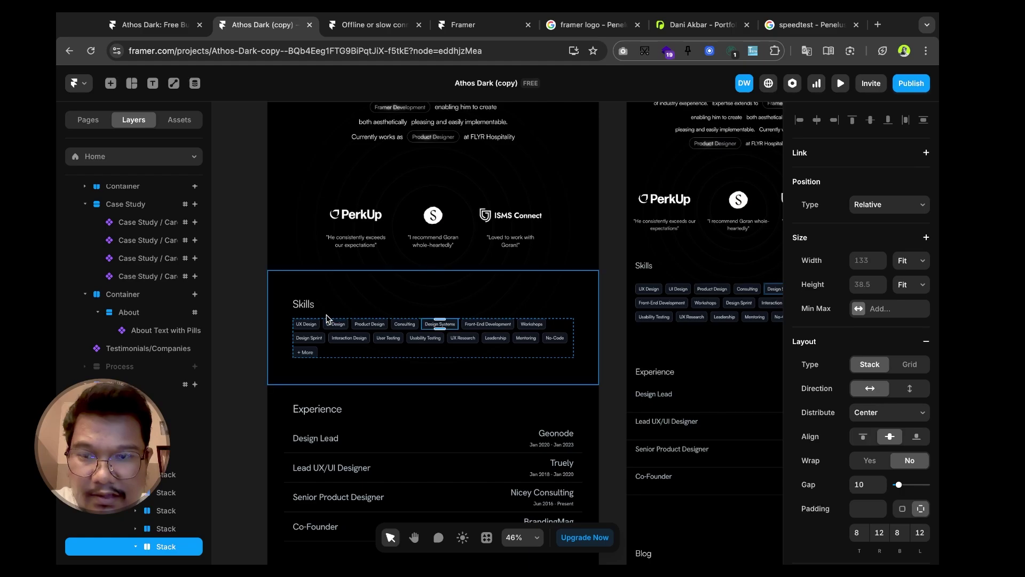
scroll(294, 327, up, 1)
scroll(294, 327, up, 5)
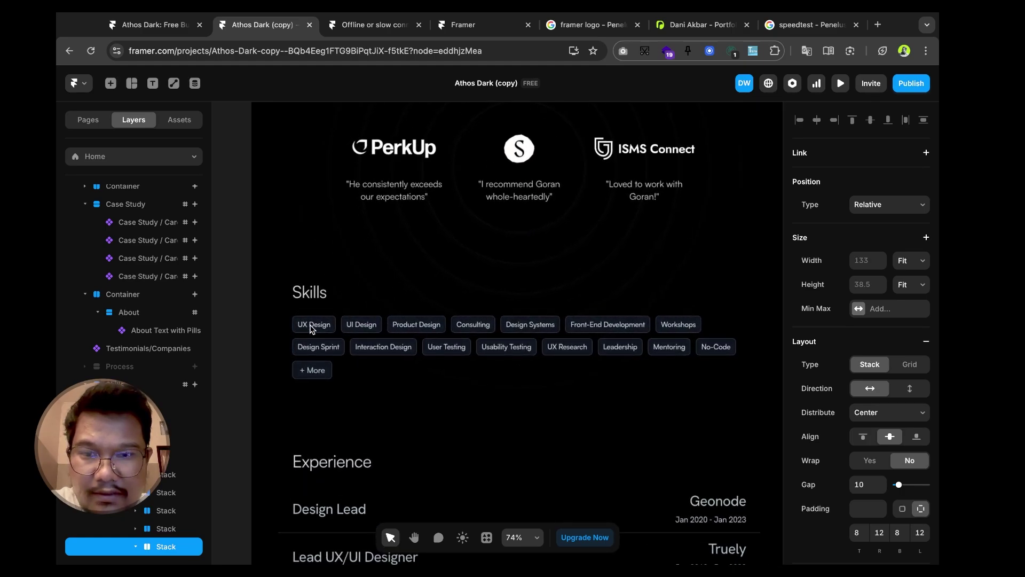
click(314, 325)
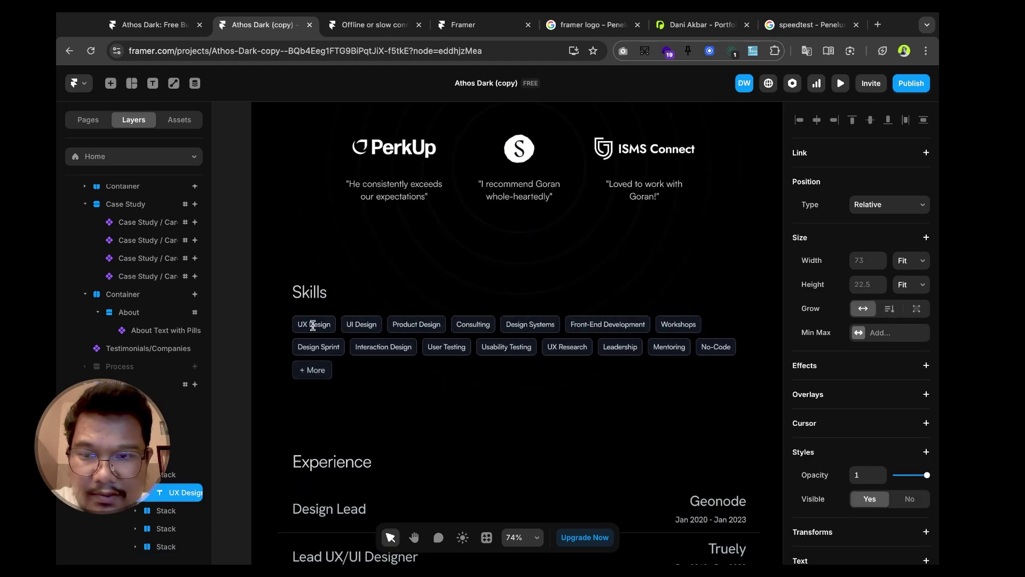
double_click(313, 326)
click(361, 325)
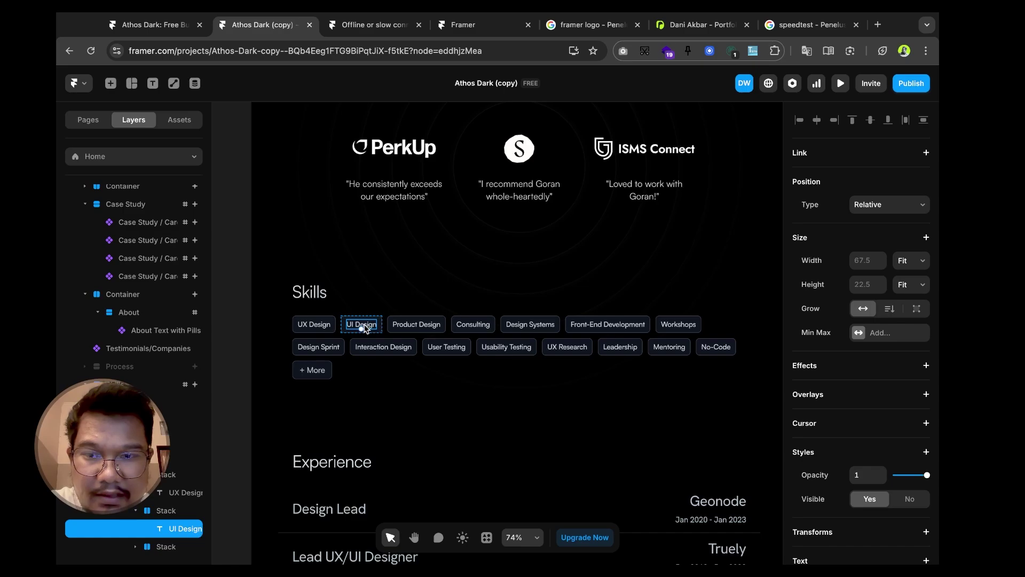
click(417, 325)
double_click(417, 325)
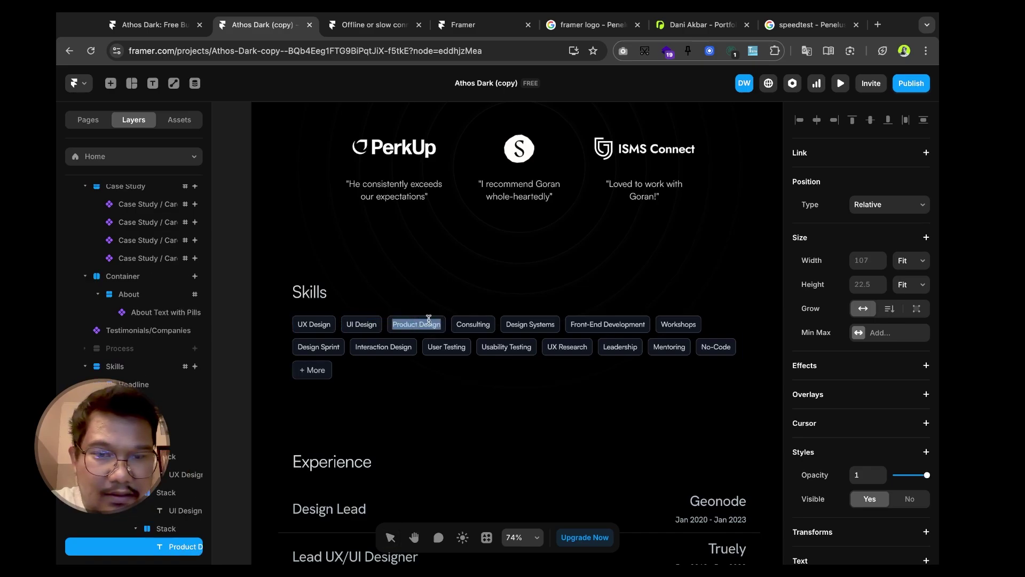
- Change the "Product Design" skill tag's background fill to bright green 52FF26
key(Escape)
key(Escape)
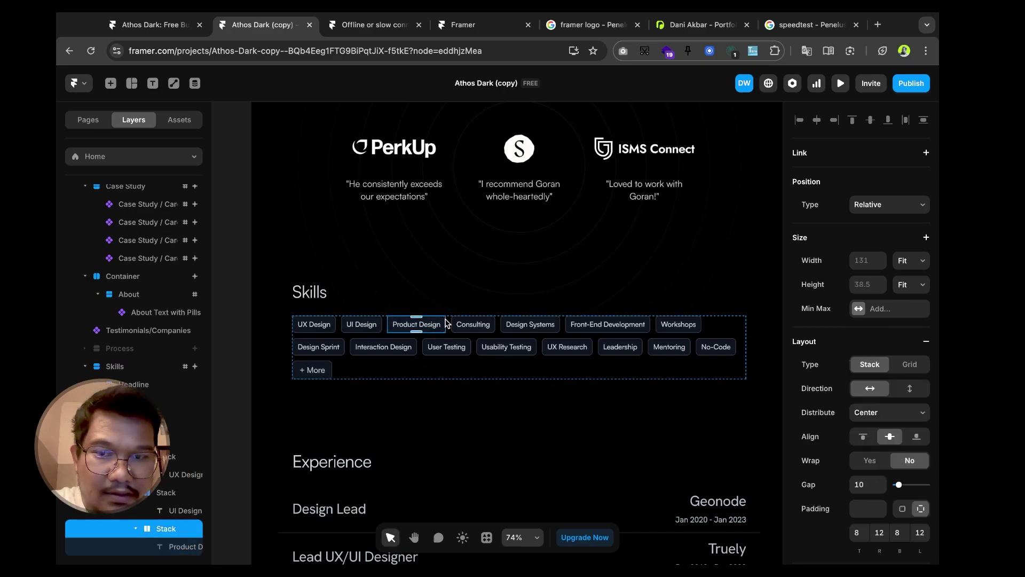
scroll(896, 357, down, 8)
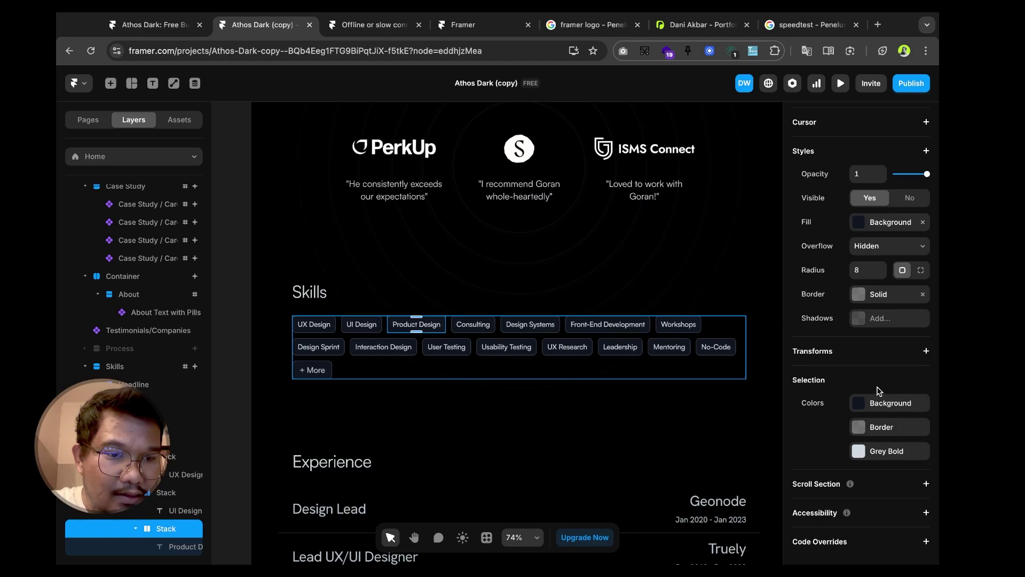
click(859, 404)
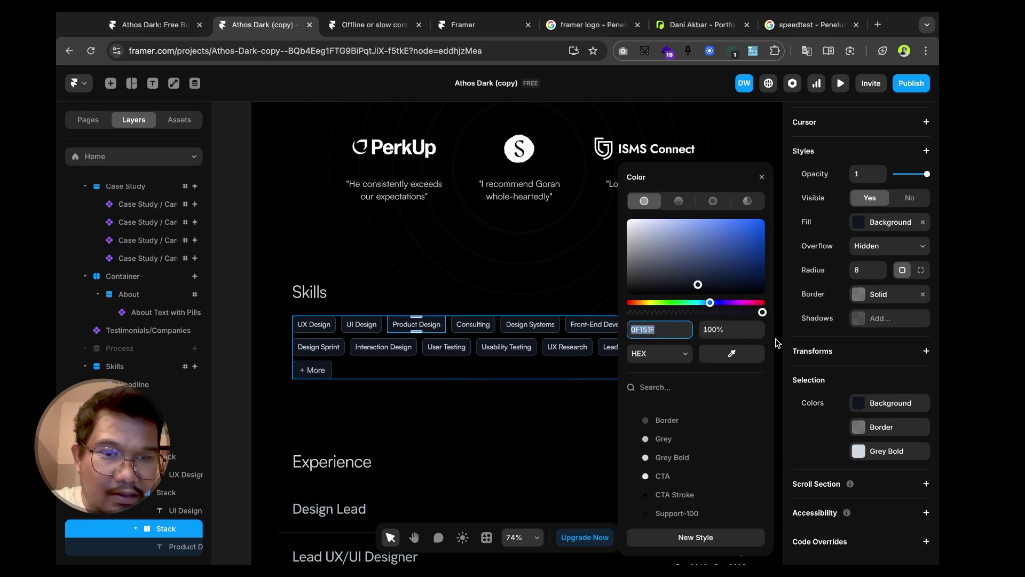
drag(742, 285, 744, 212)
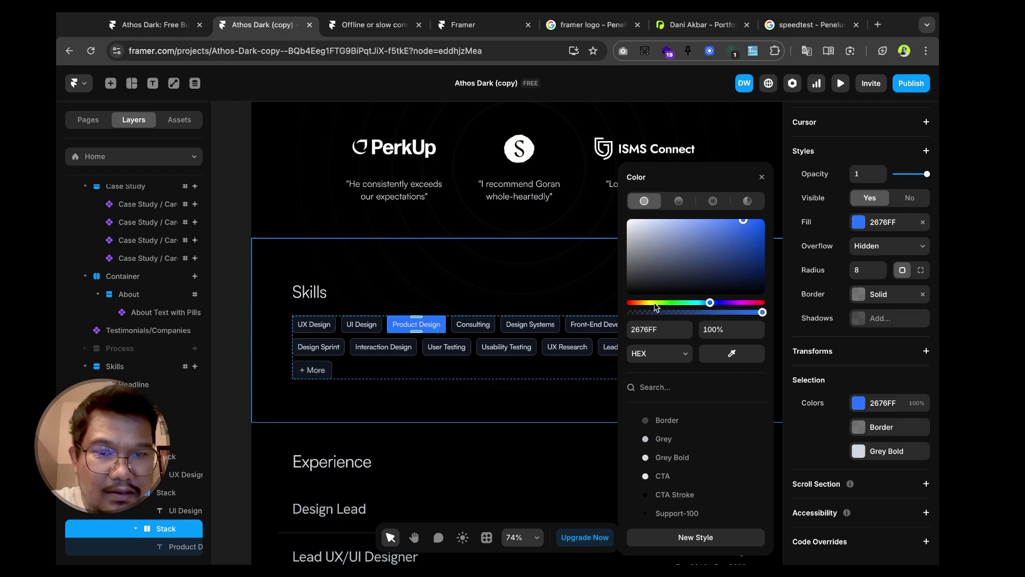
drag(654, 303, 669, 305)
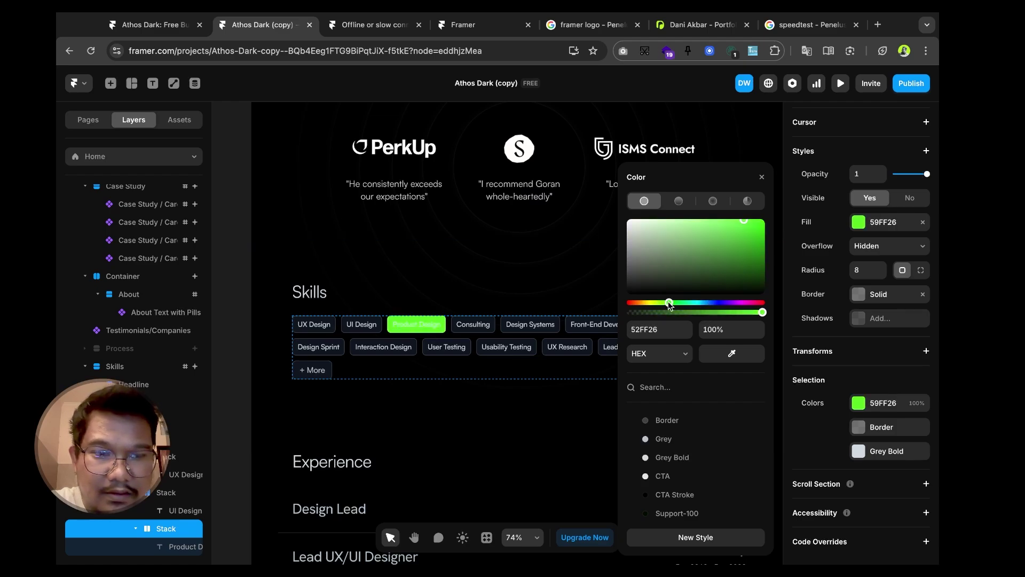
- Change the "Product Design" skill tag's text color from the Grey Bold style to black 000000
click(861, 454)
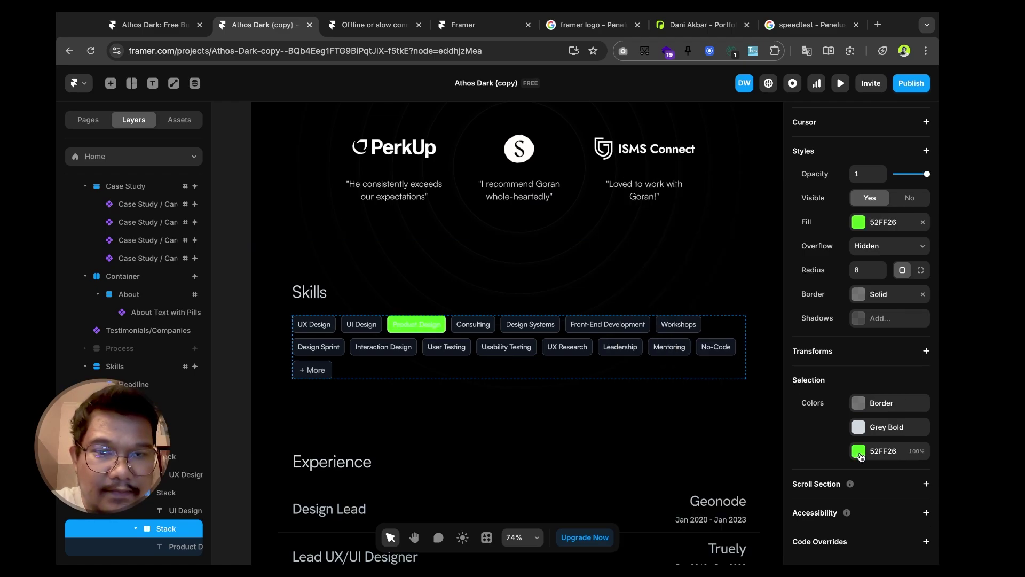
click(862, 453)
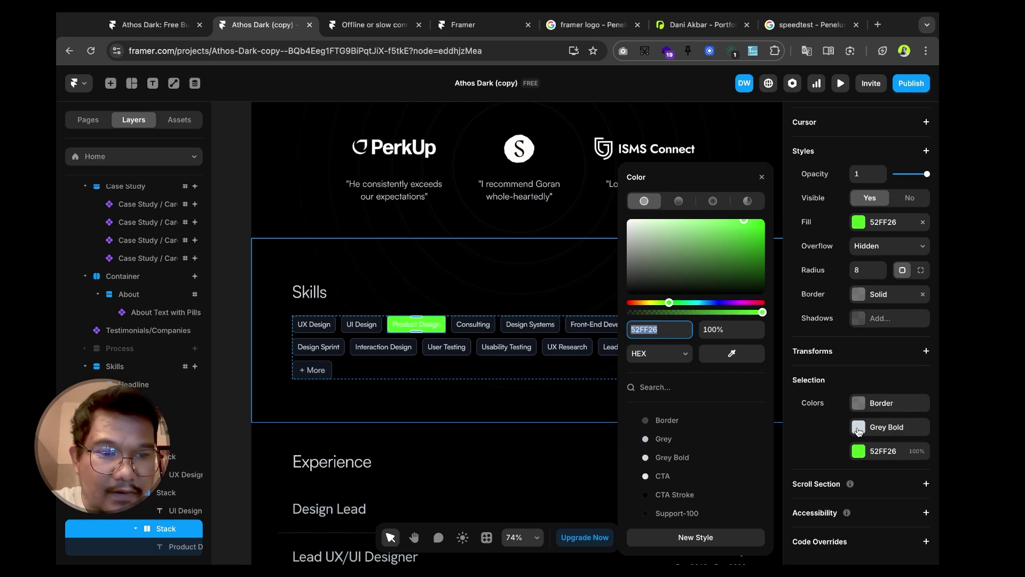
click(859, 428)
drag(671, 245, 652, 309)
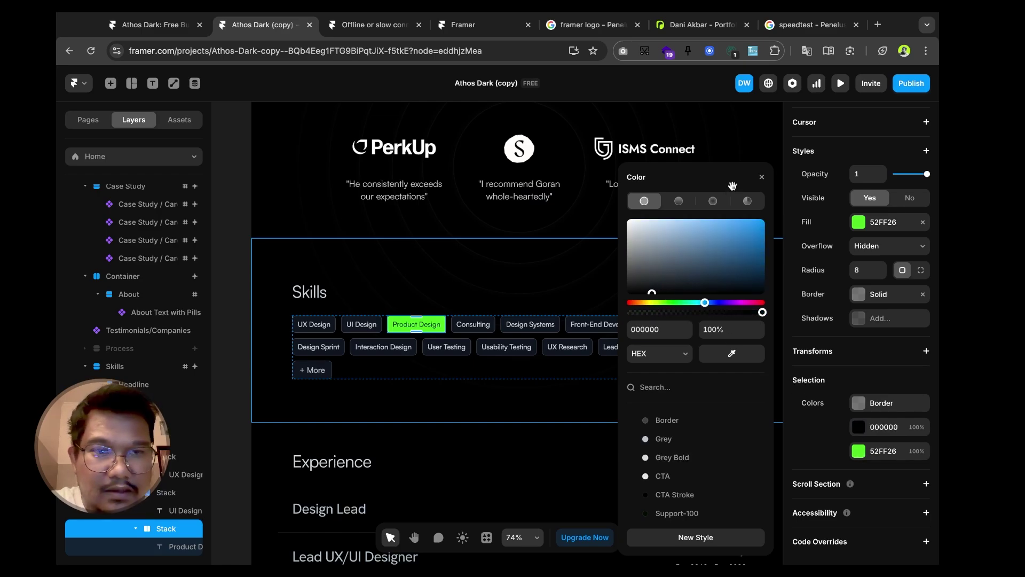
- Close the color settings and examine the editable heading and job title texts in the Experience section
click(761, 177)
click(640, 254)
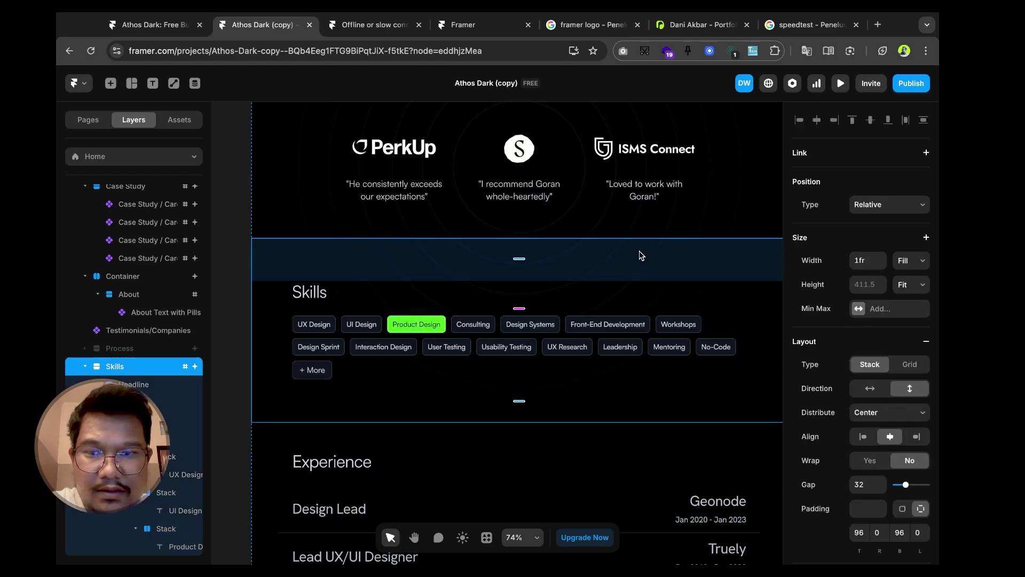
scroll(640, 254, down, 5)
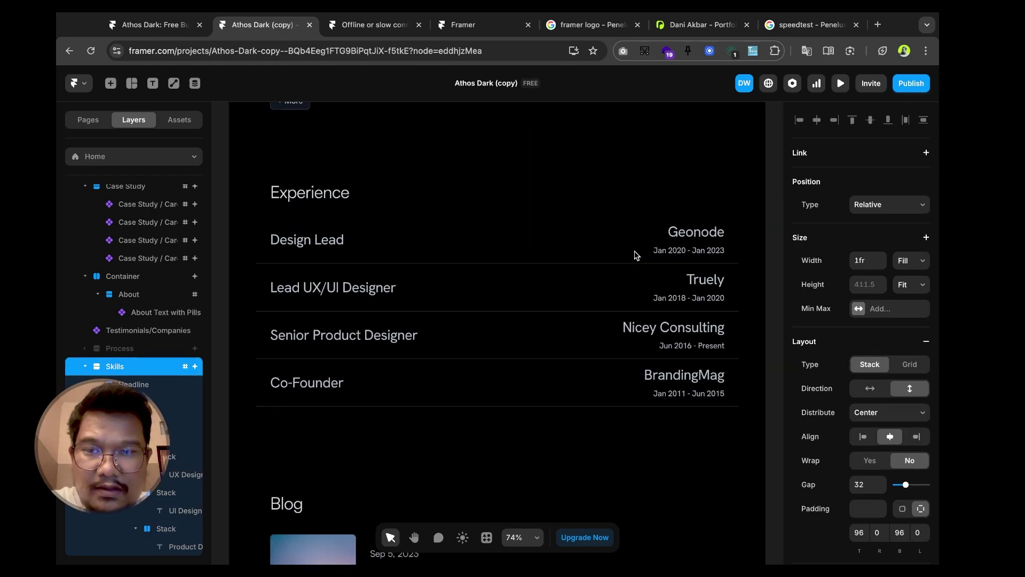
click(326, 200)
click(407, 252)
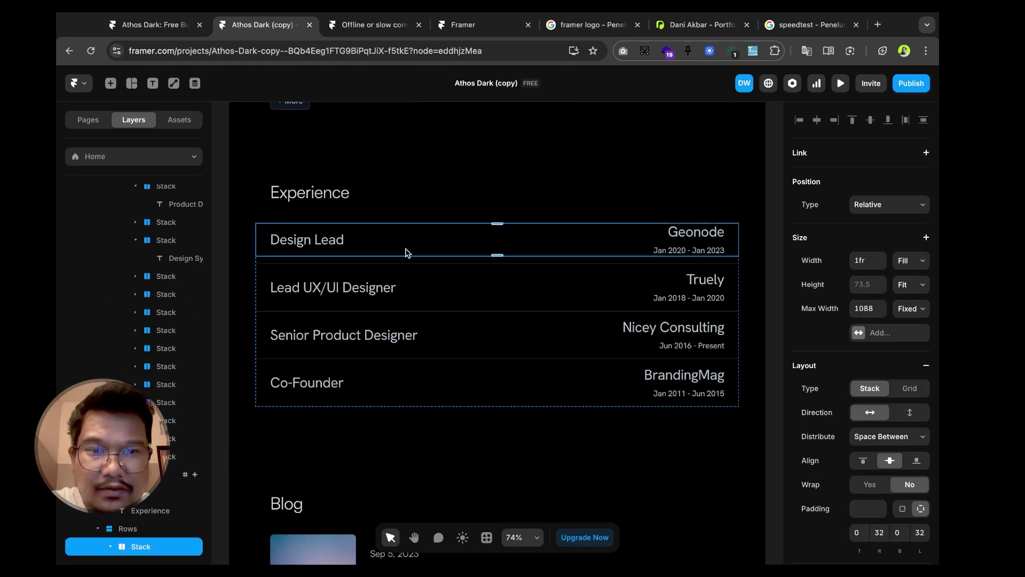
click(312, 190)
double_click(312, 187)
click(318, 239)
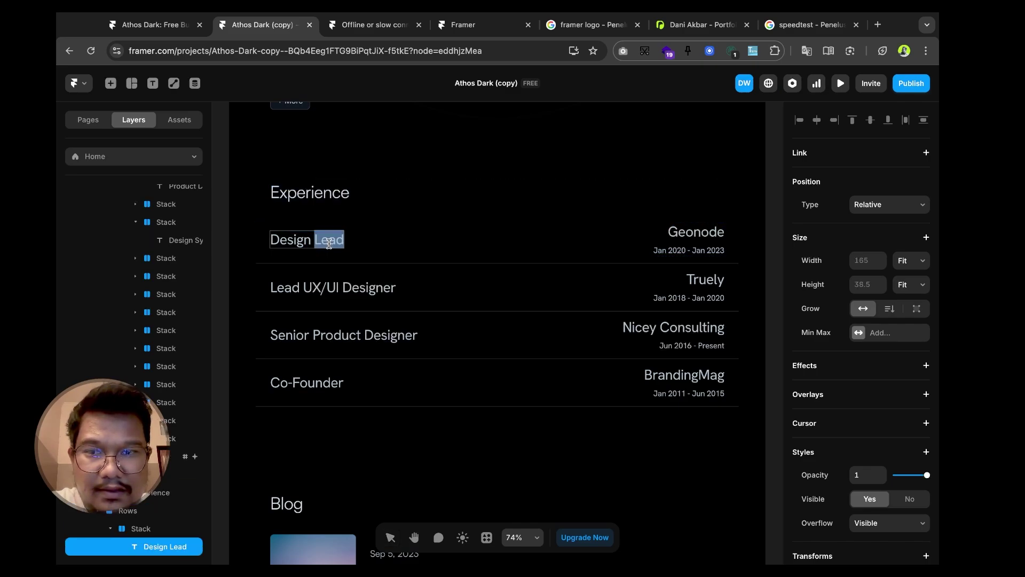
triple_click(330, 245)
click(348, 292)
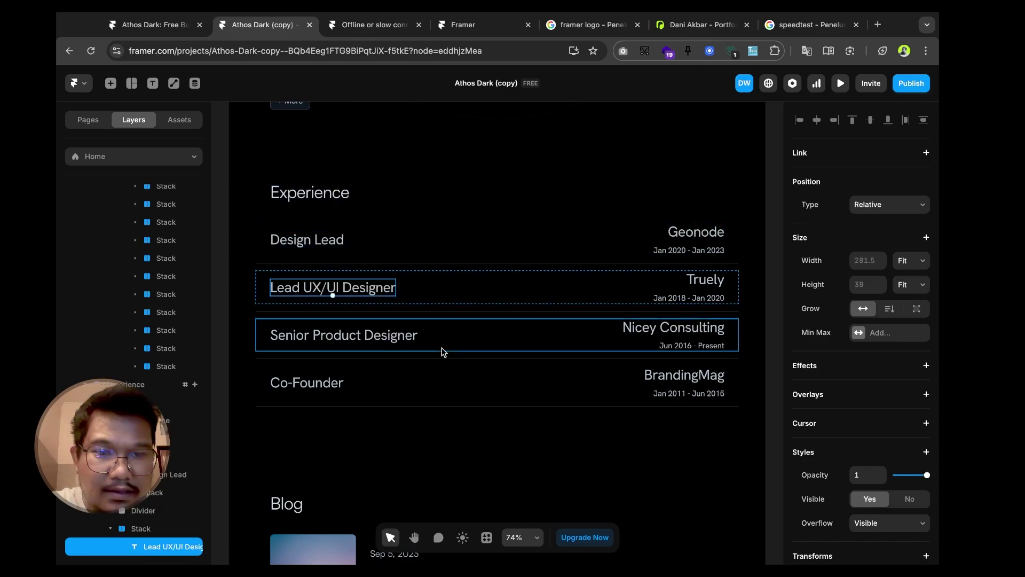
scroll(442, 350, down, 2)
- Change the Design Lead entry's company name to "Storynest.ai" and open its date range text for editing
double_click(692, 178)
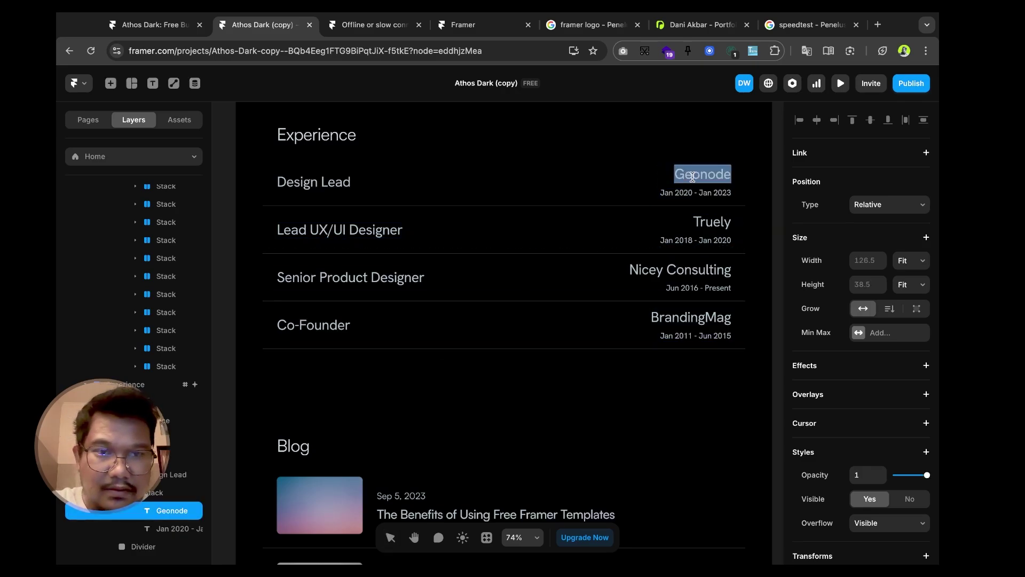
text(Storyn)
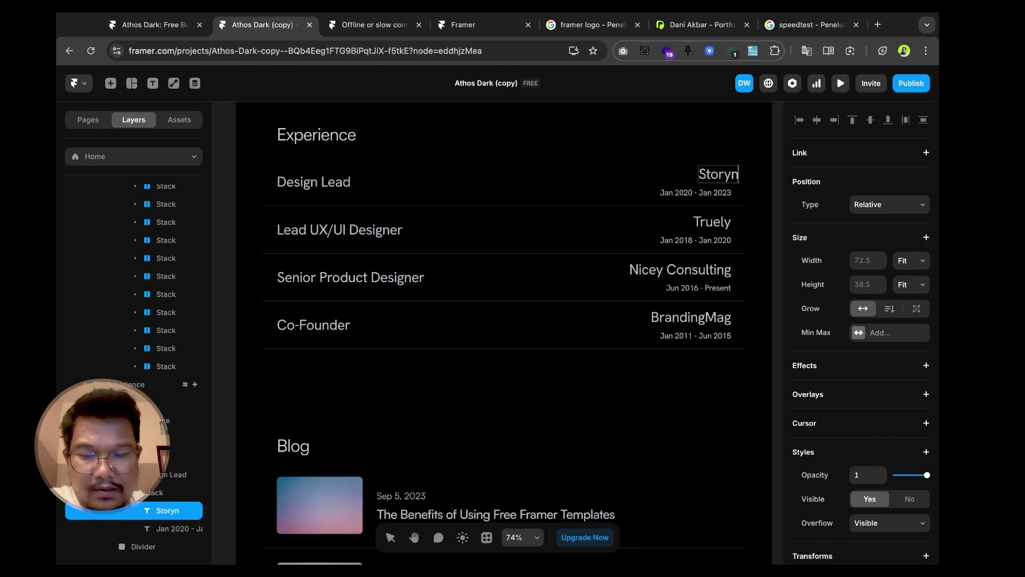
text(est.ai)
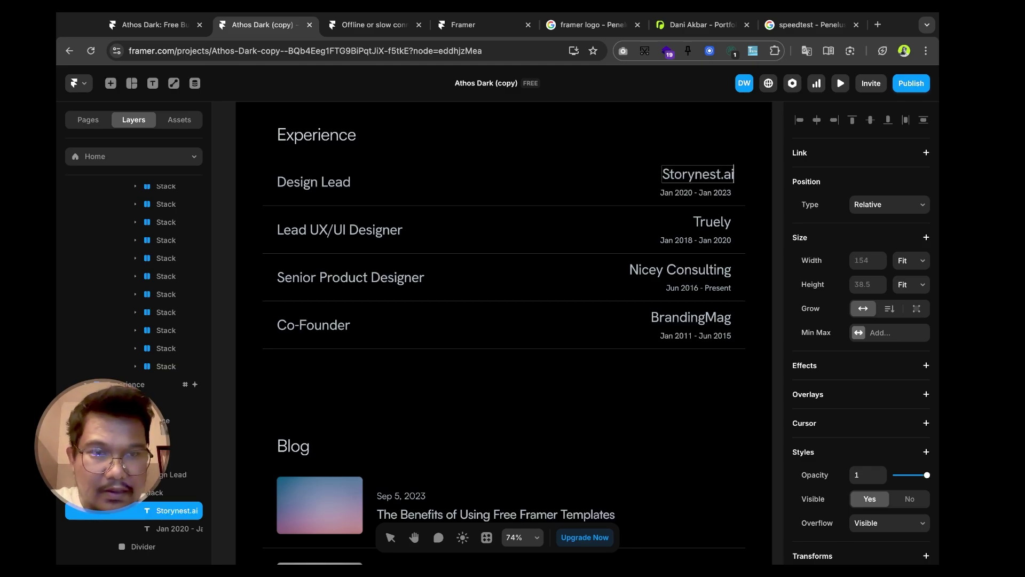
click(704, 195)
click(709, 194)
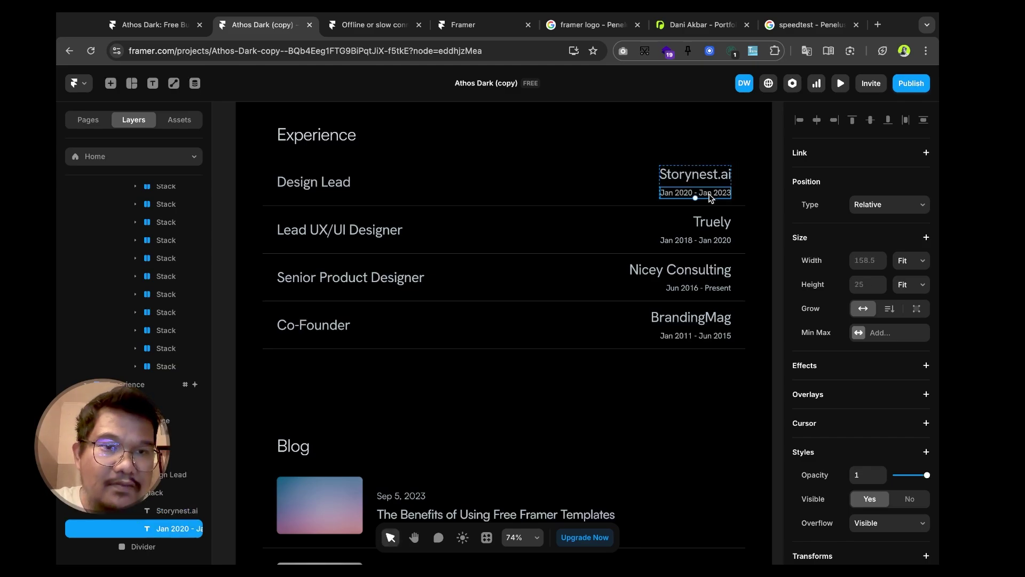
double_click(709, 194)
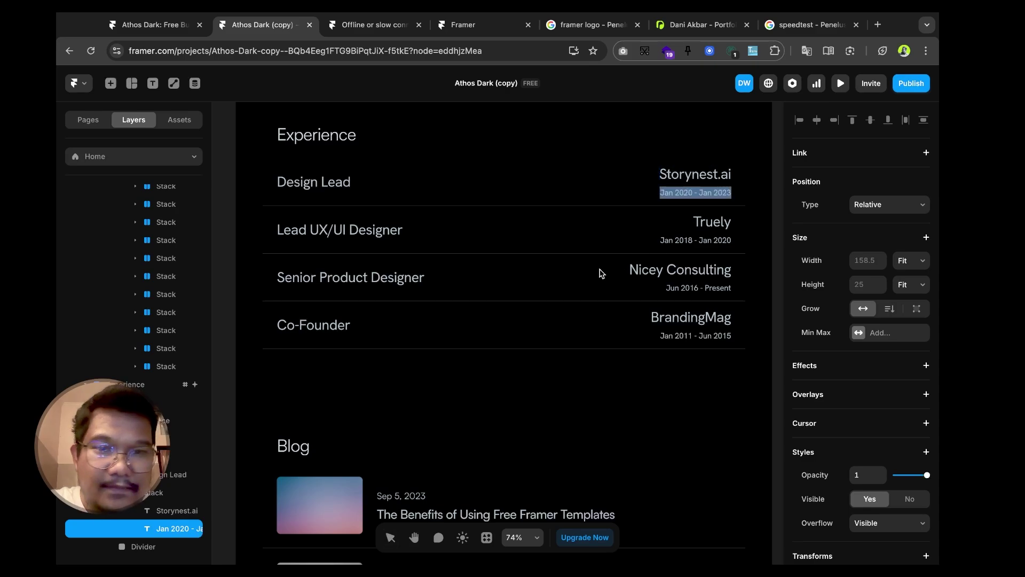
scroll(602, 273, down, 3)
scroll(601, 274, down, 5)
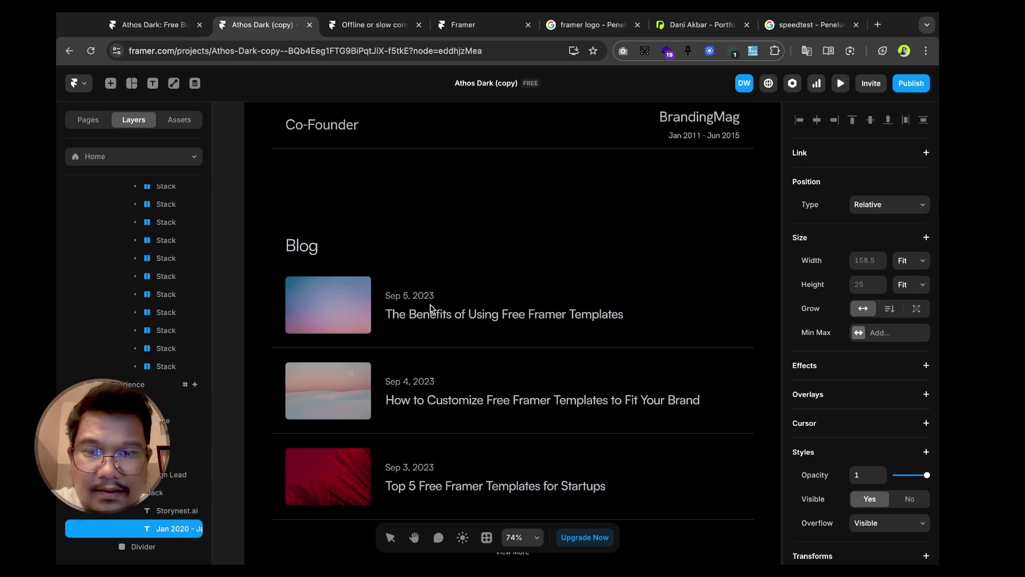
key(Escape)
- Inspect the Blog section by opening its Blog Post component and the nested Article component
click(415, 314)
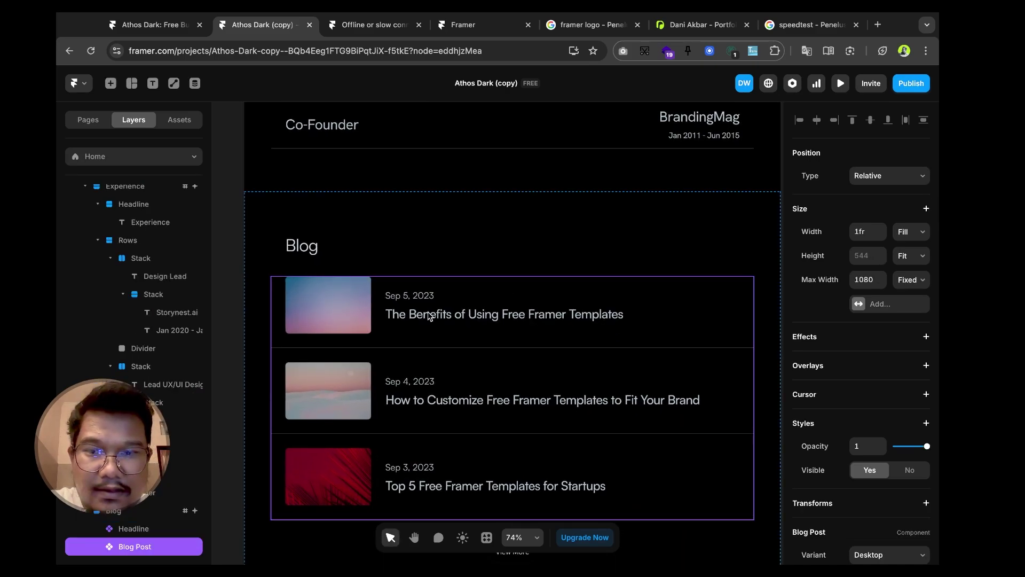
click(419, 246)
click(395, 220)
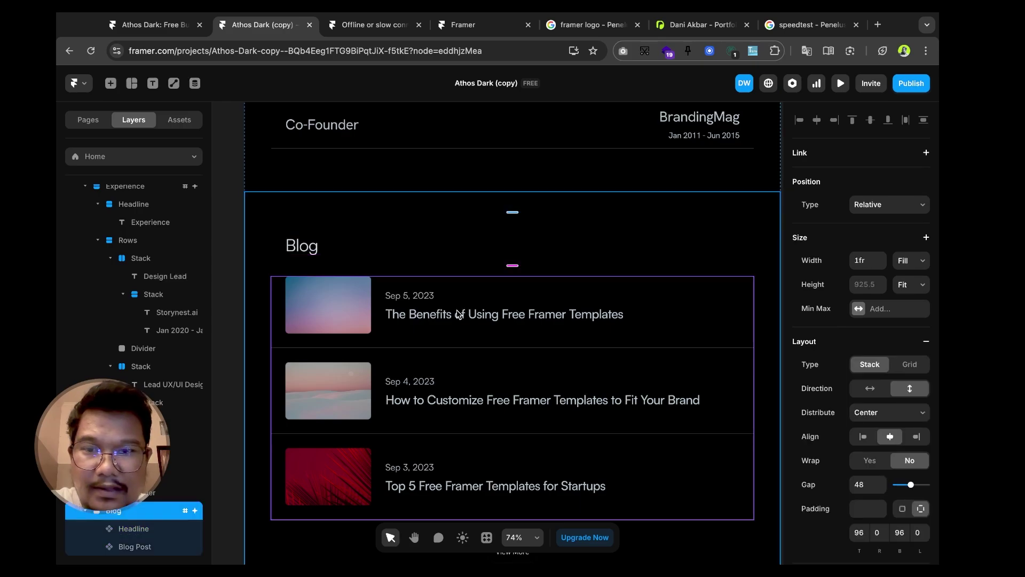
scroll(457, 313, down, 3)
click(484, 265)
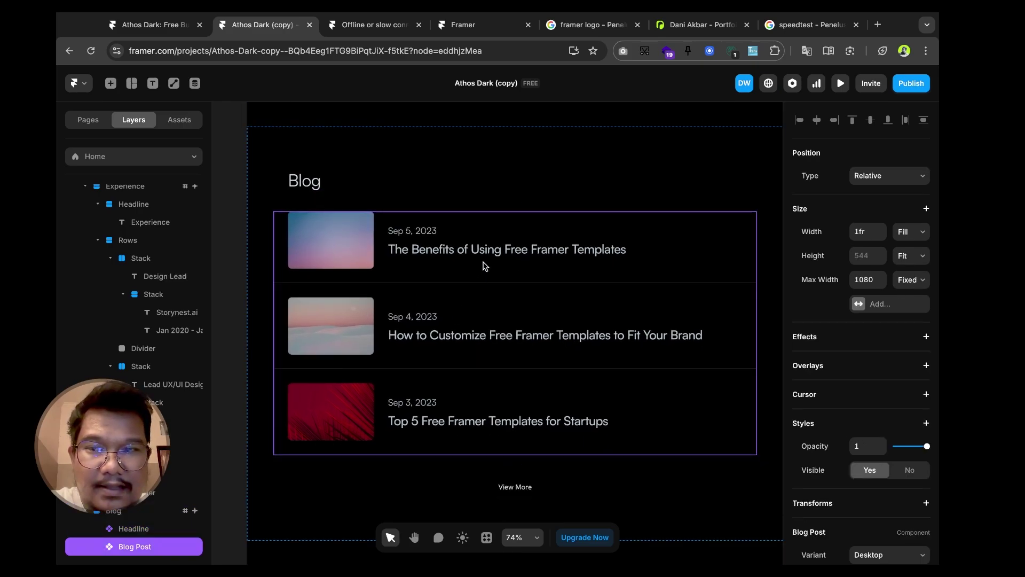
double_click(485, 265)
scroll(484, 265, down, 3)
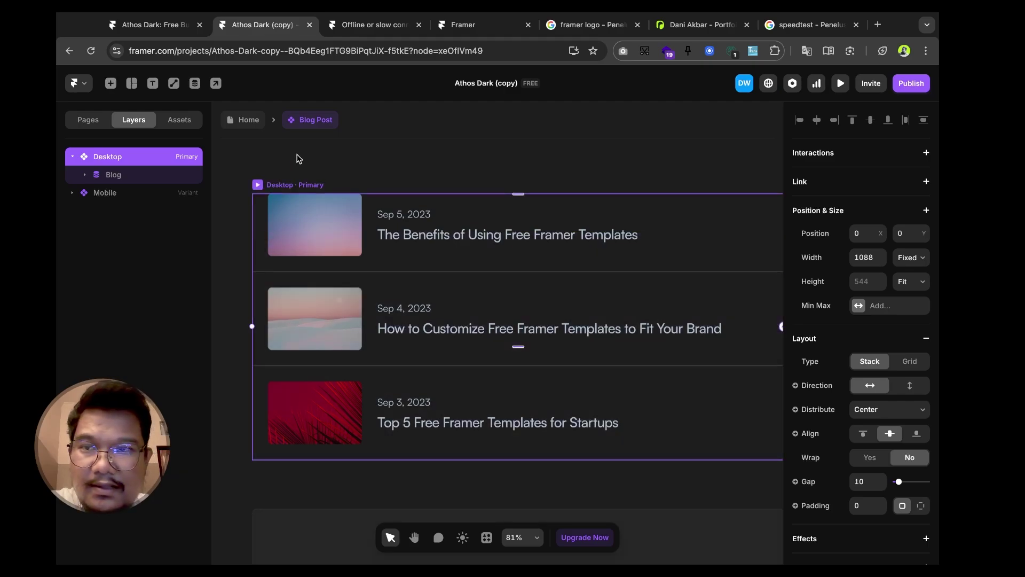
double_click(419, 230)
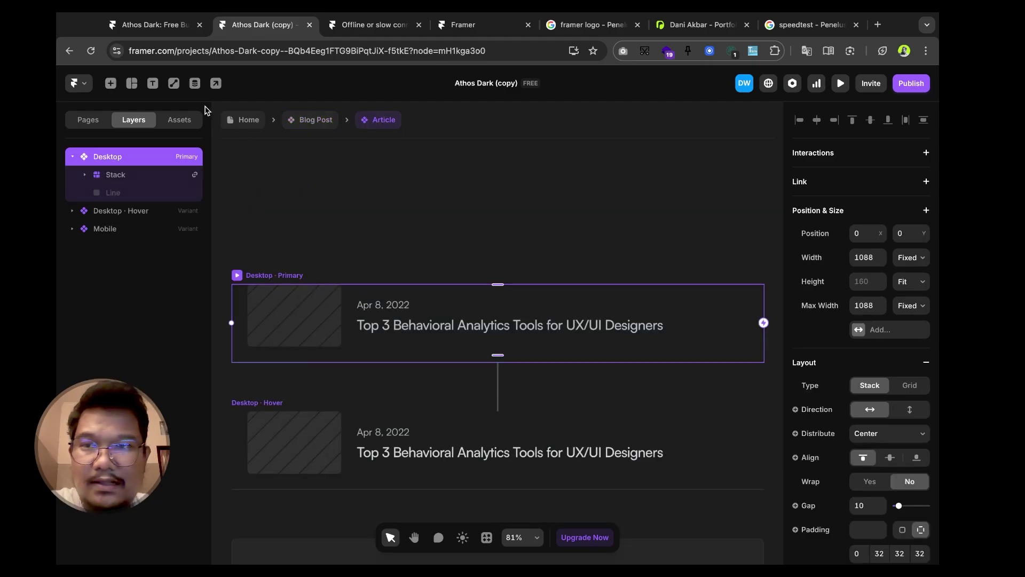
- Open the CMS Blog collection, review the fields and content of "The Benefits of Using Free Framer Templates", and close the article
click(194, 82)
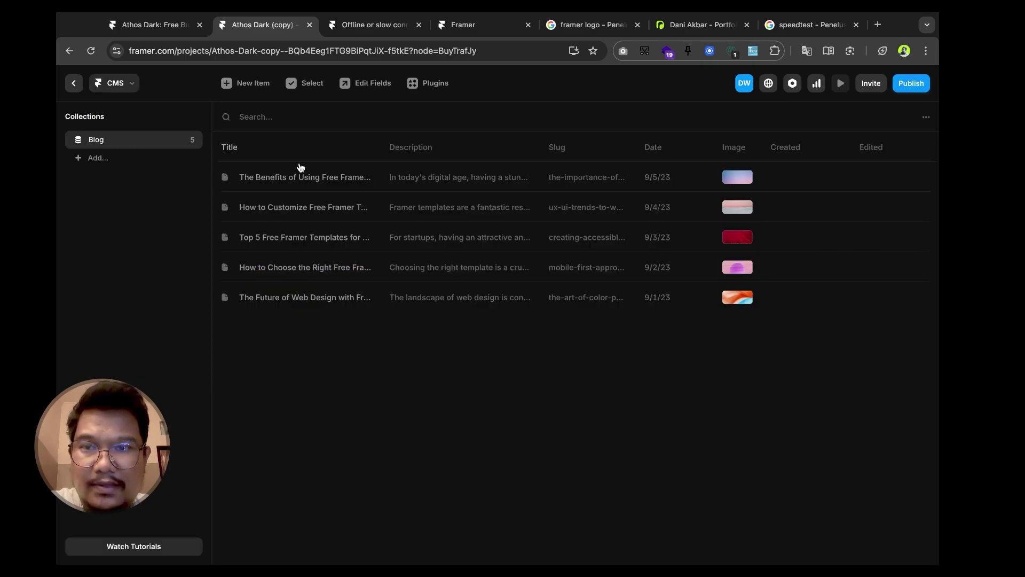
click(307, 179)
click(561, 149)
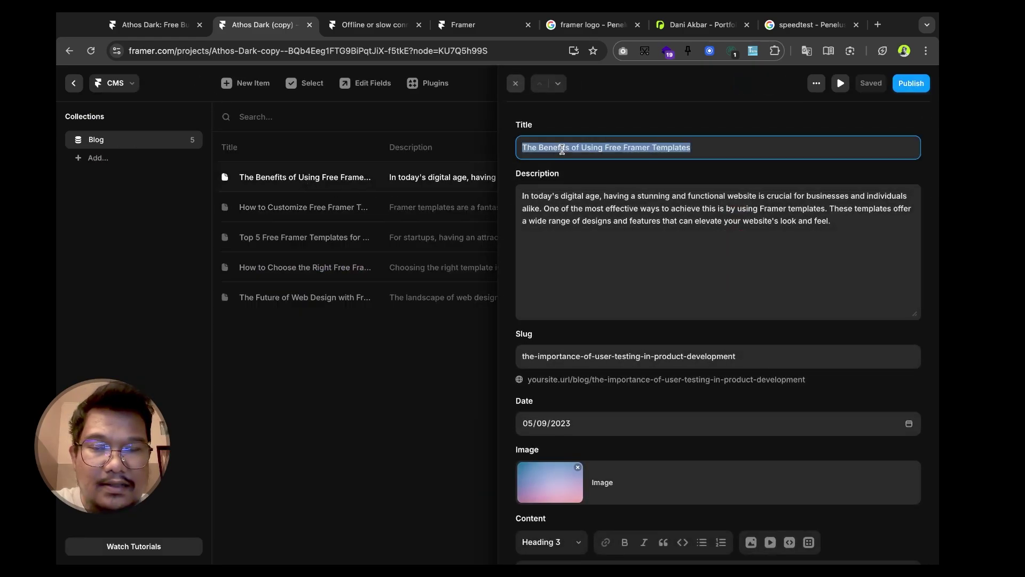
click(615, 221)
scroll(614, 222, down, 4)
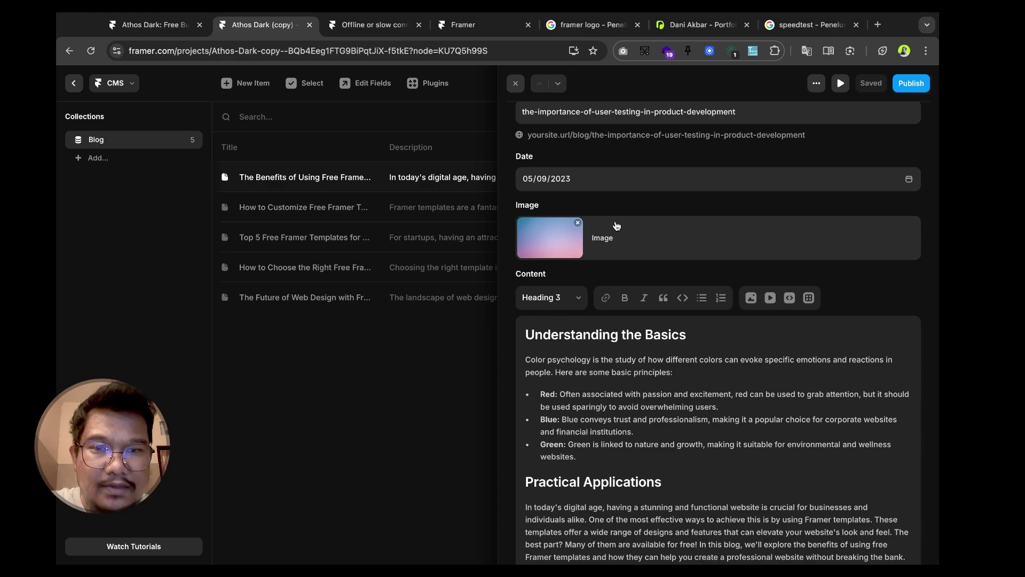
scroll(617, 225, down, 5)
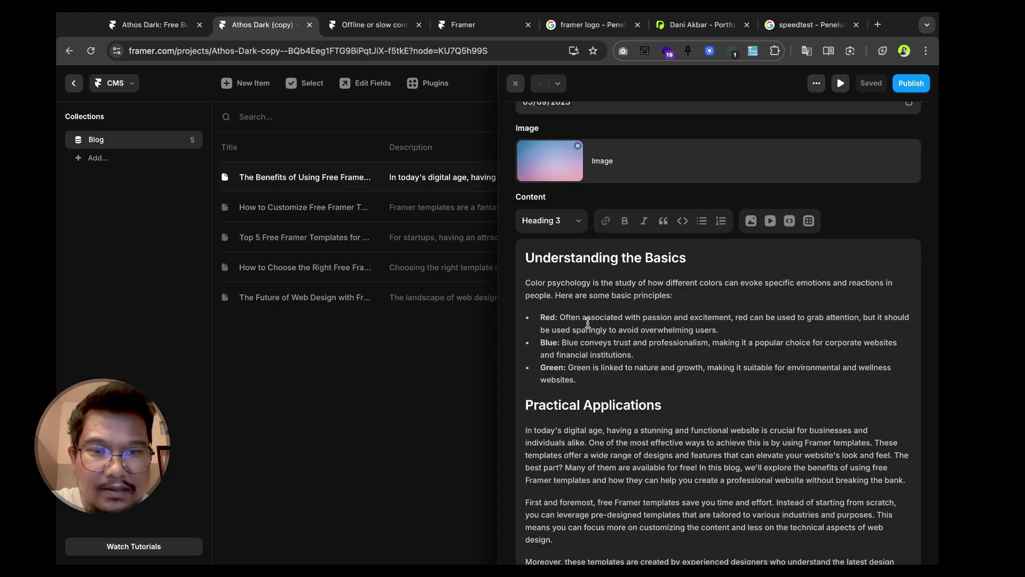
scroll(588, 322, down, 1)
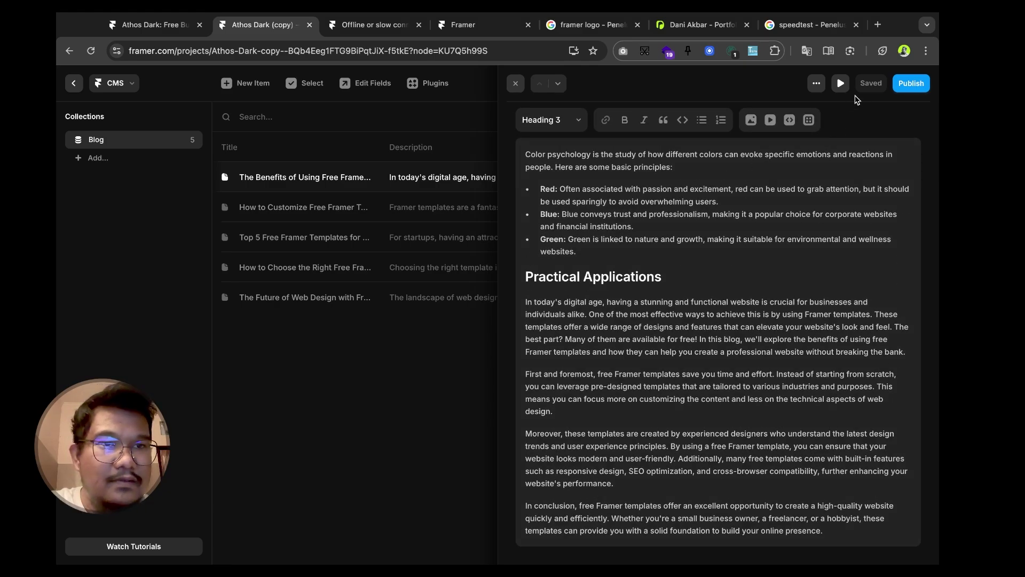
click(516, 84)
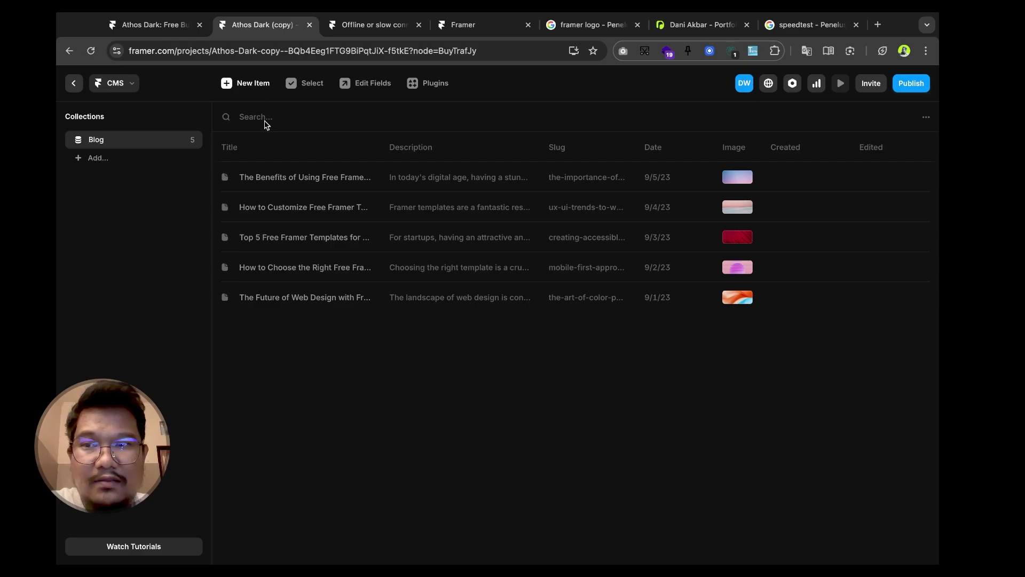
- Create a Blog item titled "alkmslamsld" with description "lamsldmalsmldamdsd", slug "alkmsldmalsmd" and date 19/01/0019
click(251, 84)
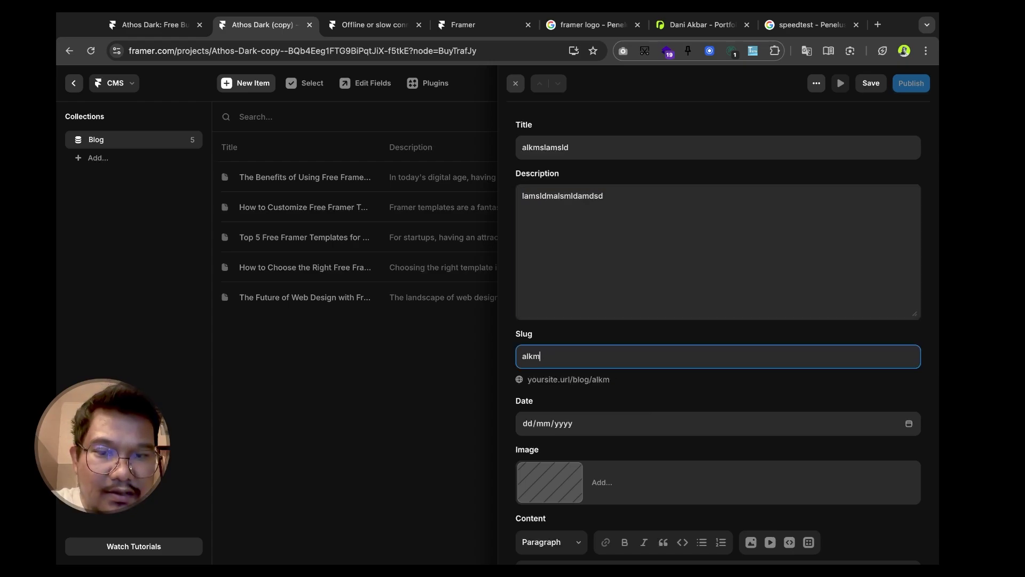
click(527, 423)
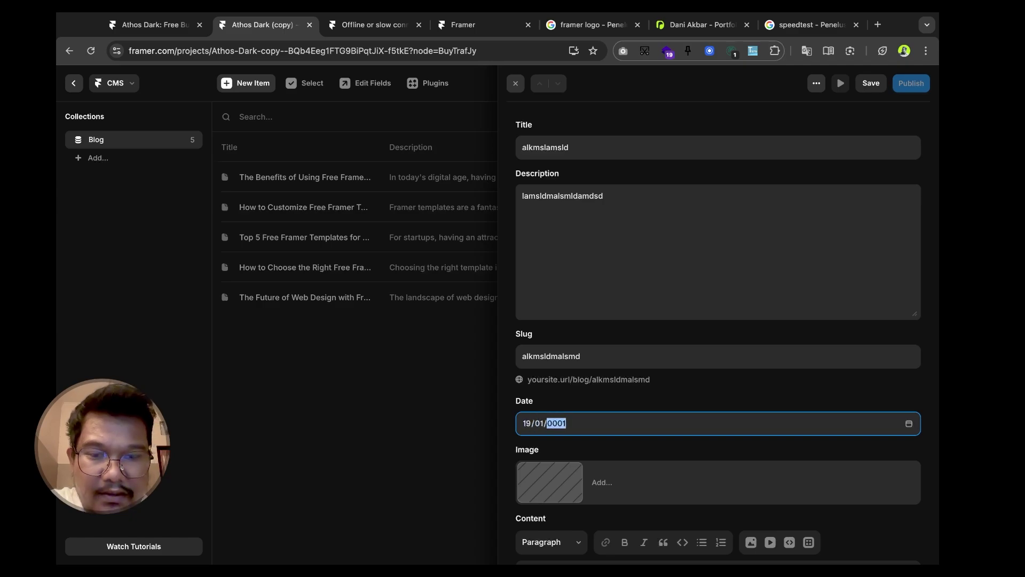
- Upload image 2.png from Downloads as the new Blog item's image, then save and close the item
scroll(583, 160, down, 4)
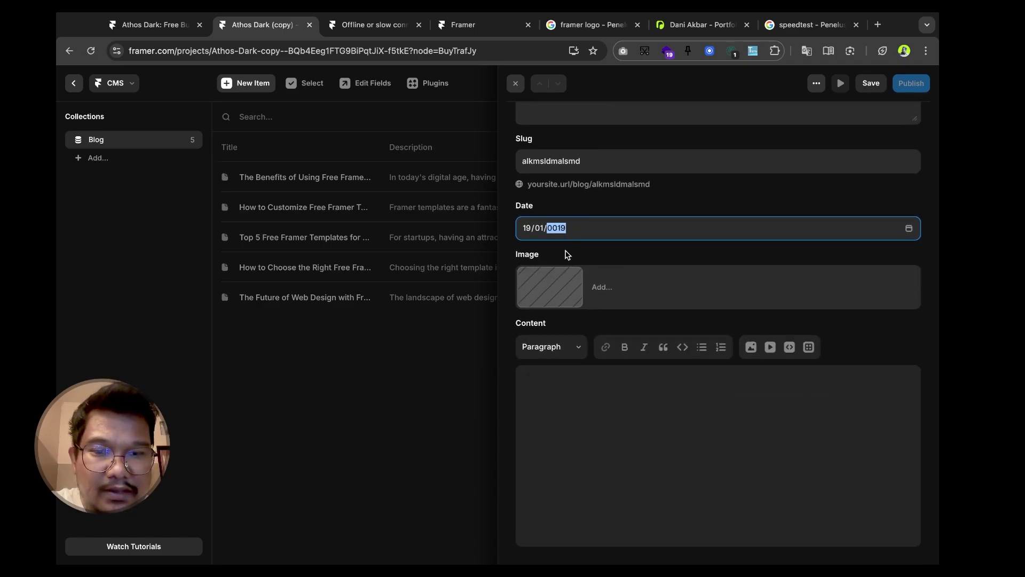
click(557, 286)
click(451, 245)
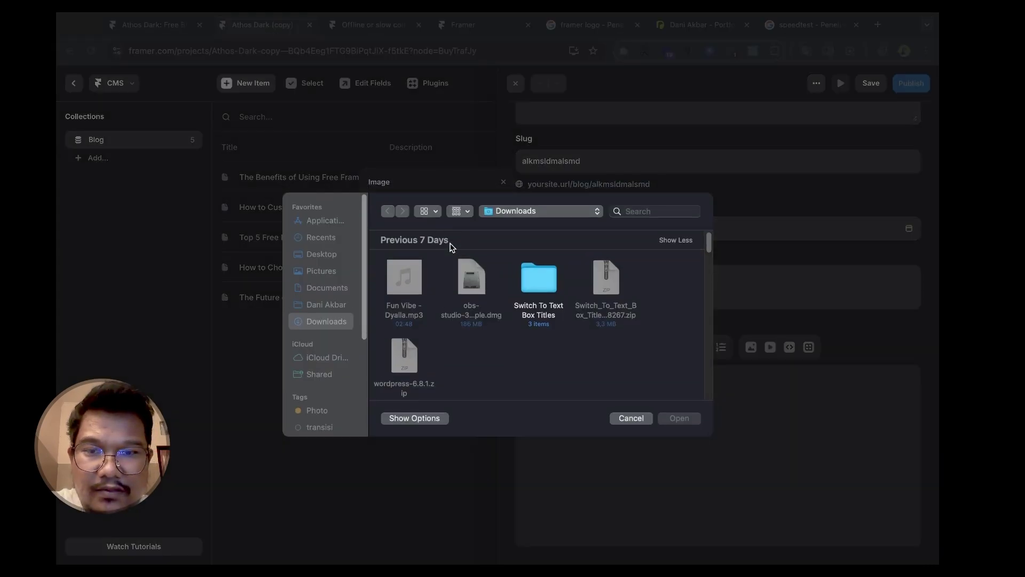
scroll(553, 323, down, 3)
scroll(553, 323, down, 2)
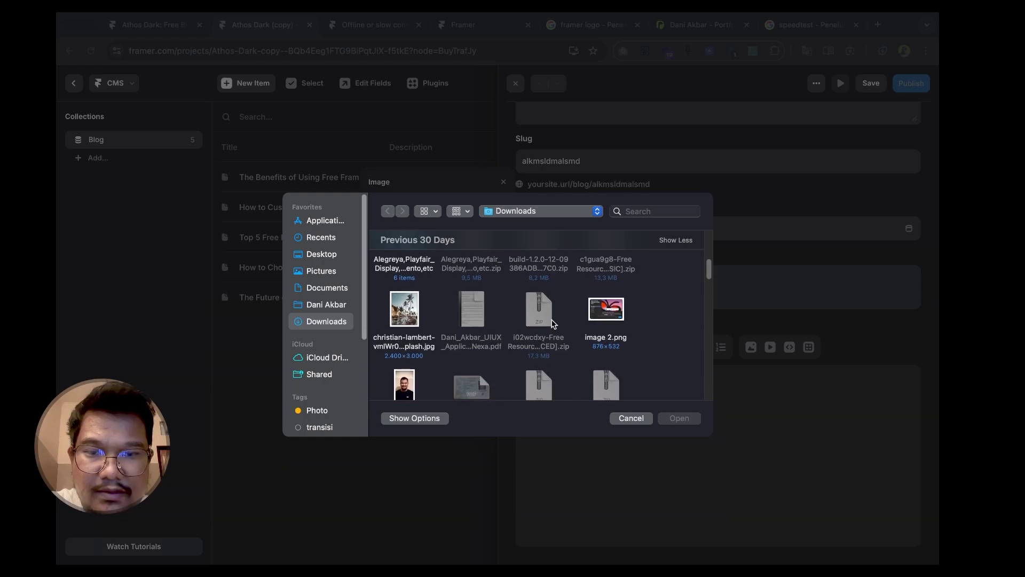
double_click(615, 305)
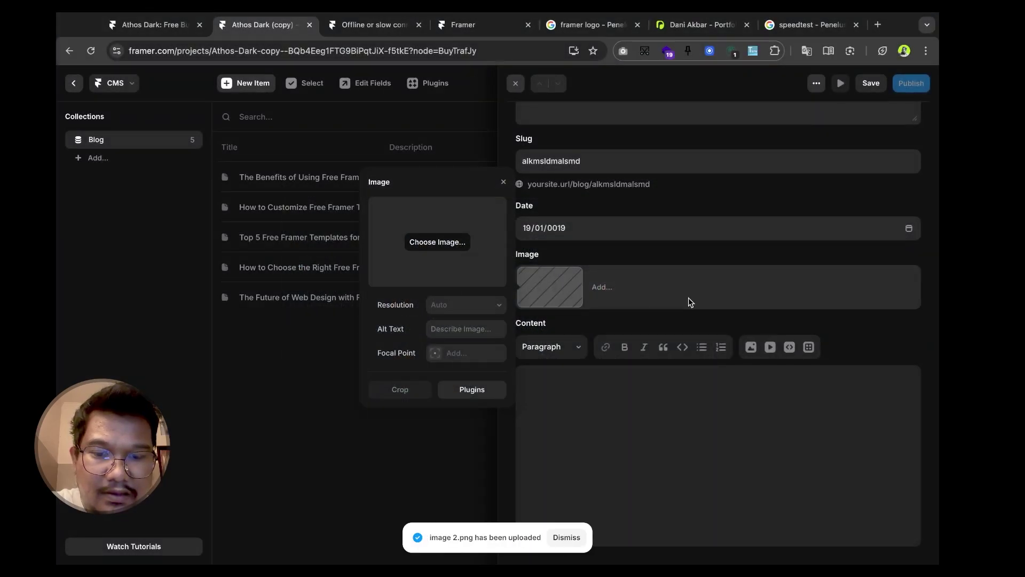
click(469, 433)
scroll(600, 382, up, 4)
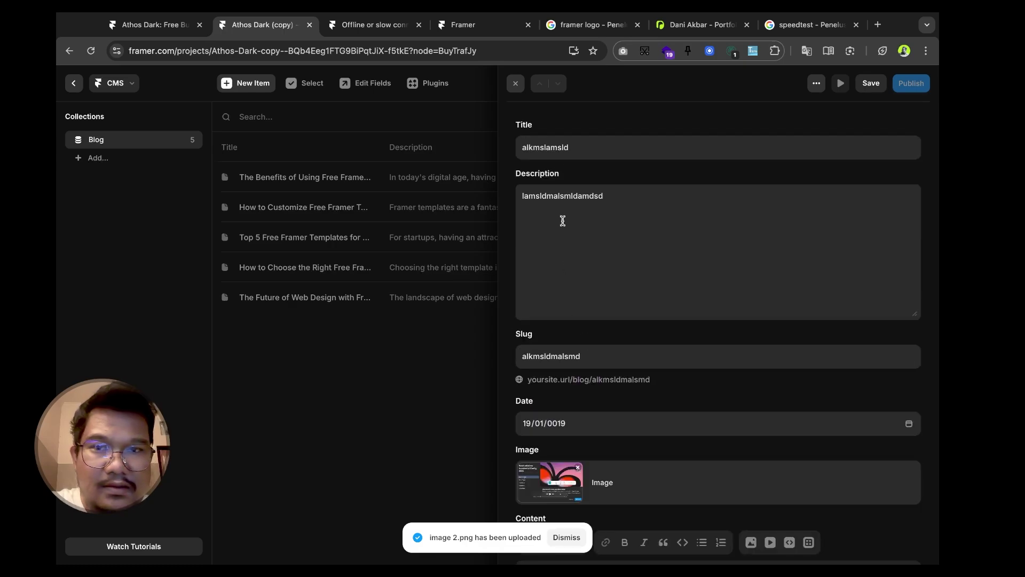
click(515, 83)
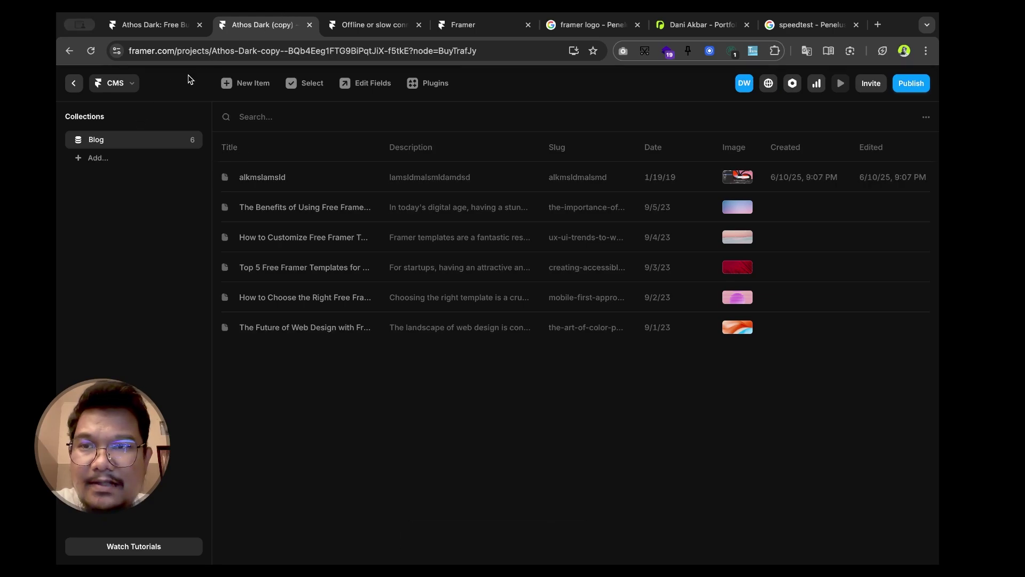
- Return from the CMS to the Home page and check the new article in the Blog section
click(75, 83)
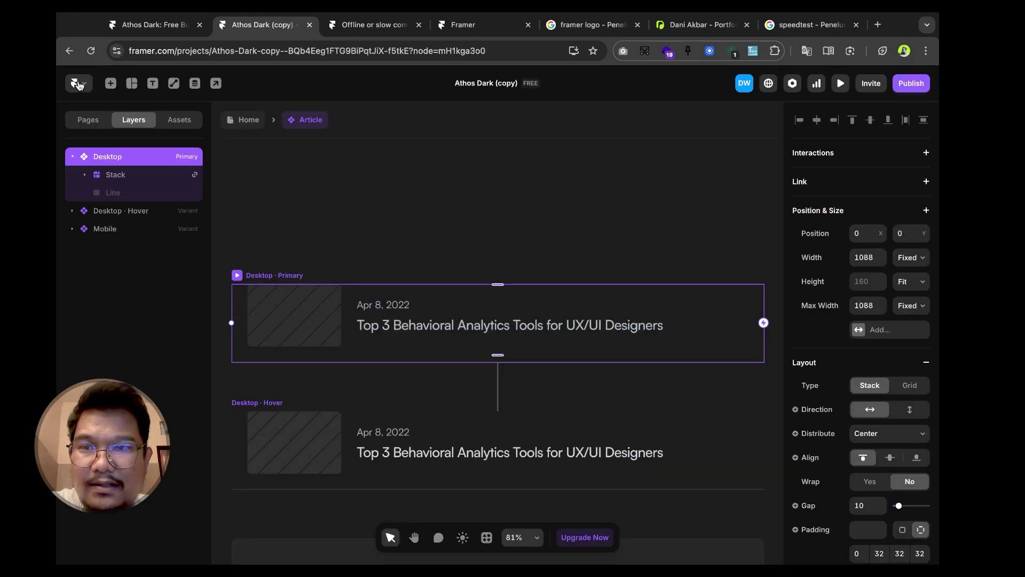
click(248, 120)
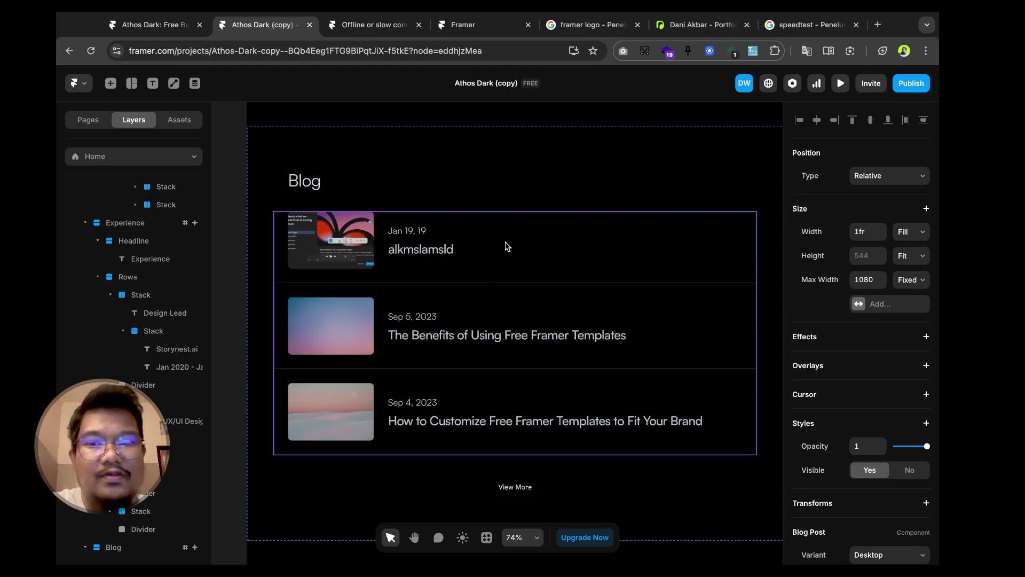
scroll(521, 284, down, 5)
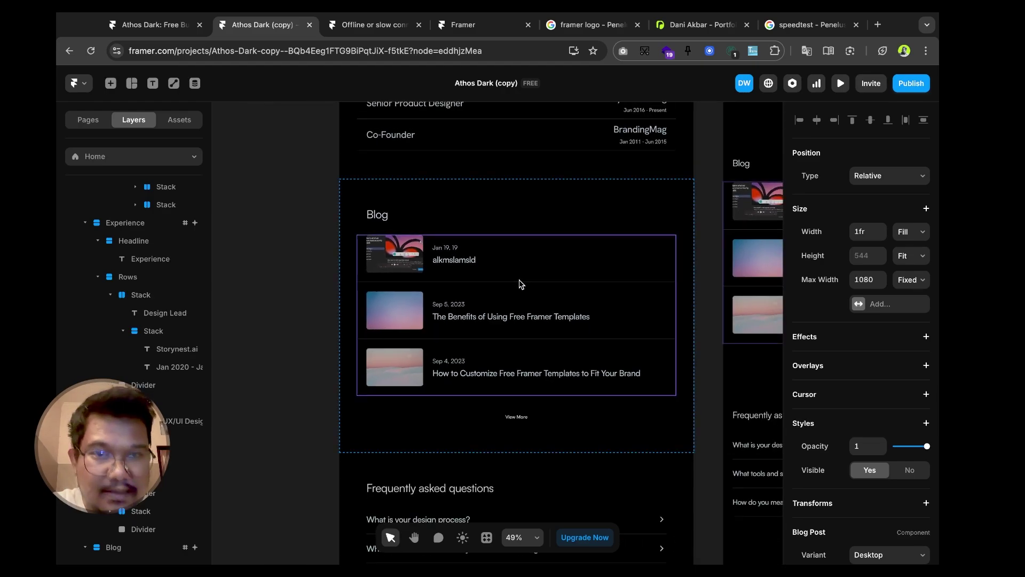
- Examine the FAQ accordion and the footer call-to-action beneath the Blog section on the Home page
scroll(521, 283, down, 3)
scroll(521, 284, down, 2)
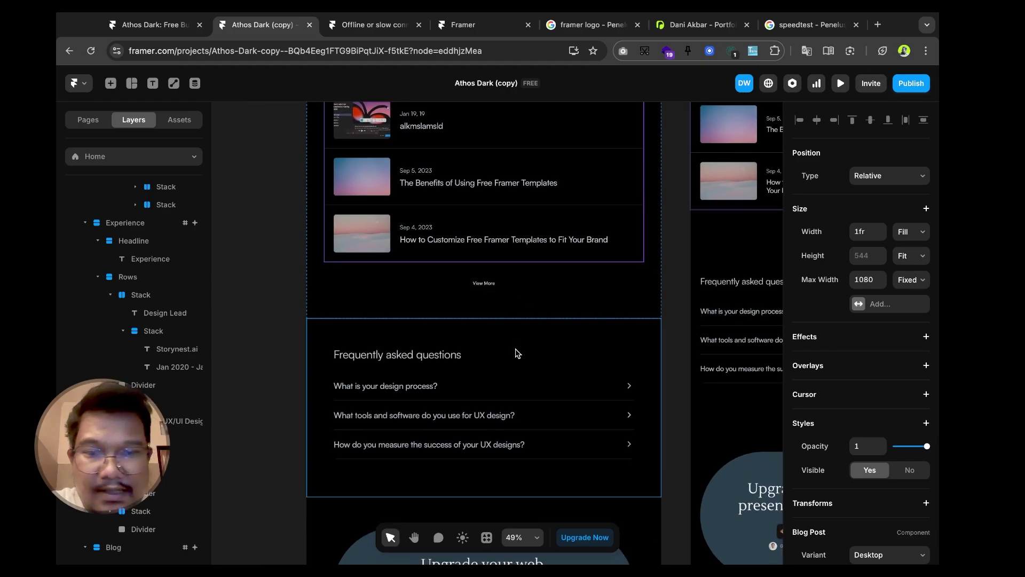
click(517, 354)
scroll(517, 353, down, 3)
click(517, 354)
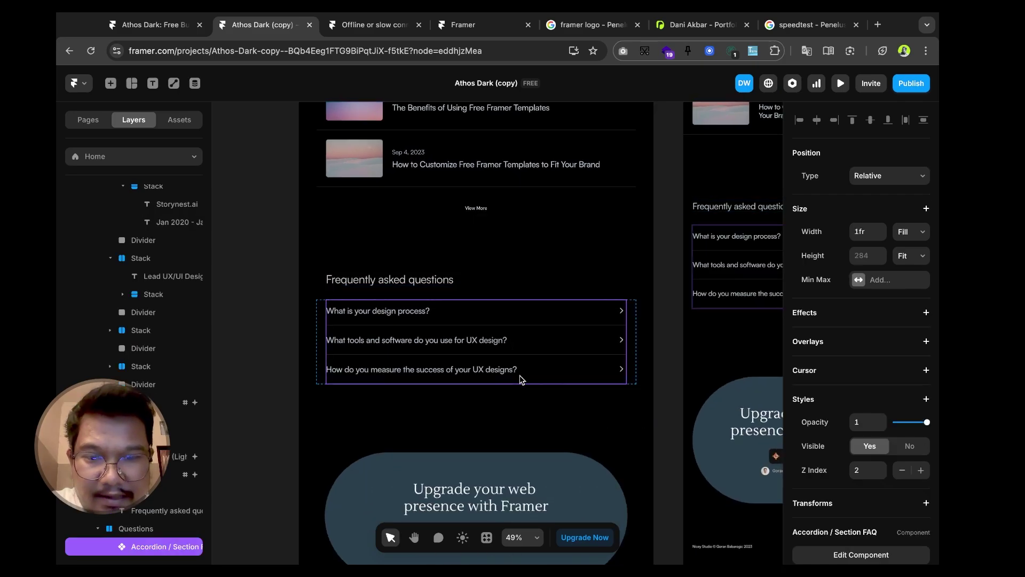
scroll(522, 385, down, 4)
click(542, 404)
scroll(543, 385, down, 6)
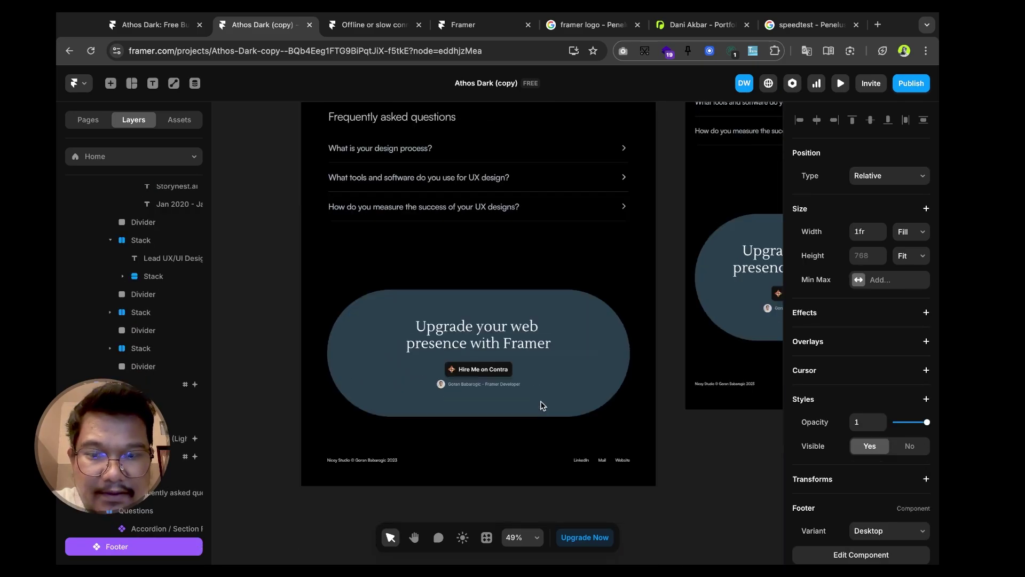
- Open the Footer component and the animated call-to-action component nested inside it for editing
double_click(577, 259)
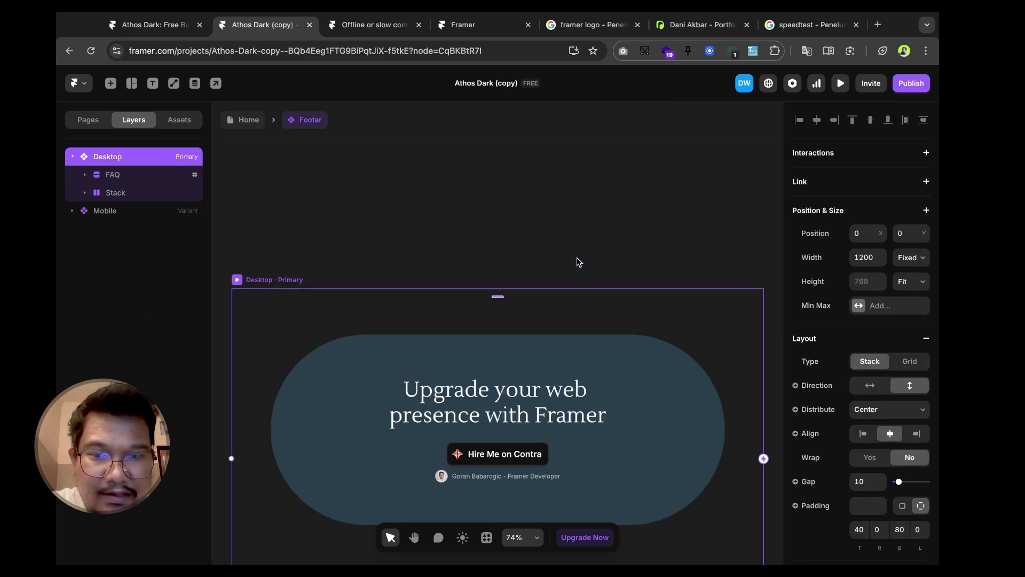
click(630, 372)
scroll(846, 395, down, 2)
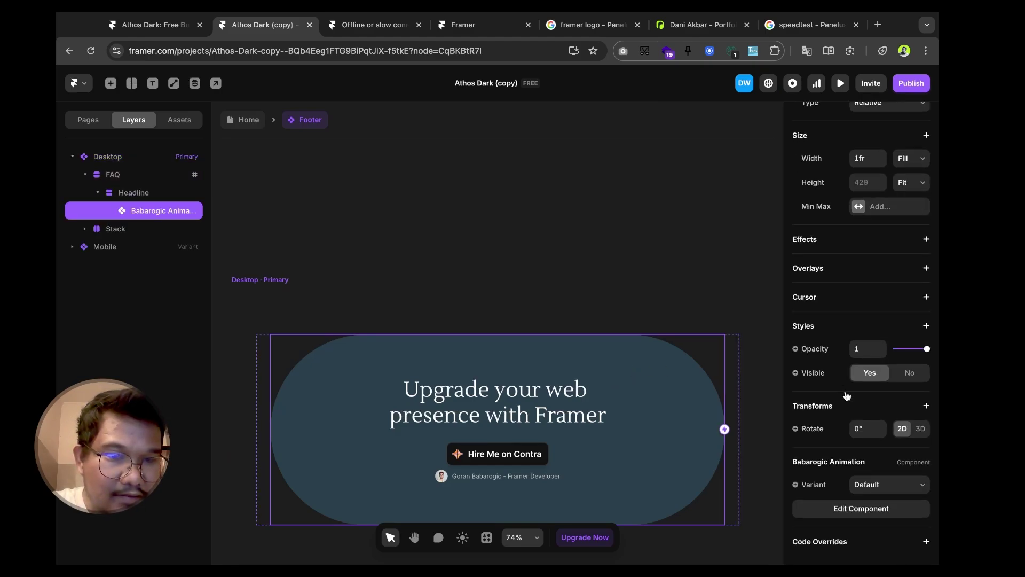
double_click(661, 392)
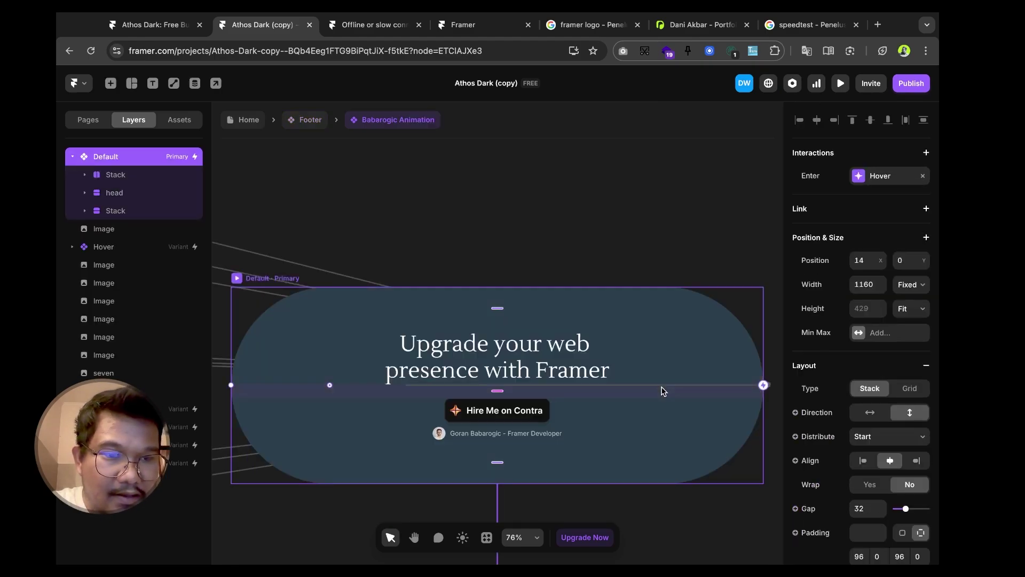
- Change the fill of the call-to-action's Default variant to the near-black color 000300
scroll(859, 438, down, 10)
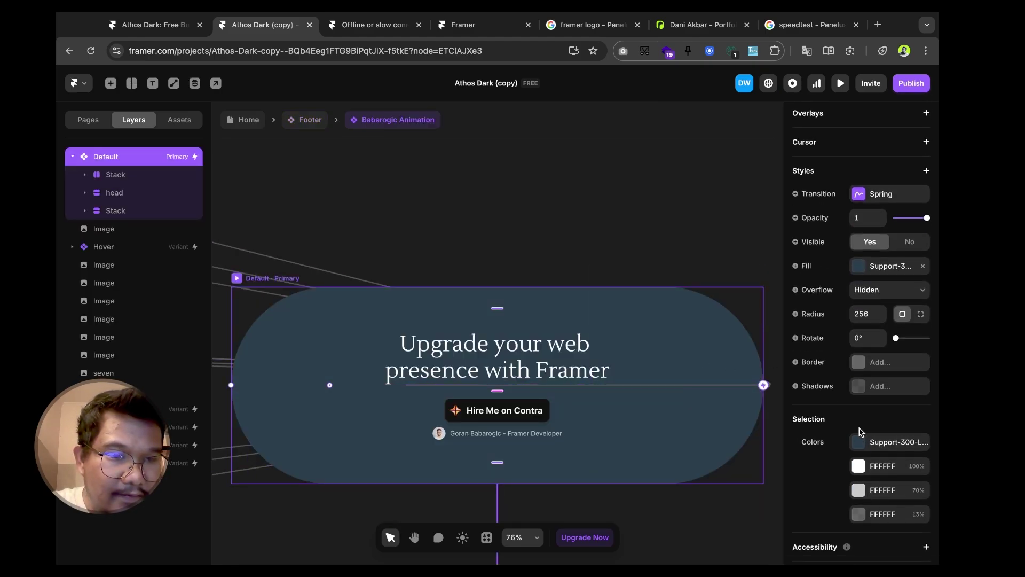
click(861, 269)
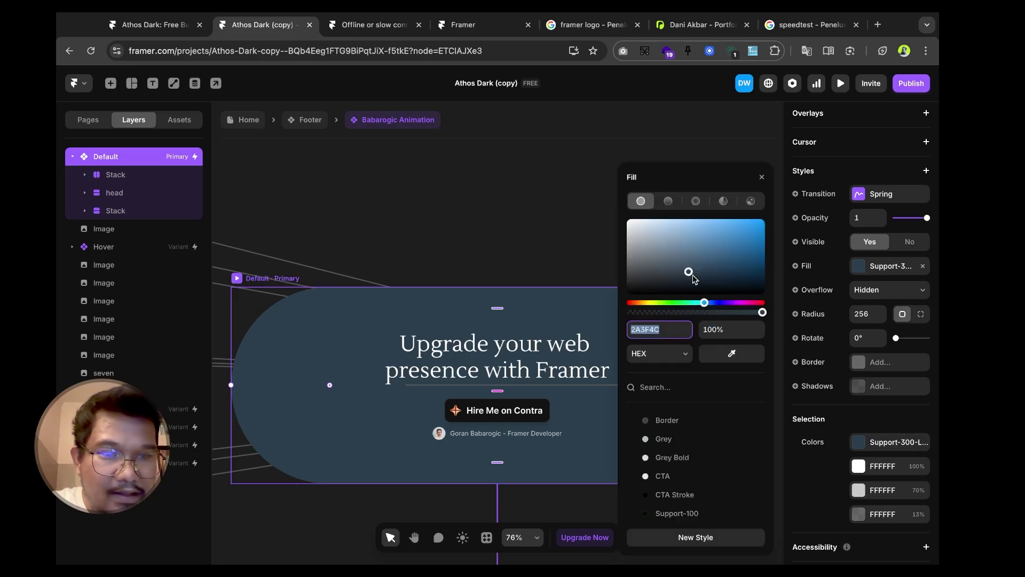
click(671, 302)
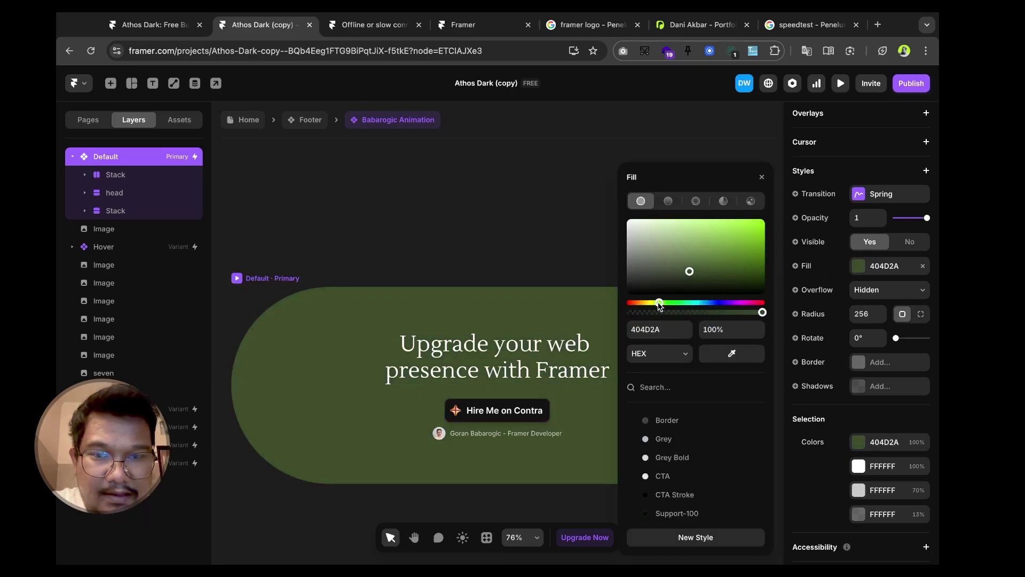
drag(660, 305, 646, 305)
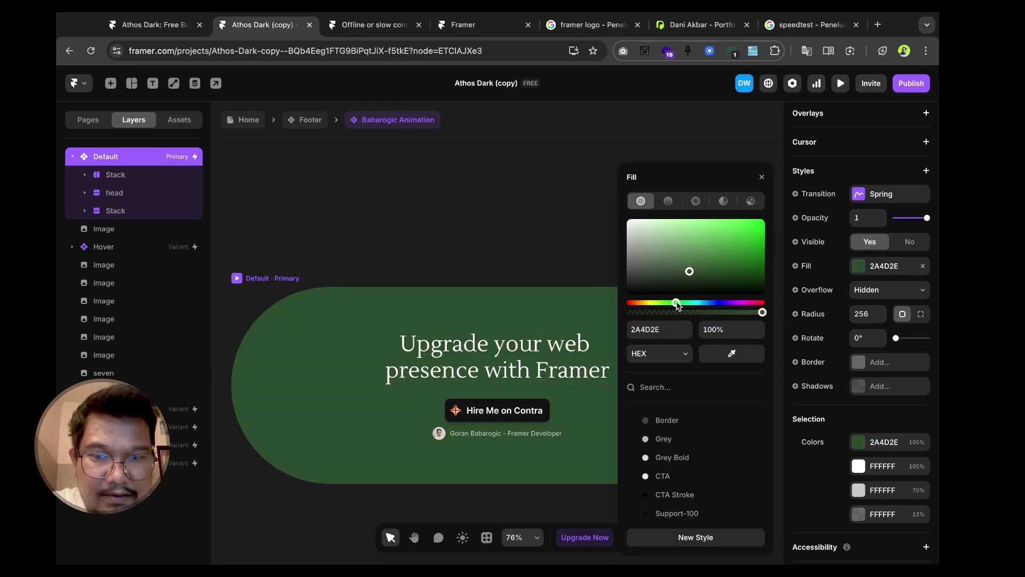
drag(734, 240, 771, 297)
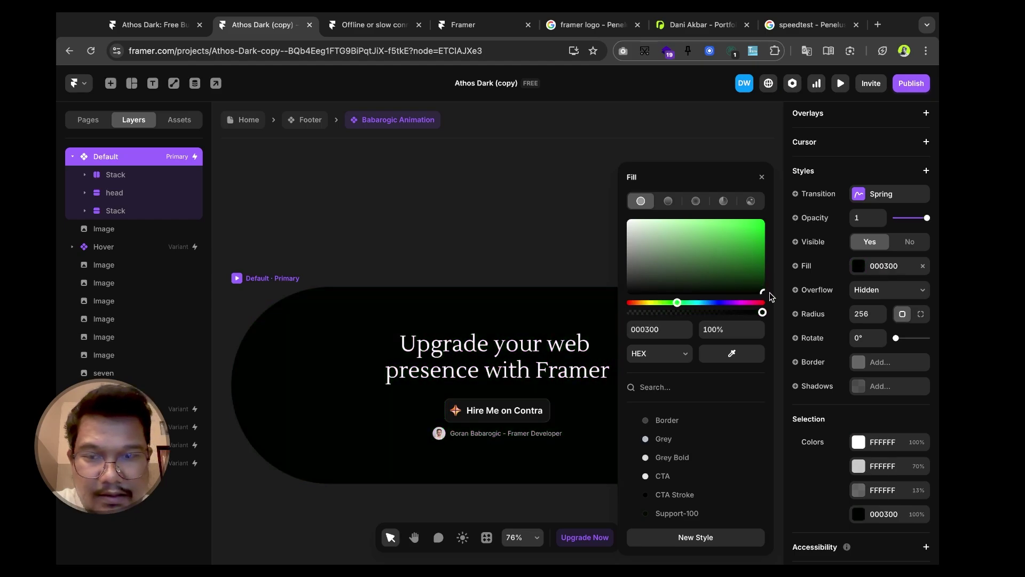
click(504, 213)
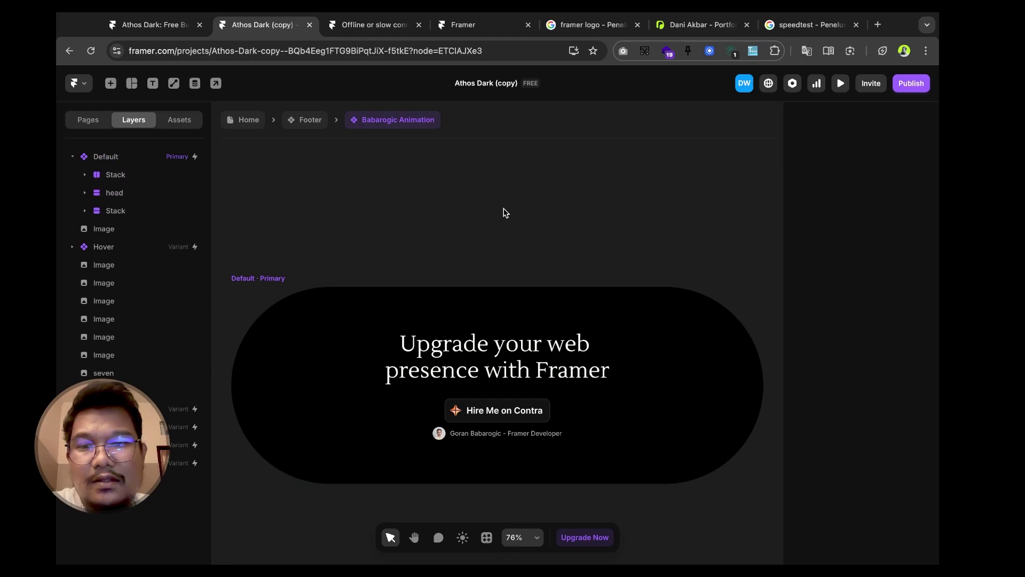
- Return to the Home page and review the recolored footer and the other sections up to the hero
click(242, 123)
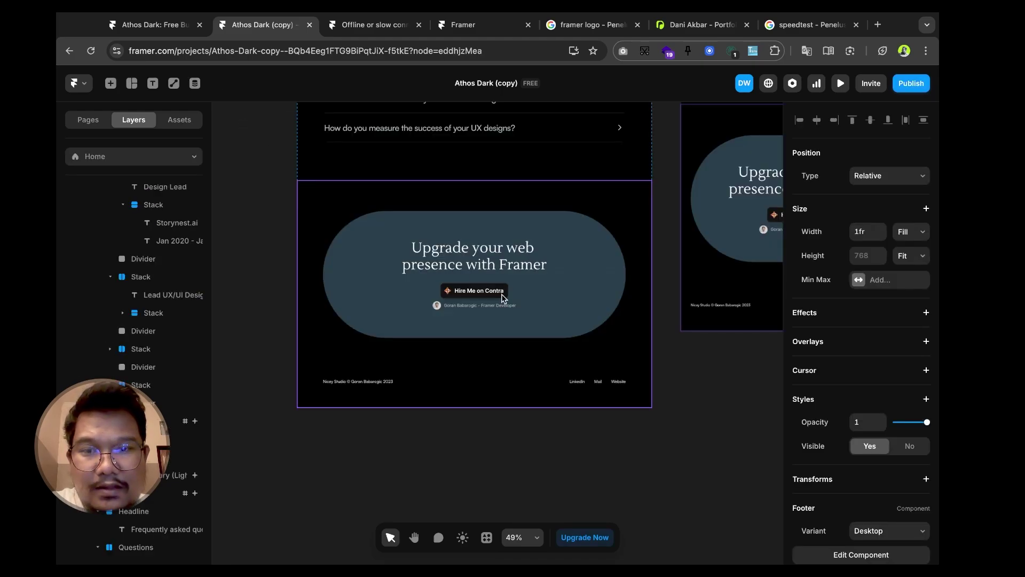
scroll(528, 432, up, 3)
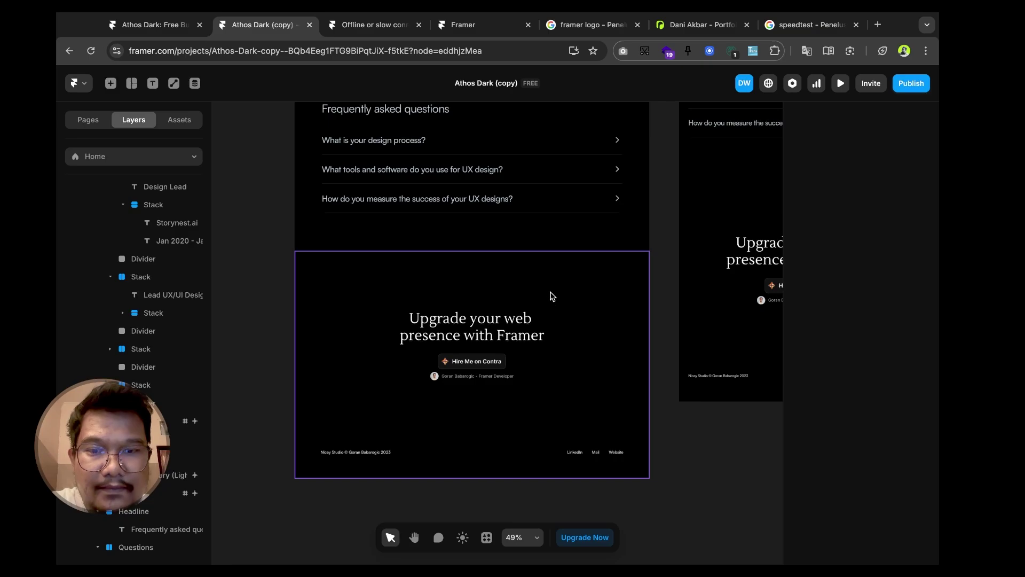
scroll(551, 296, down, 5)
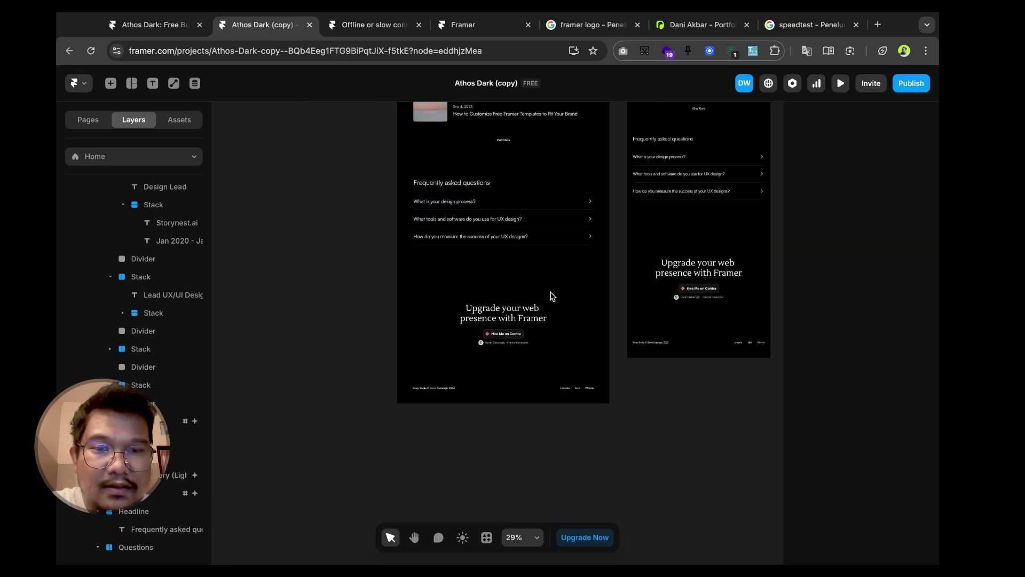
scroll(552, 296, up, 5)
scroll(552, 296, up, 10)
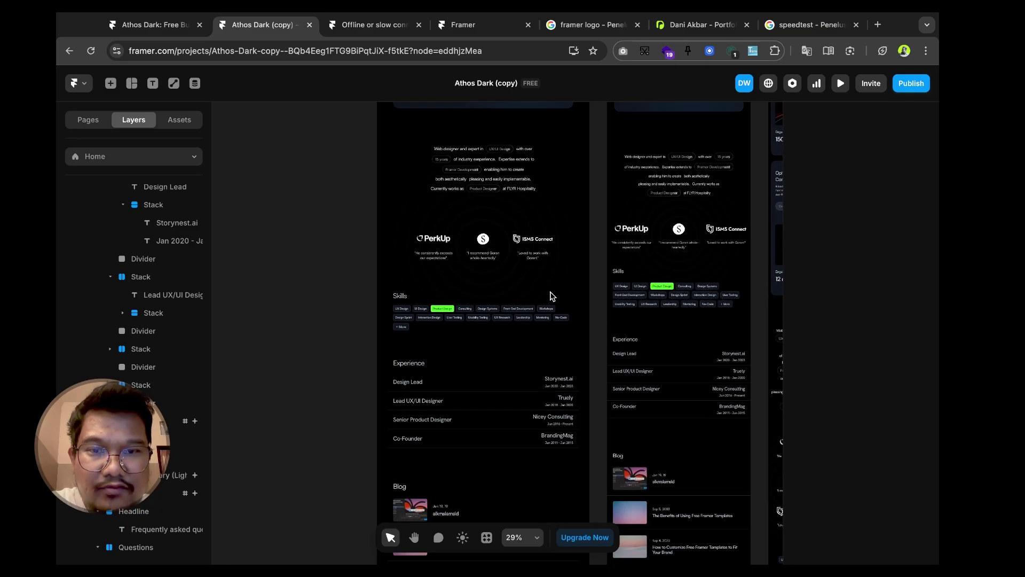
scroll(552, 296, up, 11)
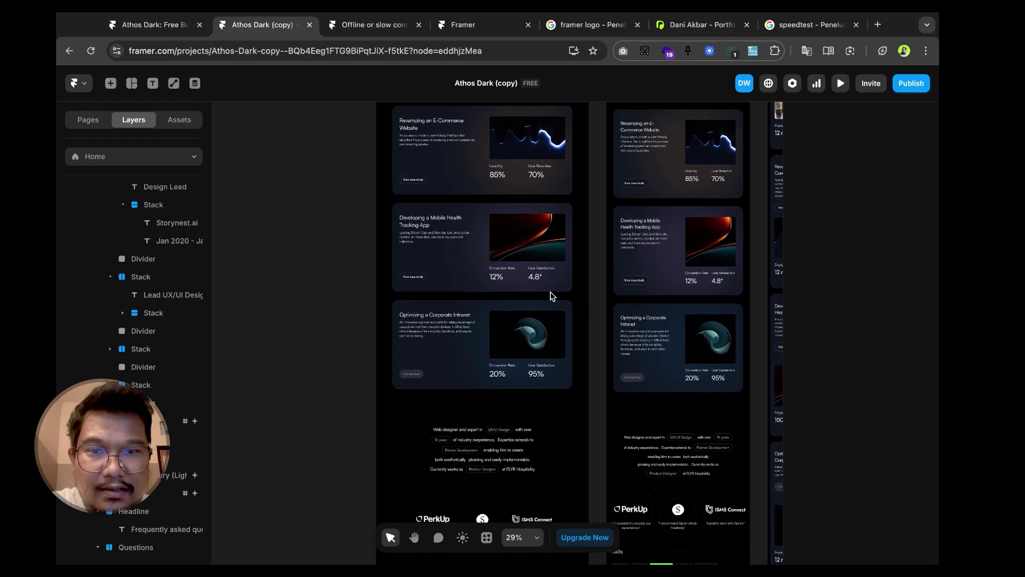
scroll(551, 296, up, 1)
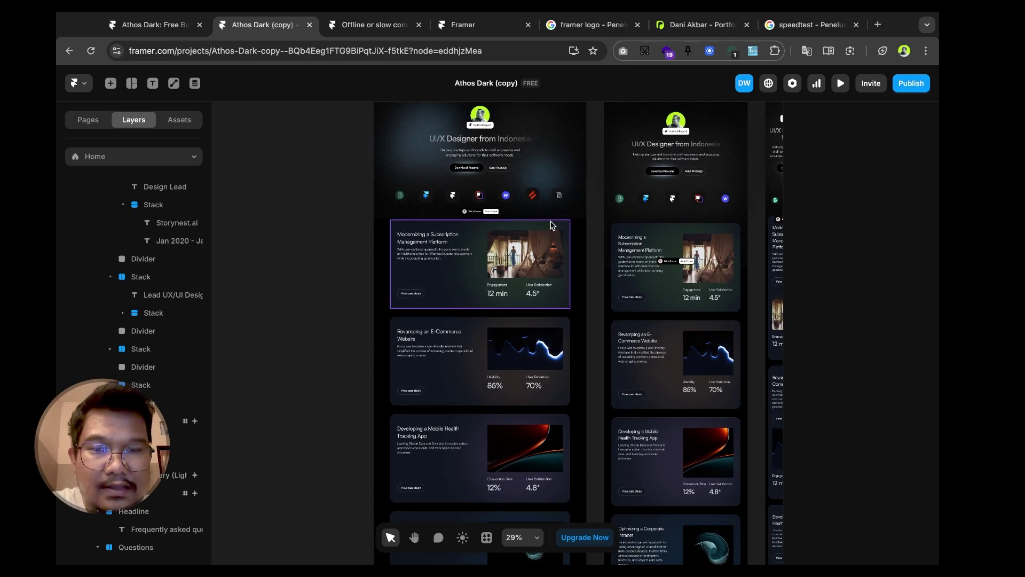
scroll(552, 225, up, 3)
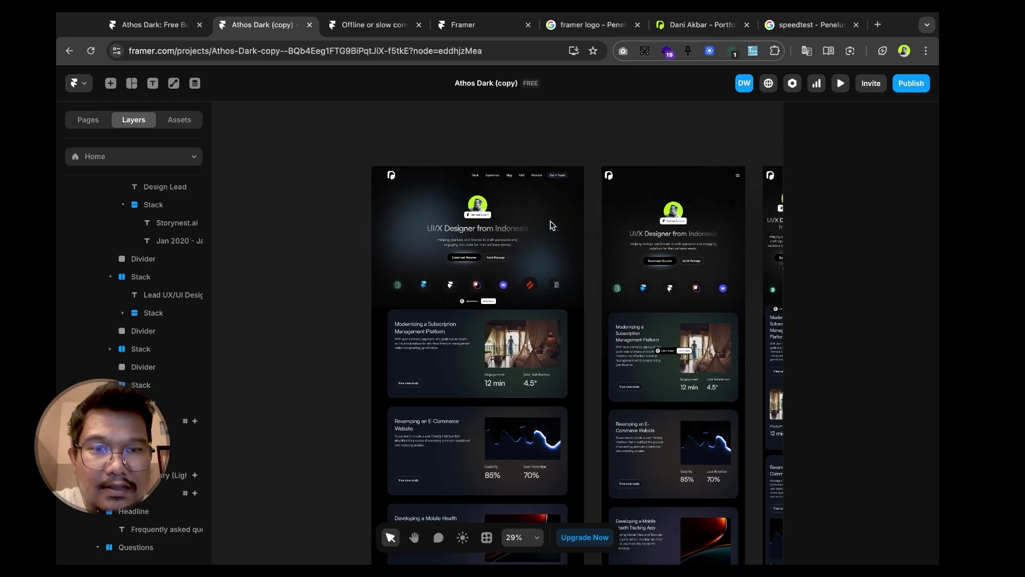
- Publish the Athos Dark (copy) project to its free Framer domain
click(911, 86)
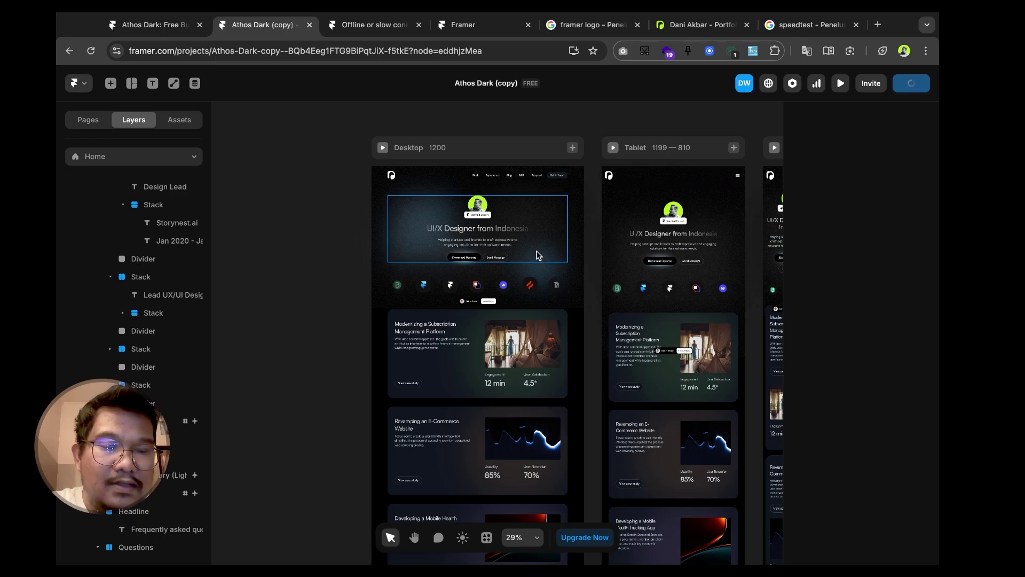
scroll(536, 255, down, 1)
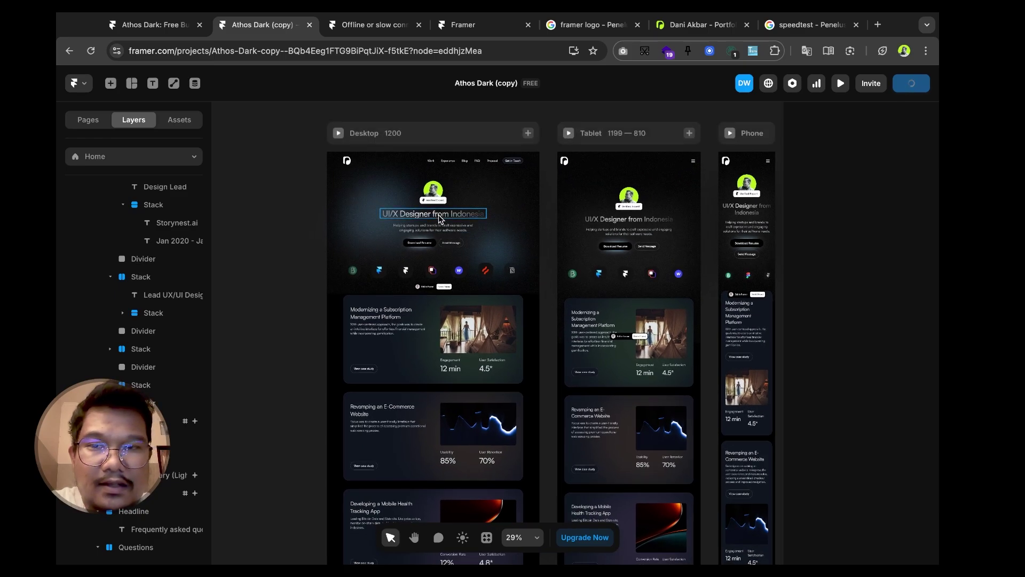
scroll(439, 218, up, 3)
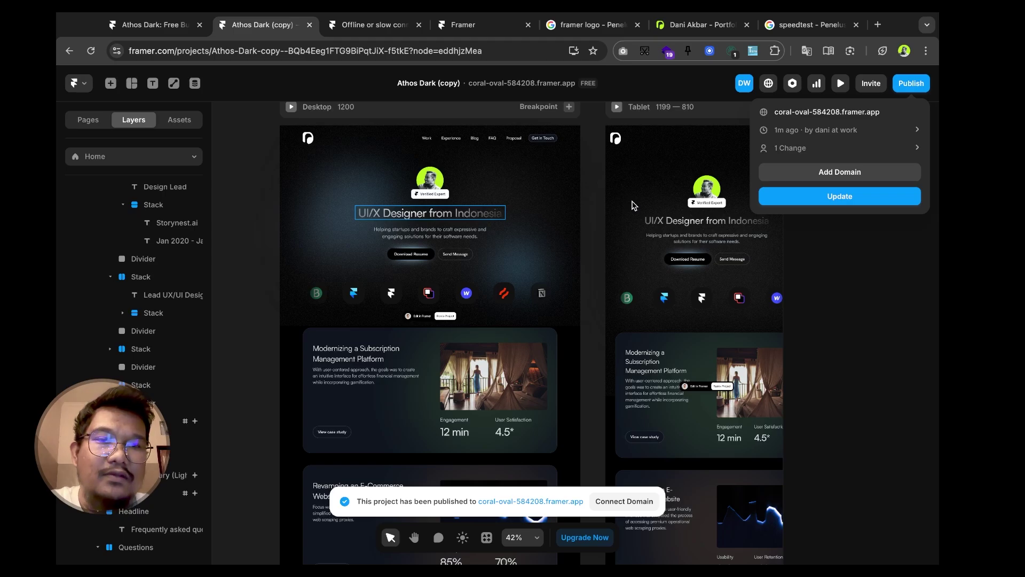
- Dismiss the publishing details and examine the tablet and phone layouts of the hero and case study cards
click(586, 220)
scroll(598, 213, right, 4)
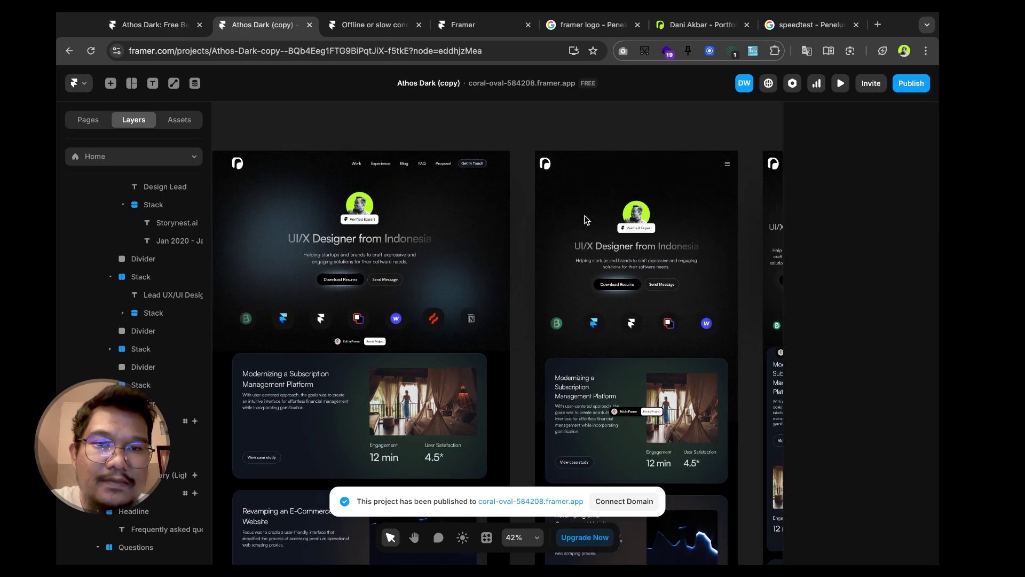
scroll(598, 213, up, 1)
scroll(630, 195, right, 5)
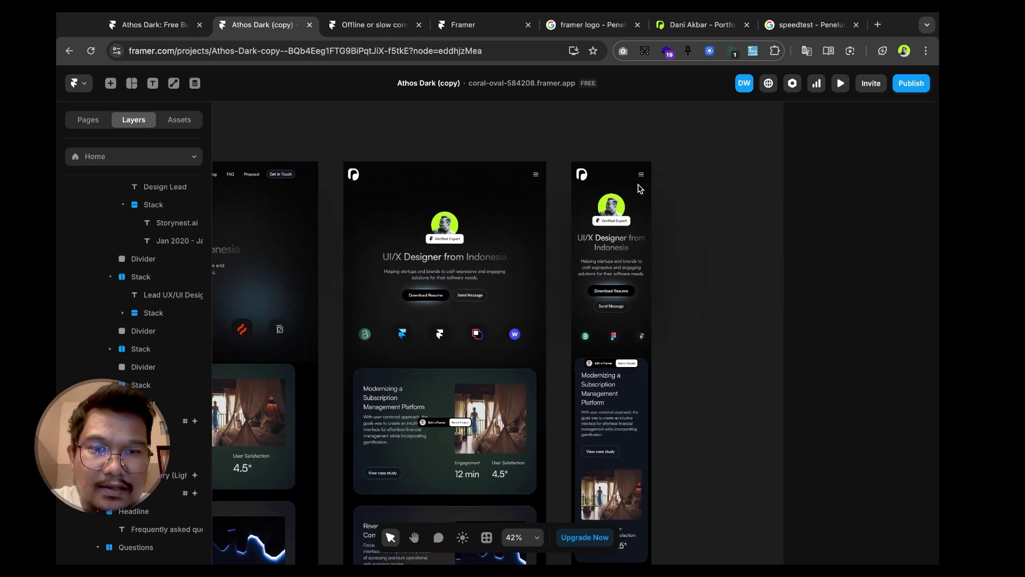
scroll(619, 275, down, 10)
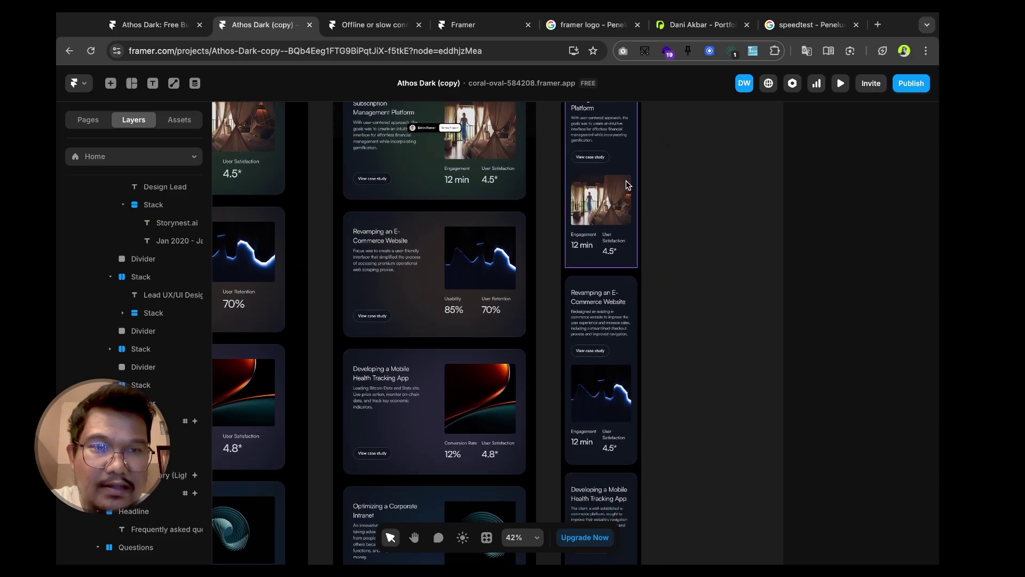
scroll(758, 139, up, 2)
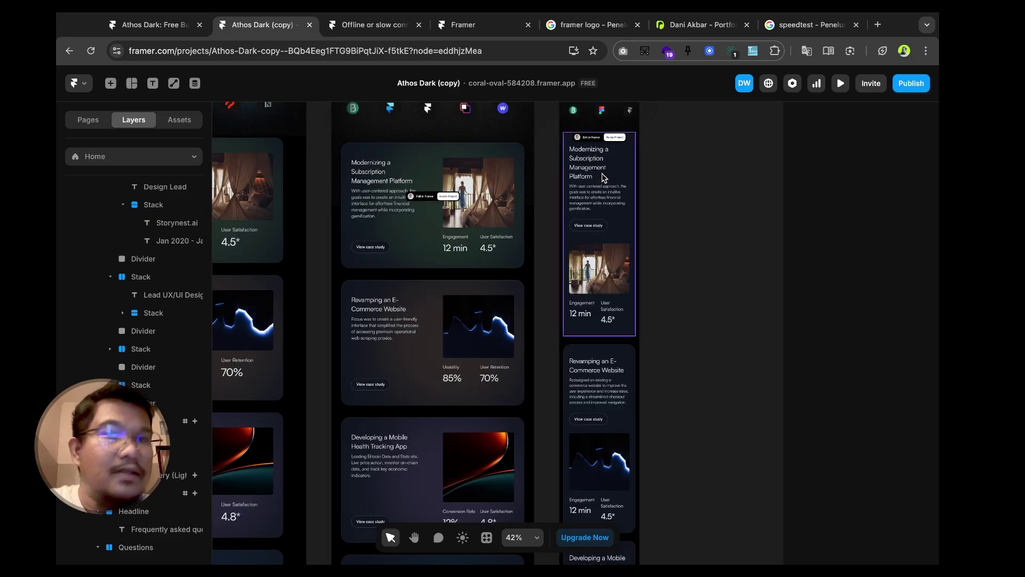
- Open the published site at coral-oval-584208.framer.app and dismiss the translation and Page Edit prompts
click(908, 86)
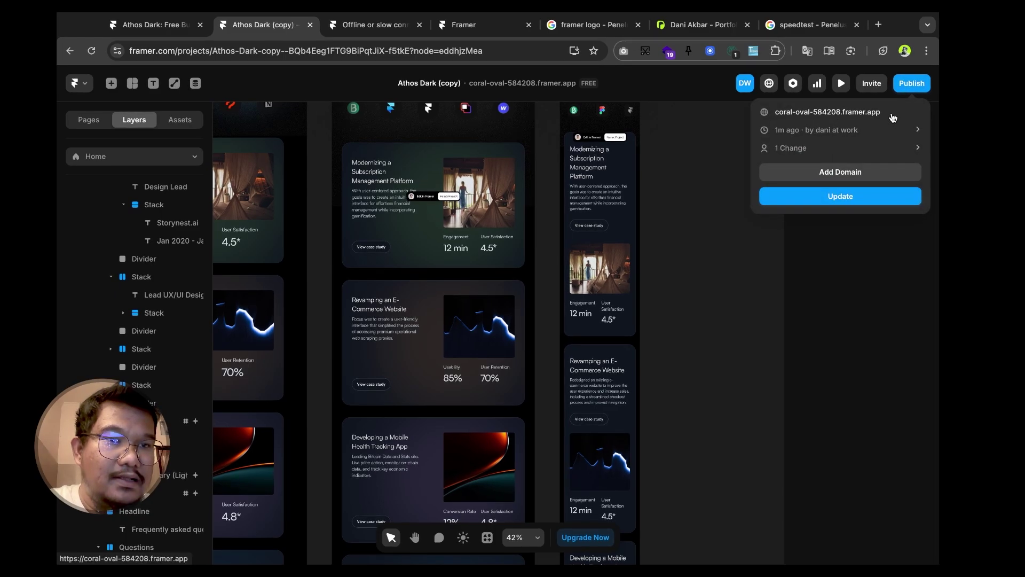
click(862, 116)
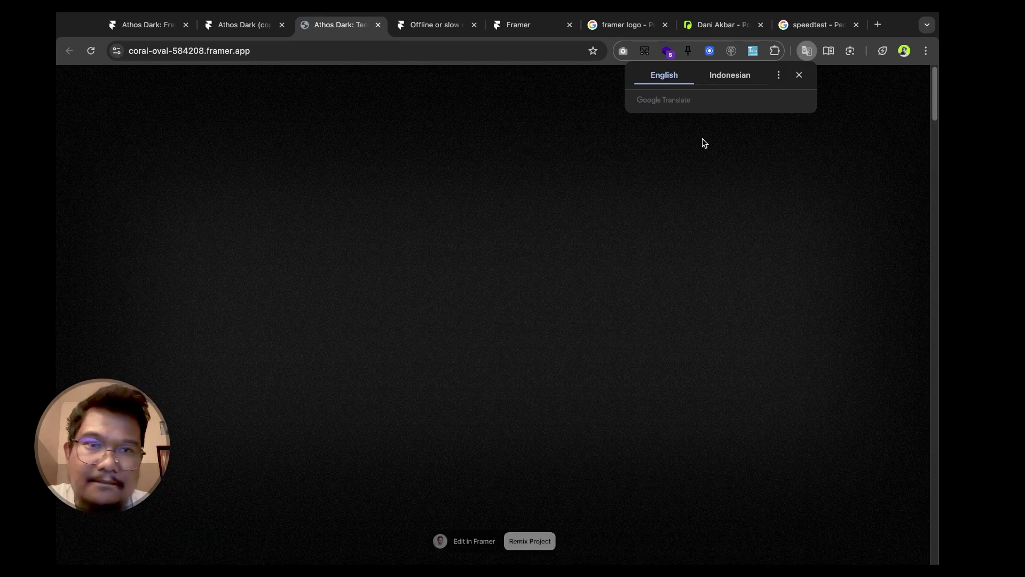
click(799, 75)
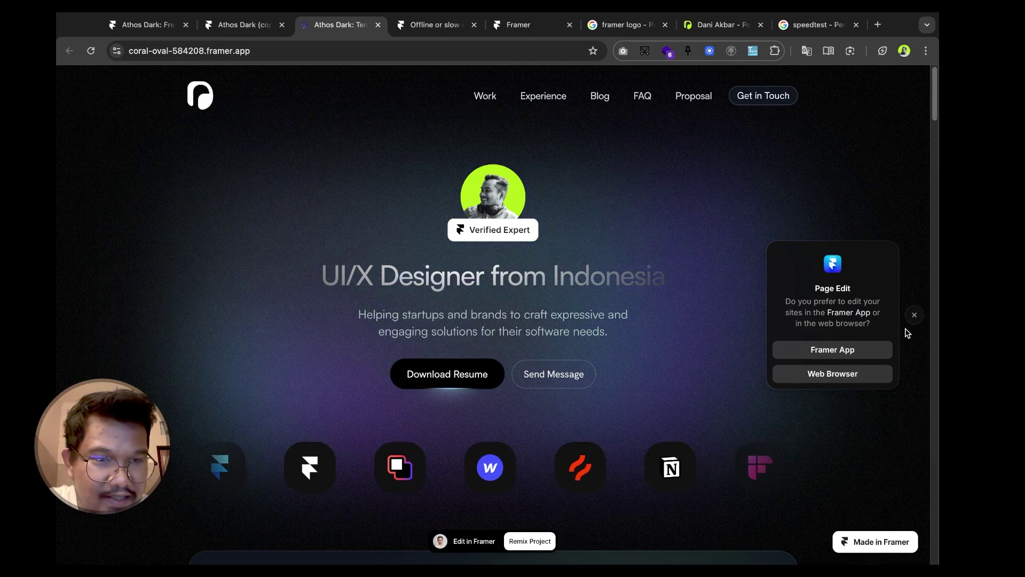
click(913, 315)
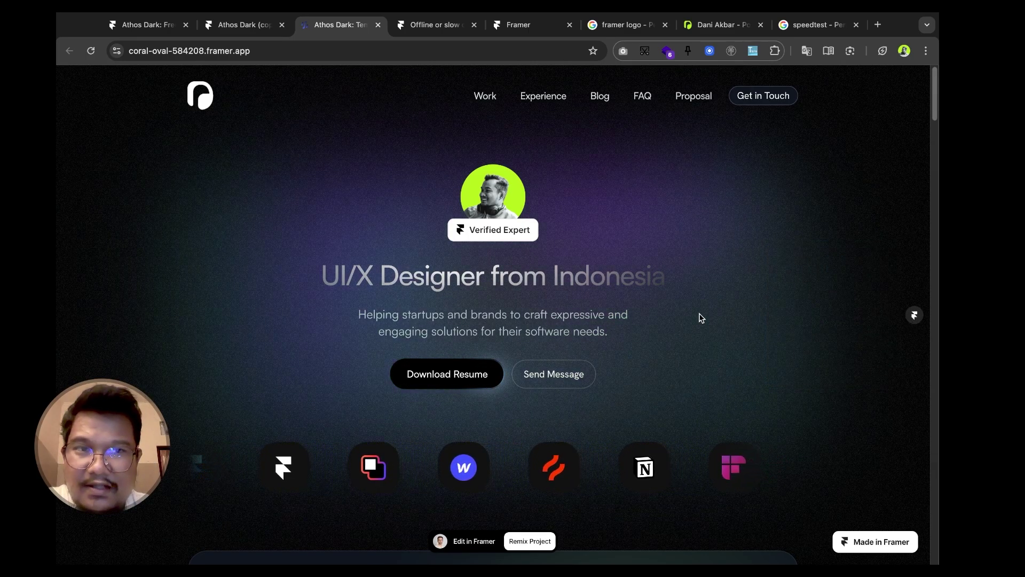
- Review the published home page from the hero through the case studies, testimonials, experience, blog and FAQ to the footer call-to-action
scroll(701, 318, down, 1)
scroll(701, 317, down, 5)
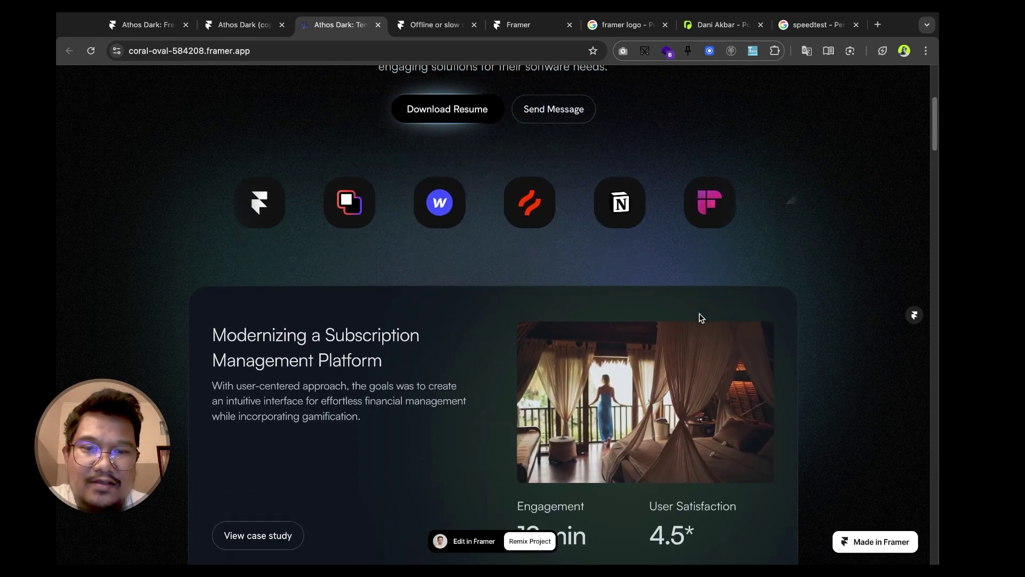
scroll(700, 317, down, 3)
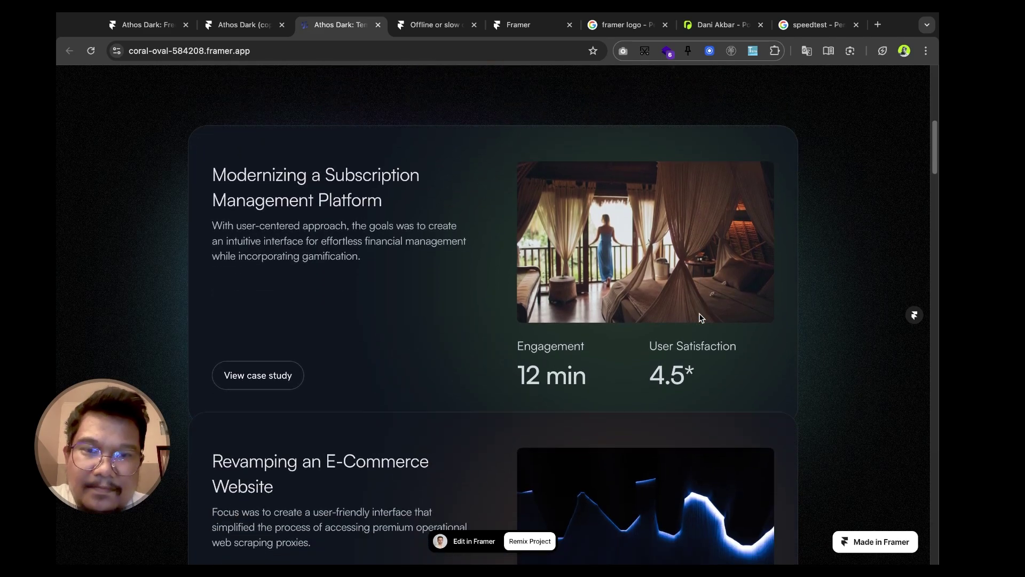
scroll(701, 317, down, 5)
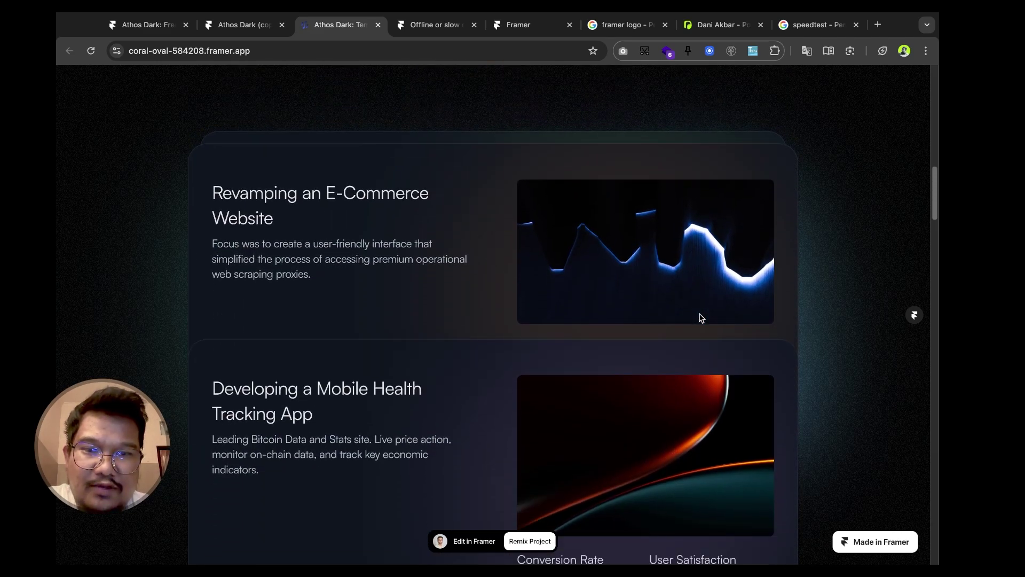
scroll(701, 317, down, 5)
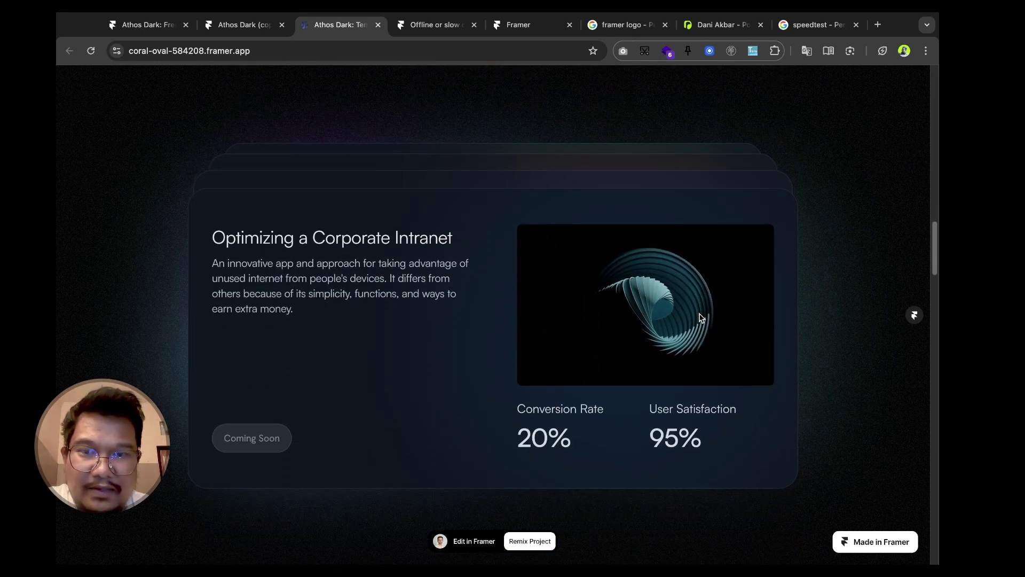
scroll(701, 317, down, 10)
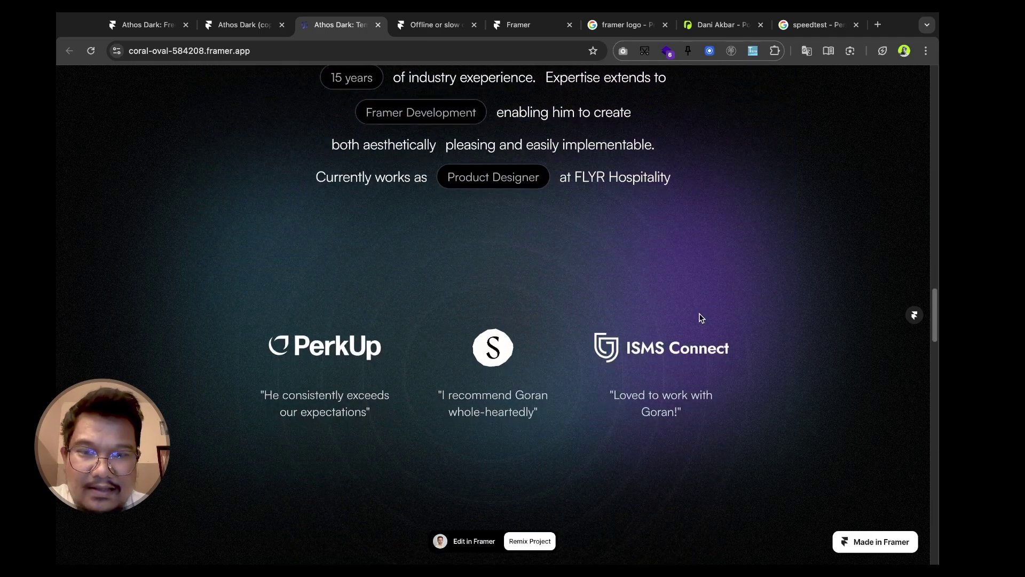
scroll(701, 317, down, 10)
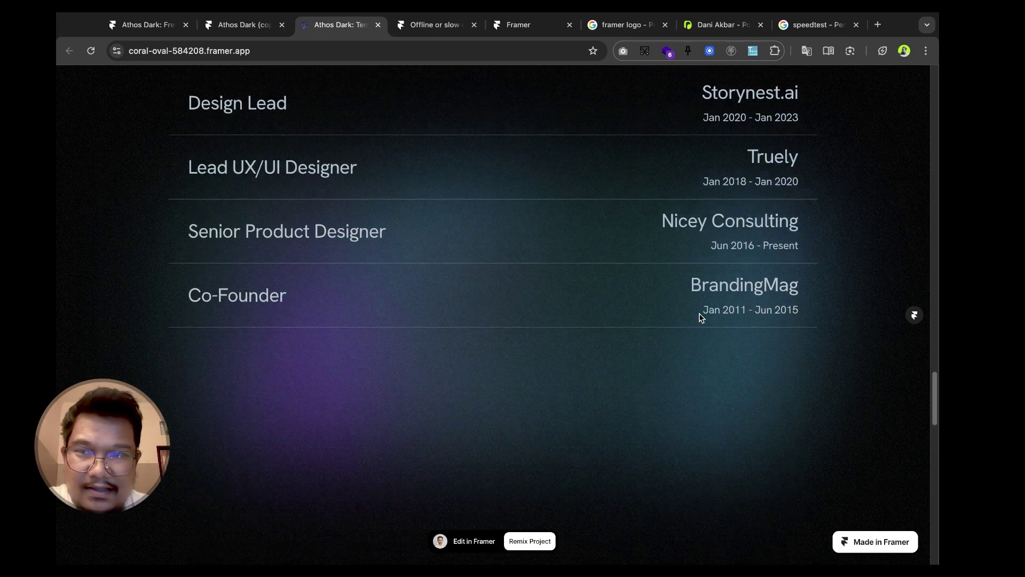
scroll(701, 317, down, 7)
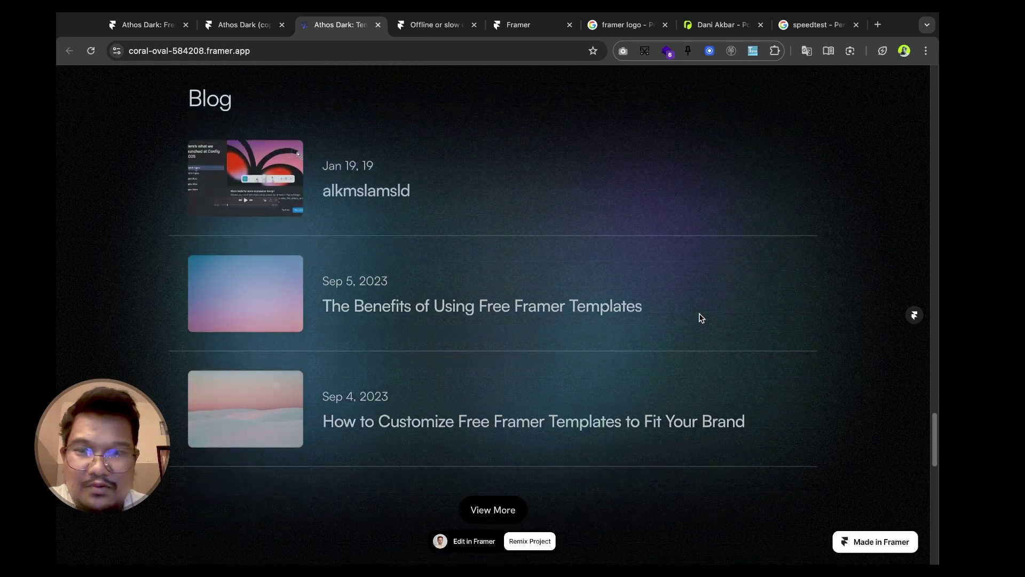
scroll(701, 317, down, 6)
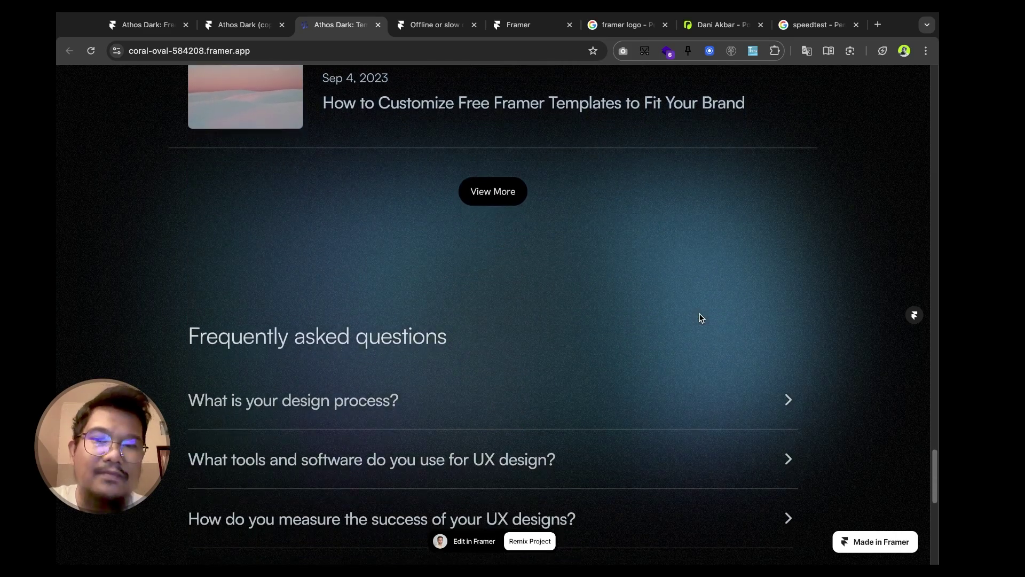
scroll(700, 315, down, 5)
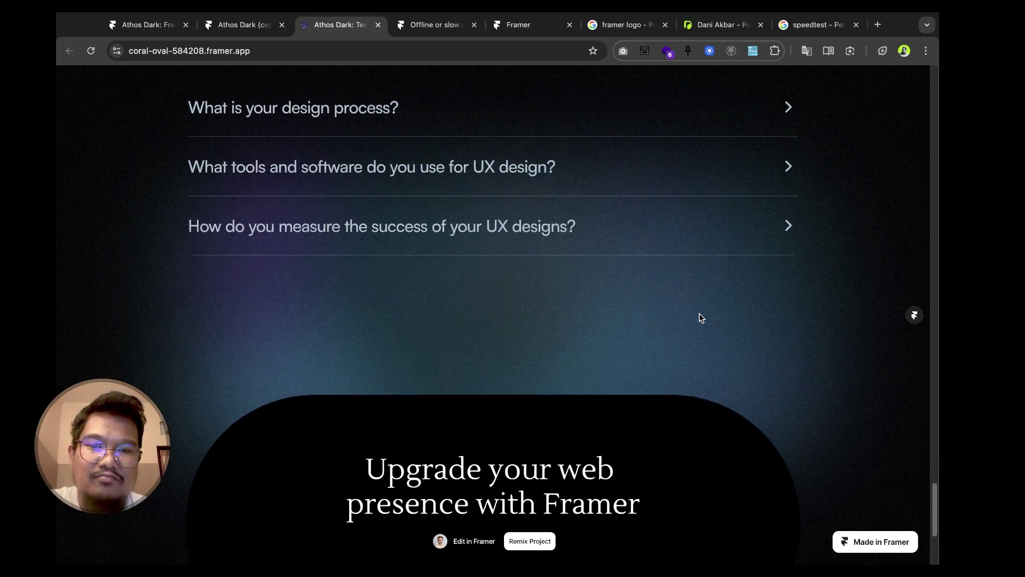
scroll(701, 317, down, 4)
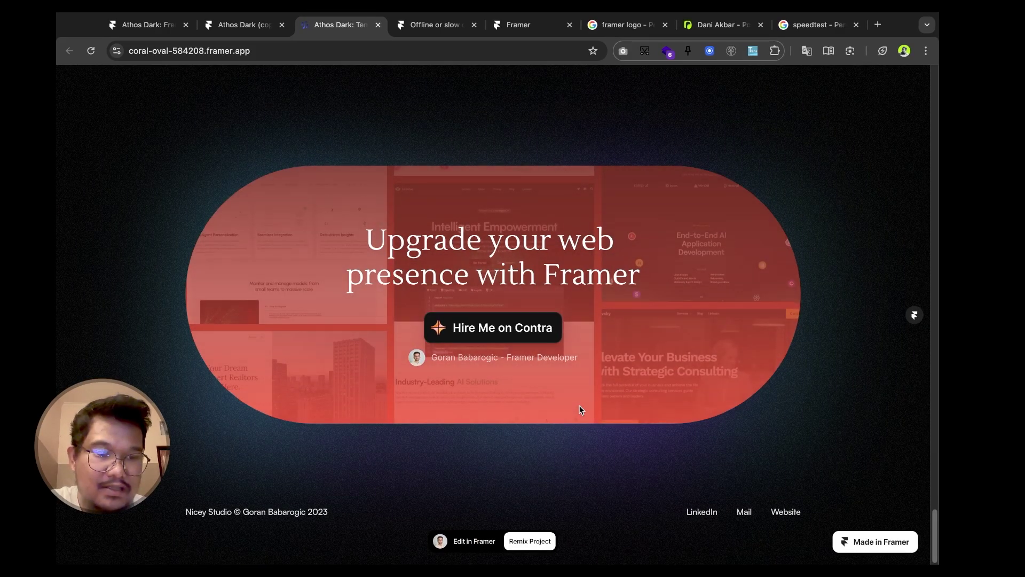
- Return from the footer to the hero of the published page and recheck its heading, buttons and logo strip
scroll(580, 409, up, 20)
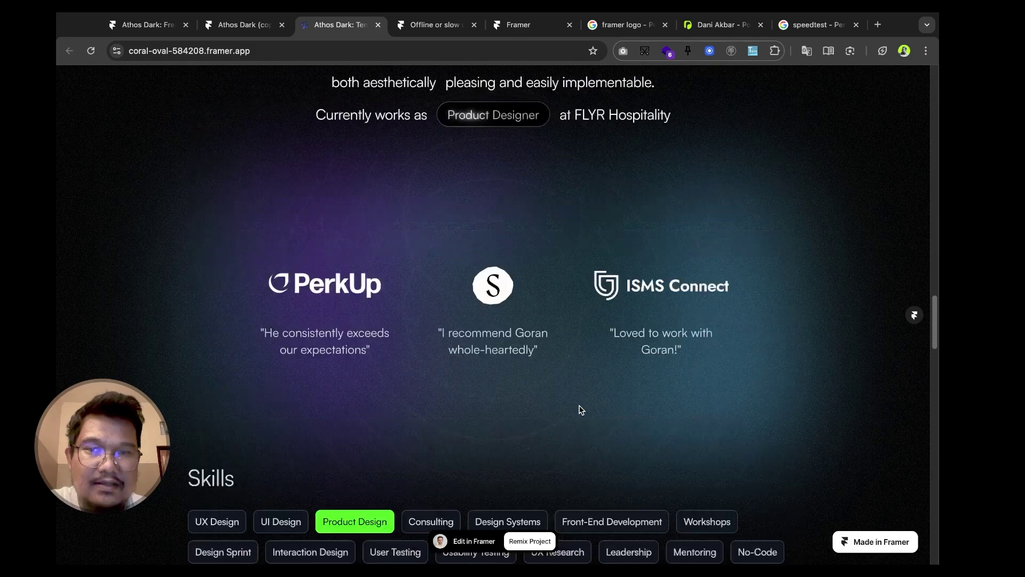
scroll(581, 410, up, 15)
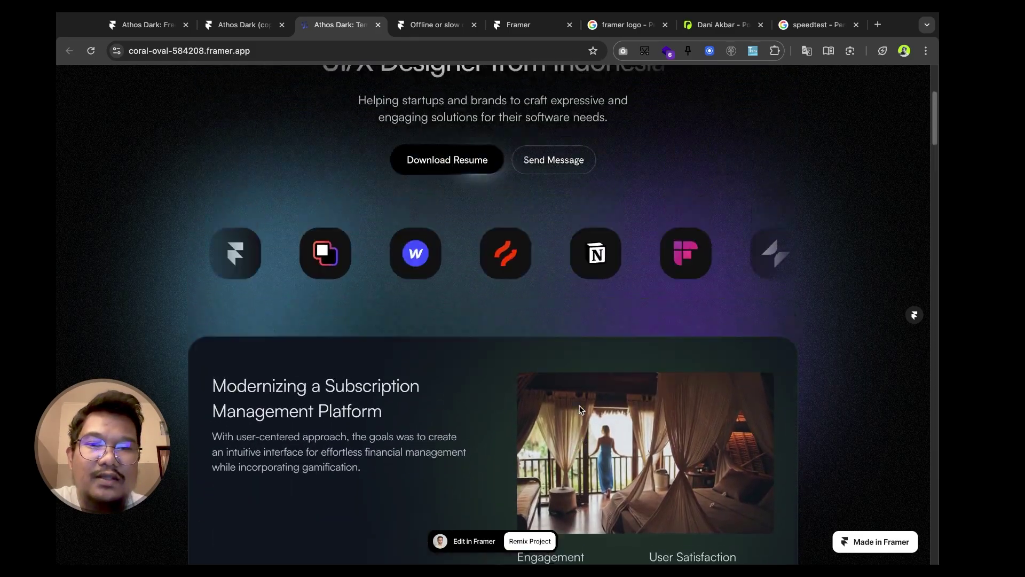
scroll(581, 409, up, 4)
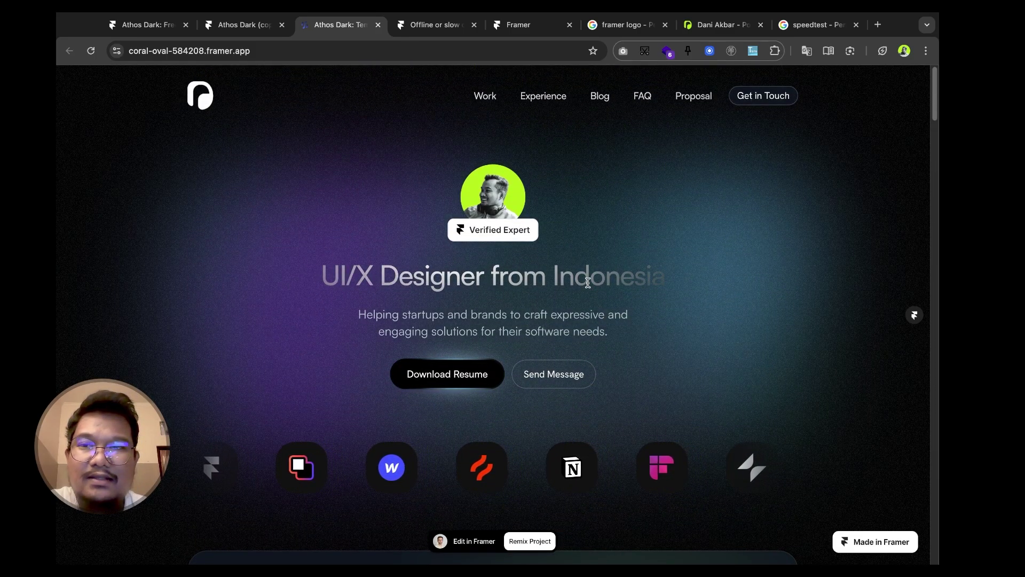
scroll(550, 326, down, 4)
scroll(550, 326, up, 5)
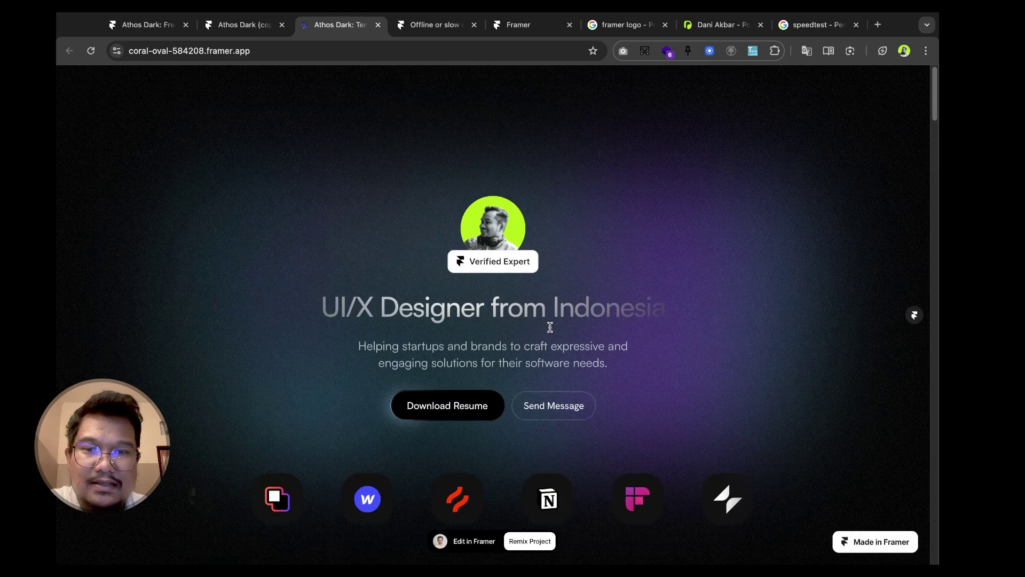
scroll(550, 327, down, 1)
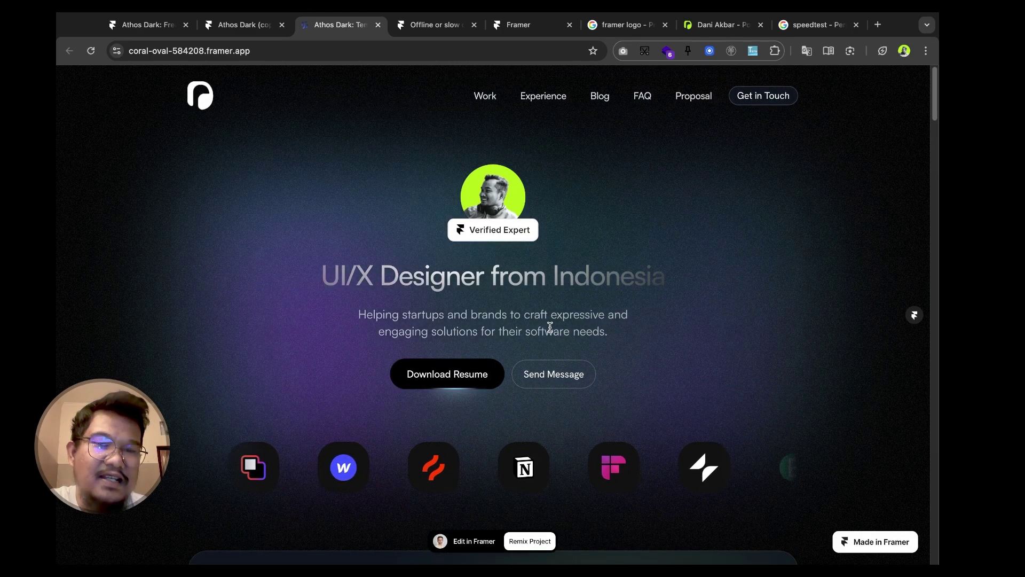